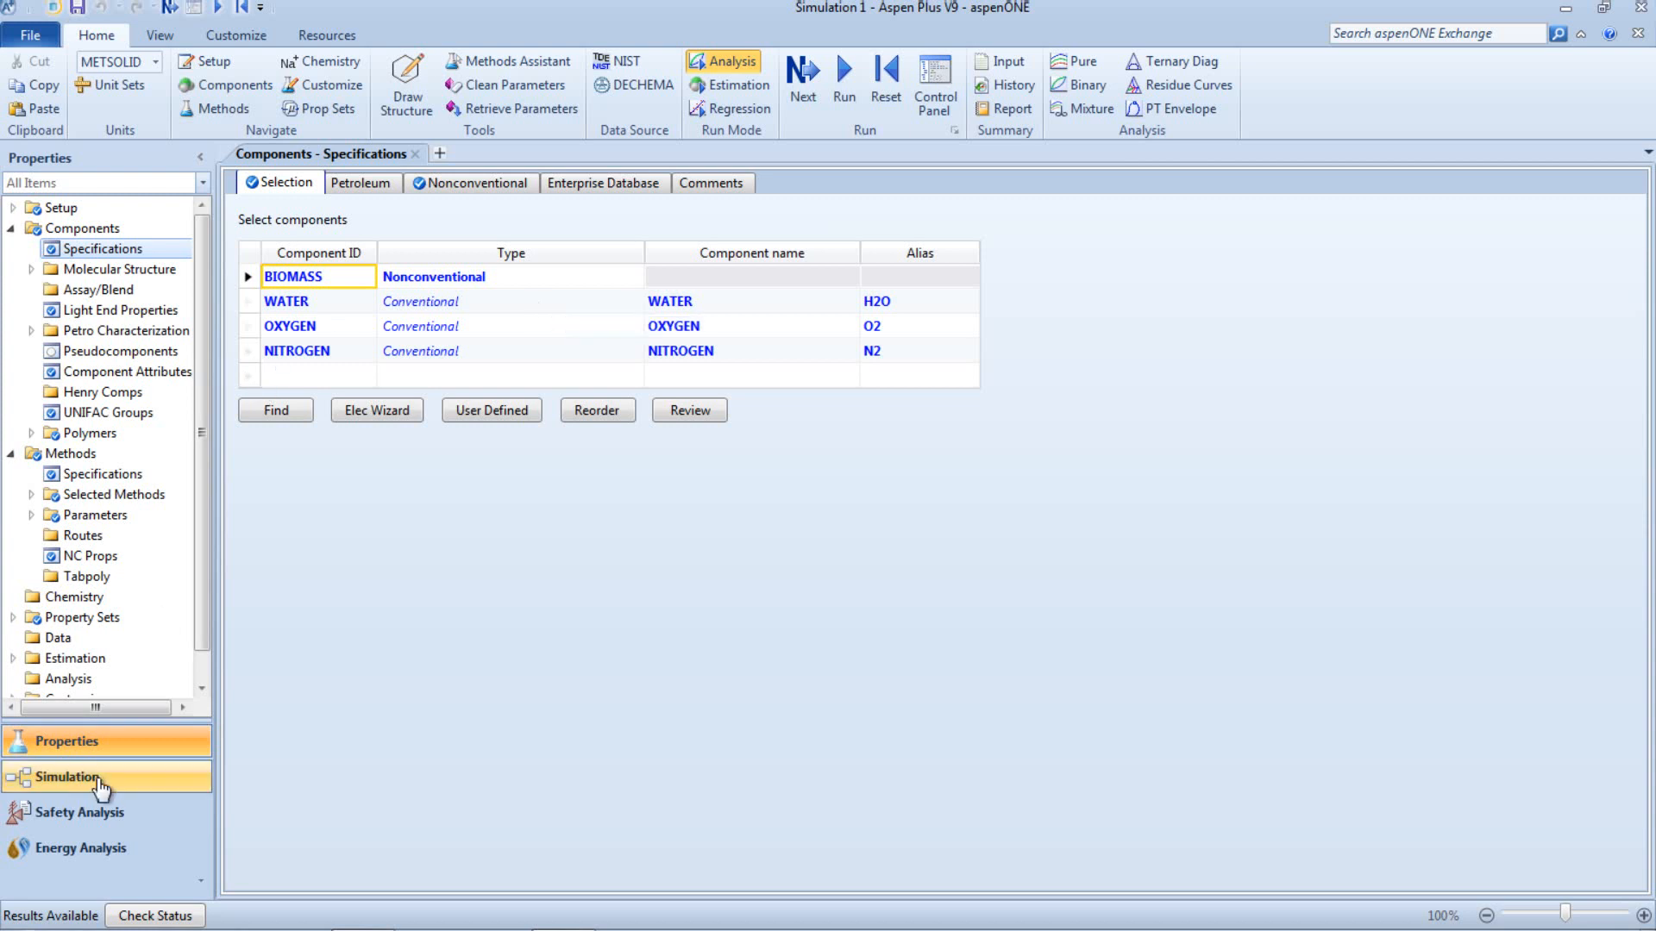
# Step: In the simulation flowsheet, place an RStoic reactor and a Flash2 separator side by side, left of the crusher
pyautogui.click(99, 781)
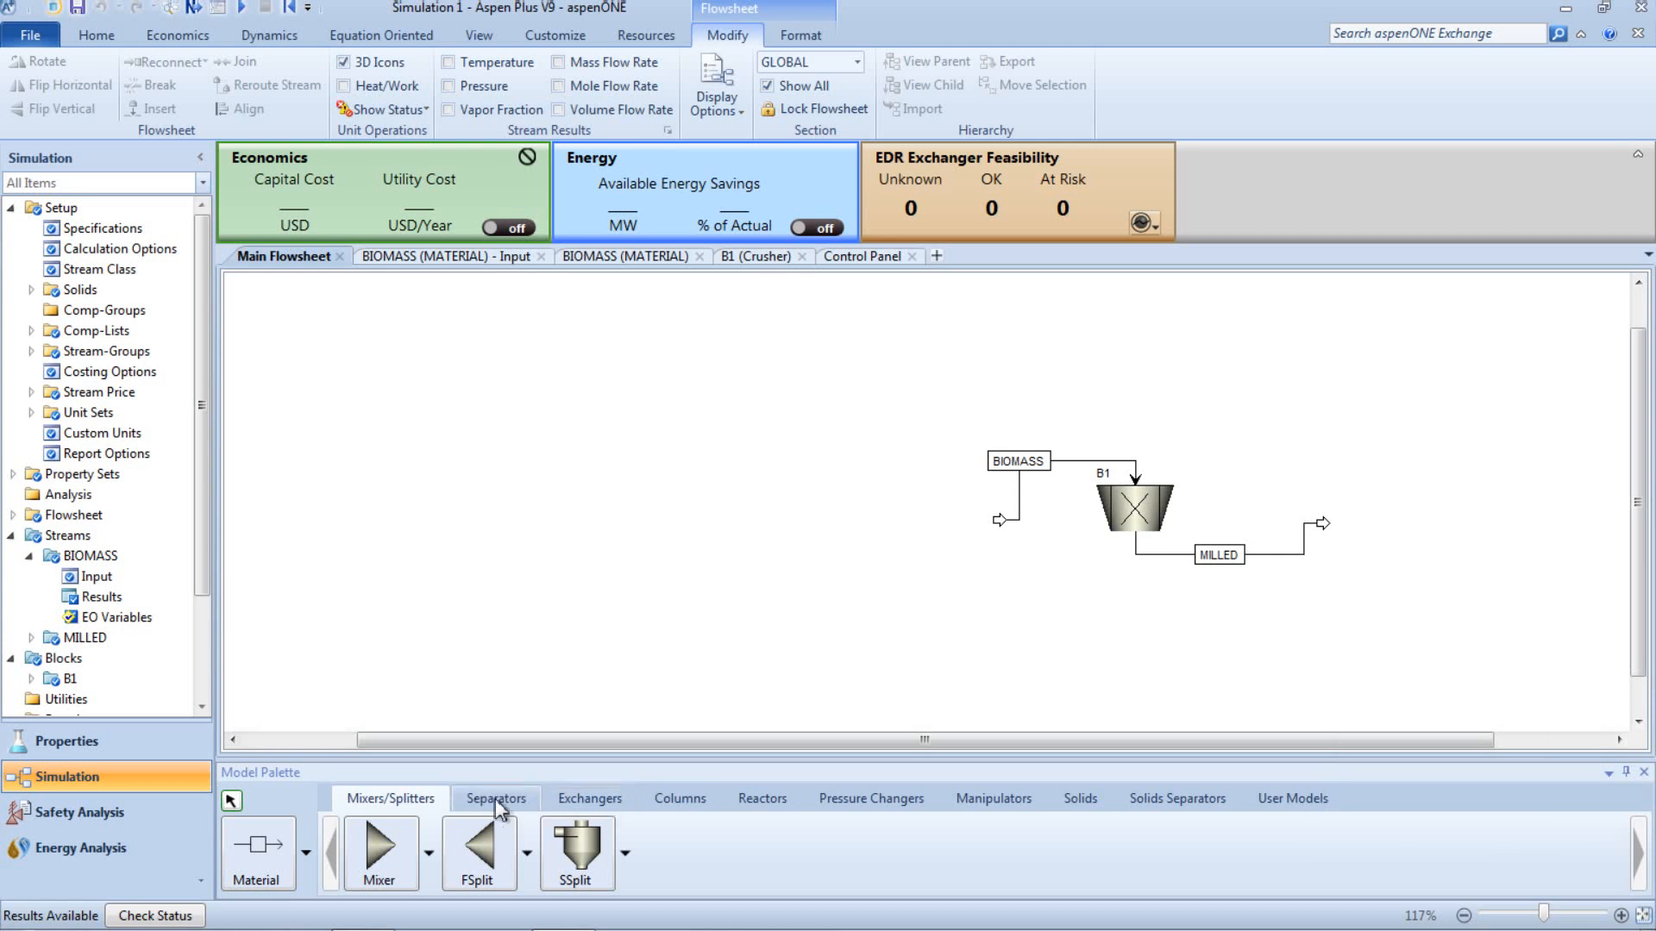
pyautogui.click(755, 795)
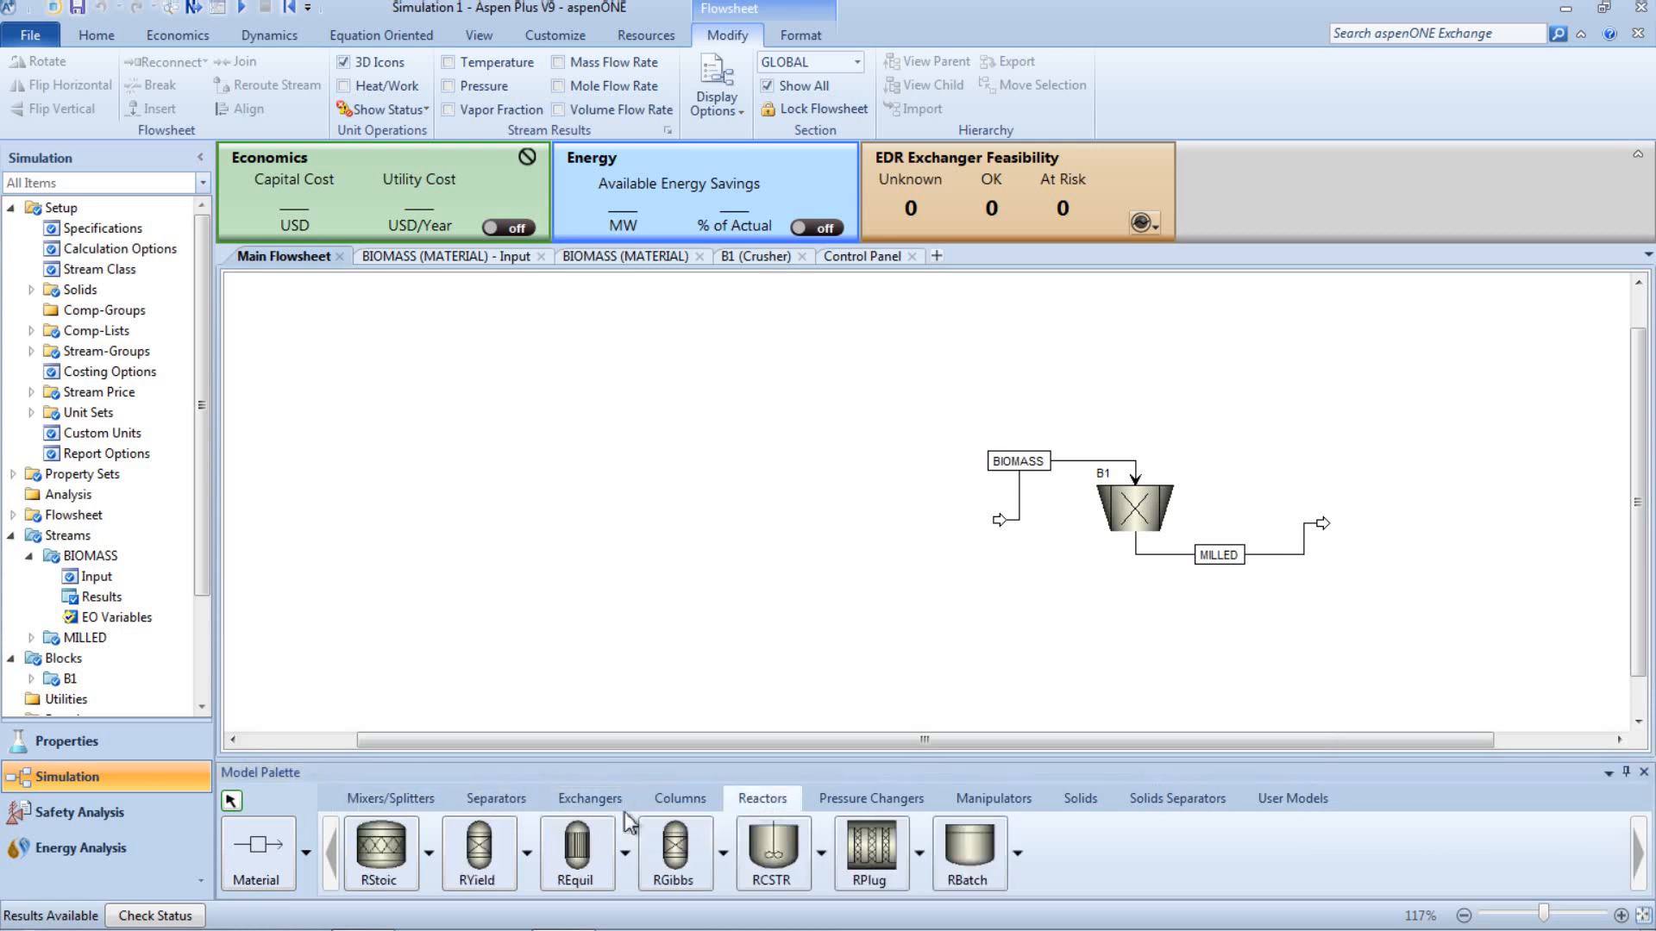
pyautogui.click(395, 856)
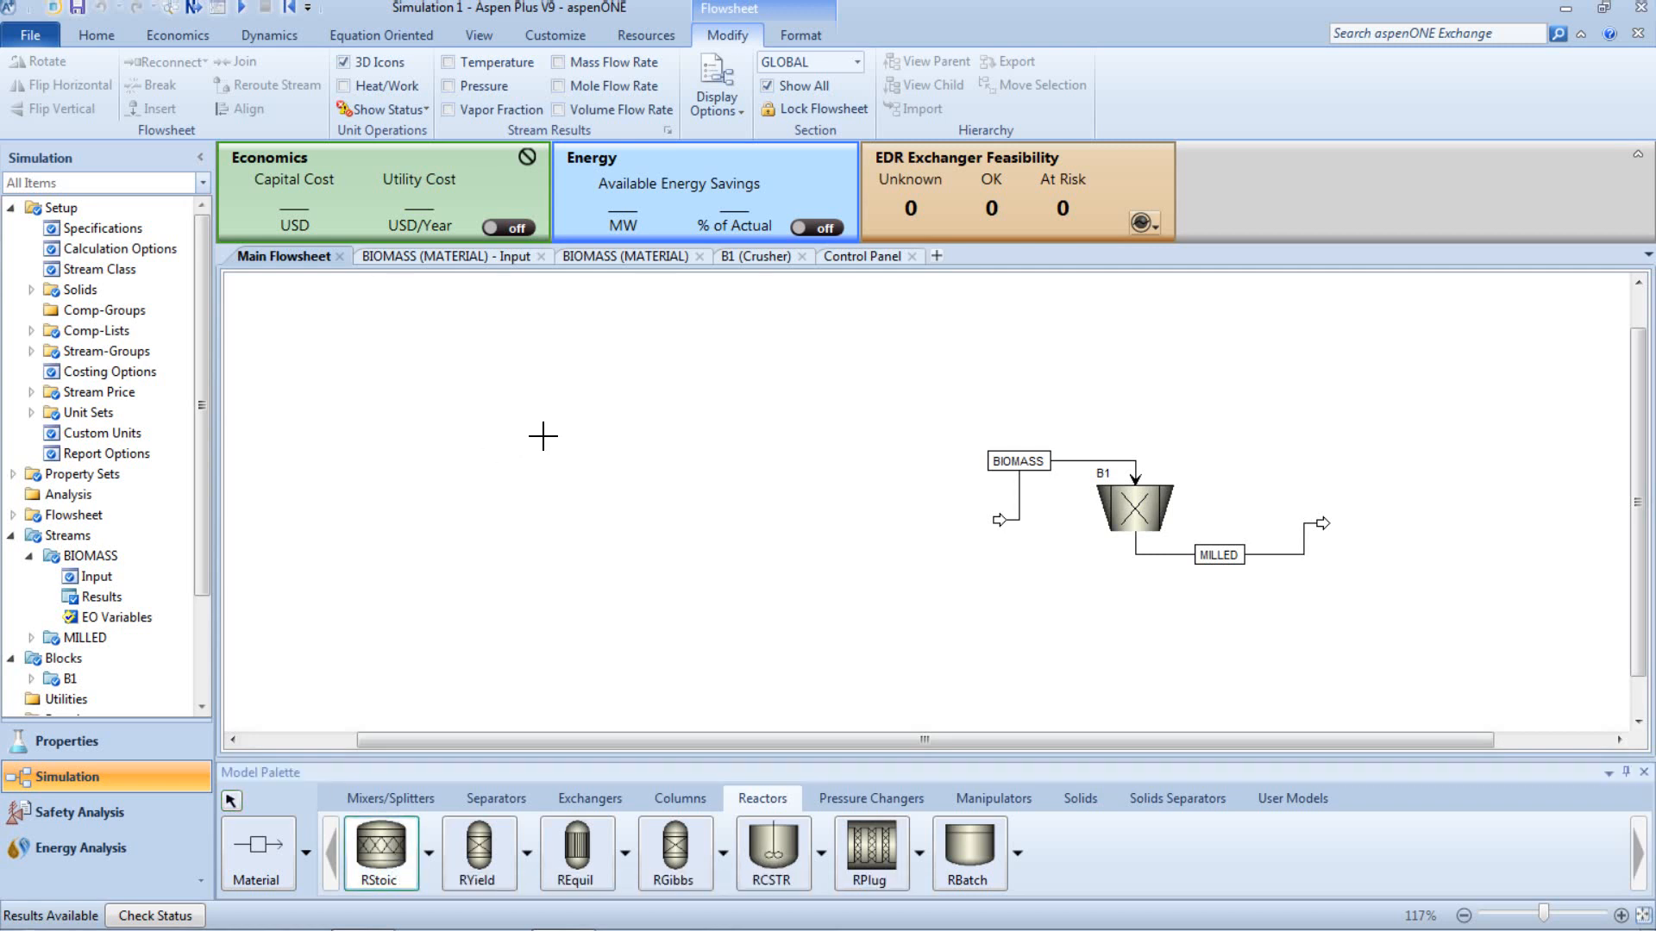
pyautogui.click(590, 457)
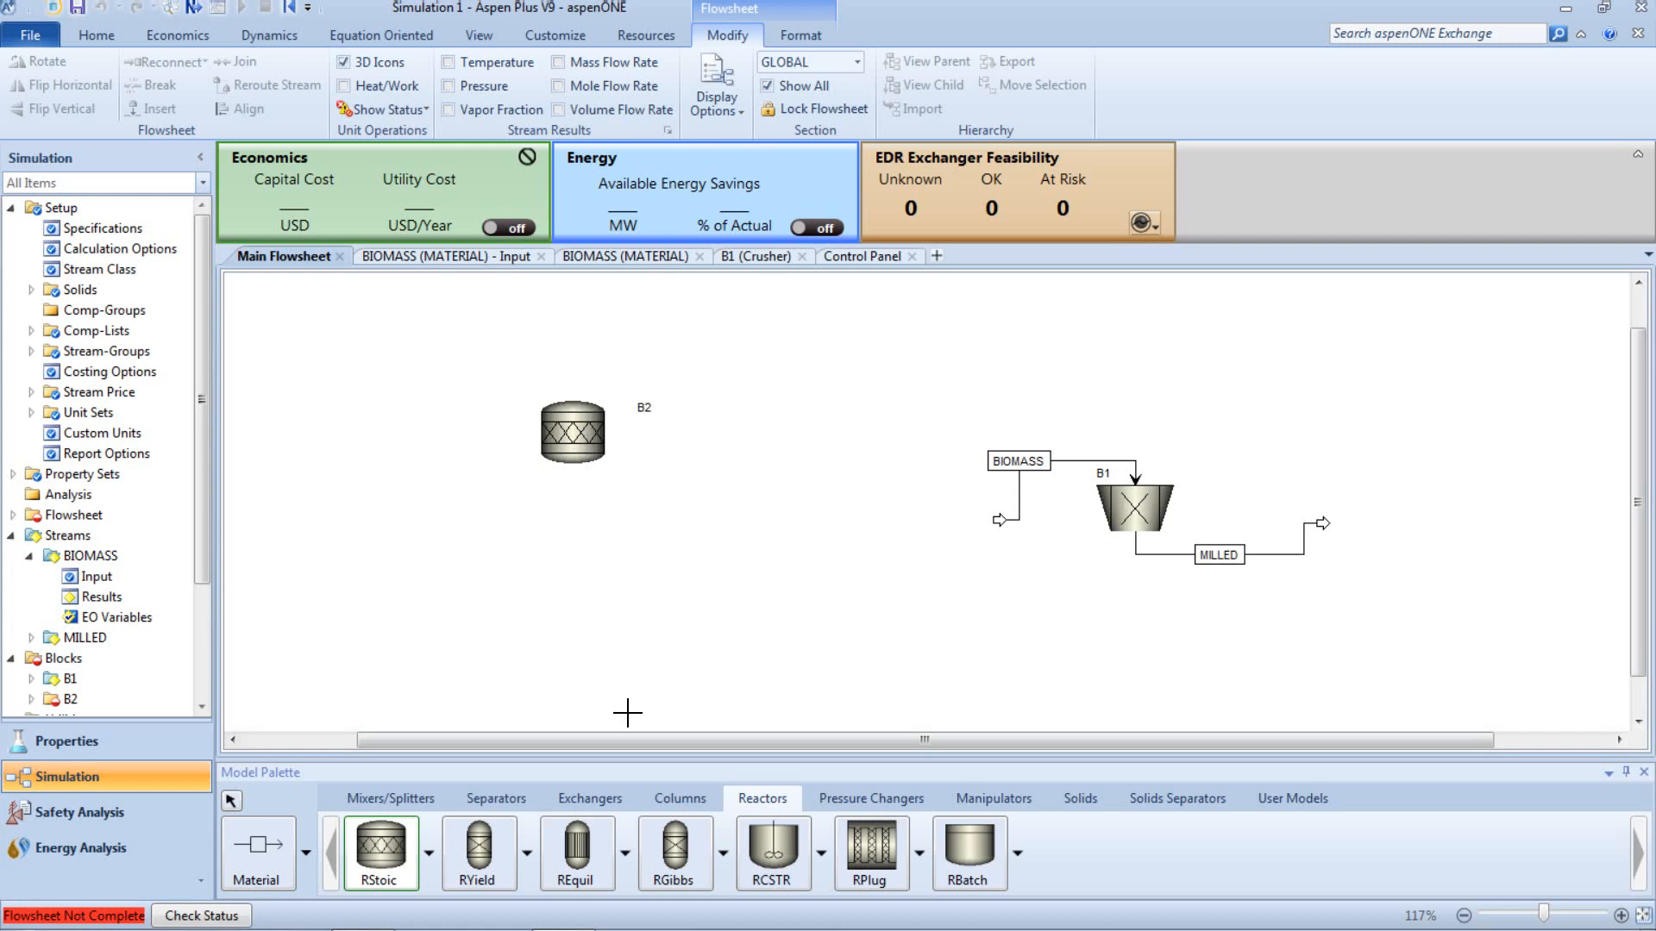
pyautogui.click(497, 799)
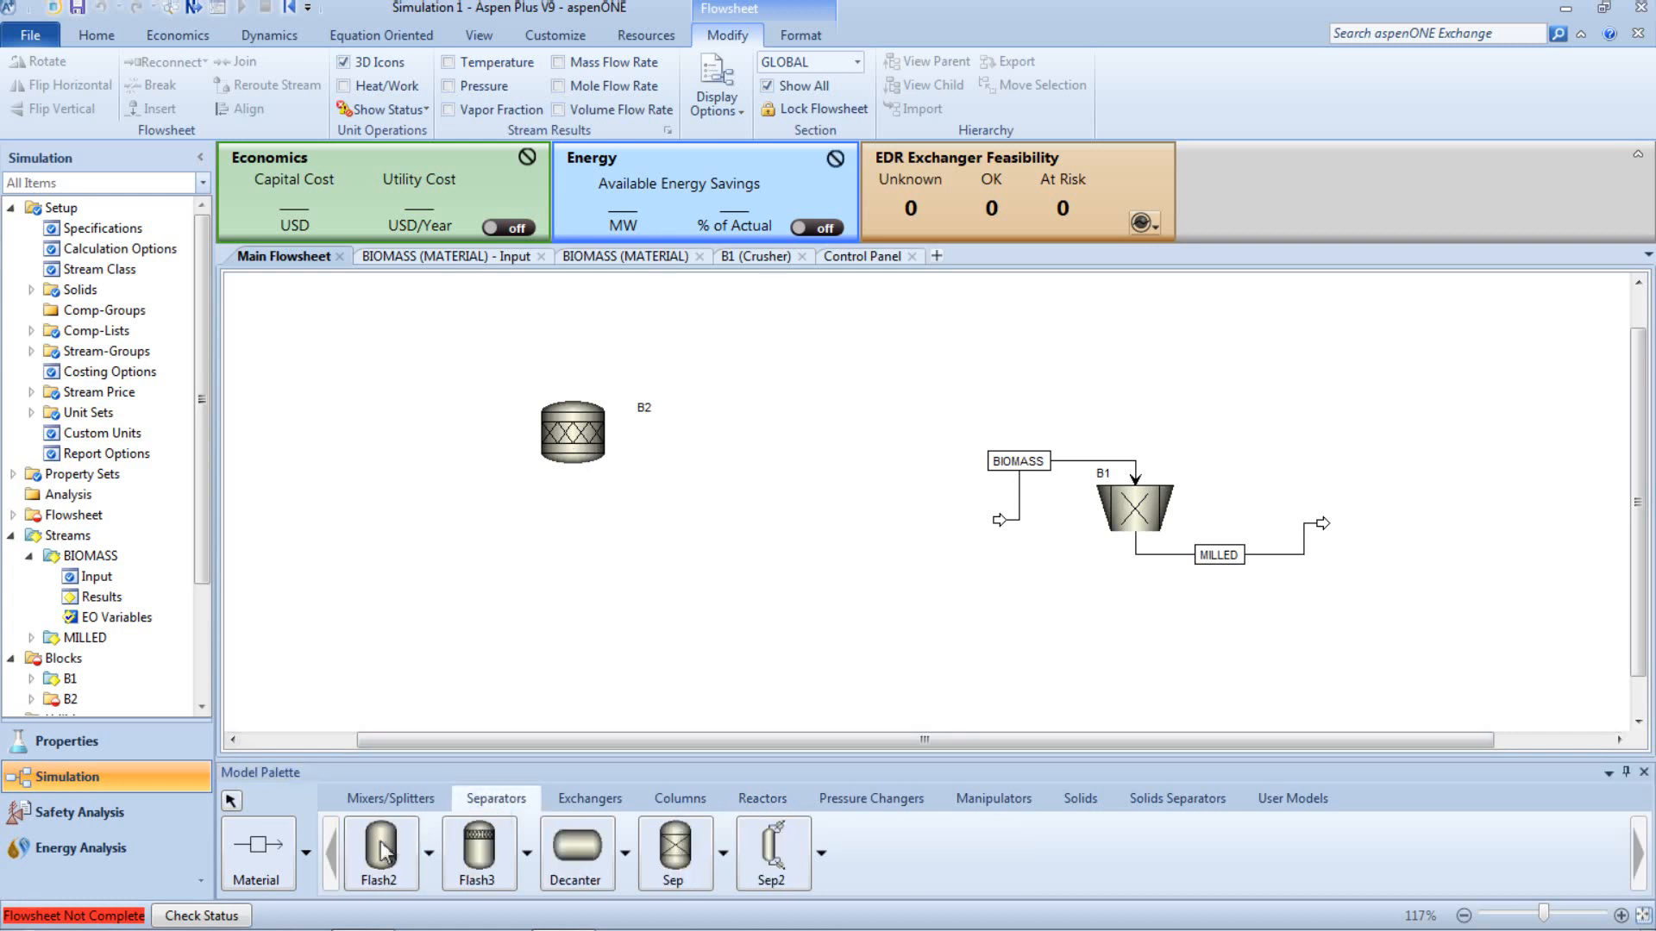
pyautogui.click(774, 469)
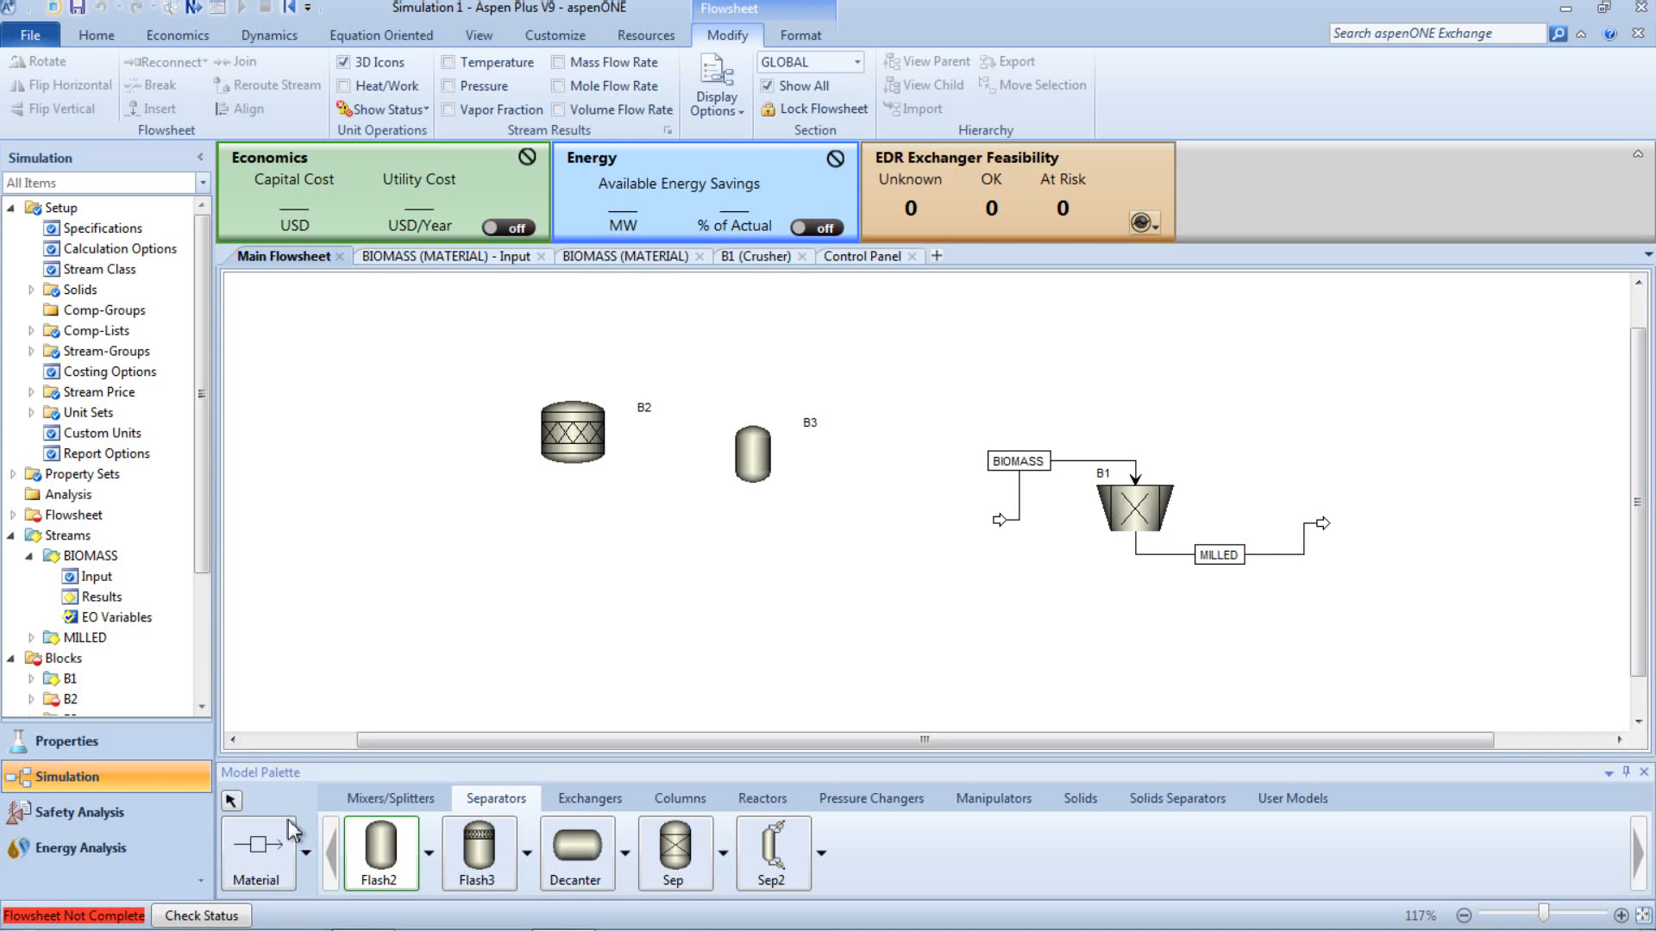
# Step: Connect a material feed stream to the RStoic reactor's inlet and name it HOTAIR
pyautogui.click(274, 856)
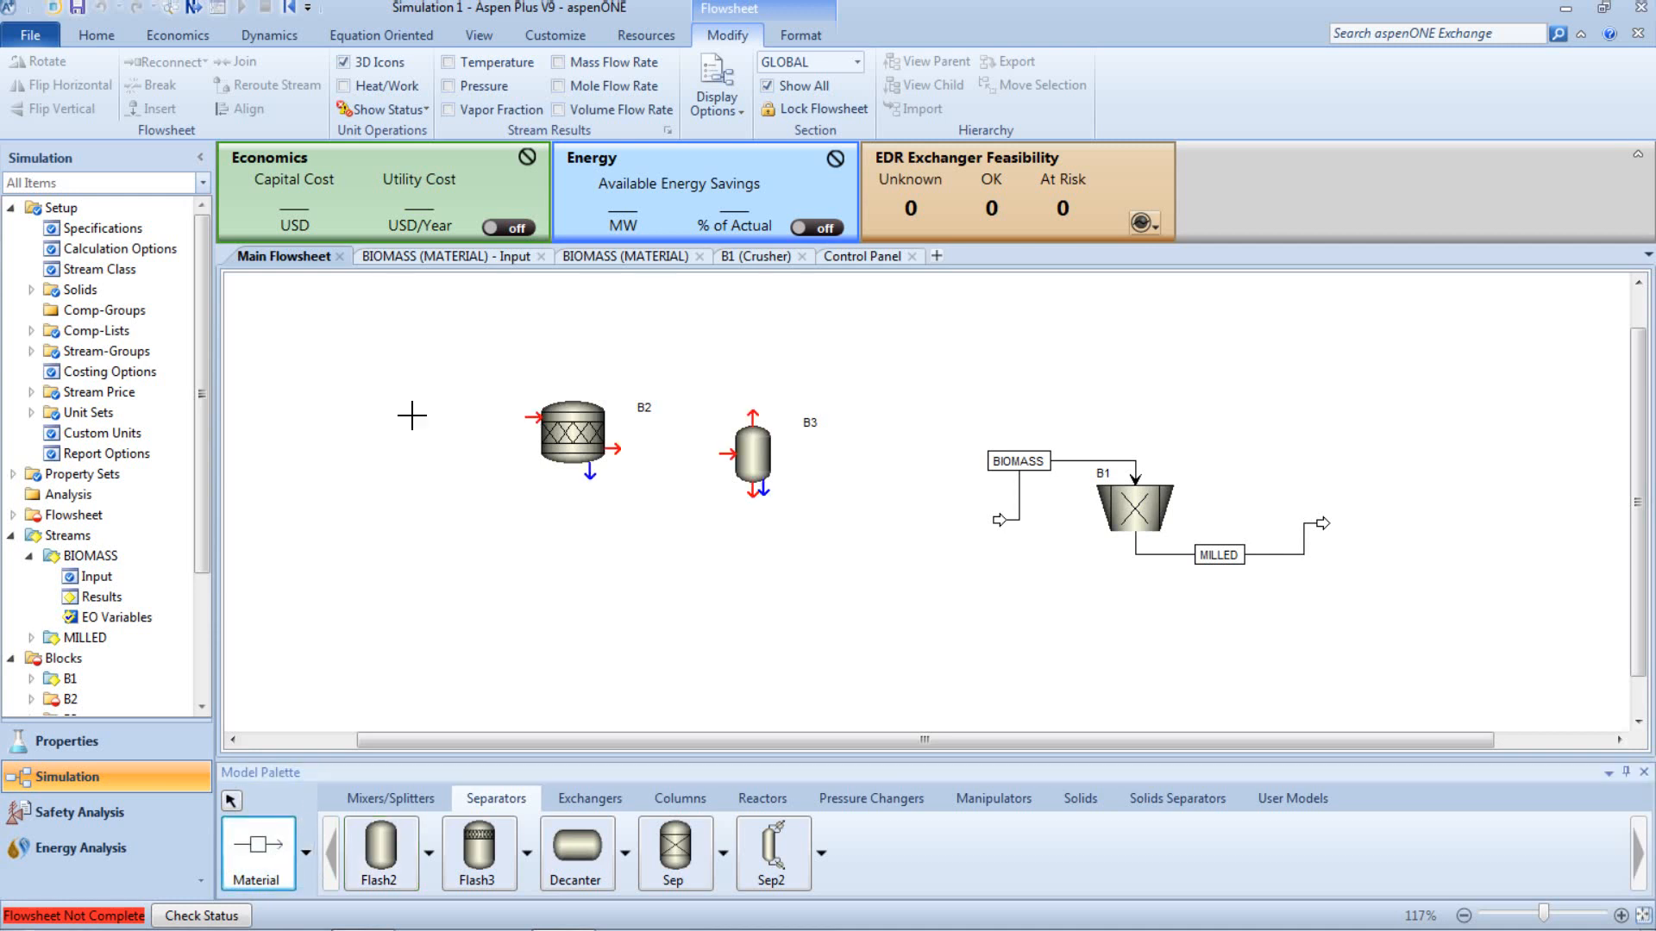
pyautogui.click(491, 426)
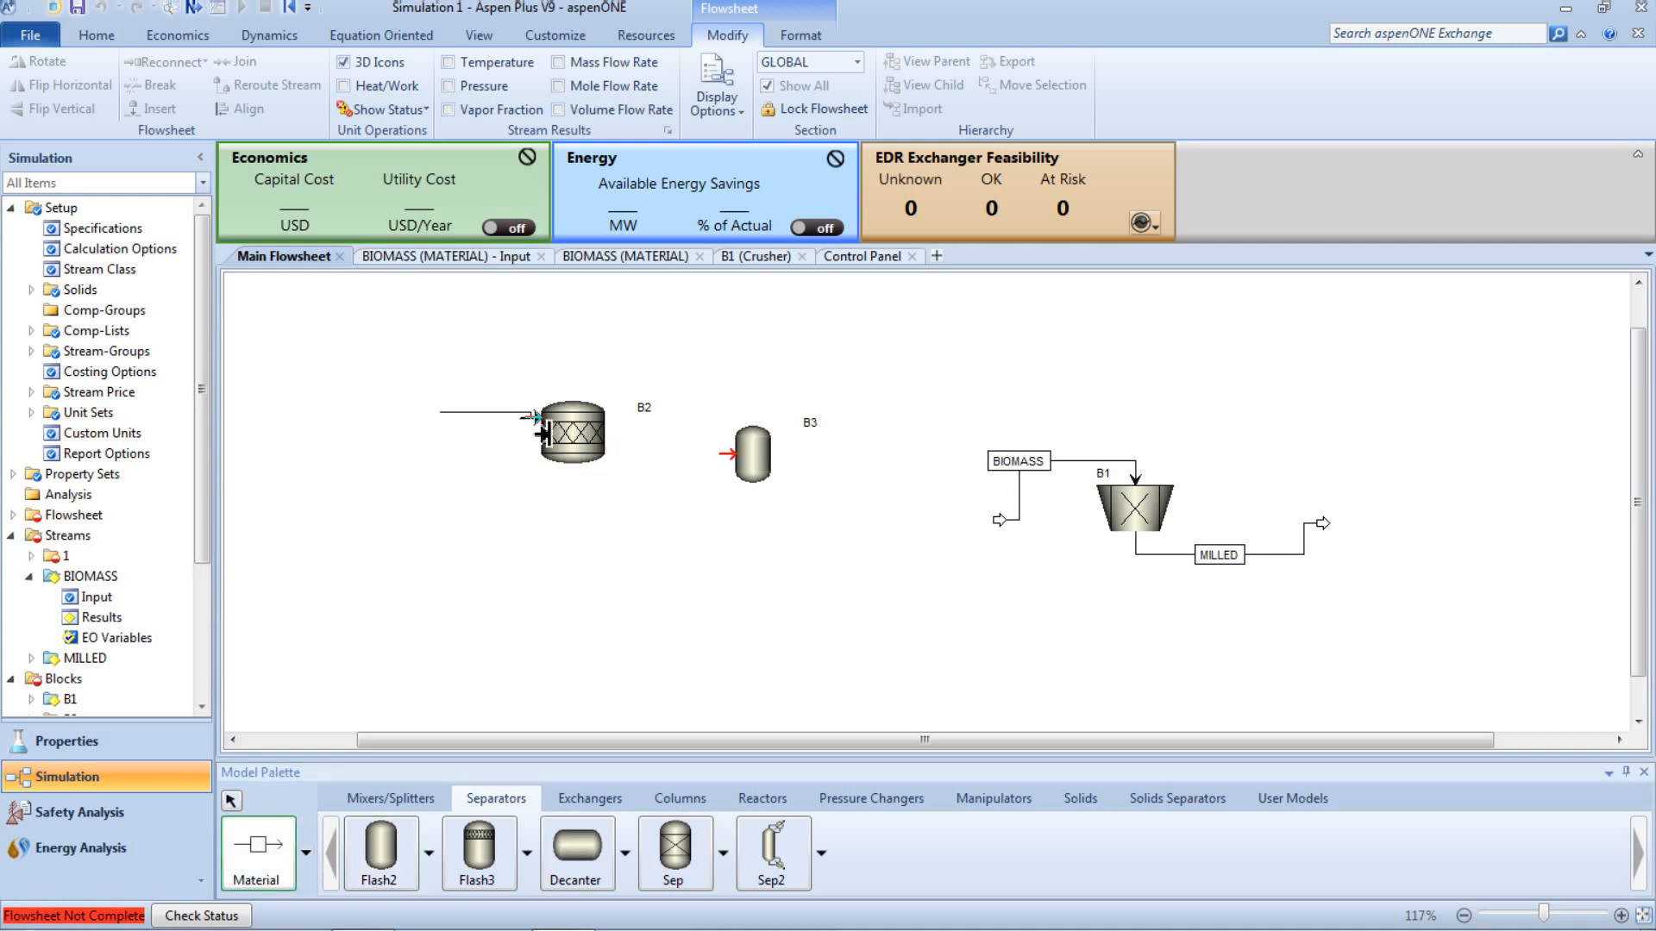
pyautogui.click(536, 419)
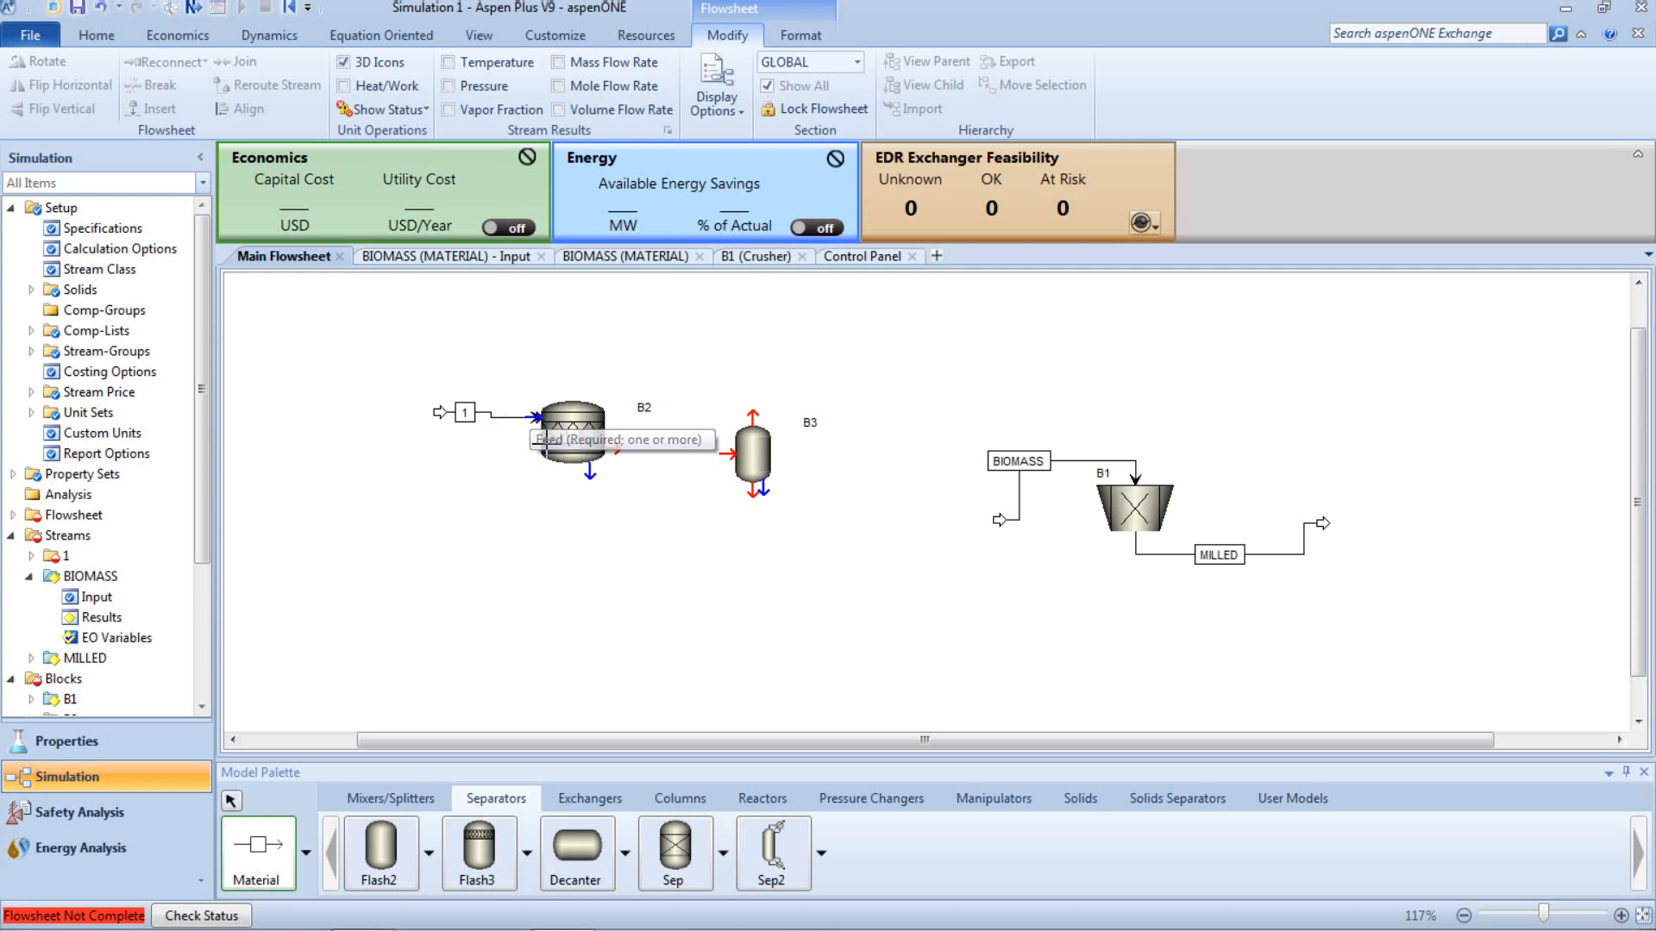
pyautogui.click(261, 891)
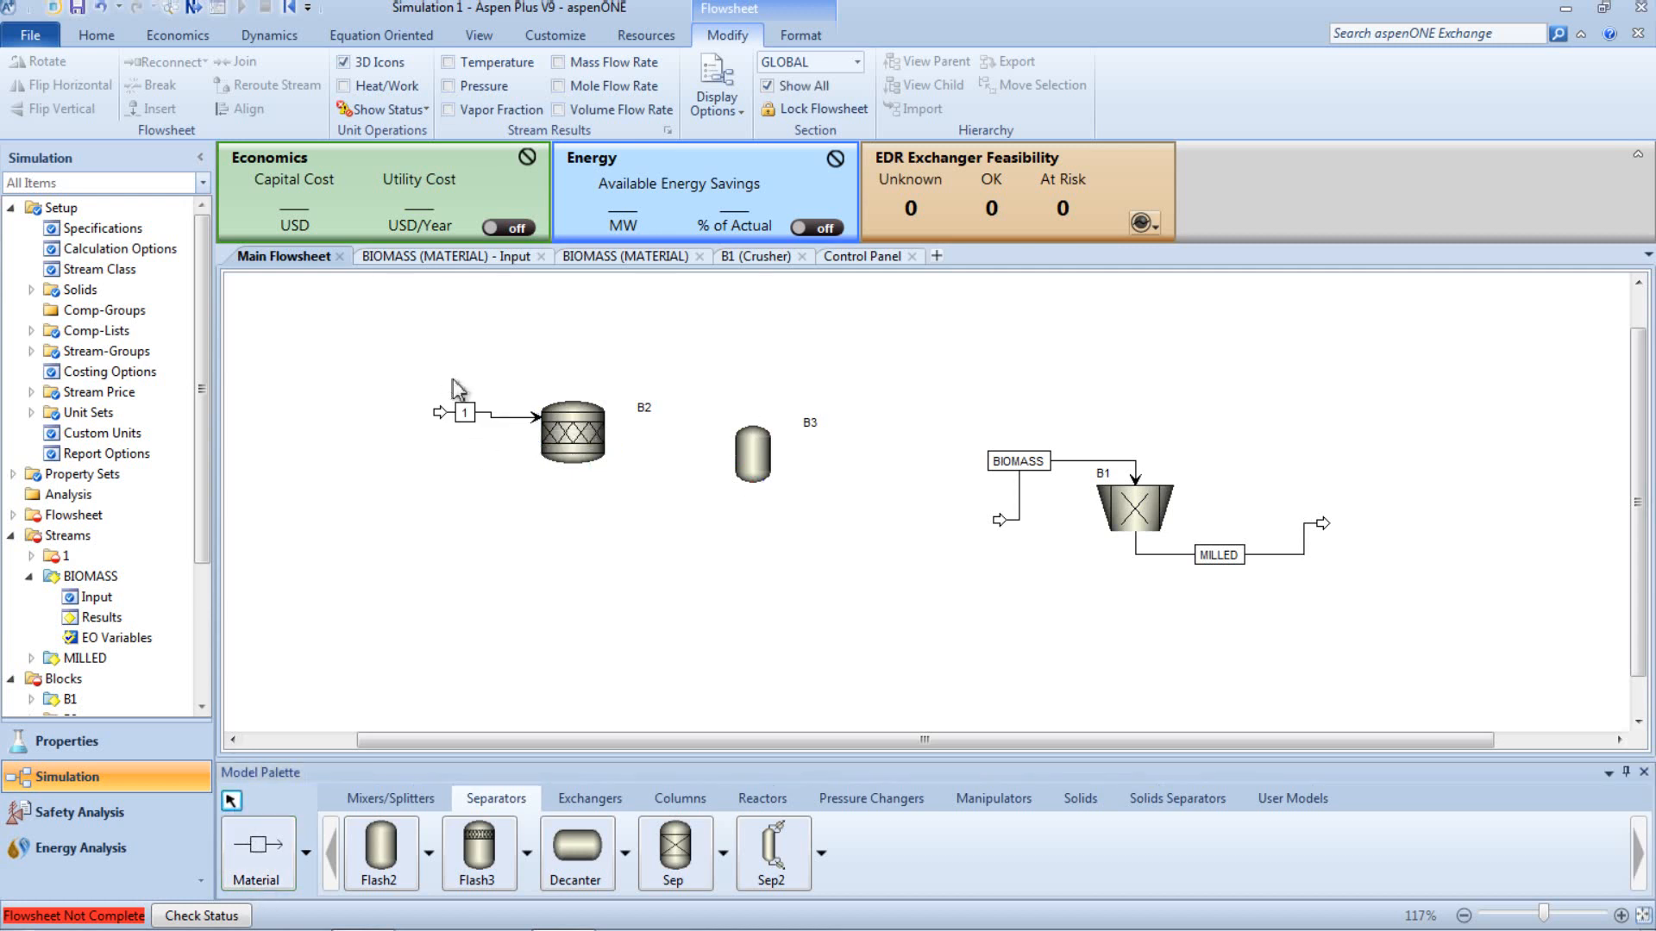
pyautogui.click(467, 414)
pyautogui.write('HOR')
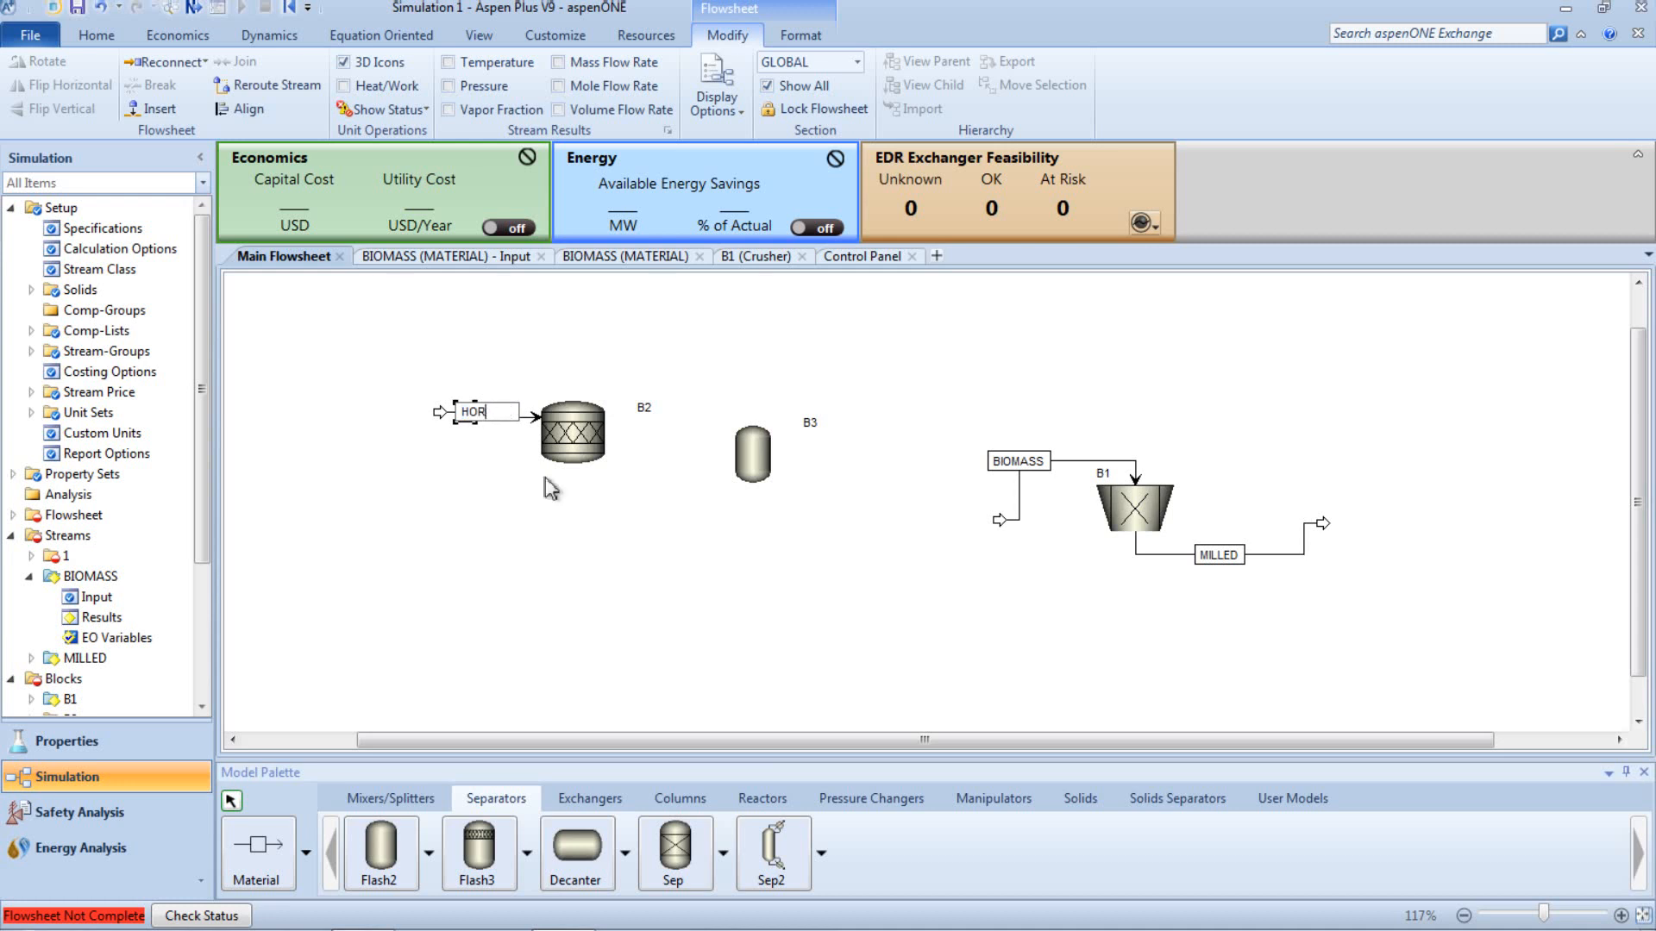
pyautogui.press('BackSpace')
pyautogui.write('TAIR')
pyautogui.click(705, 504)
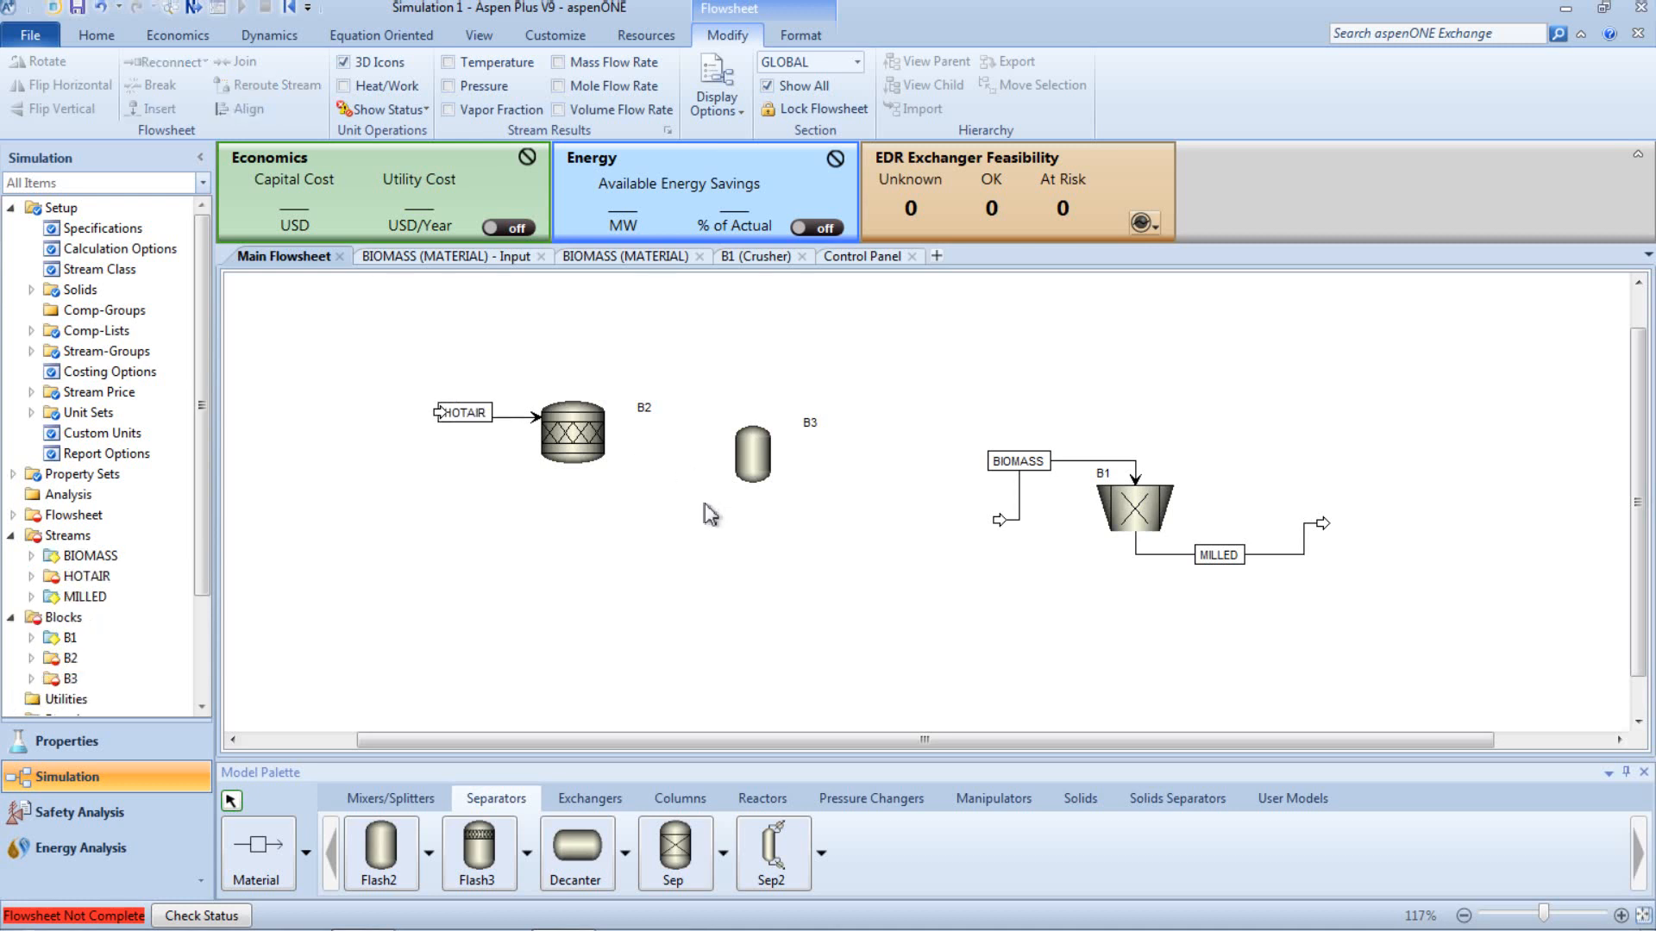
# Step: Connect a material stream from the RStoic reactor's product outlet to the Flash2 separator's feed inlet
pyautogui.click(259, 859)
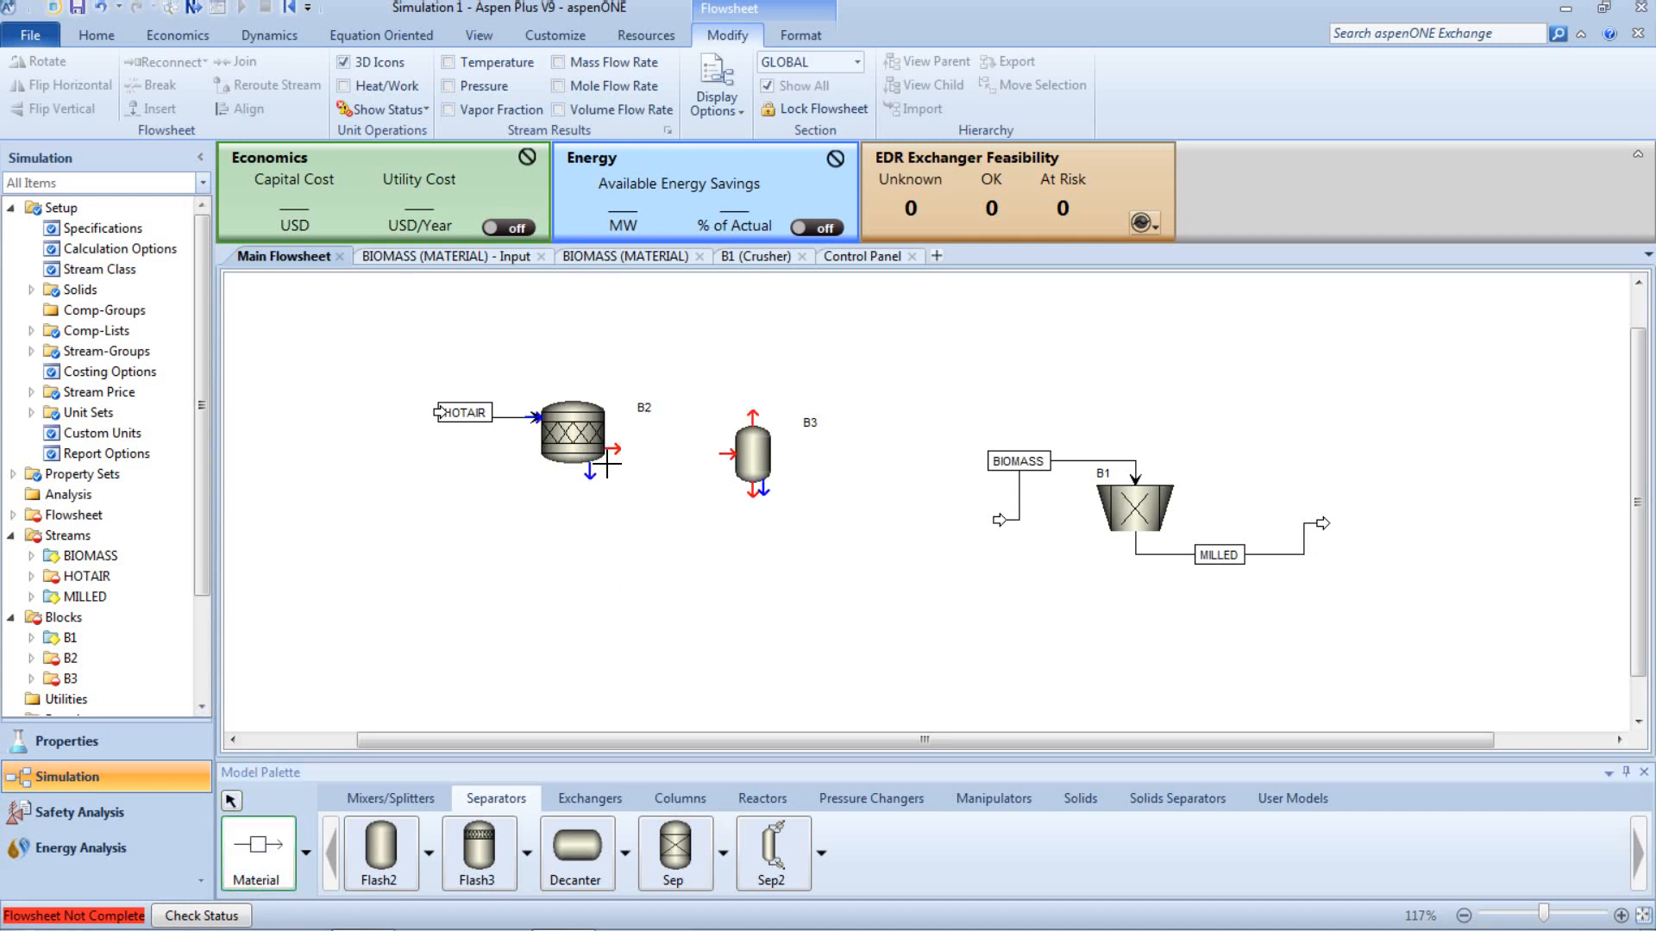
pyautogui.click(613, 450)
pyautogui.click(729, 453)
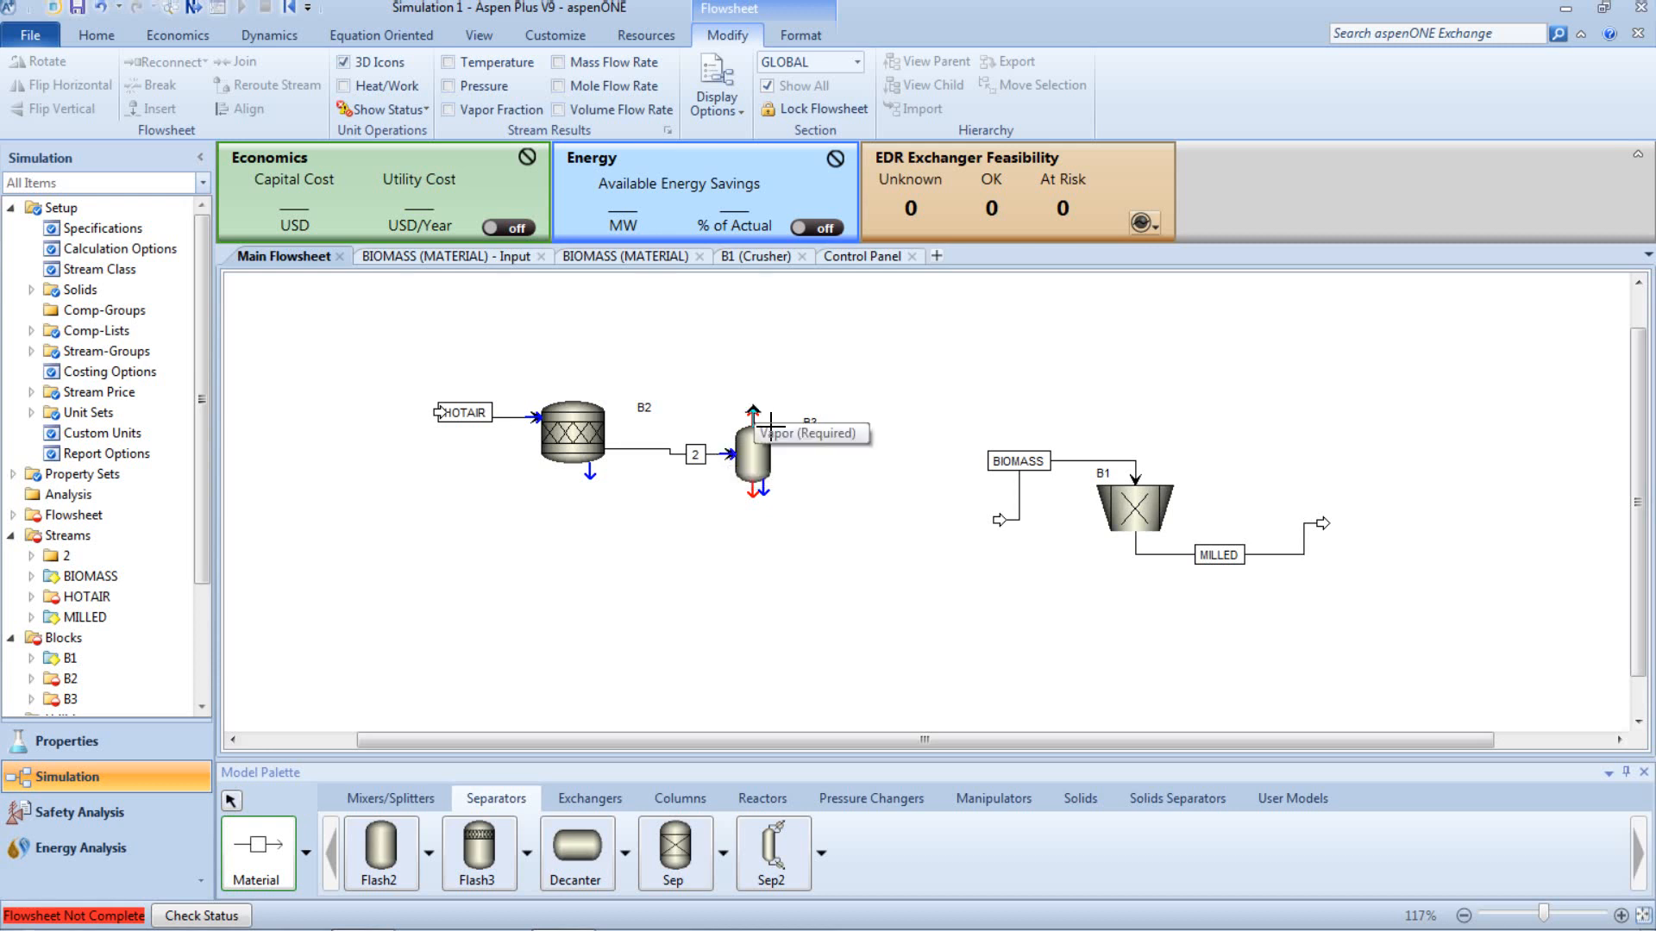
# Step: Add material outlet streams to the Flash2 separator's vapor and liquid ports
pyautogui.click(771, 423)
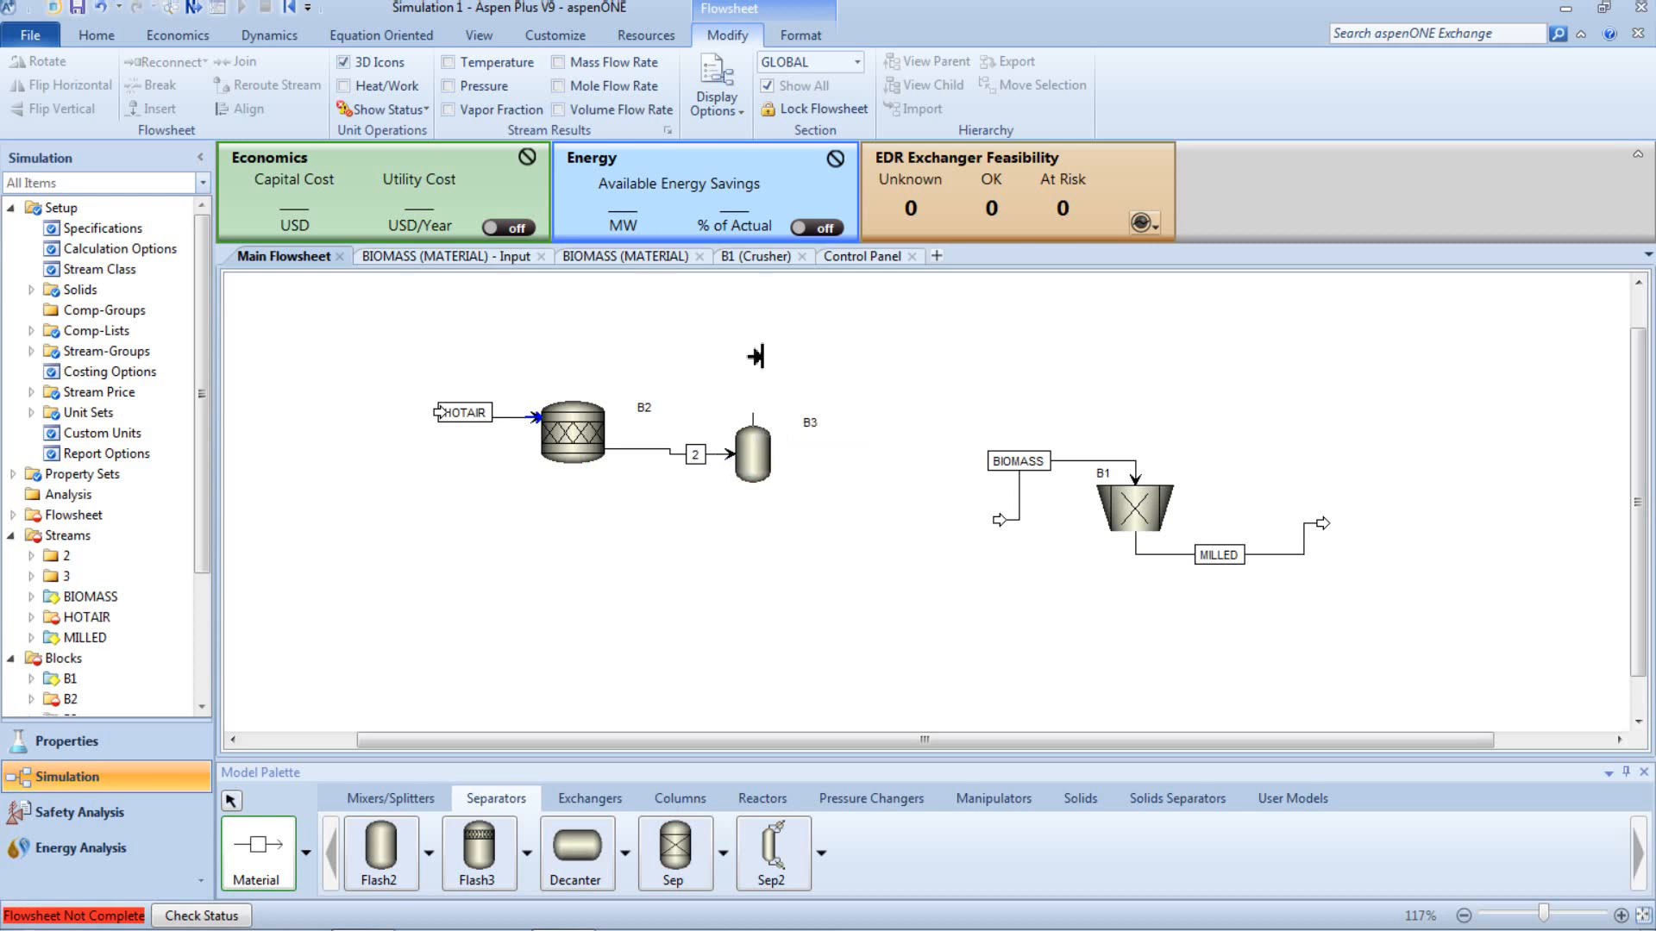
pyautogui.click(834, 371)
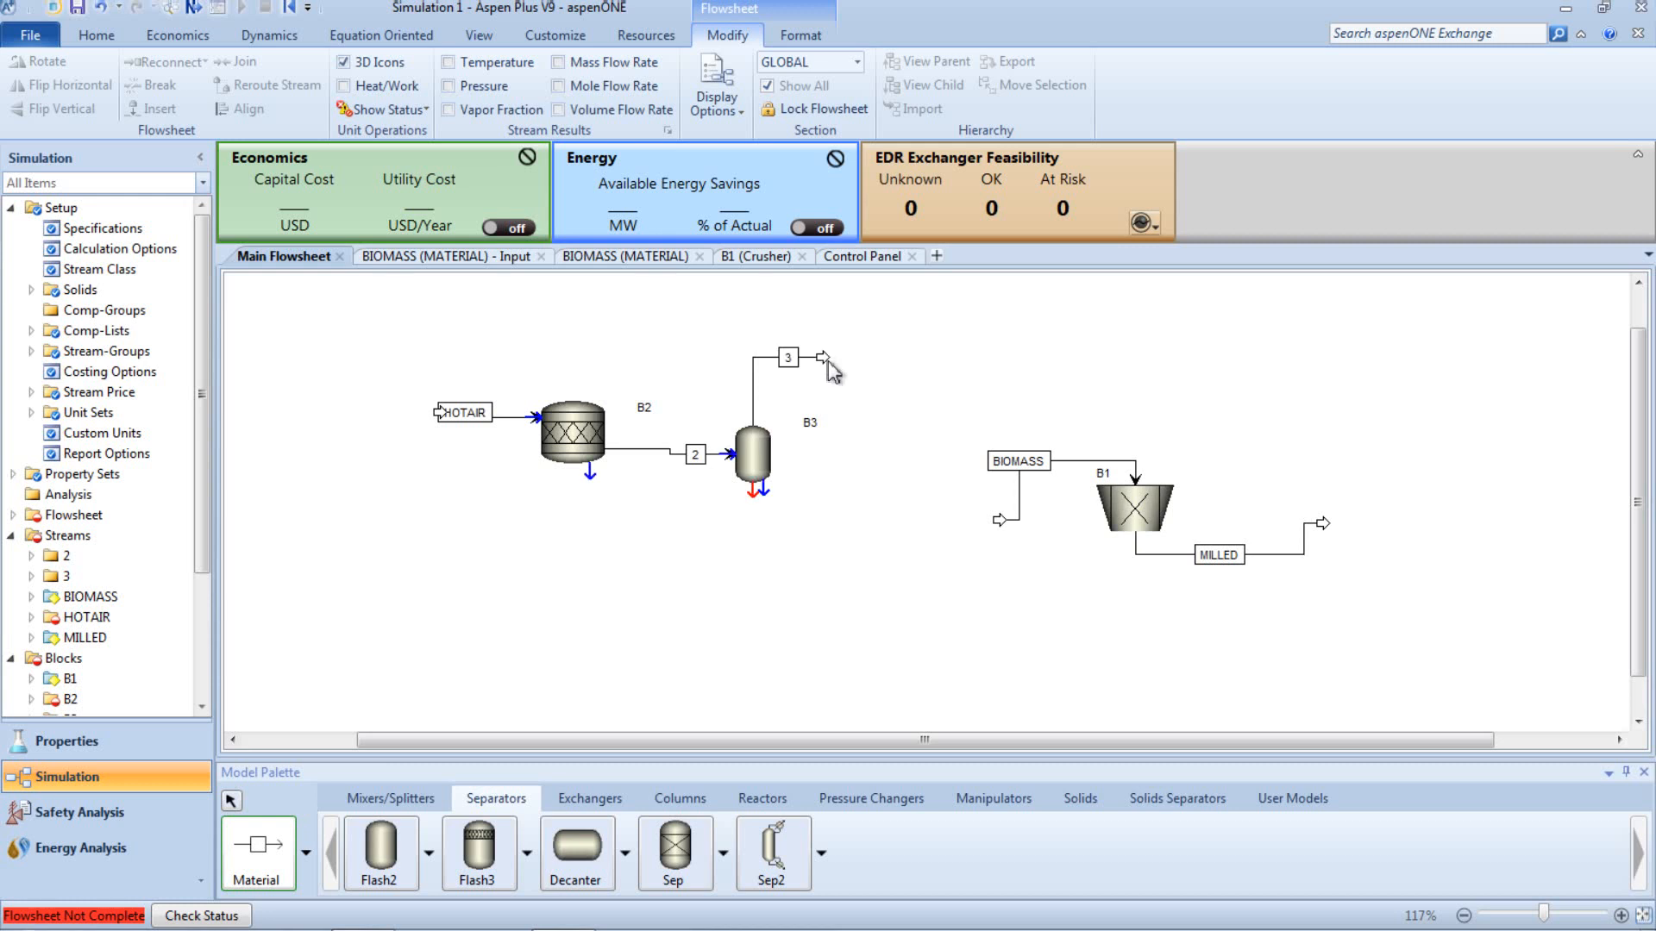
pyautogui.click(766, 502)
pyautogui.click(843, 552)
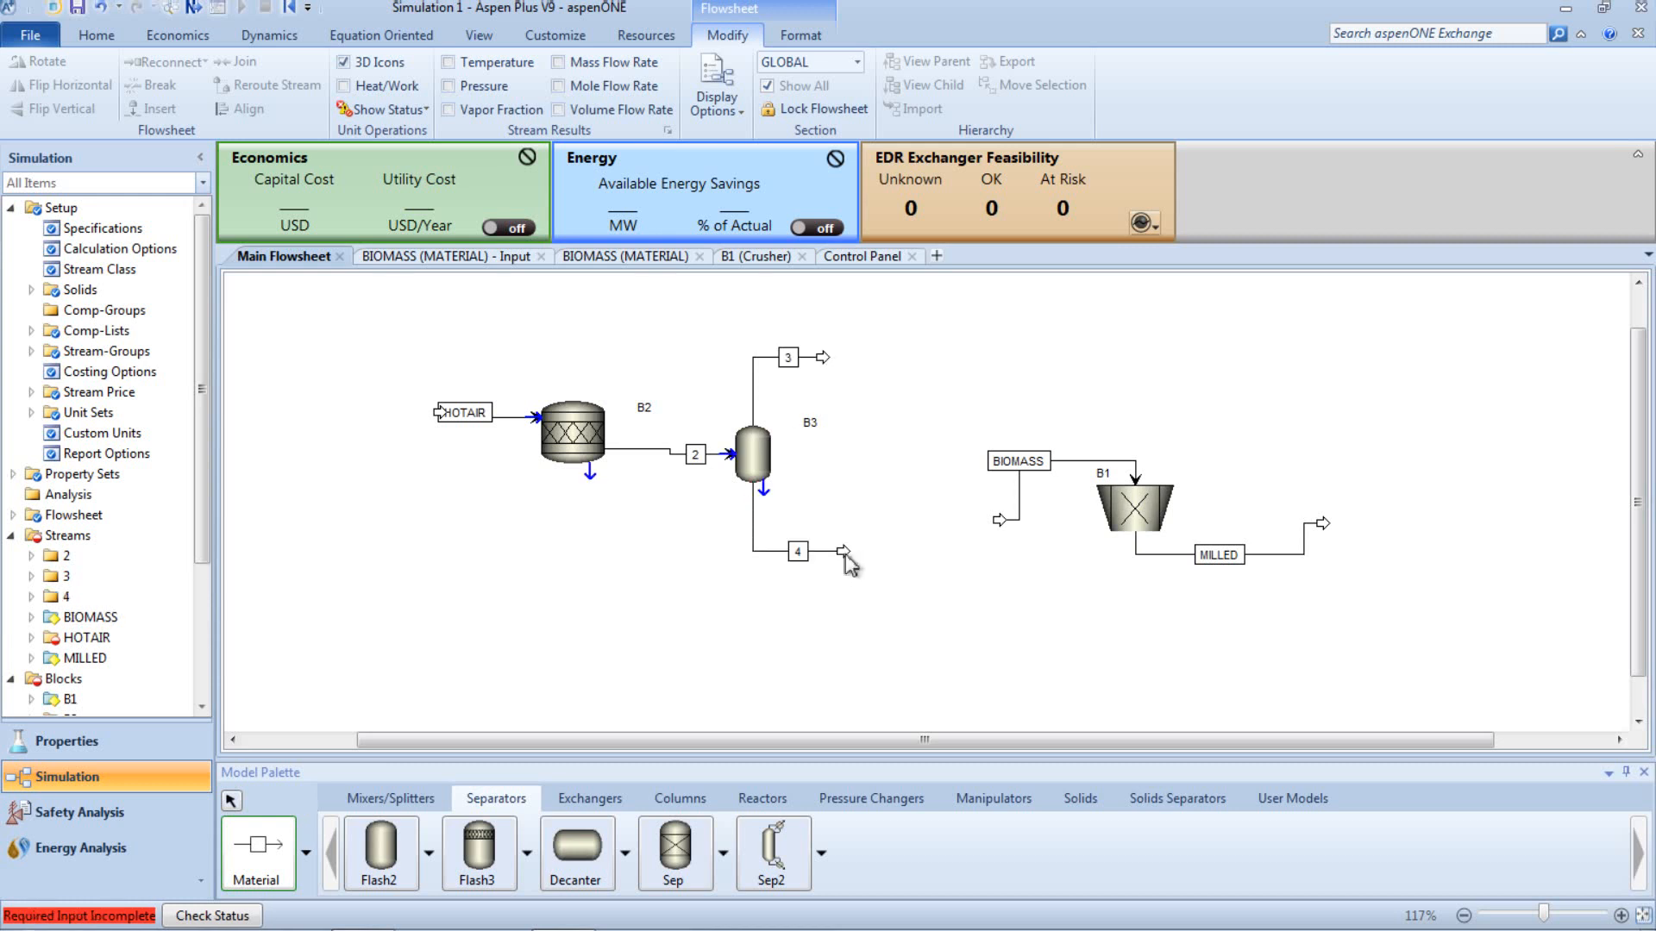
pyautogui.click(231, 800)
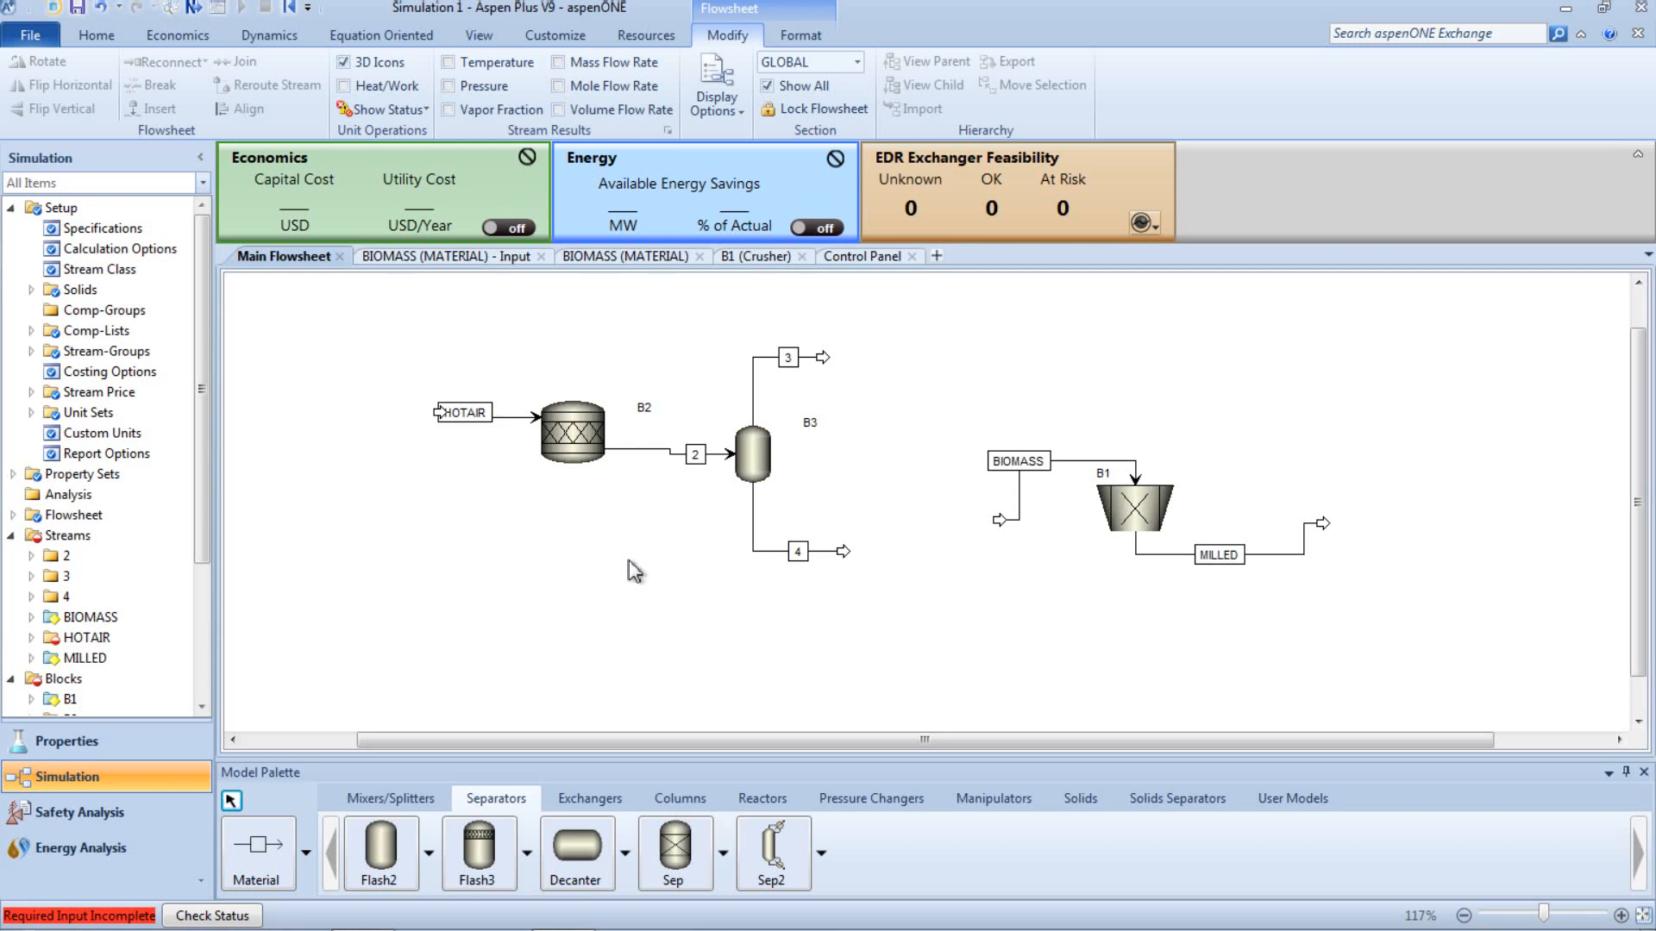
# Step: Rename the separator's vapor outlet stream WETAIR and its liquid outlet stream DRYBIOMA
pyautogui.click(797, 362)
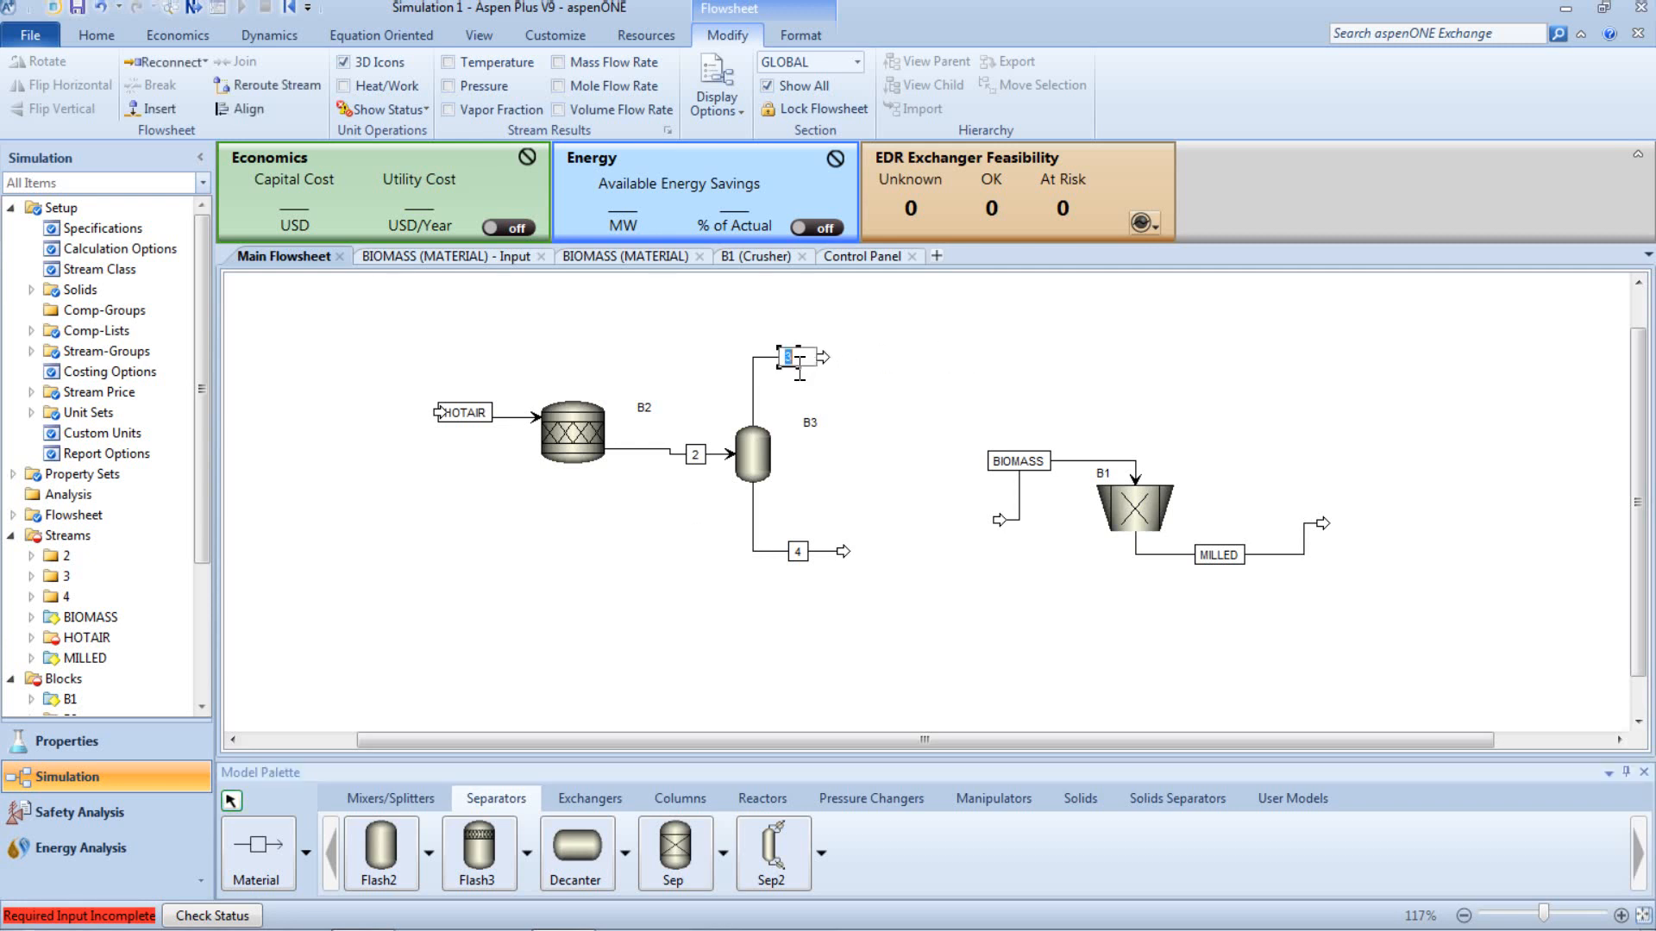
pyautogui.write('WETAIR')
pyautogui.click(804, 556)
pyautogui.write('DRY')
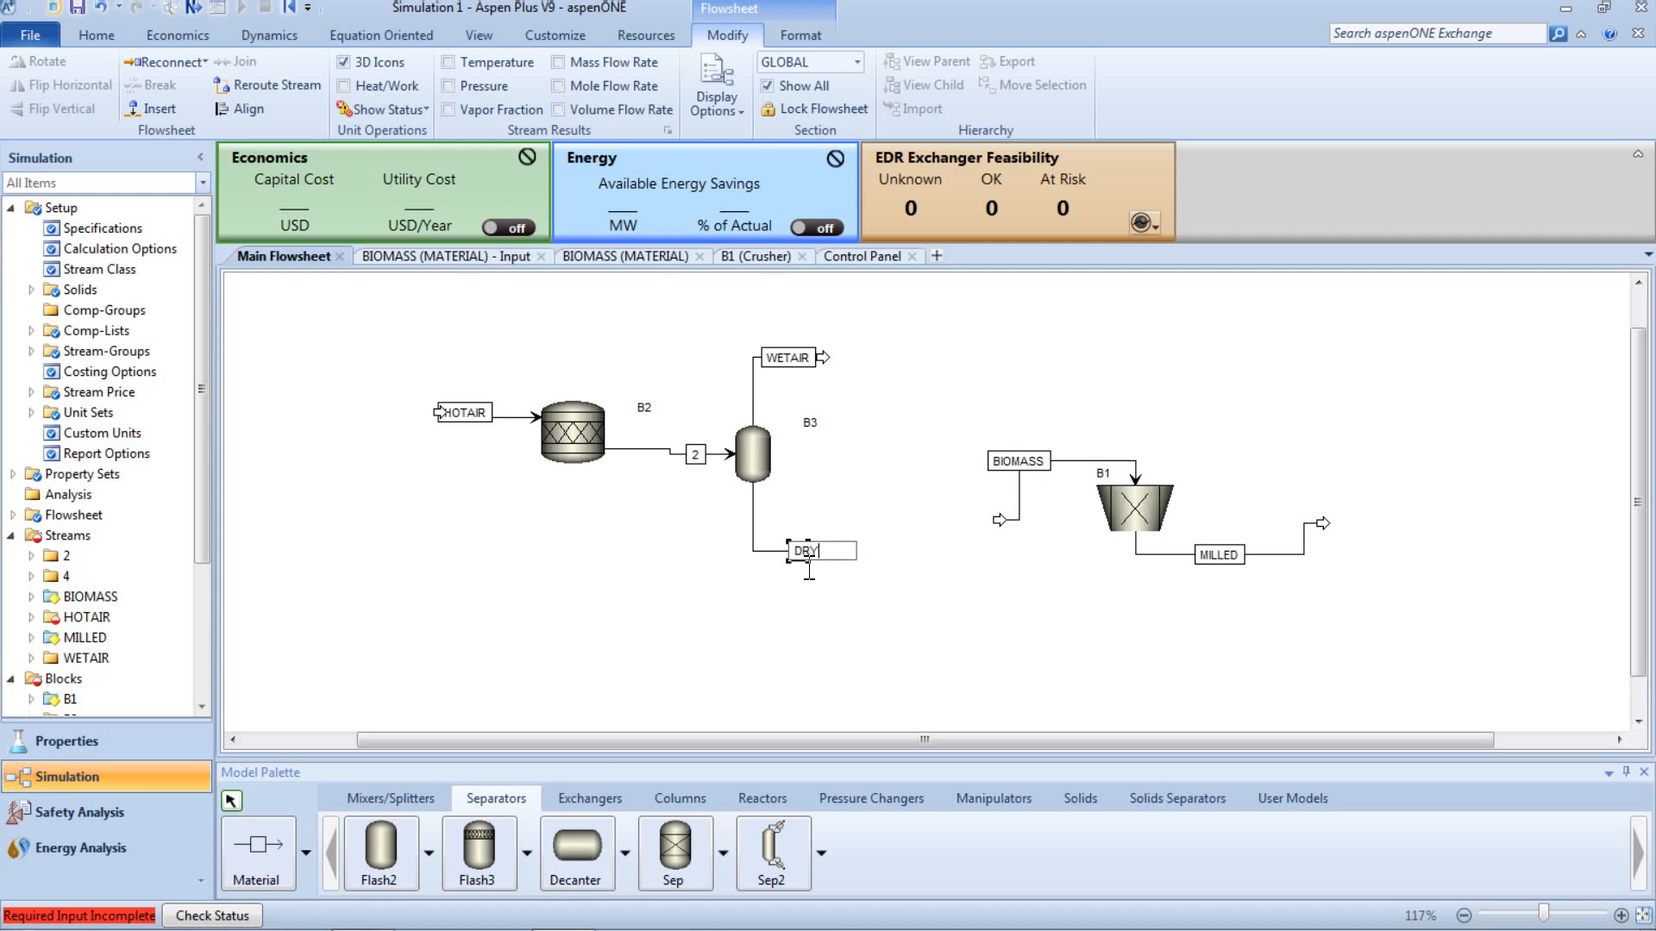
pyautogui.write('BIOMA')
pyautogui.press('Return')
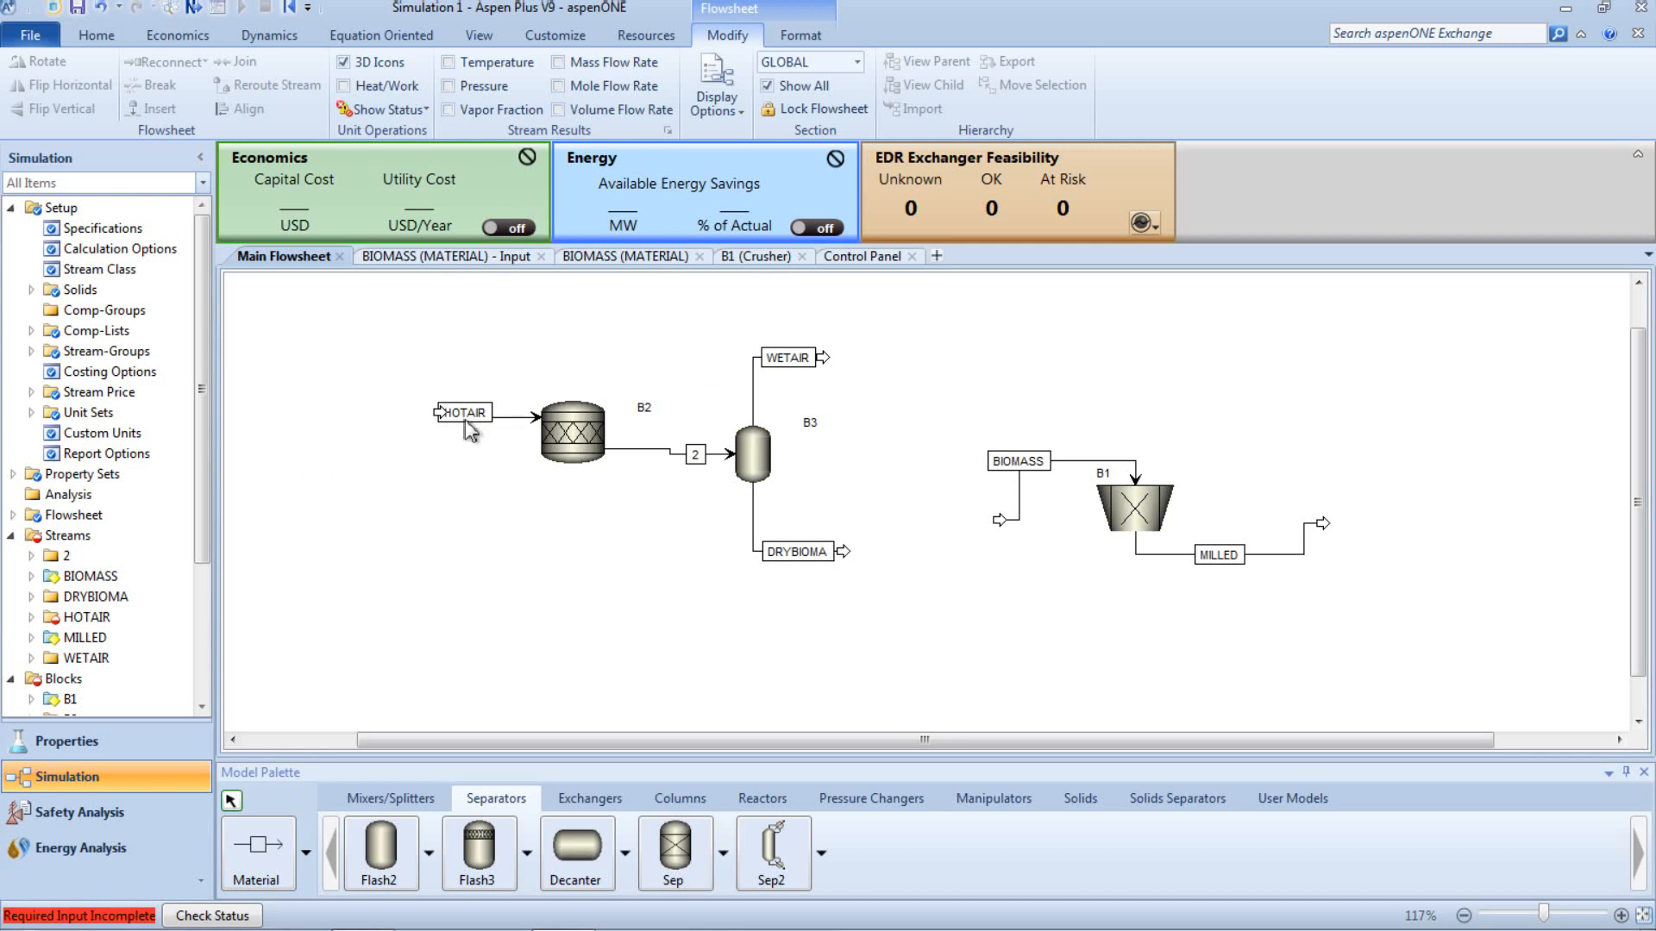
# Step: Move the HOTAIR label along its stream toward the reactor, clear of the feed arrow
pyautogui.moveTo(464, 421); pyautogui.dragTo(517, 426)
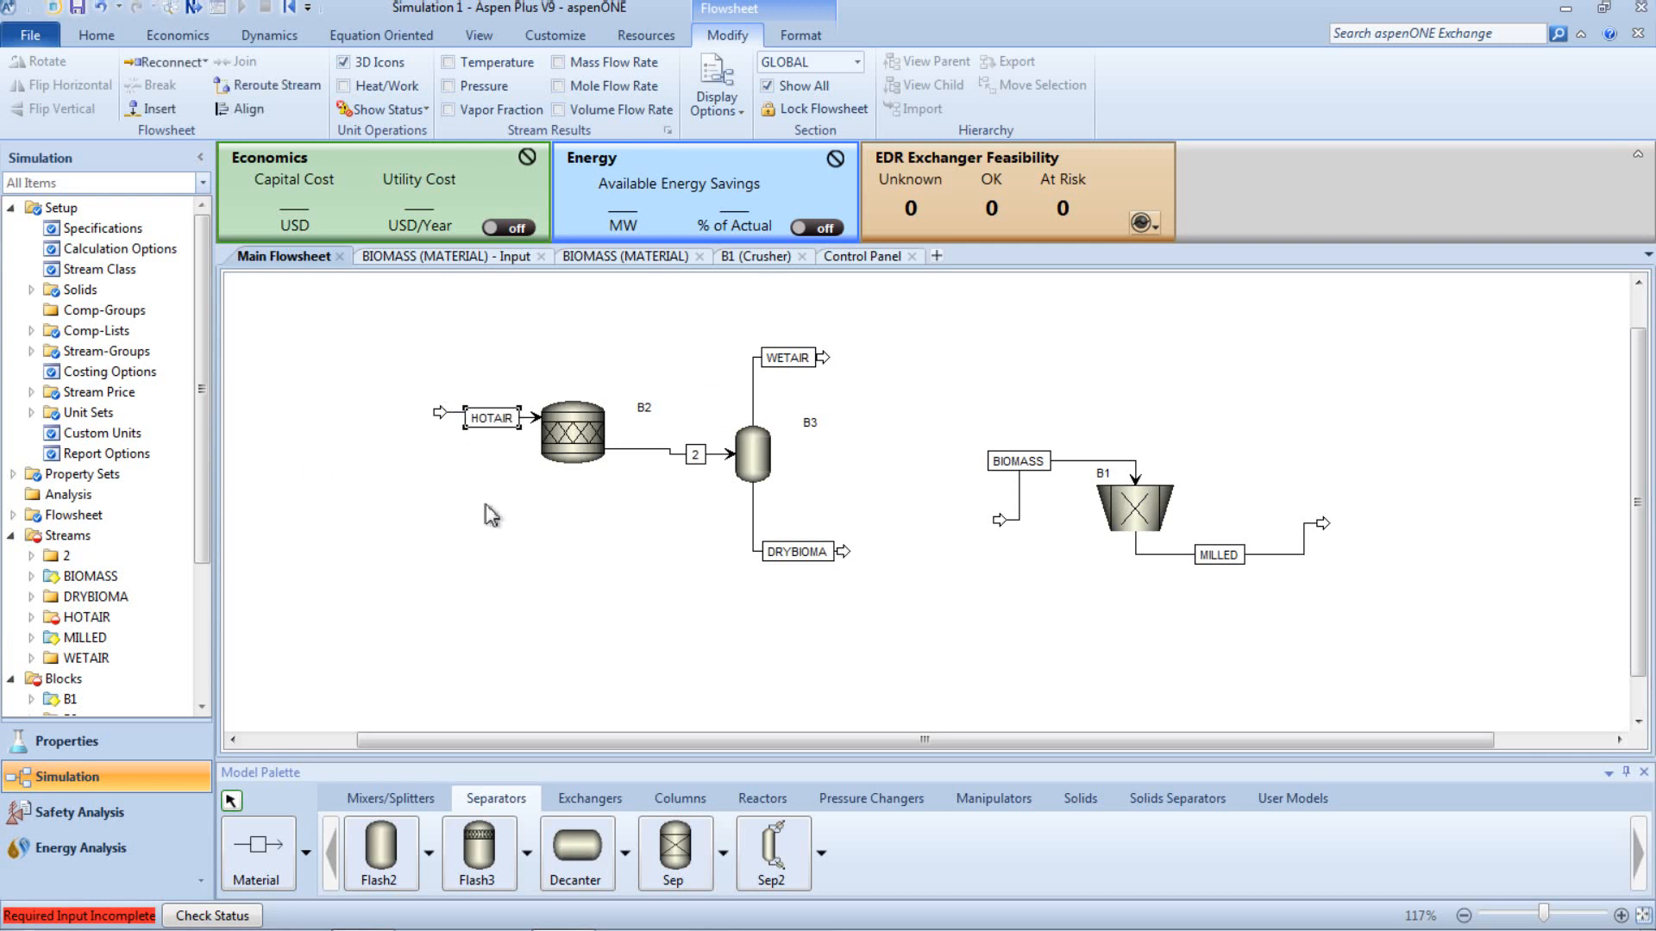
pyautogui.click(486, 505)
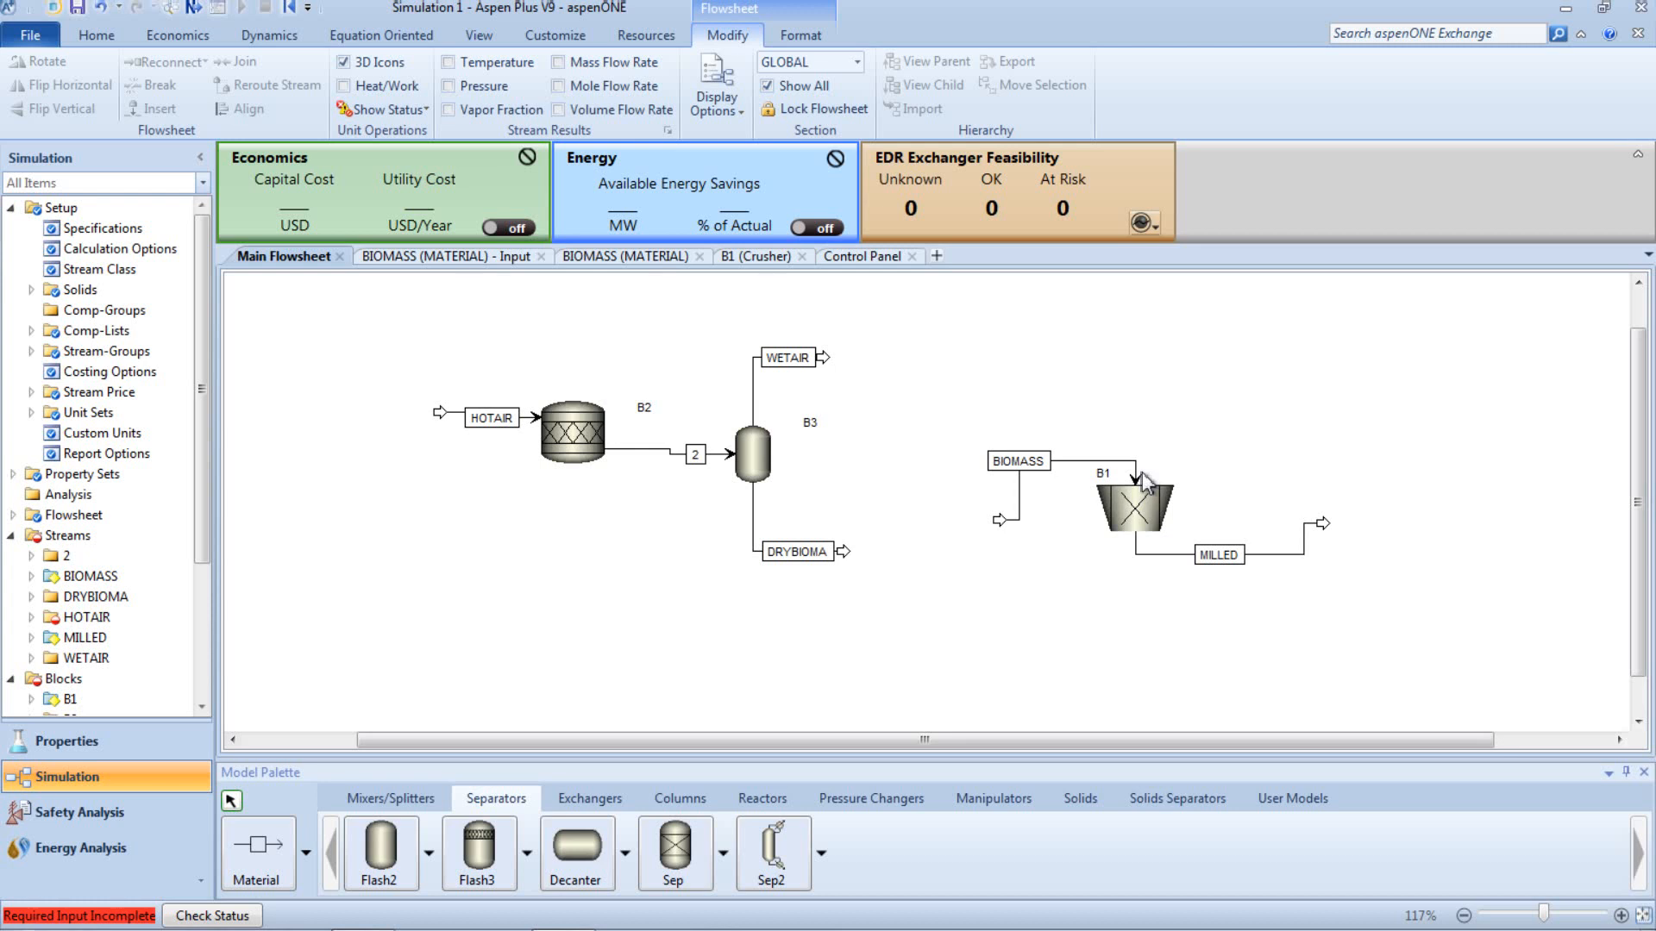
# Step: Reconnect the BIOMASS stream's destination to the RStoic reactor's feed and move its starting point to the lower left of the reactor
pyautogui.click(1078, 463)
pyautogui.rightClick(1085, 470)
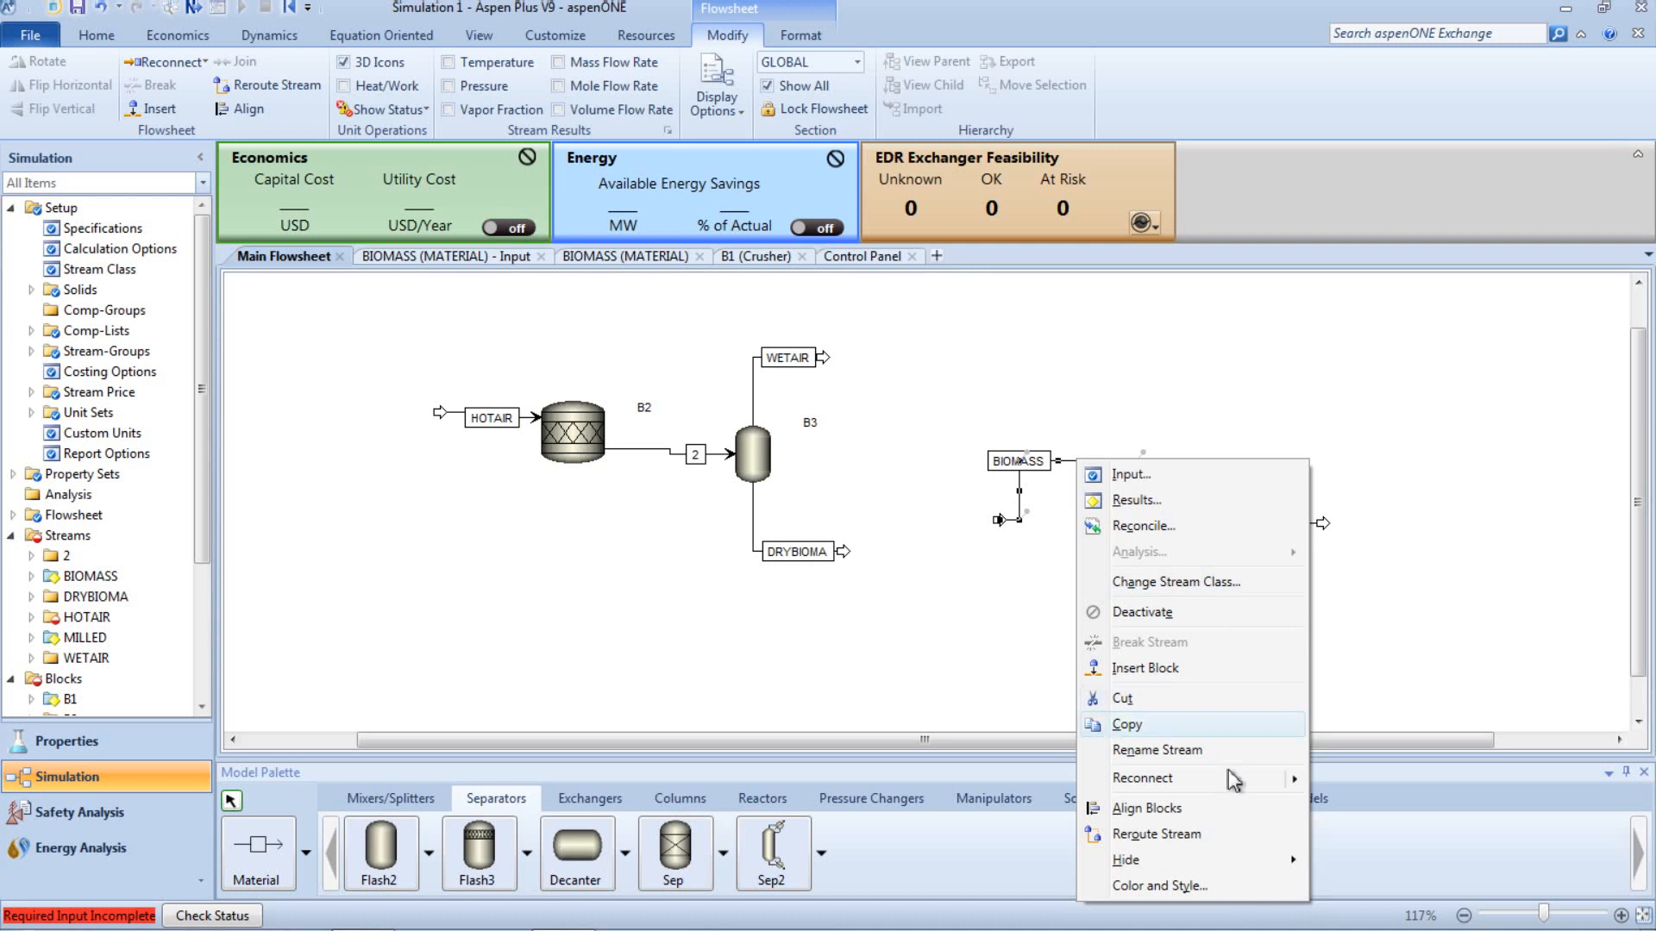
pyautogui.moveTo(1235, 781)
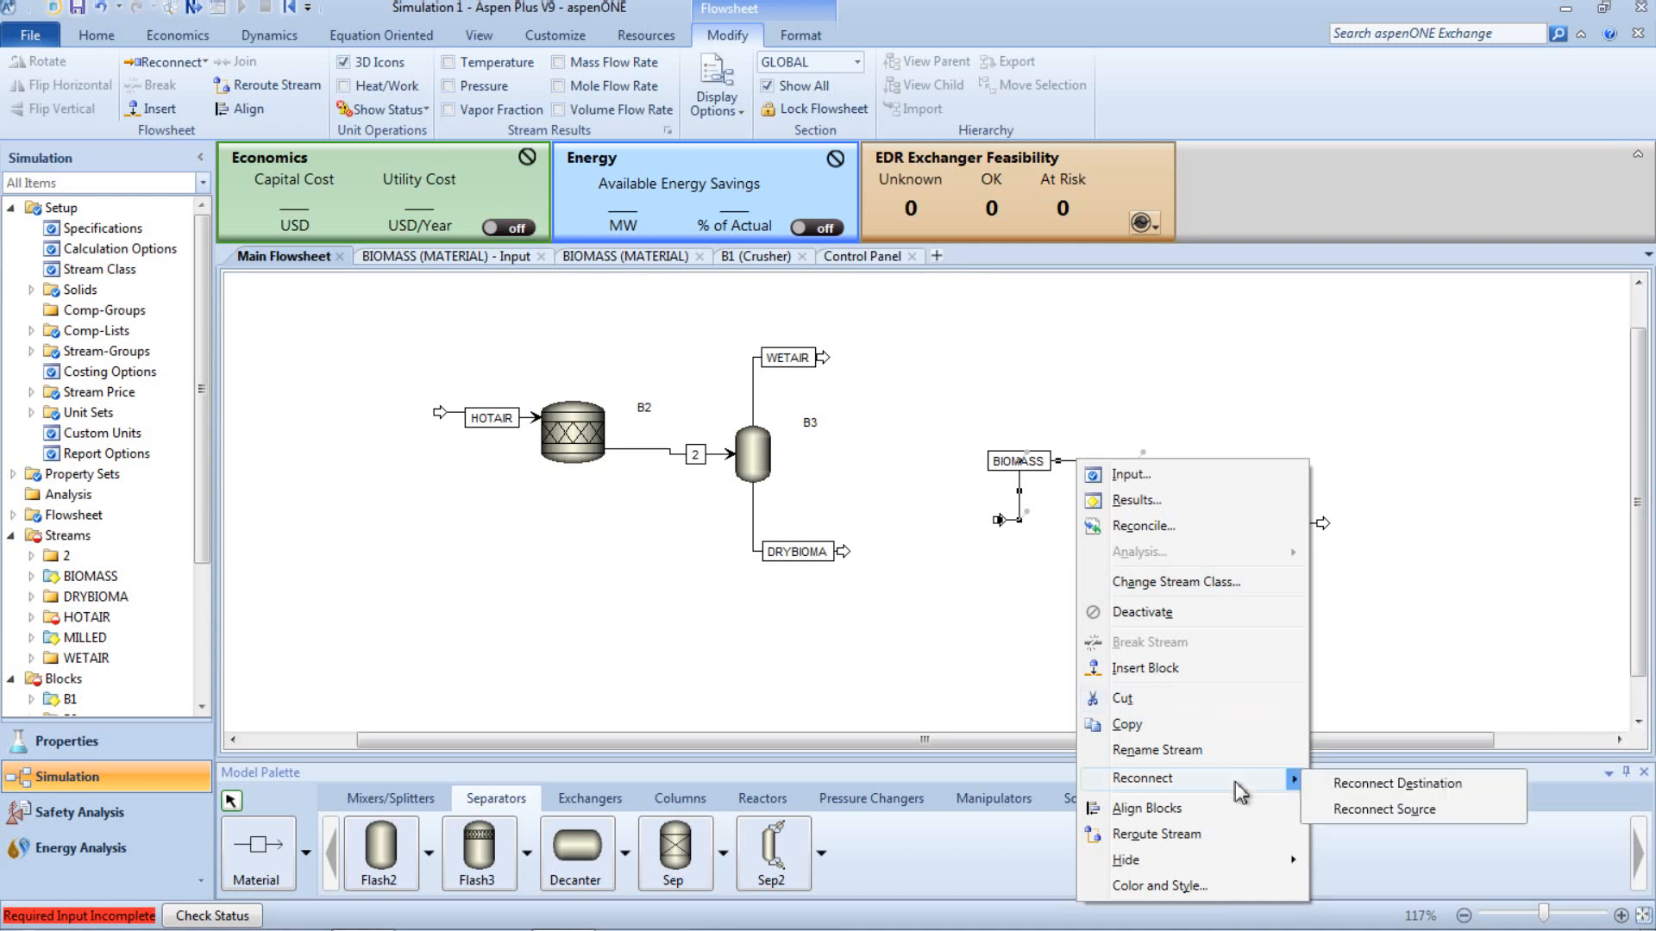
pyautogui.click(1350, 785)
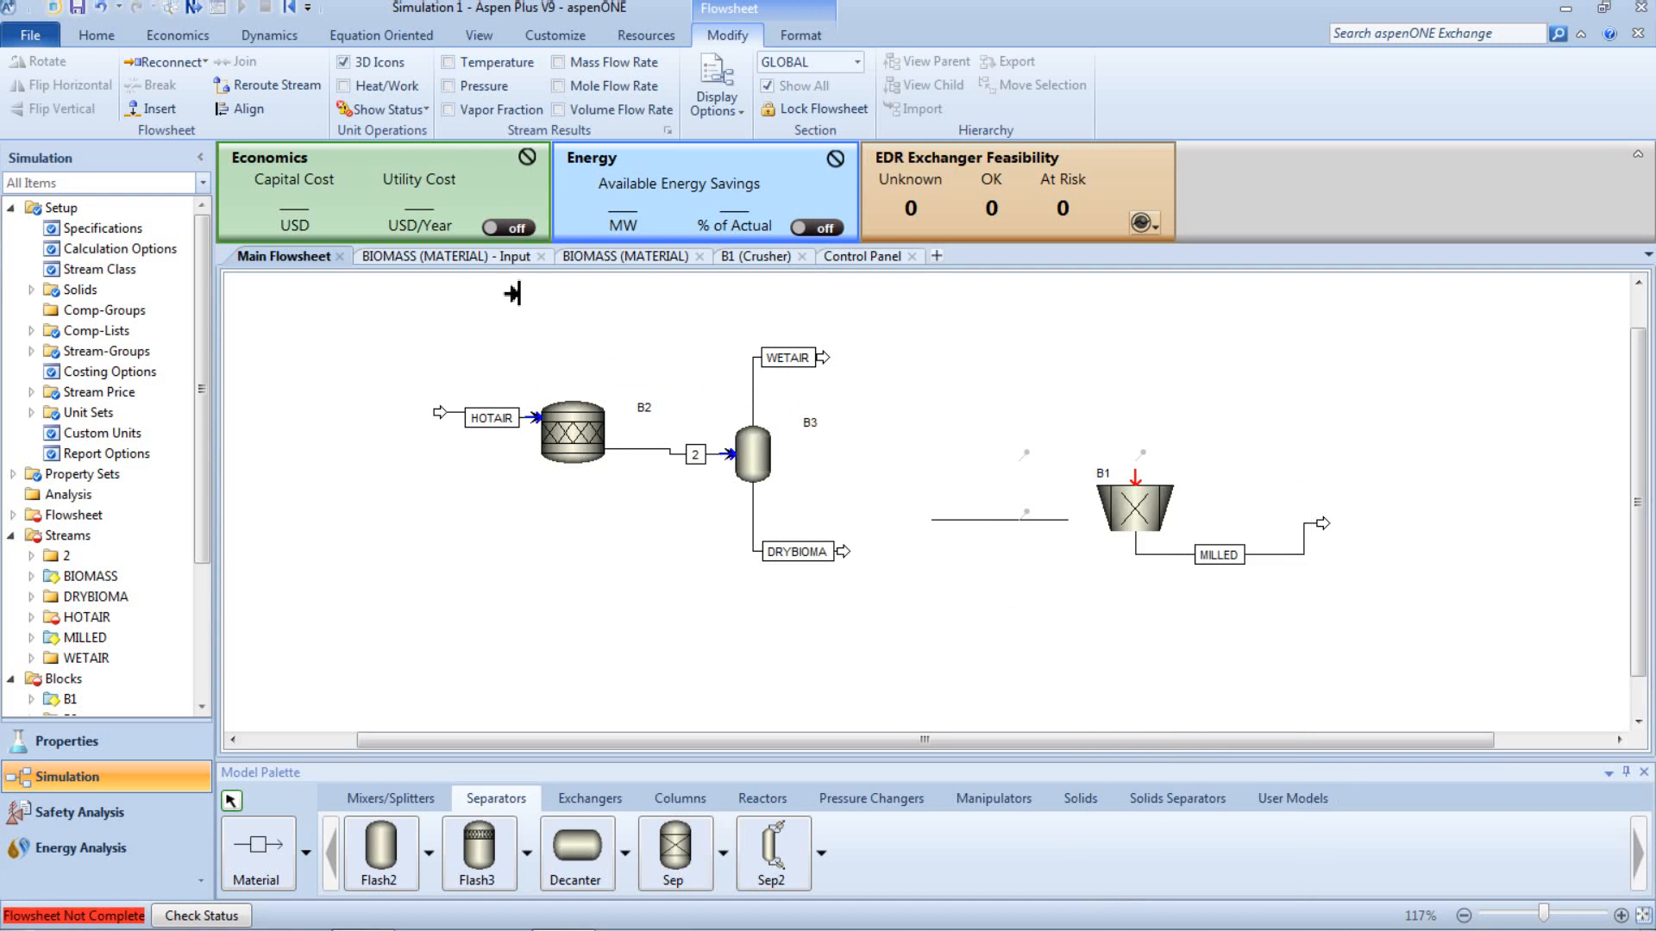
pyautogui.click(542, 422)
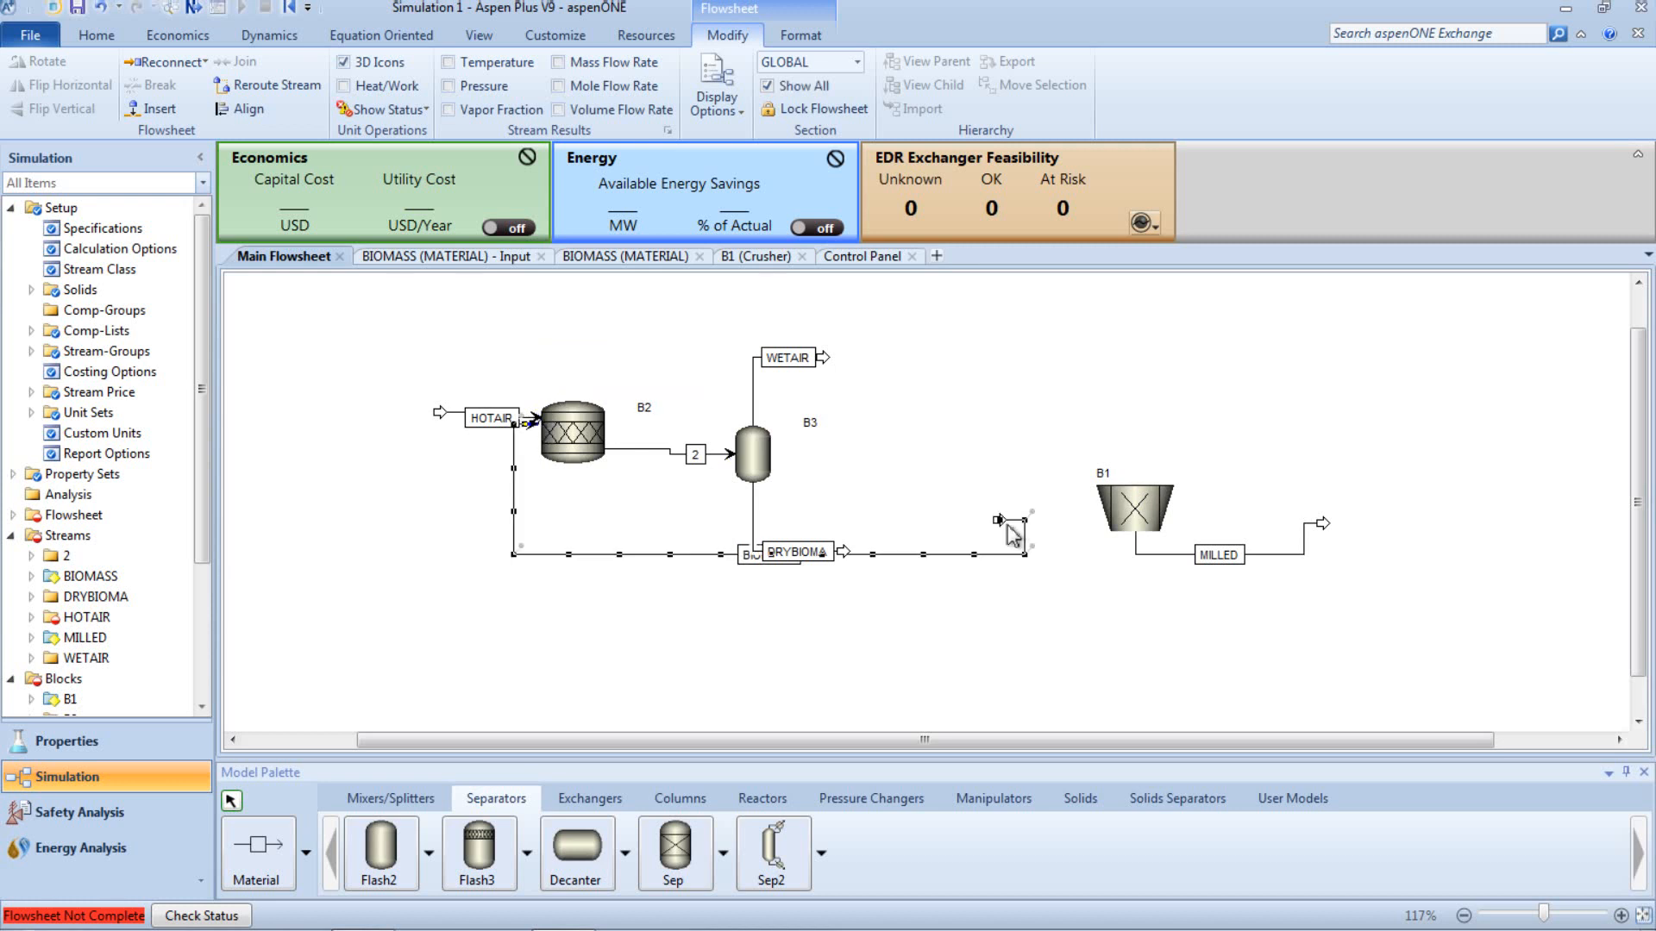
pyautogui.moveTo(1002, 525); pyautogui.dragTo(359, 495)
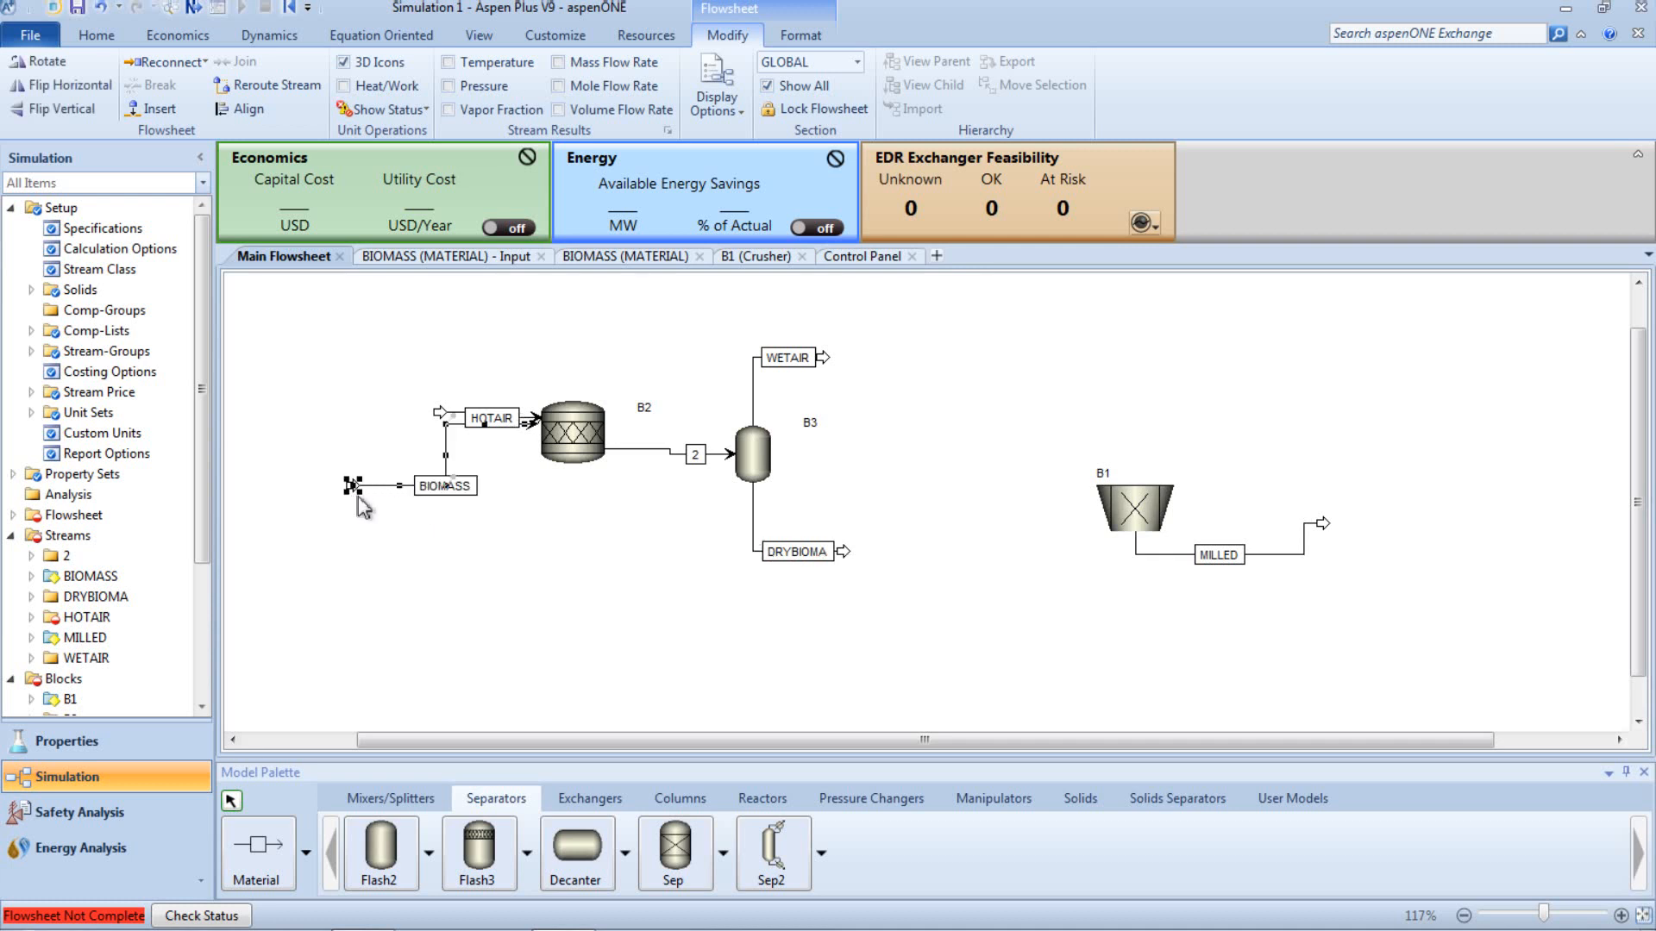
pyautogui.click(474, 533)
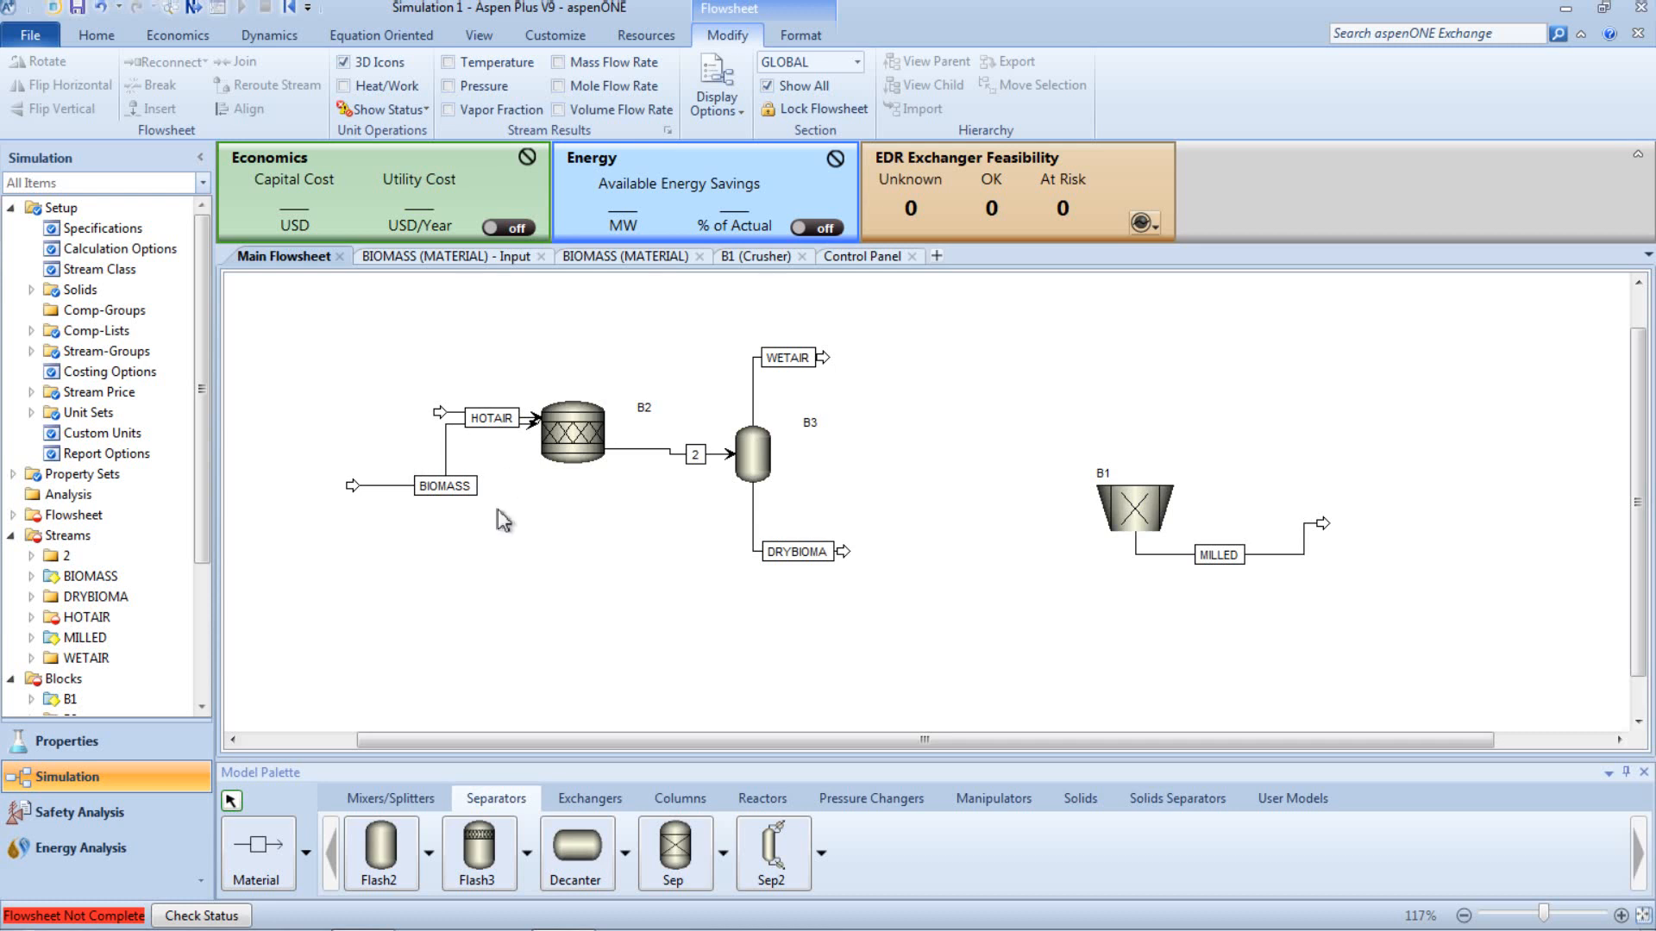
# Step: Reconnect the DRYBIOMA stream's destination to the crusher's inlet
pyautogui.click(755, 553)
pyautogui.rightClick(758, 556)
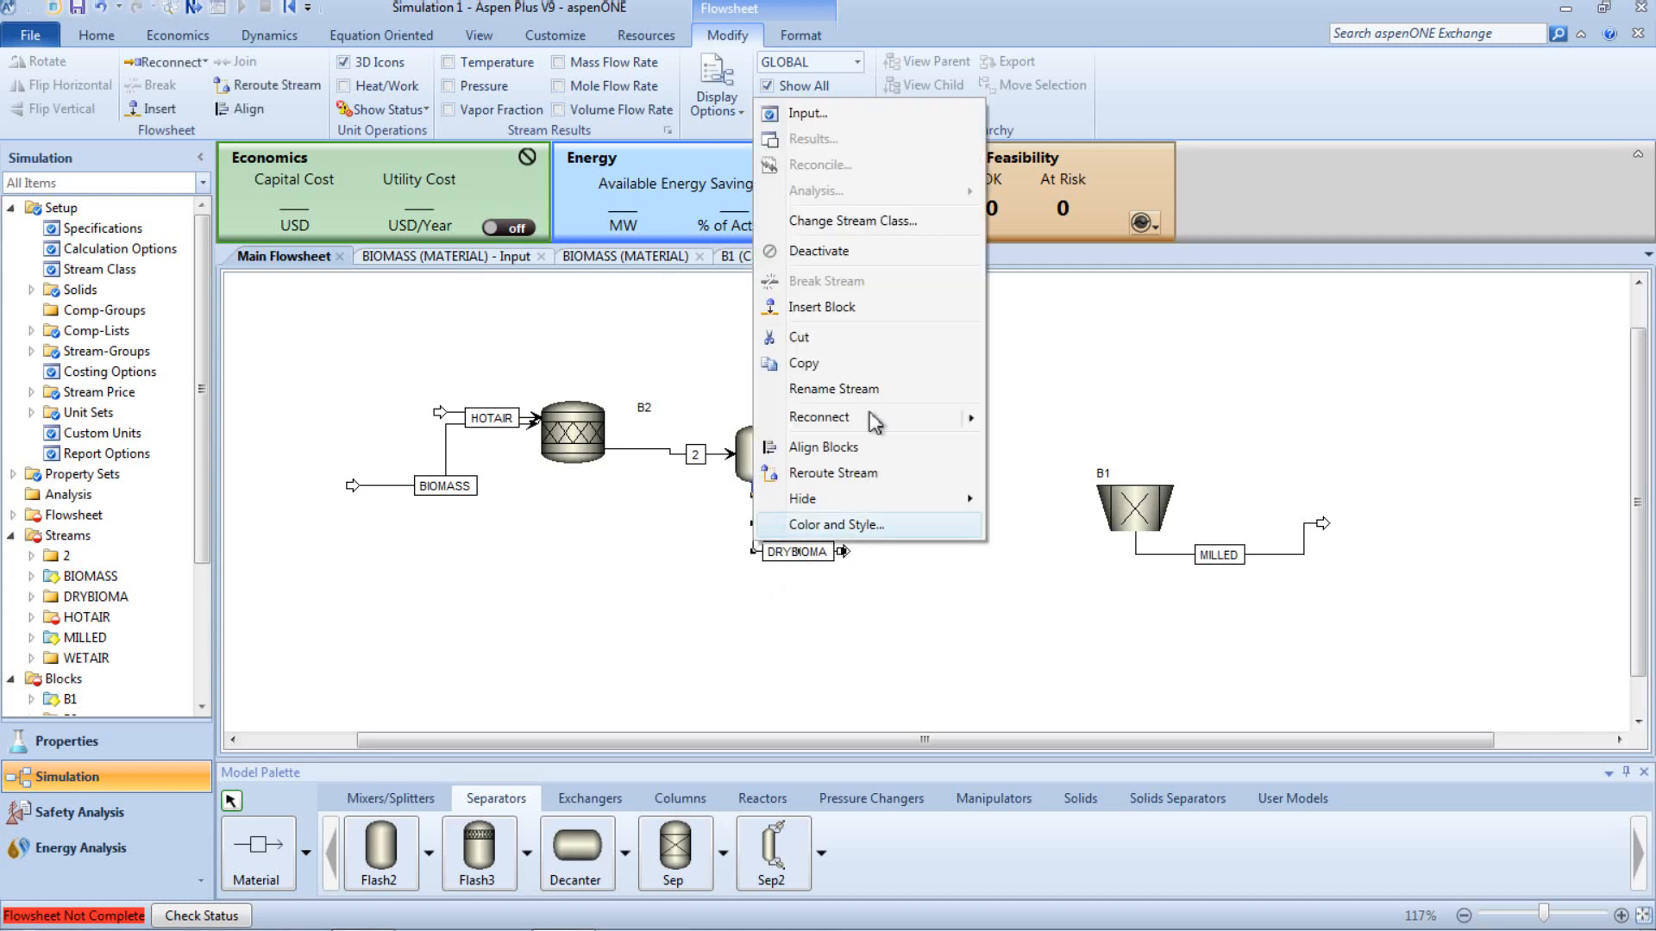
pyautogui.moveTo(878, 424)
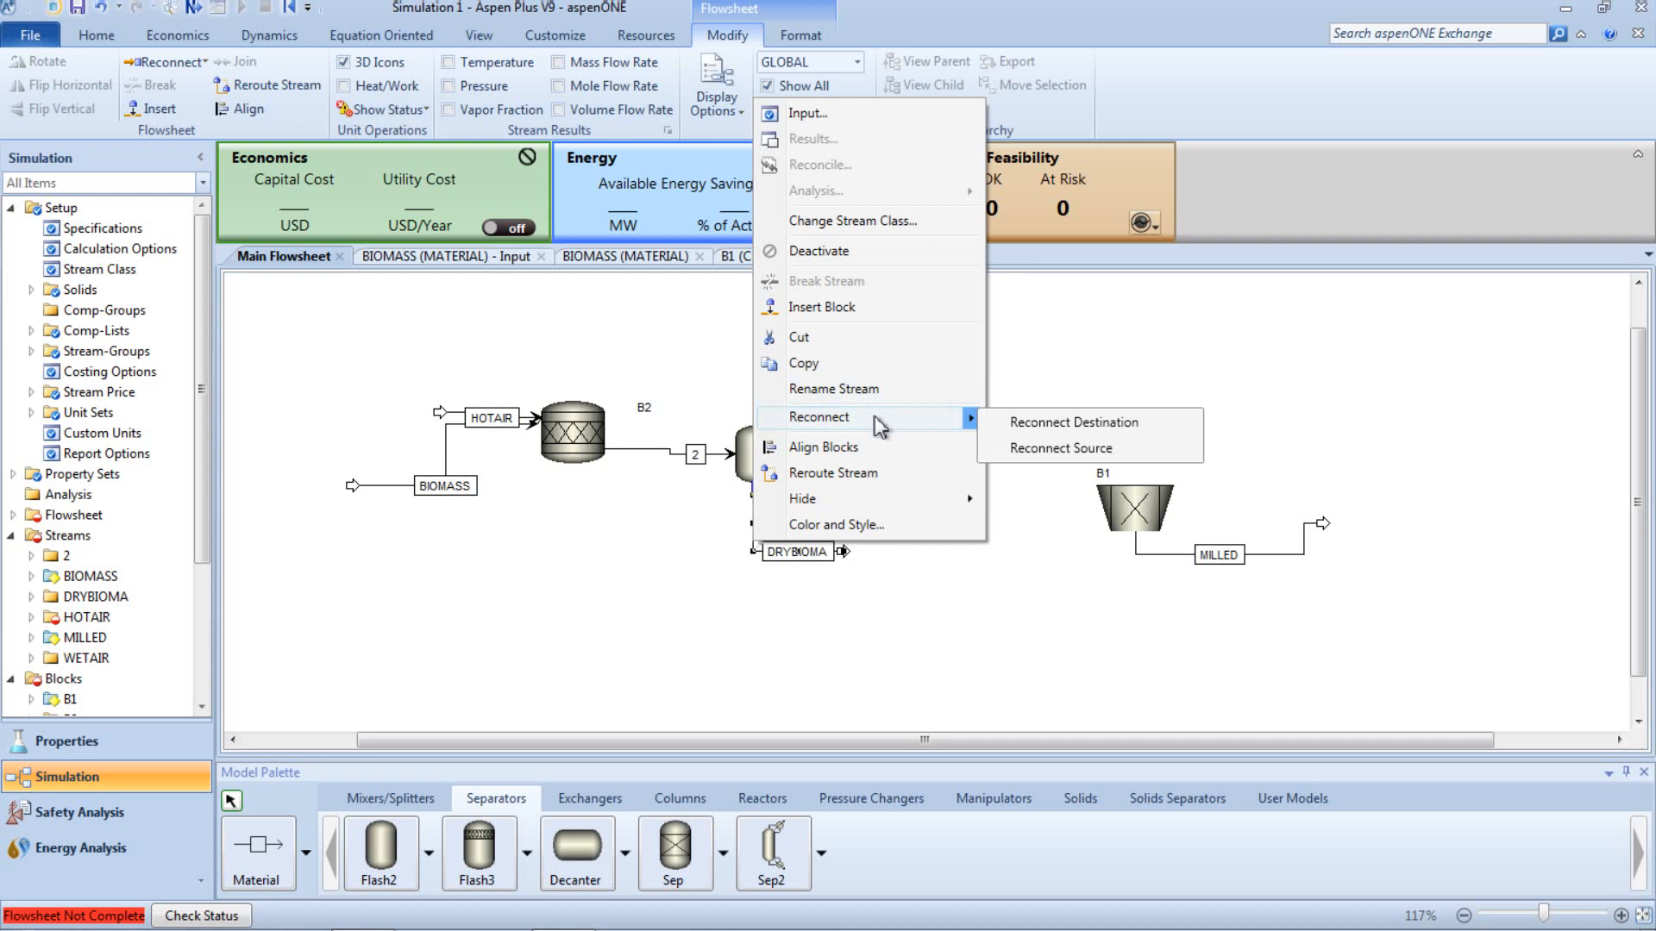
pyautogui.click(1020, 424)
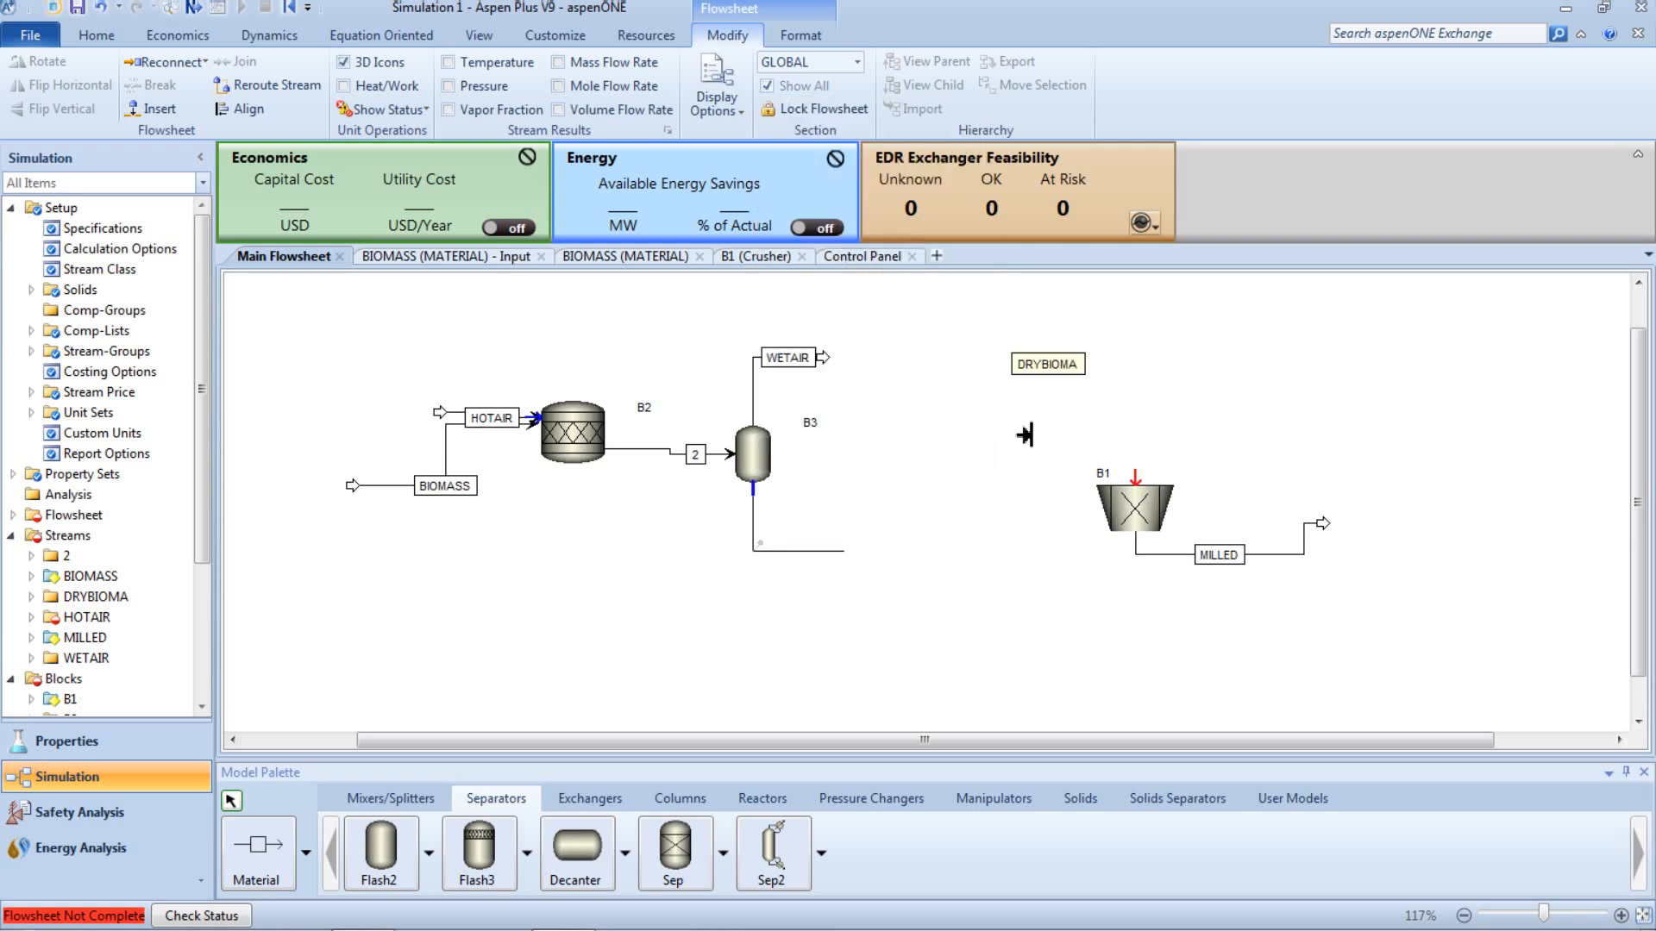
pyautogui.click(1147, 480)
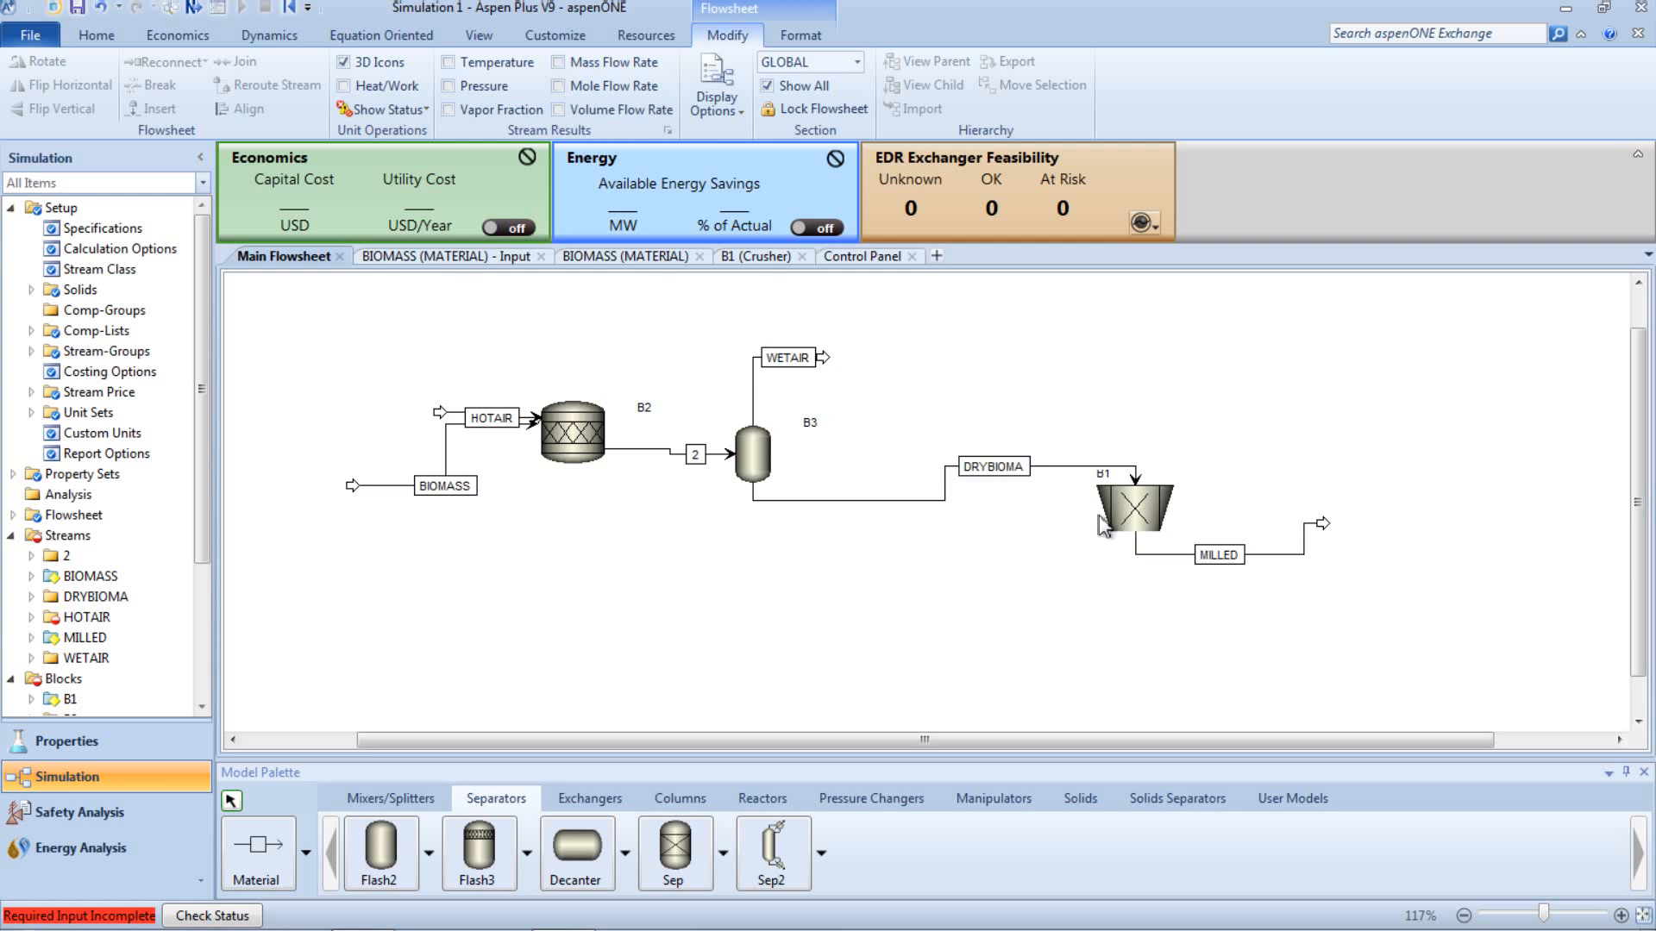
# Step: Move the crusher together with its MILLED stream closer to the separator, below and to its right
pyautogui.moveTo(1061, 421); pyautogui.dragTo(1371, 585)
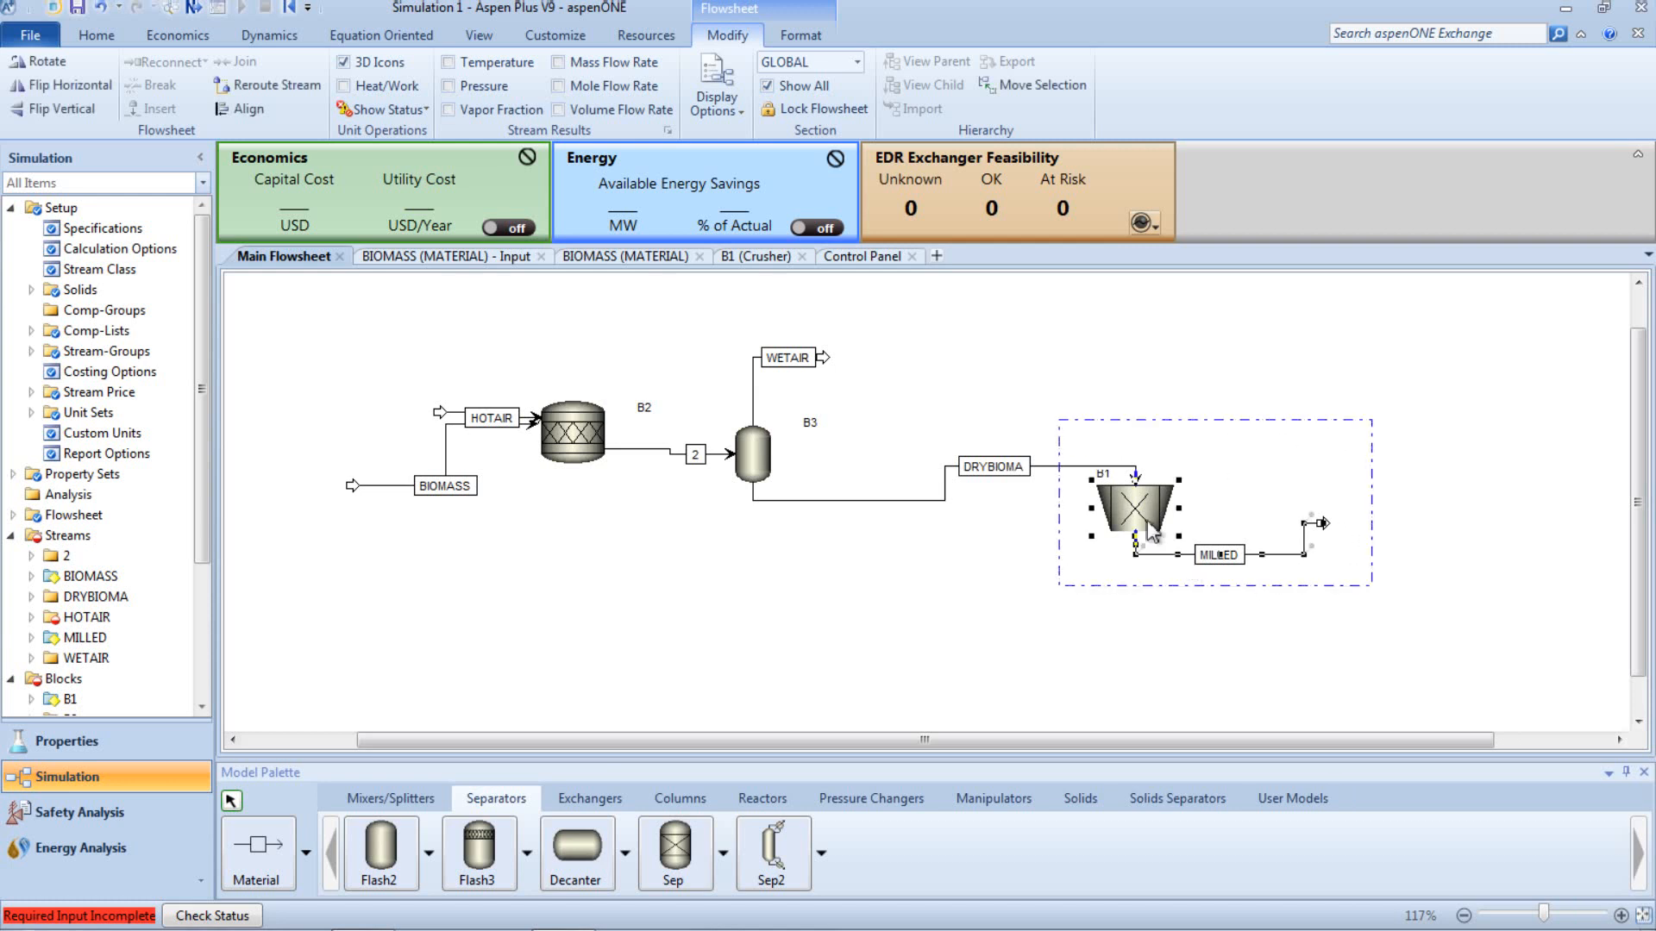
pyautogui.moveTo(1147, 523); pyautogui.dragTo(966, 599)
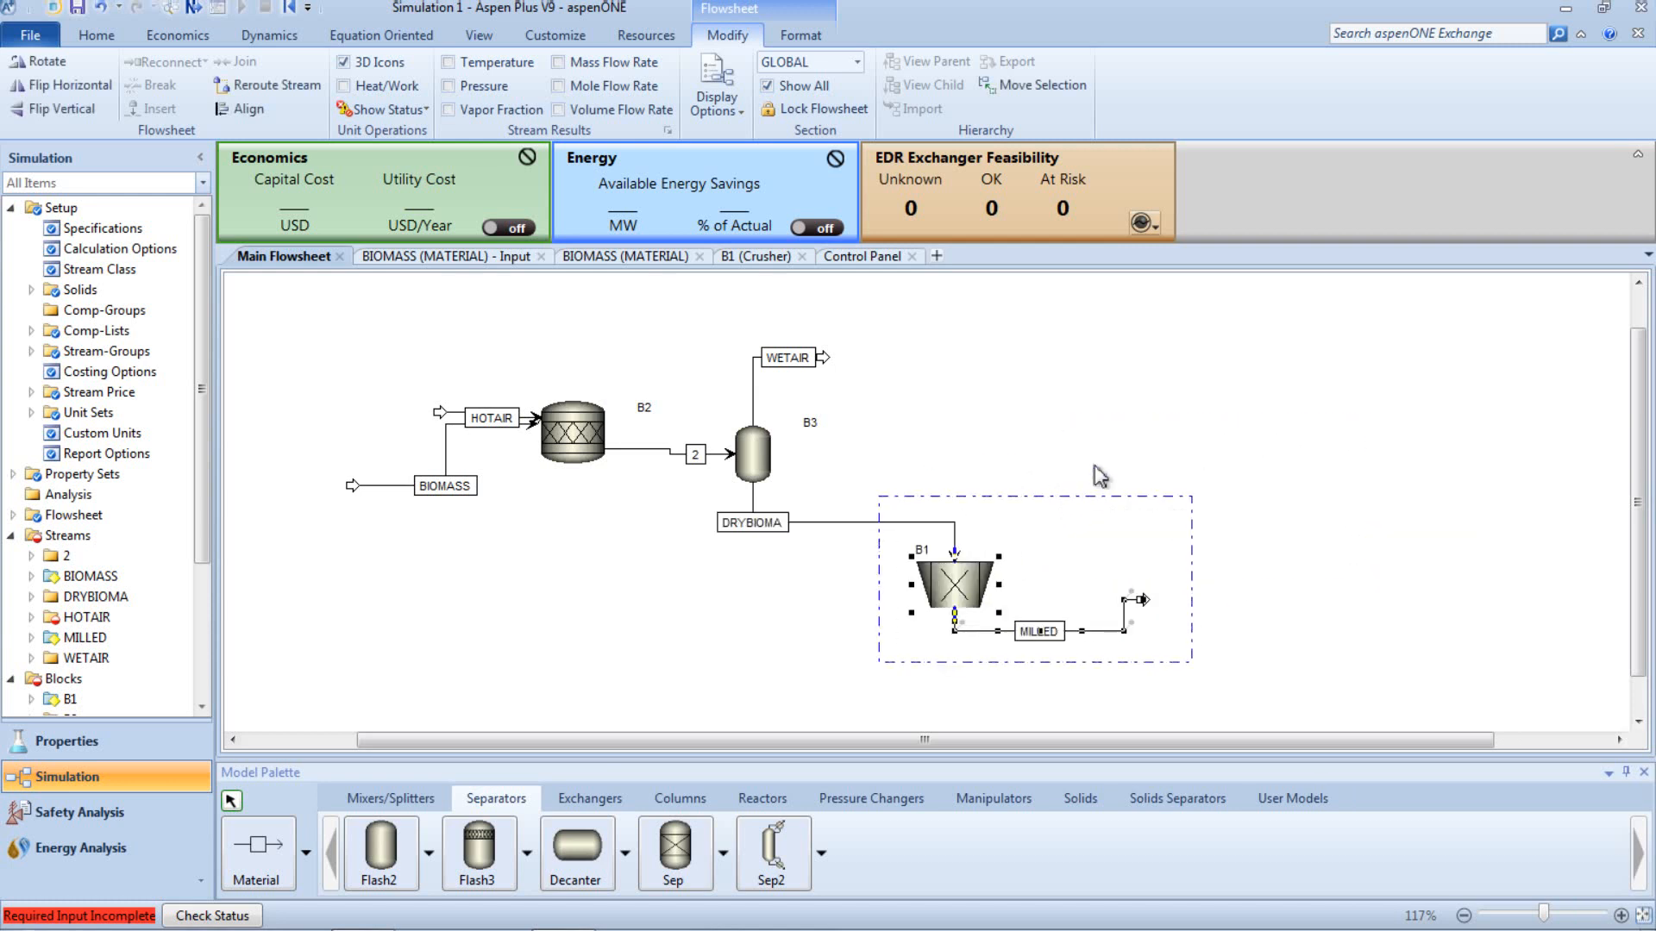
# Step: Rename the reactor block B2 as DRYER and place its label directly above the vessel
pyautogui.click(1116, 417)
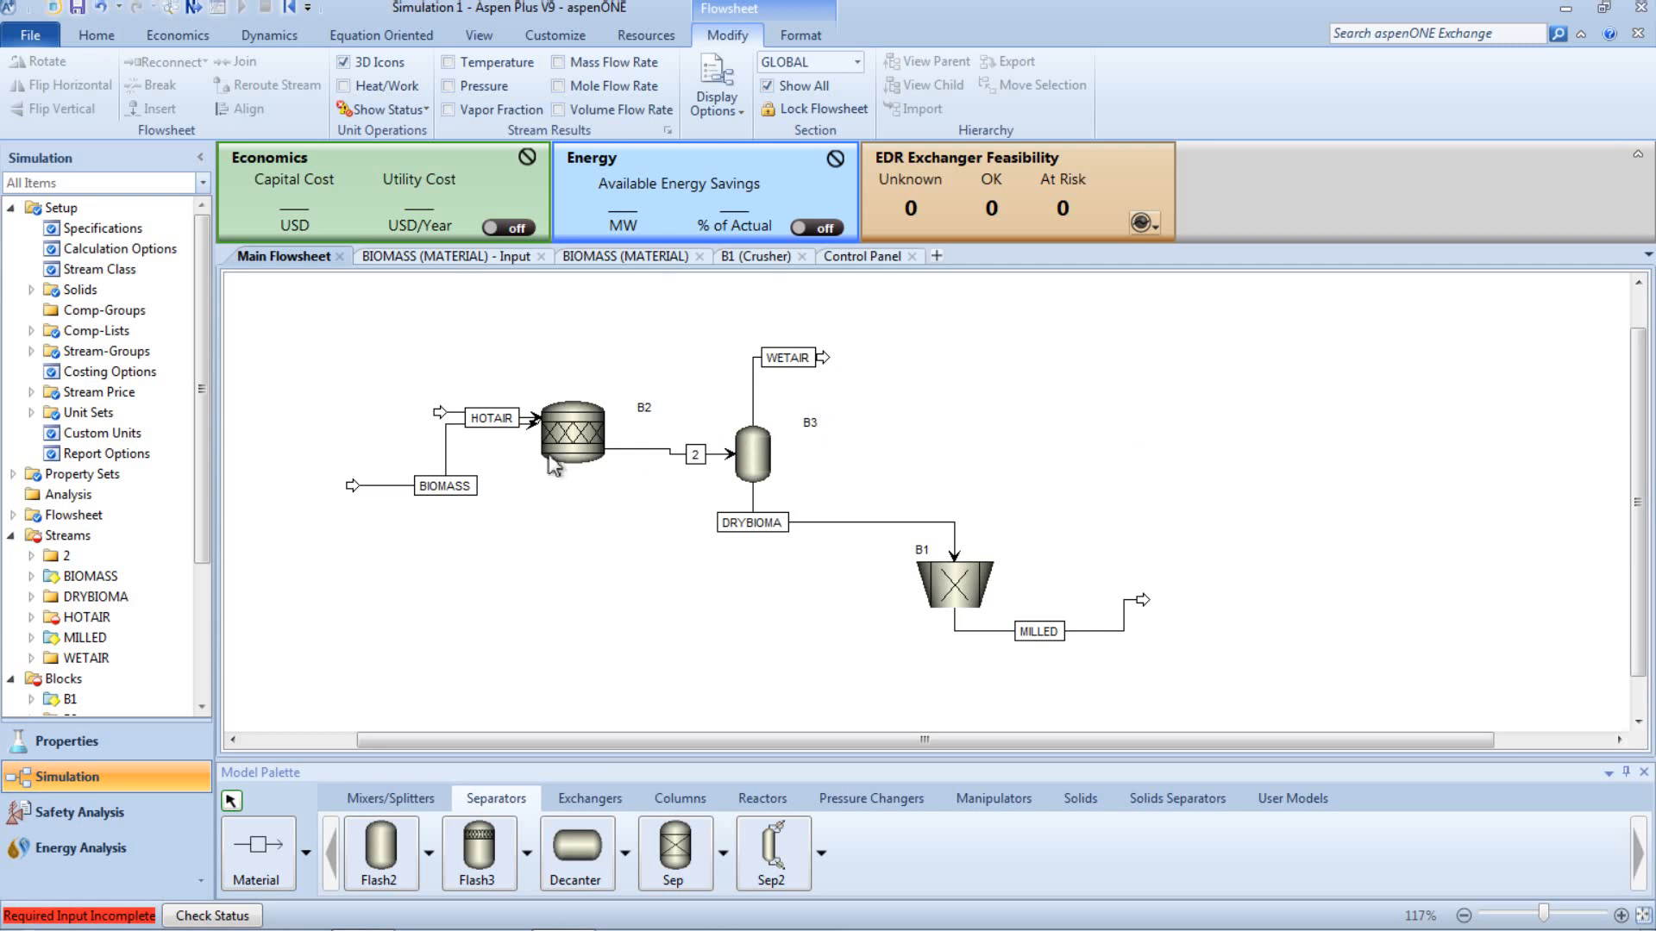
pyautogui.doubleClick(649, 411)
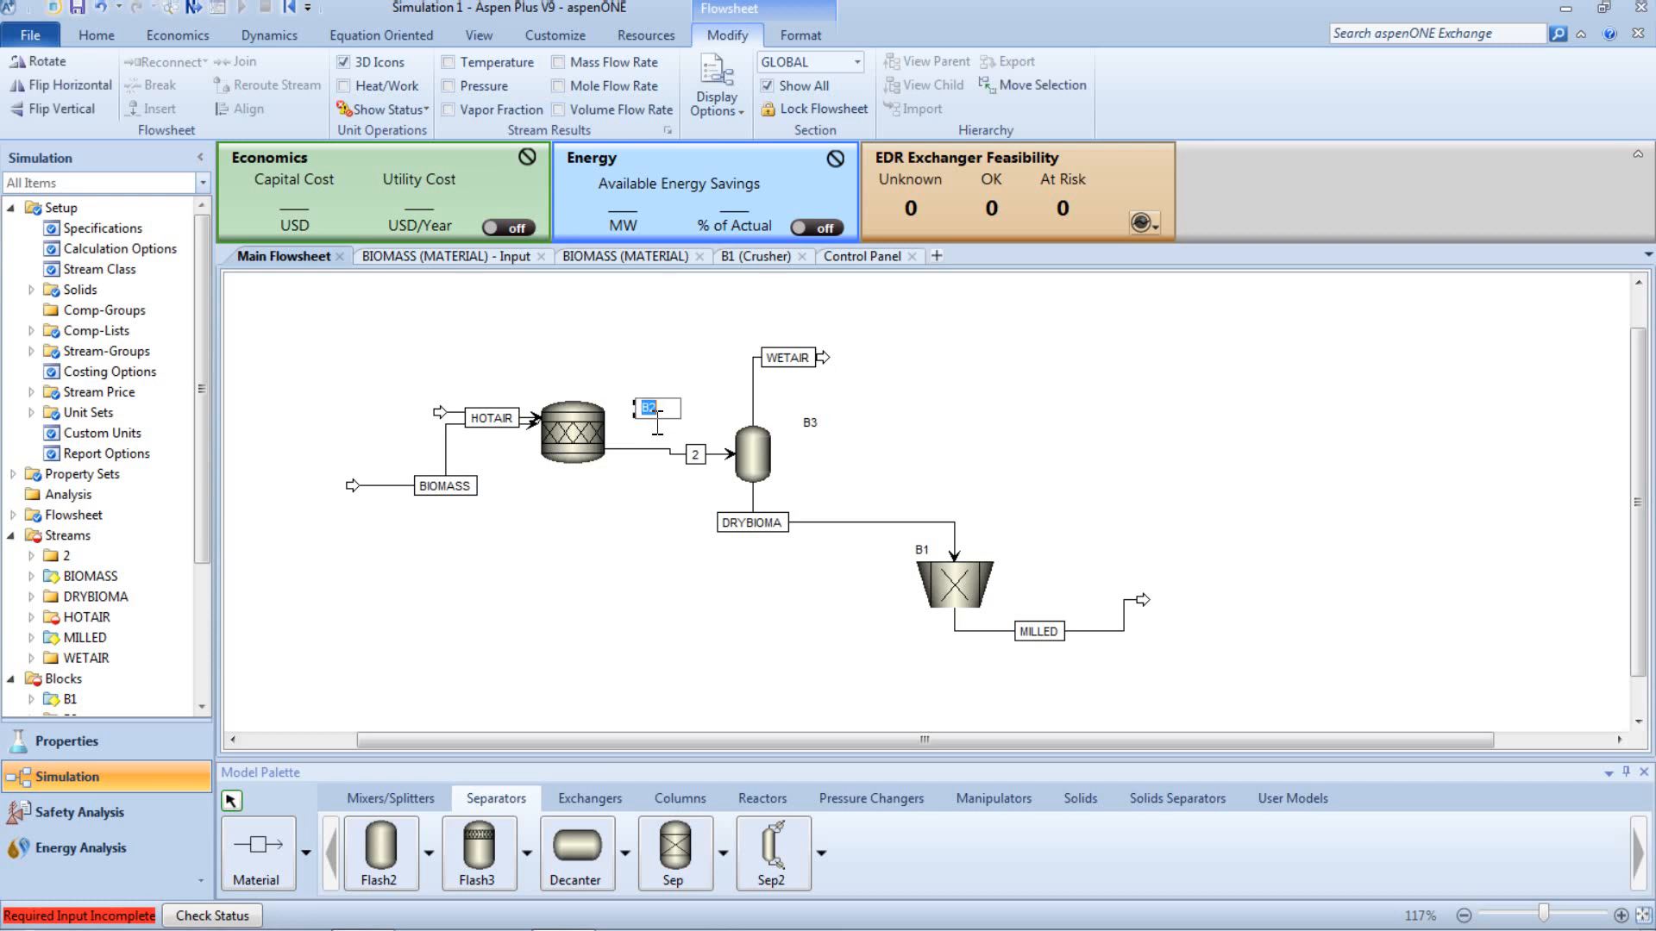
pyautogui.write('DRYWE')
pyautogui.press('BackSpace')
pyautogui.press('BackSpace')
pyautogui.write('ER')
pyautogui.click(868, 386)
pyautogui.moveTo(653, 413); pyautogui.dragTo(590, 395)
# Step: Rename the separator block B3 as FLASH and move its label close to the vessel's upper right
pyautogui.click(810, 425)
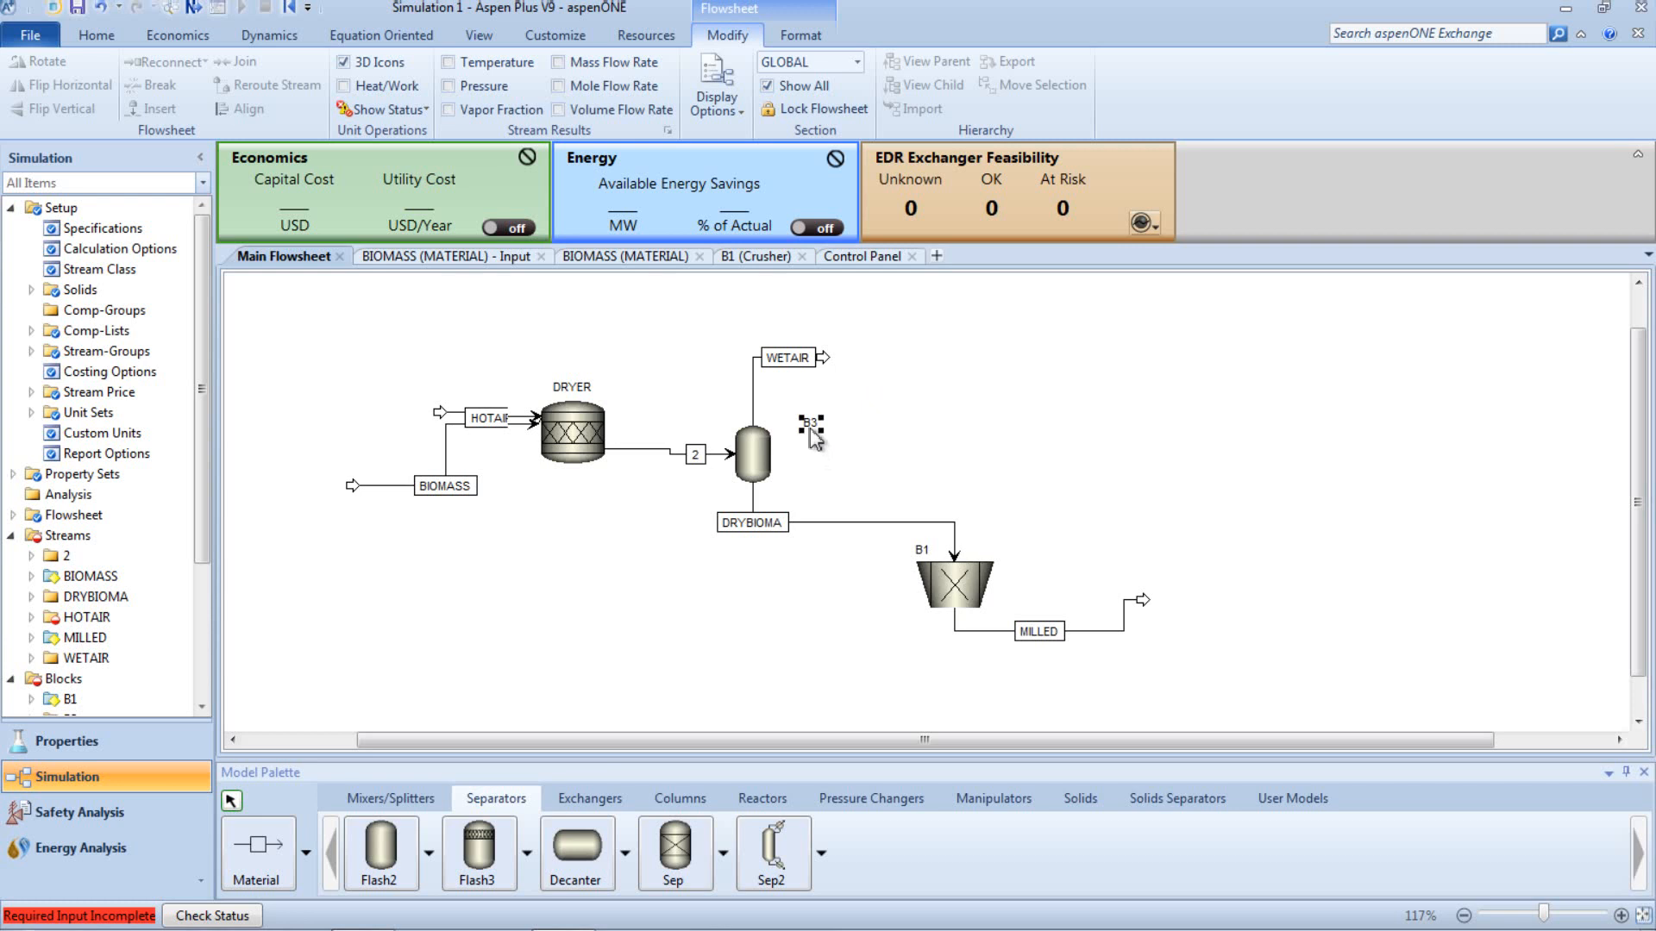
pyautogui.click(810, 427)
pyautogui.write('FLASH')
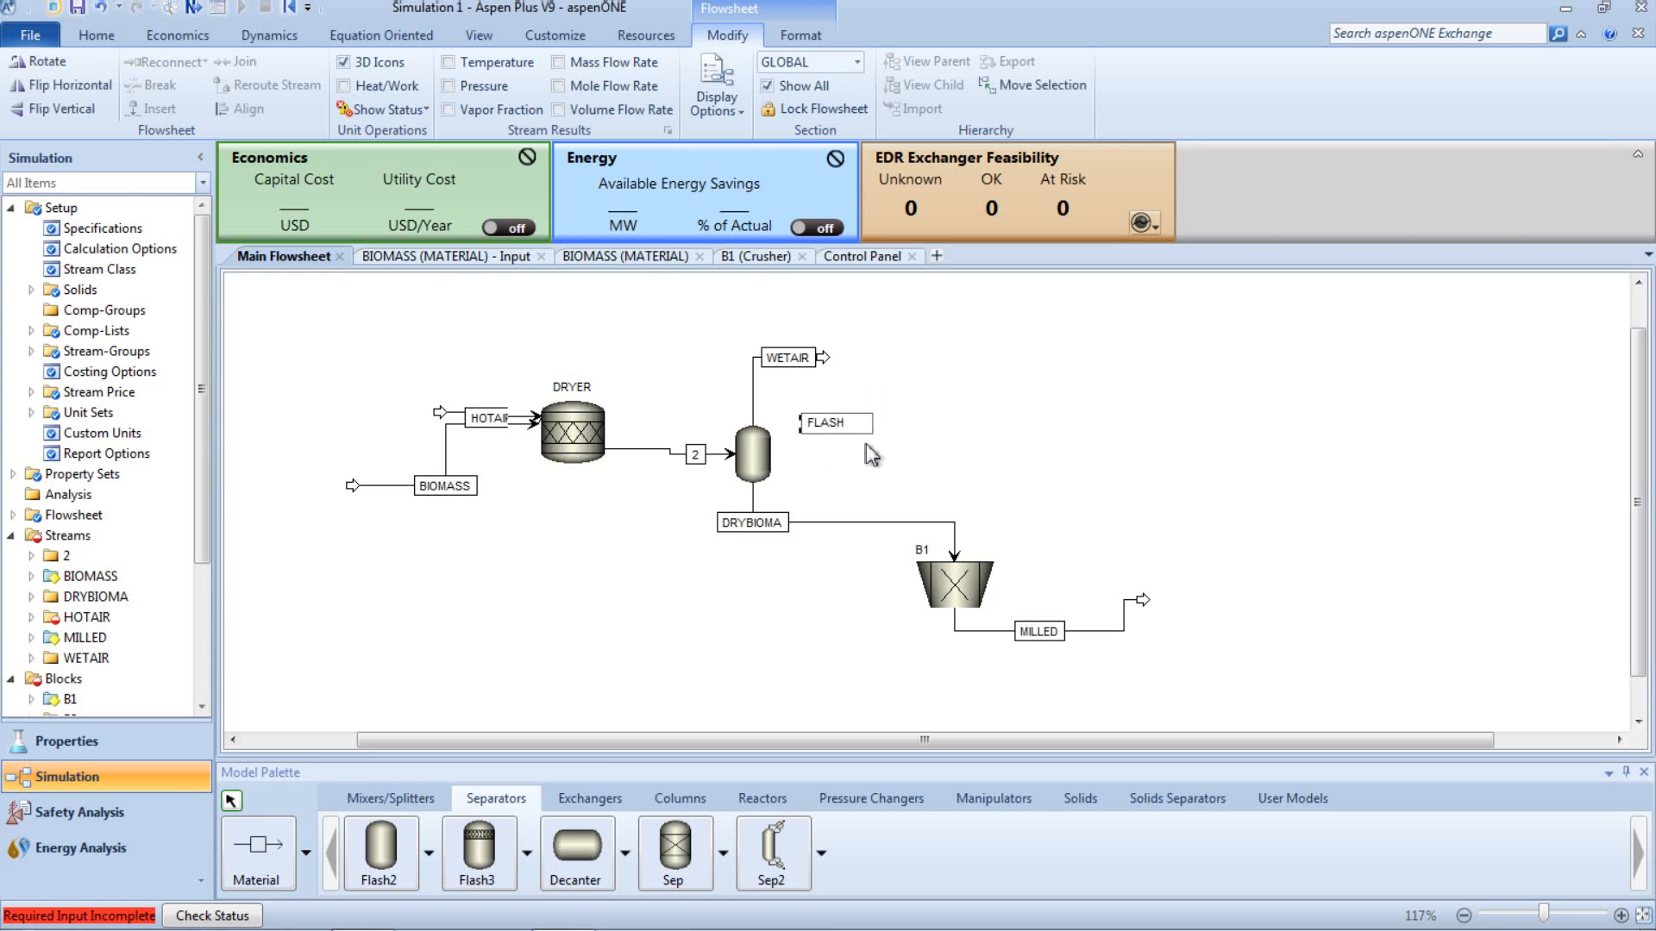
pyautogui.click(841, 427)
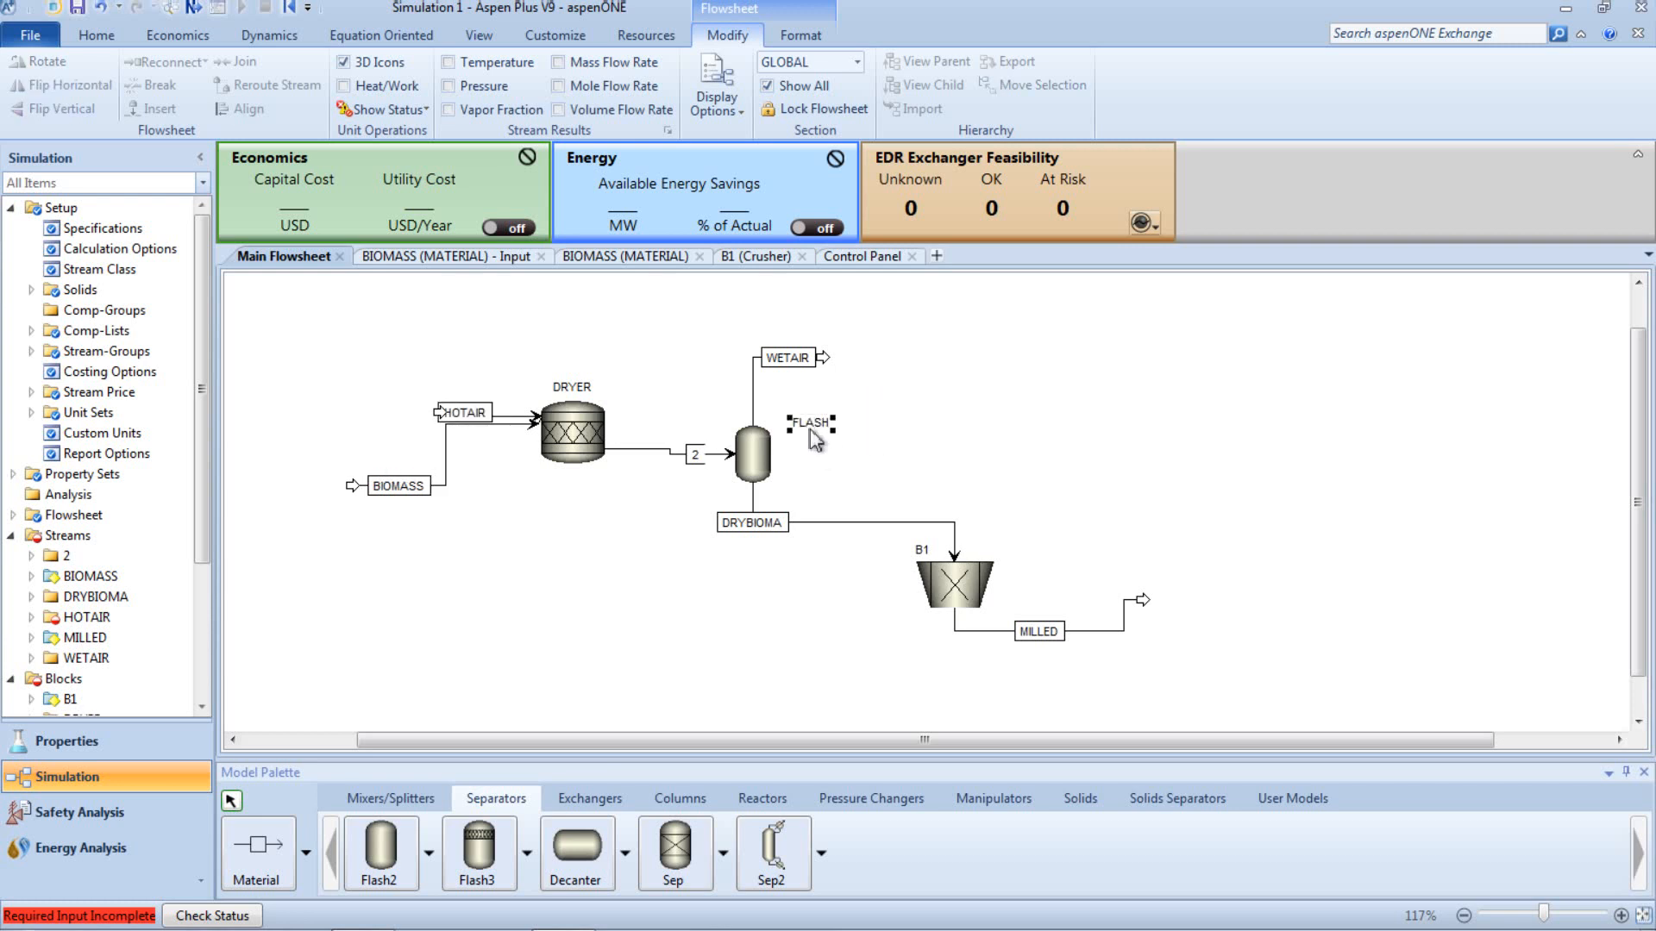
pyautogui.moveTo(810, 430); pyautogui.dragTo(781, 422)
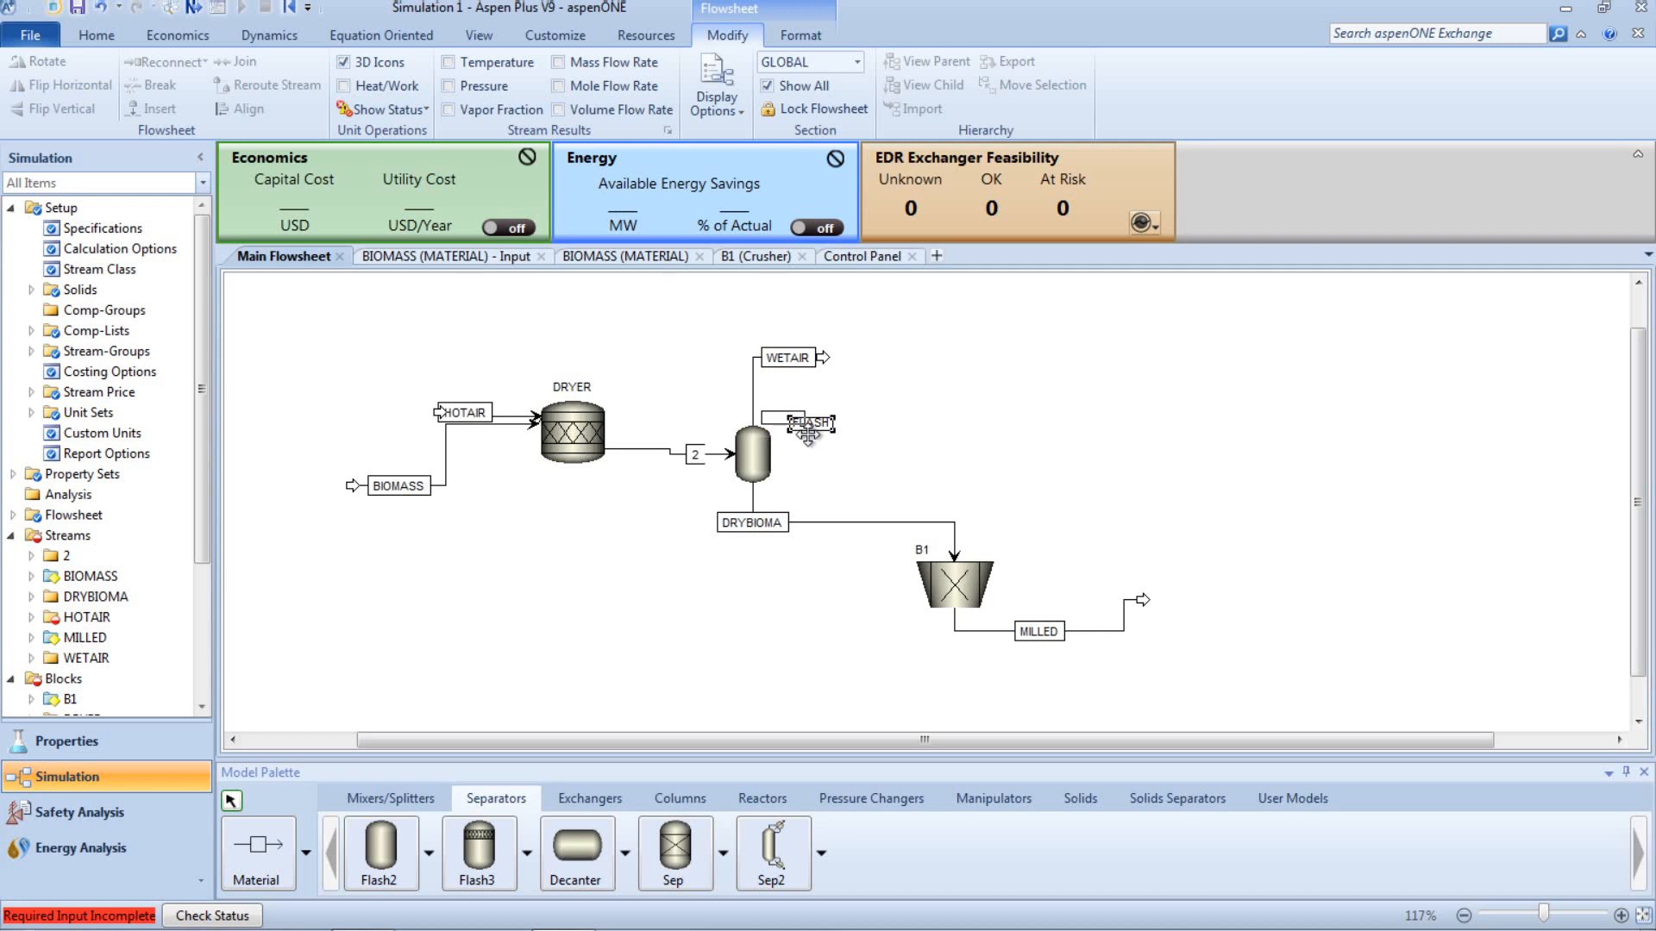
# Step: Rename the crusher block B1 as CRUSHER and move its label to the left side of the block
pyautogui.doubleClick(922, 552)
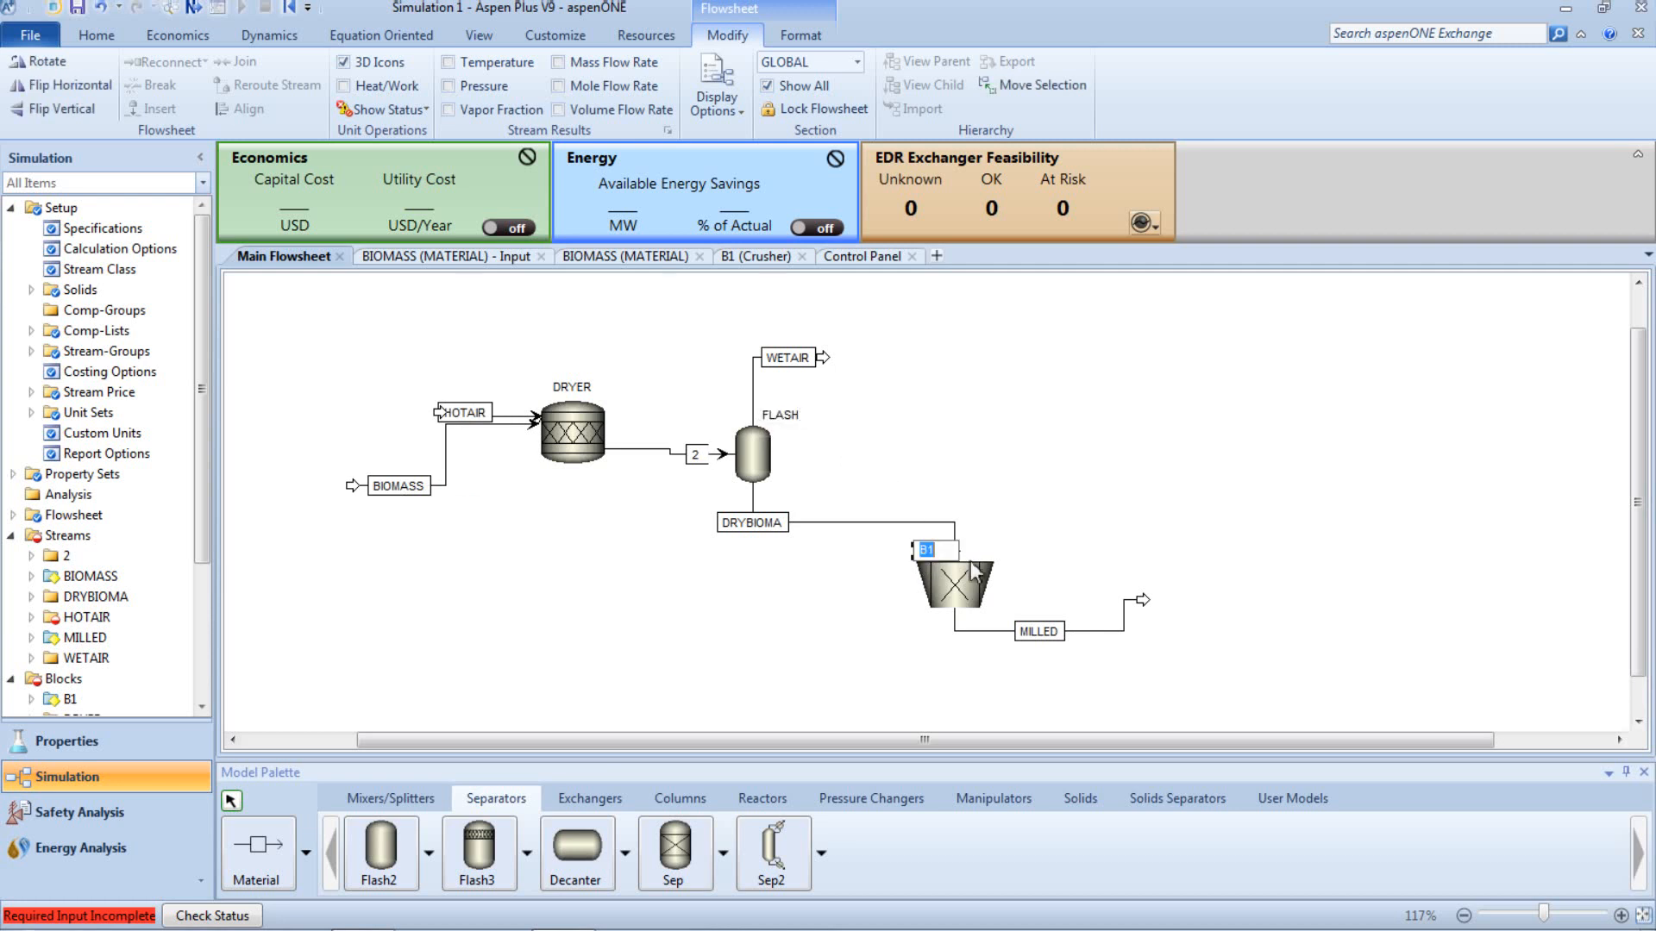
pyautogui.write('CRUSHER')
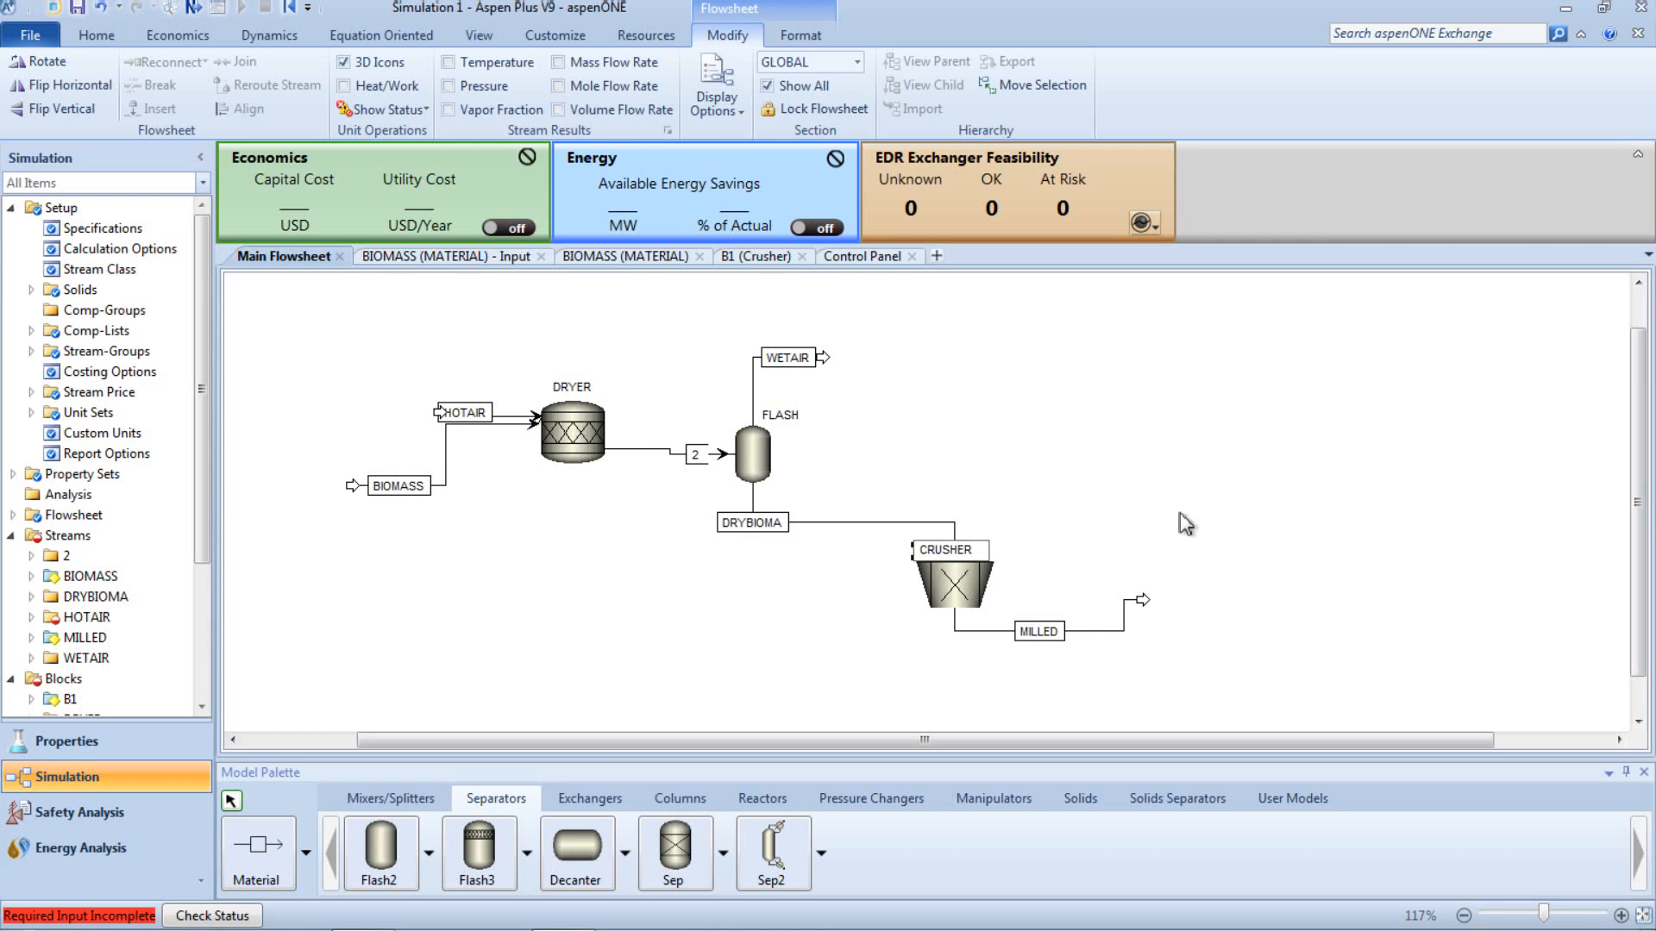
pyautogui.click(1187, 524)
pyautogui.moveTo(926, 554); pyautogui.dragTo(894, 597)
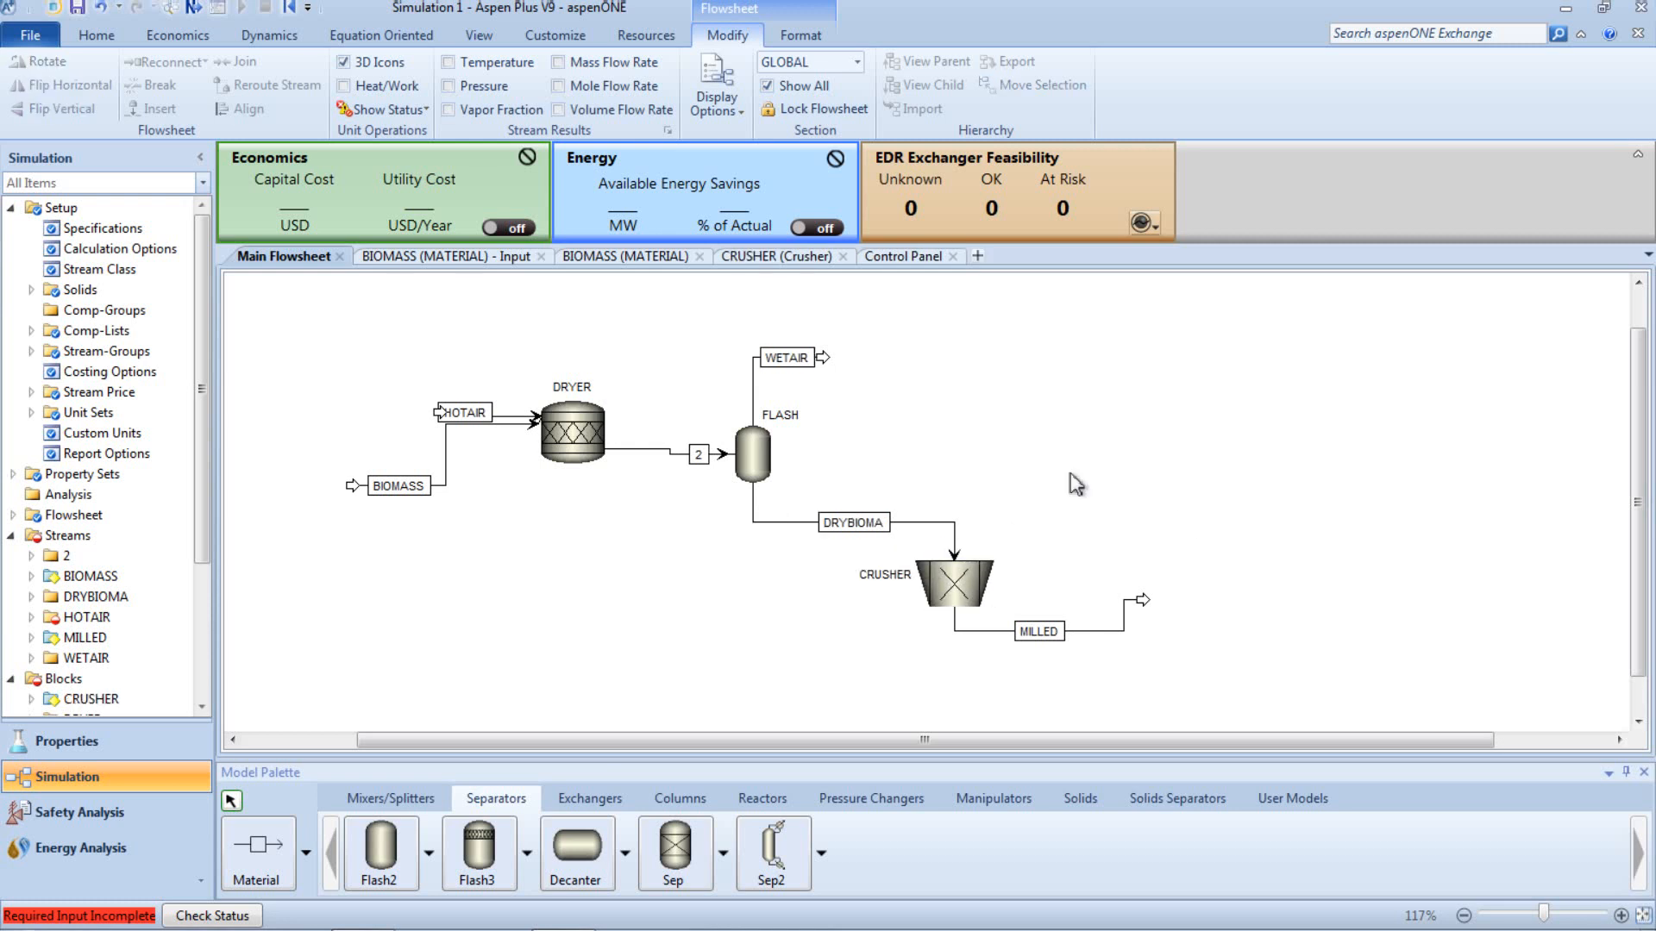
# Step: Move the starting point of the HOTAIR stream upward, so that the stream comes down to the dryer inlet from above
pyautogui.moveTo(442, 417); pyautogui.dragTo(430, 379)
pyautogui.click(361, 412)
pyautogui.click(483, 387)
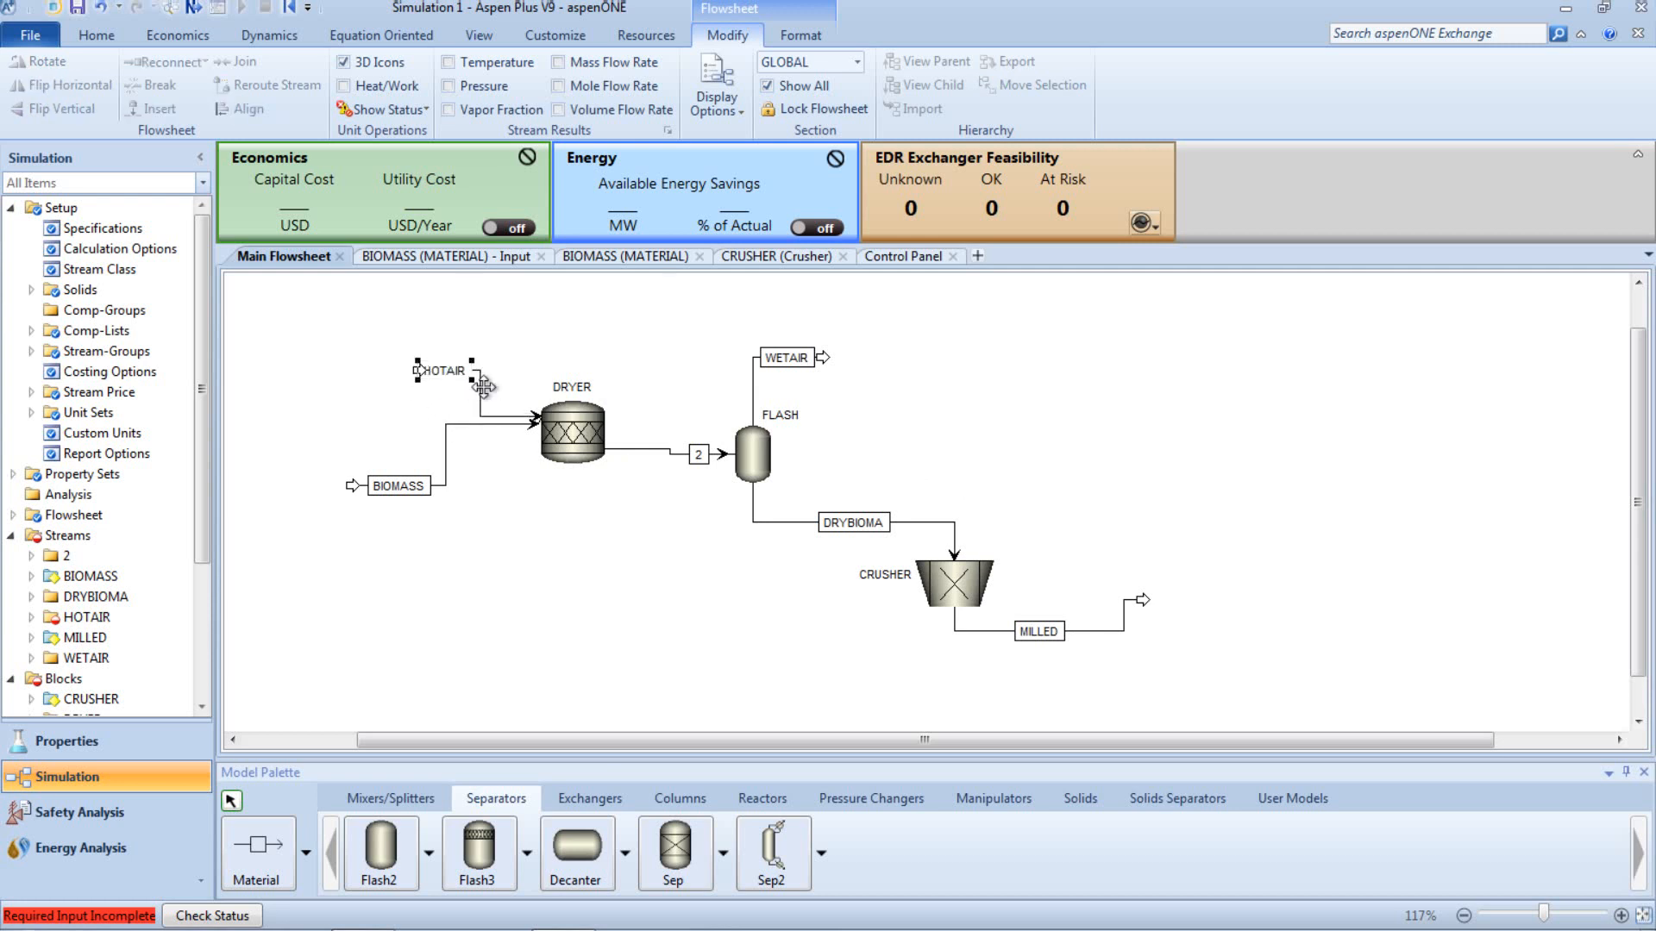
pyautogui.click(494, 336)
# Step: Review the BIOMASS stream's NC Solid input: state variables, component attributes and particle size distribution, and return to the main flowsheet
pyautogui.click(443, 485)
pyautogui.rightClick(442, 484)
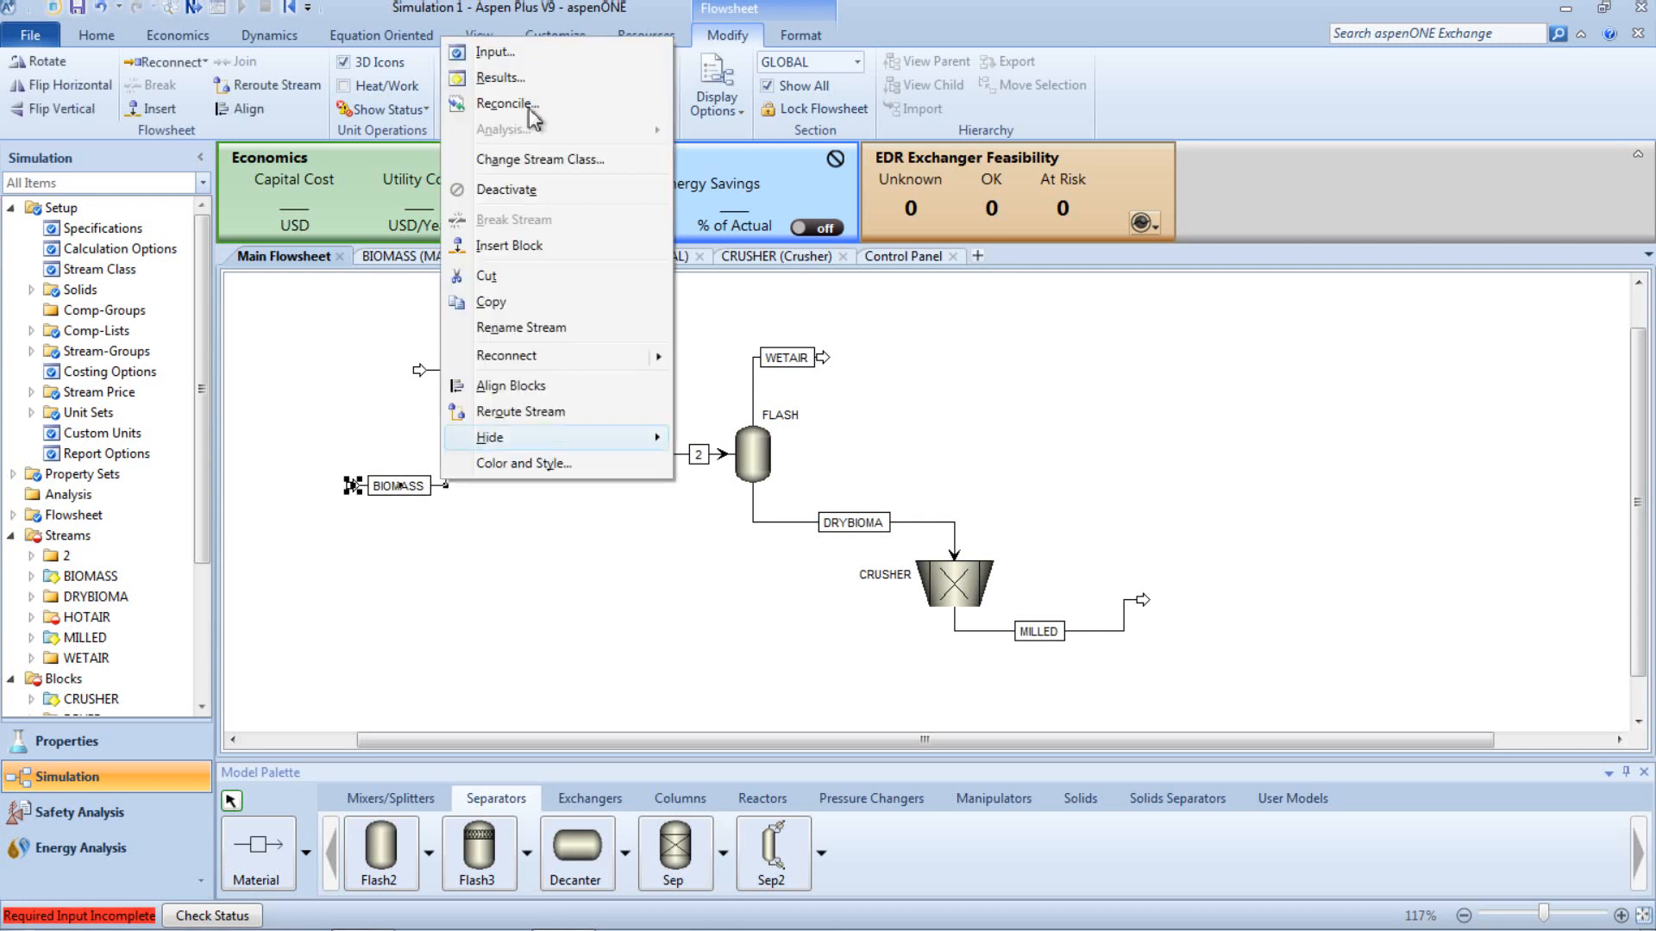
pyautogui.click(526, 60)
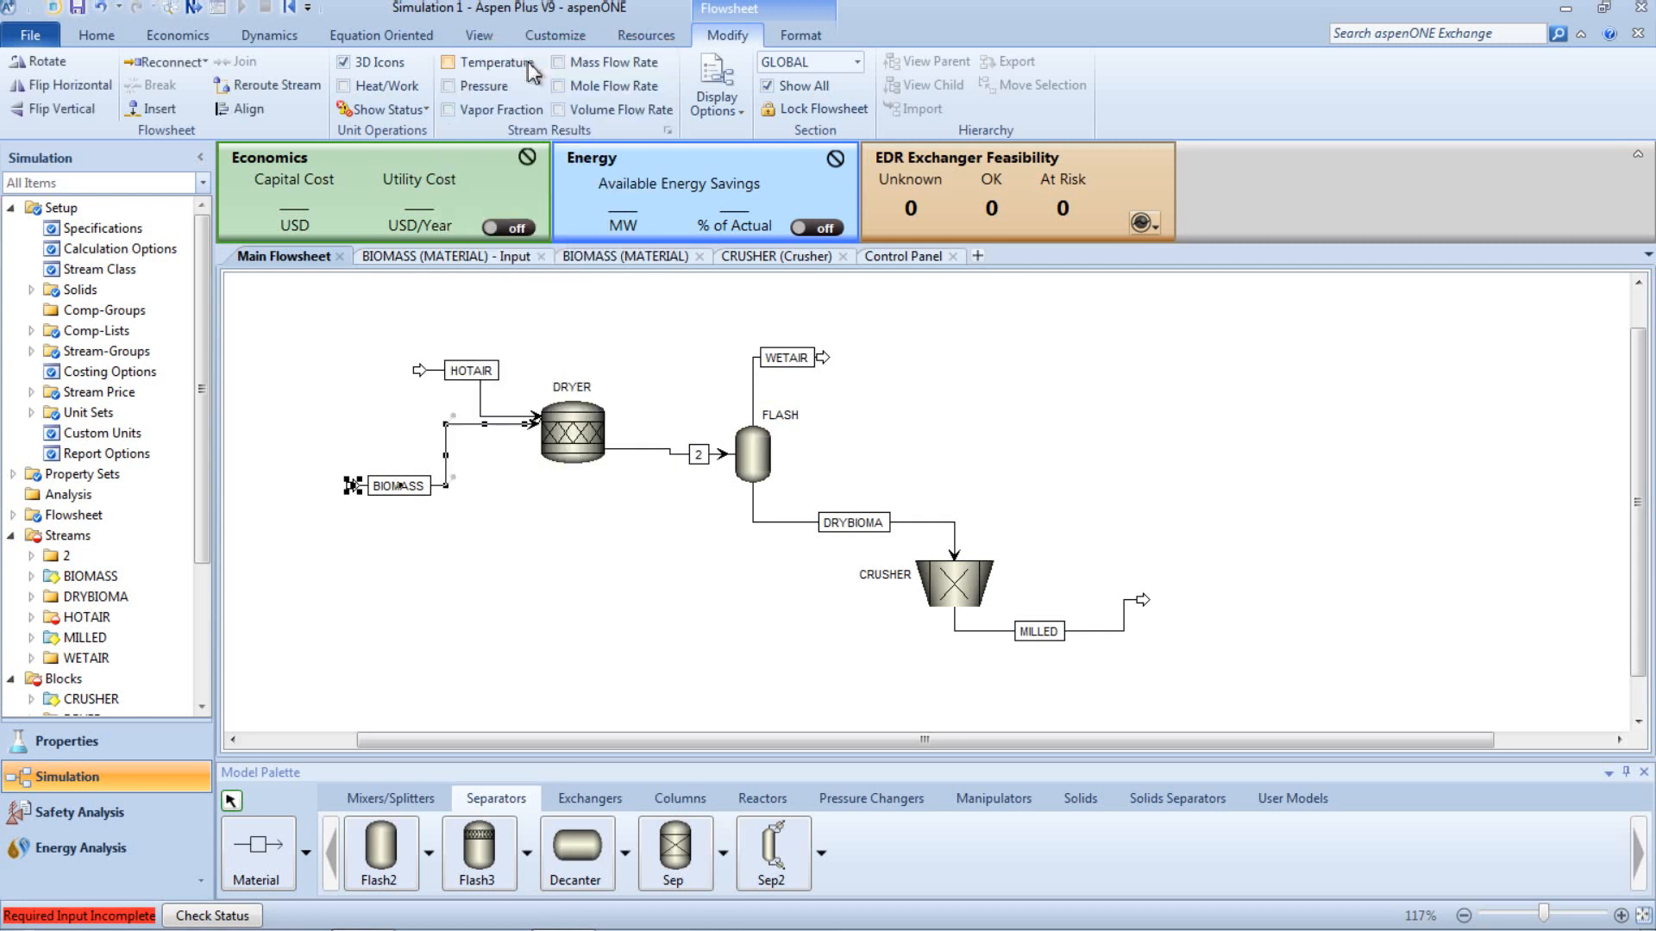
pyautogui.click(569, 256)
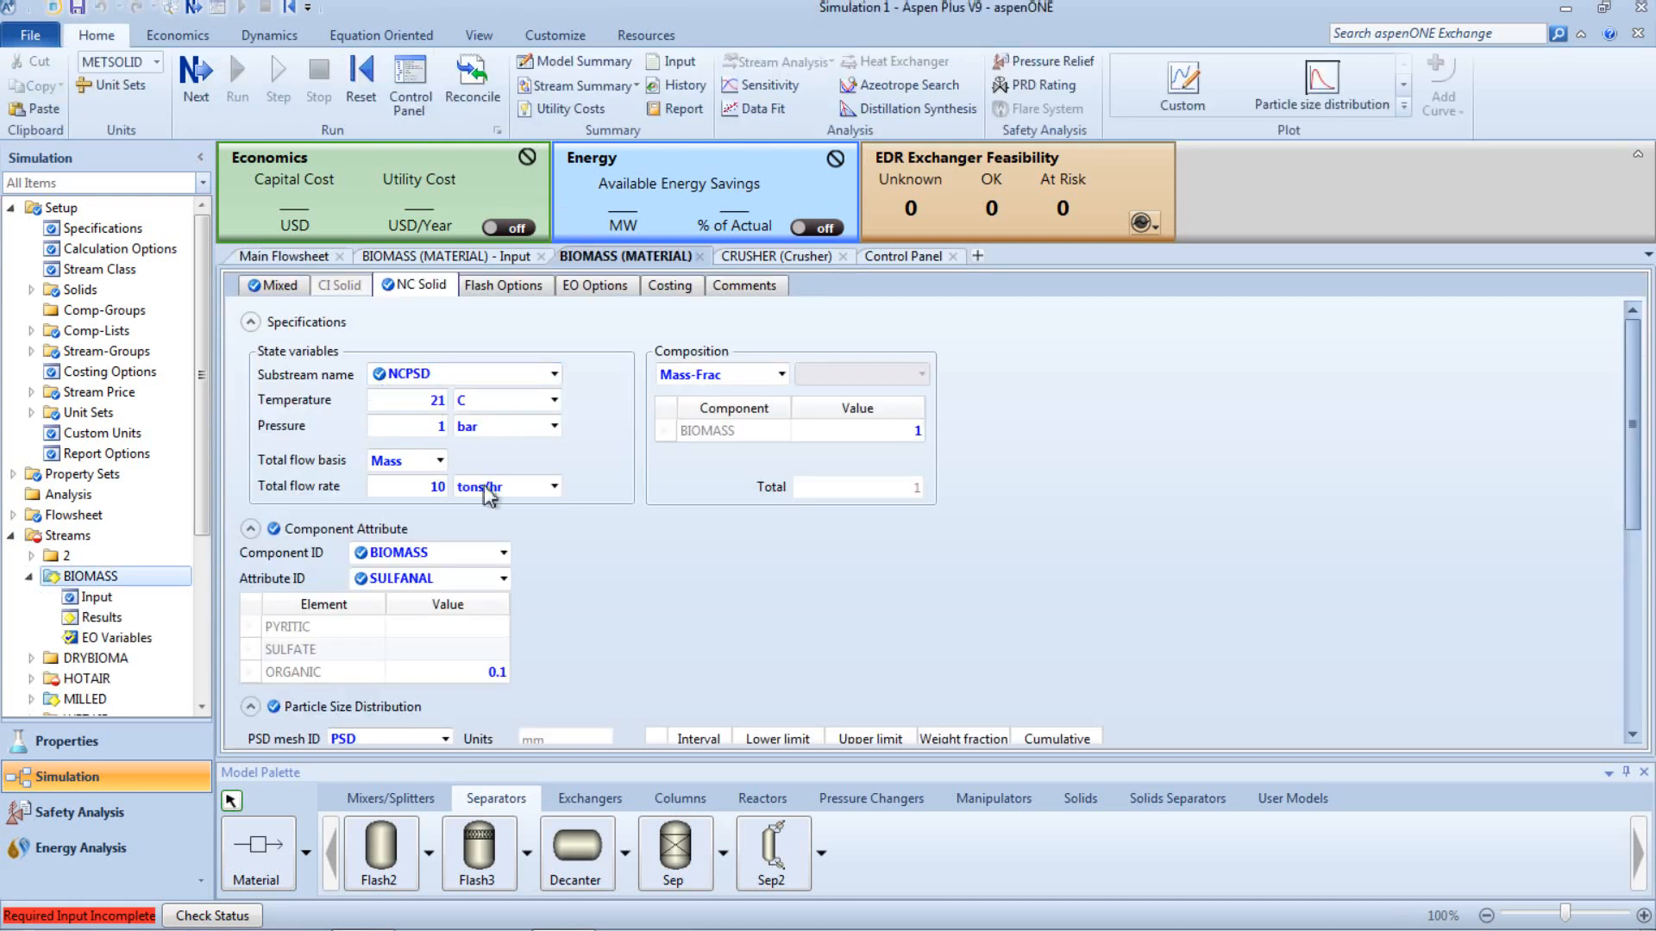
pyautogui.scroll(-1, 666, 508)
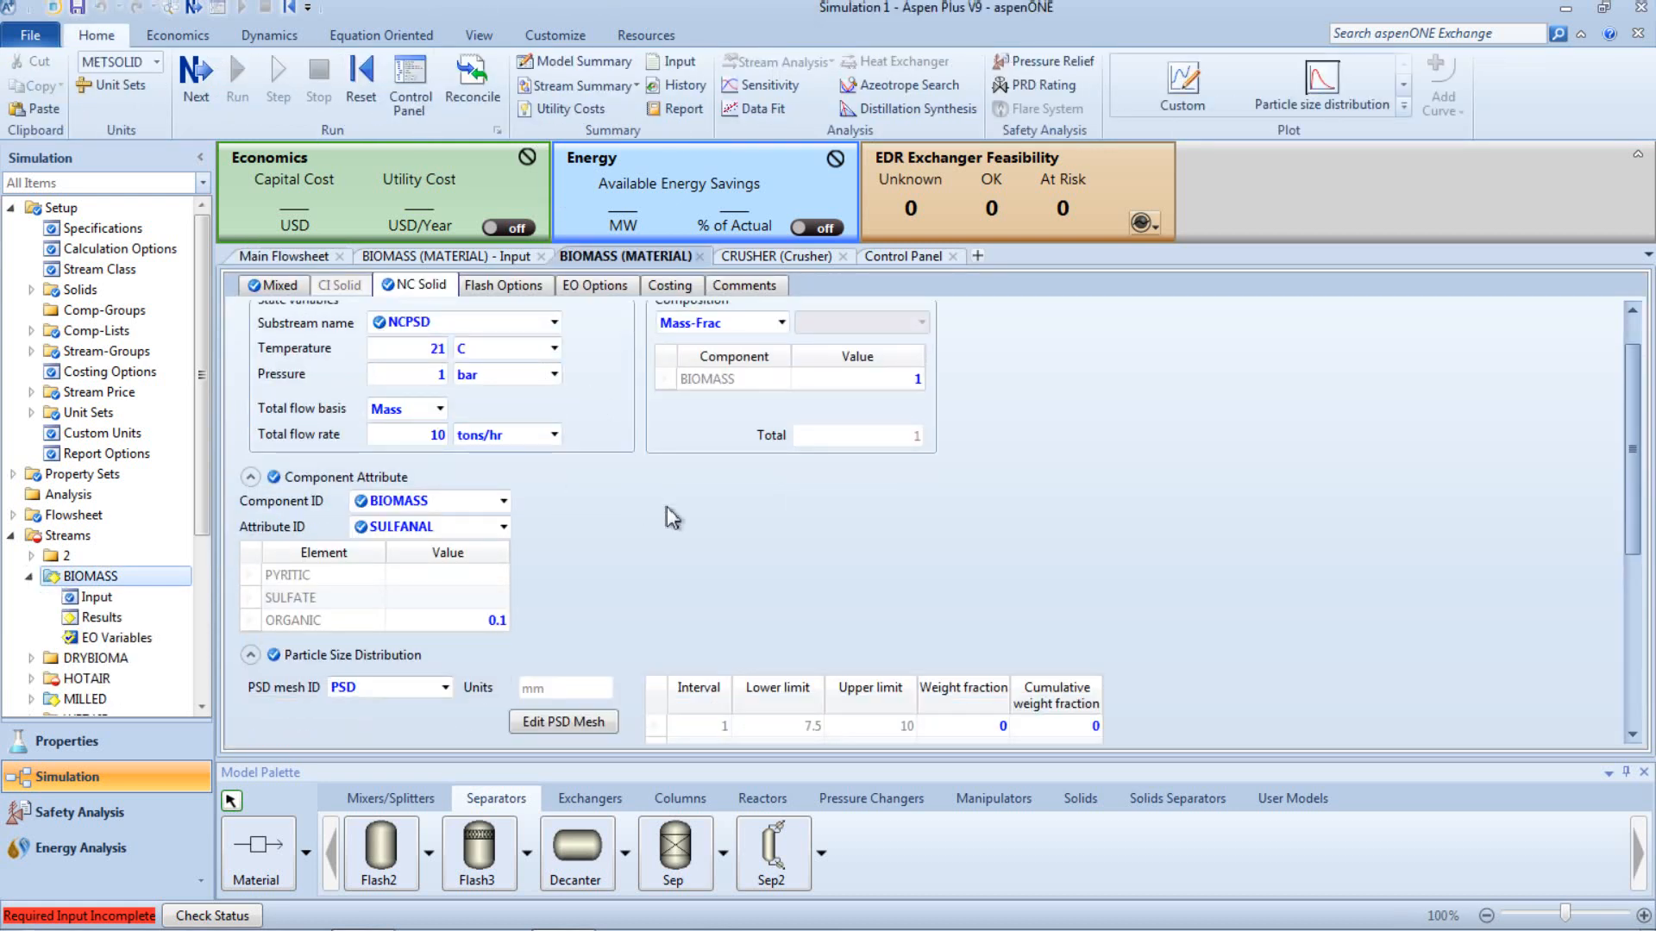
pyautogui.scroll(-1, 665, 518)
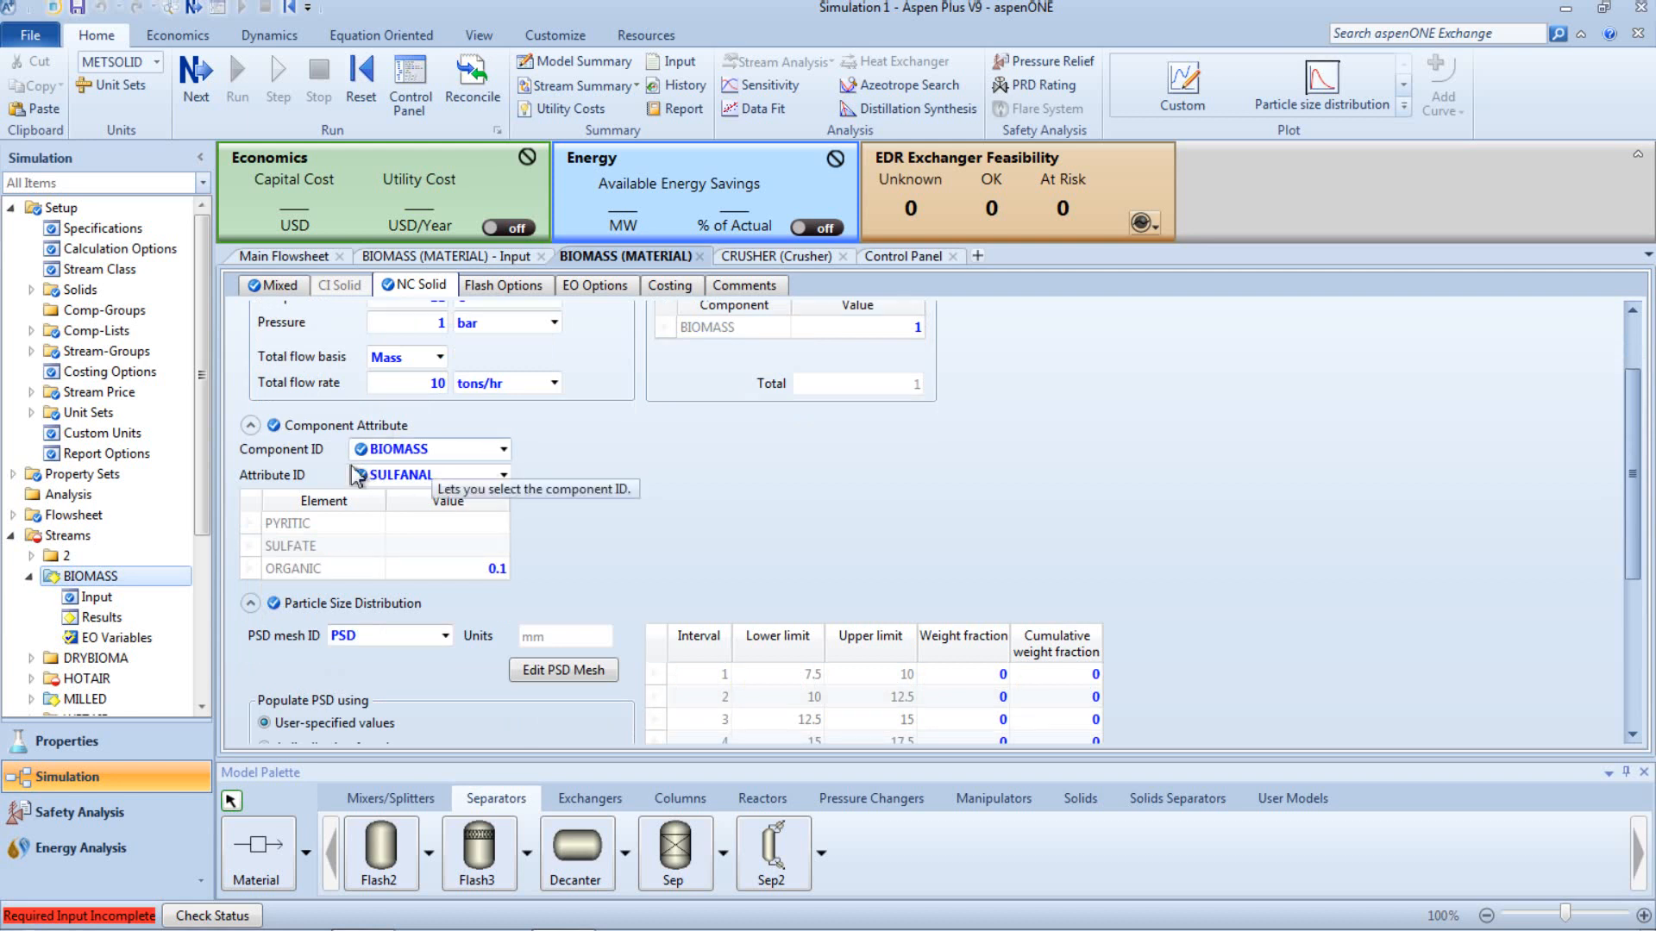
pyautogui.click(506, 477)
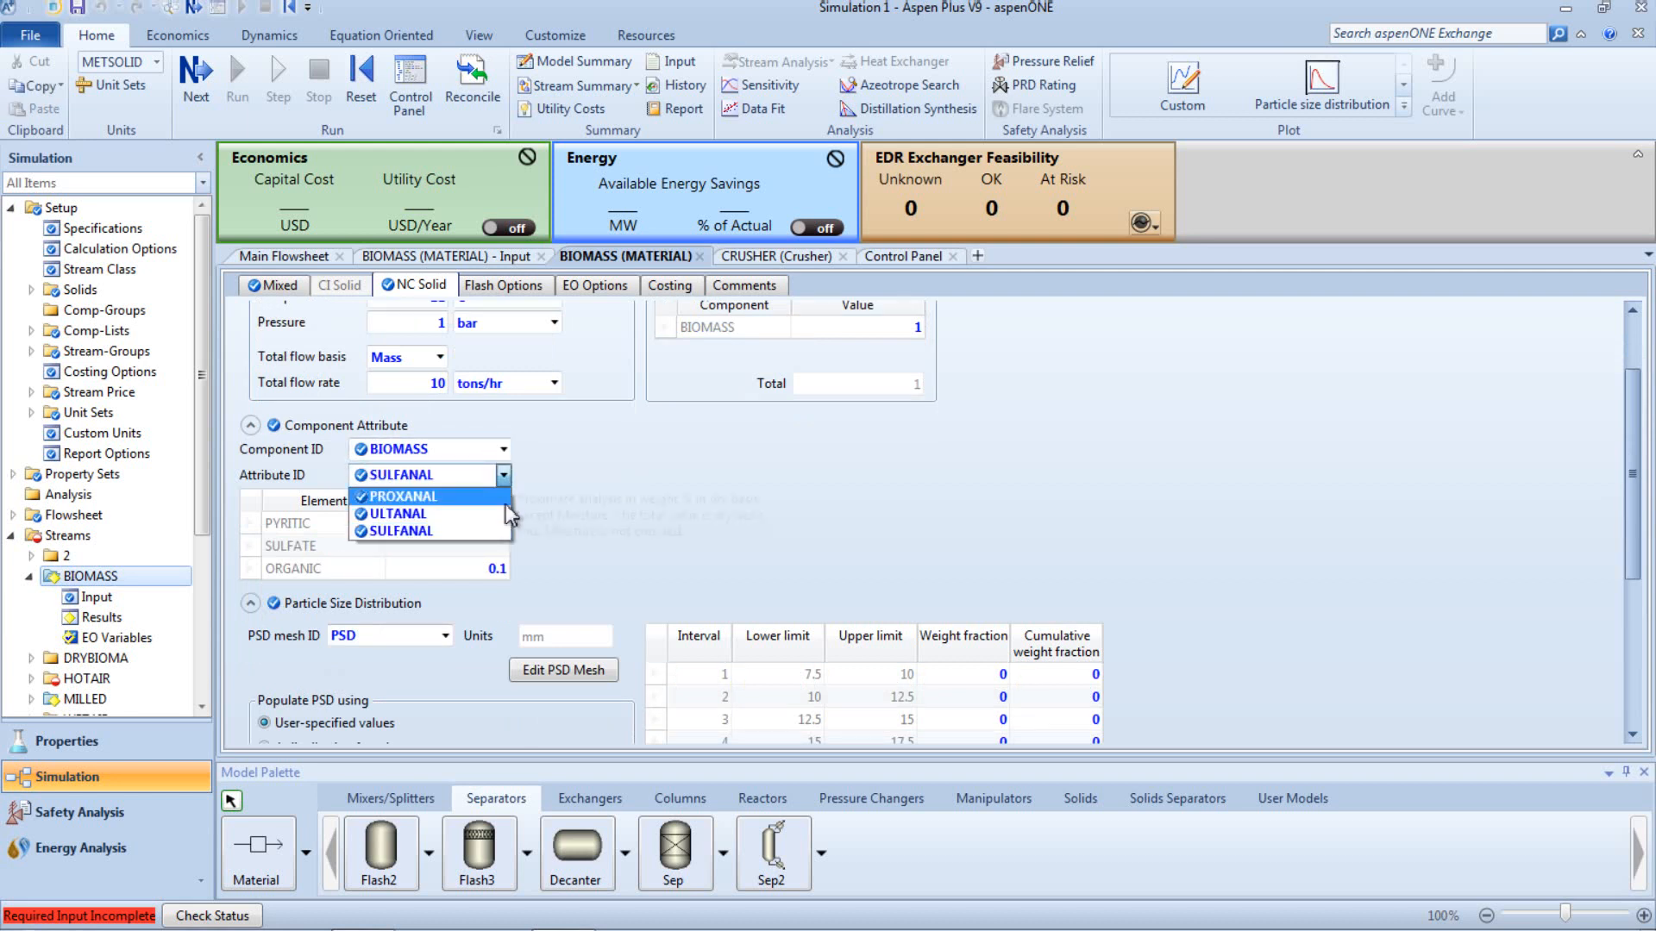
pyautogui.click(586, 472)
pyautogui.scroll(-5, 603, 478)
pyautogui.scroll(-1, 607, 480)
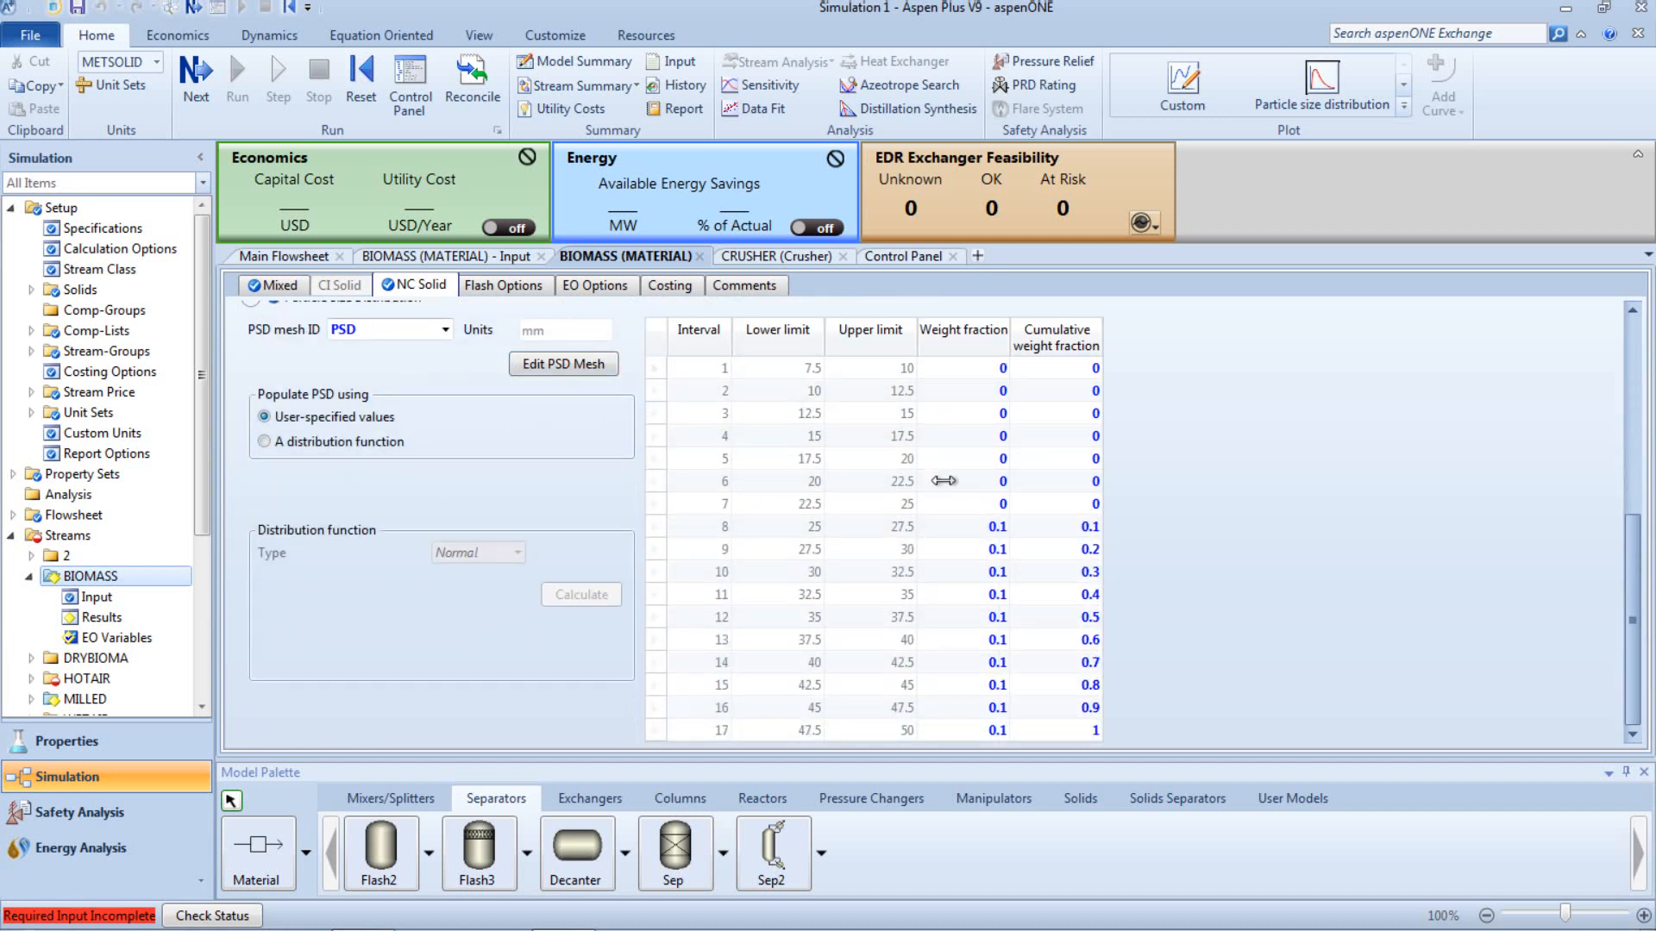
pyautogui.click(307, 255)
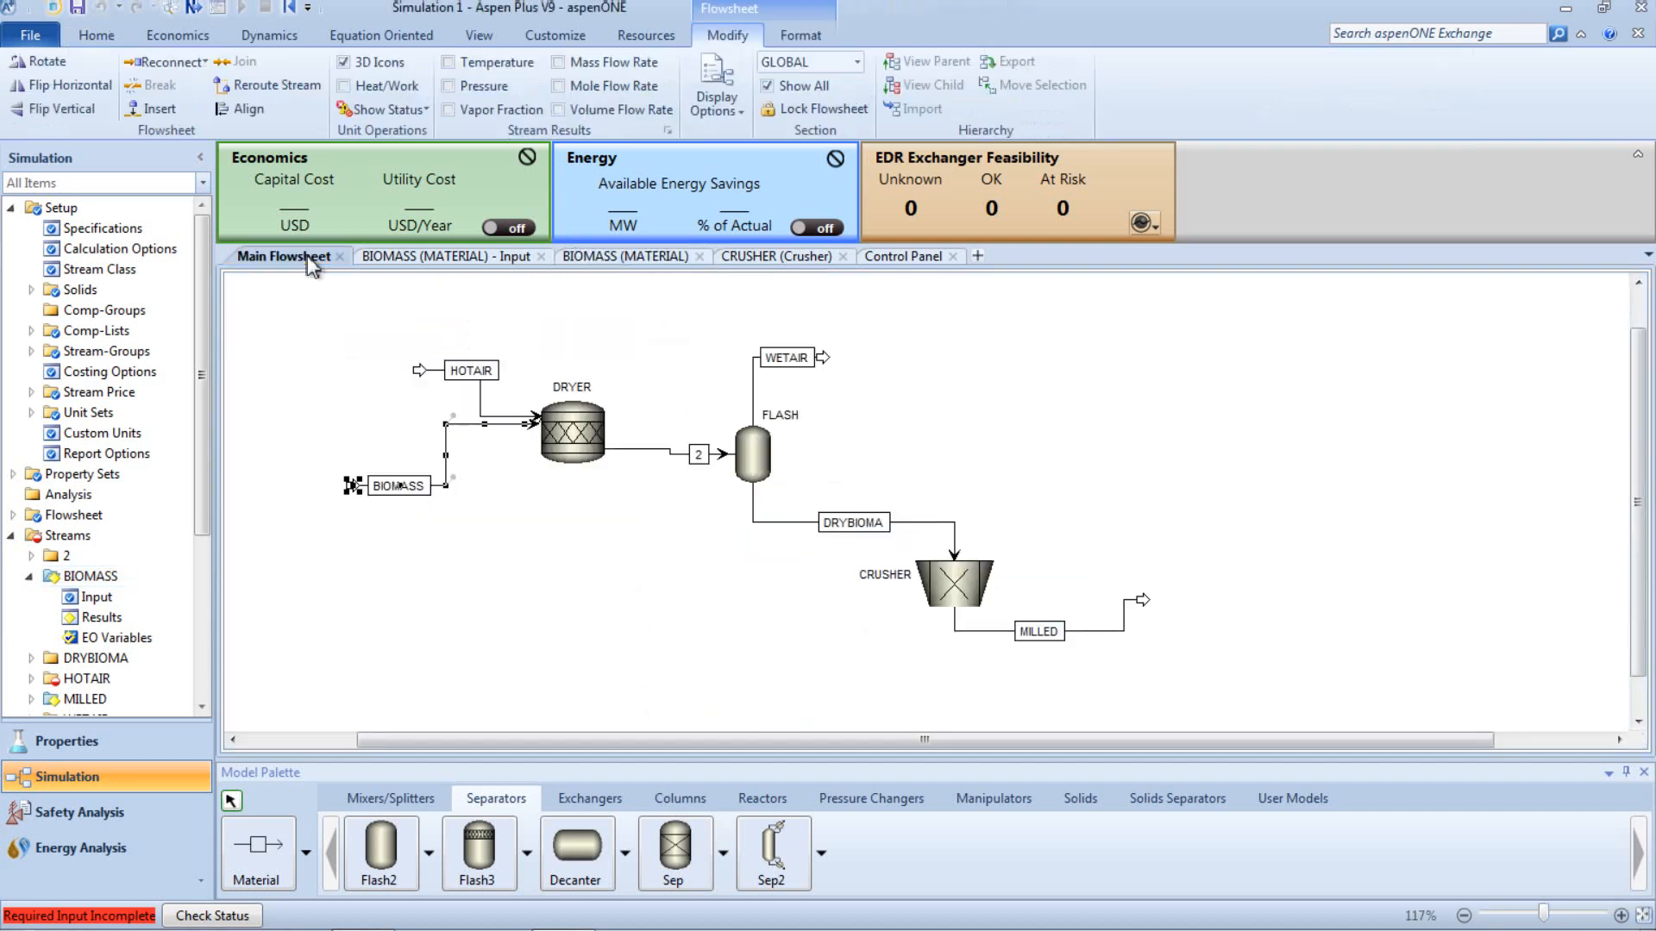
# Step: Open the HOTAIR stream's input and set its temperature to 170 C and pressure to 1 bar
pyautogui.rightClick(435, 375)
pyautogui.click(485, 399)
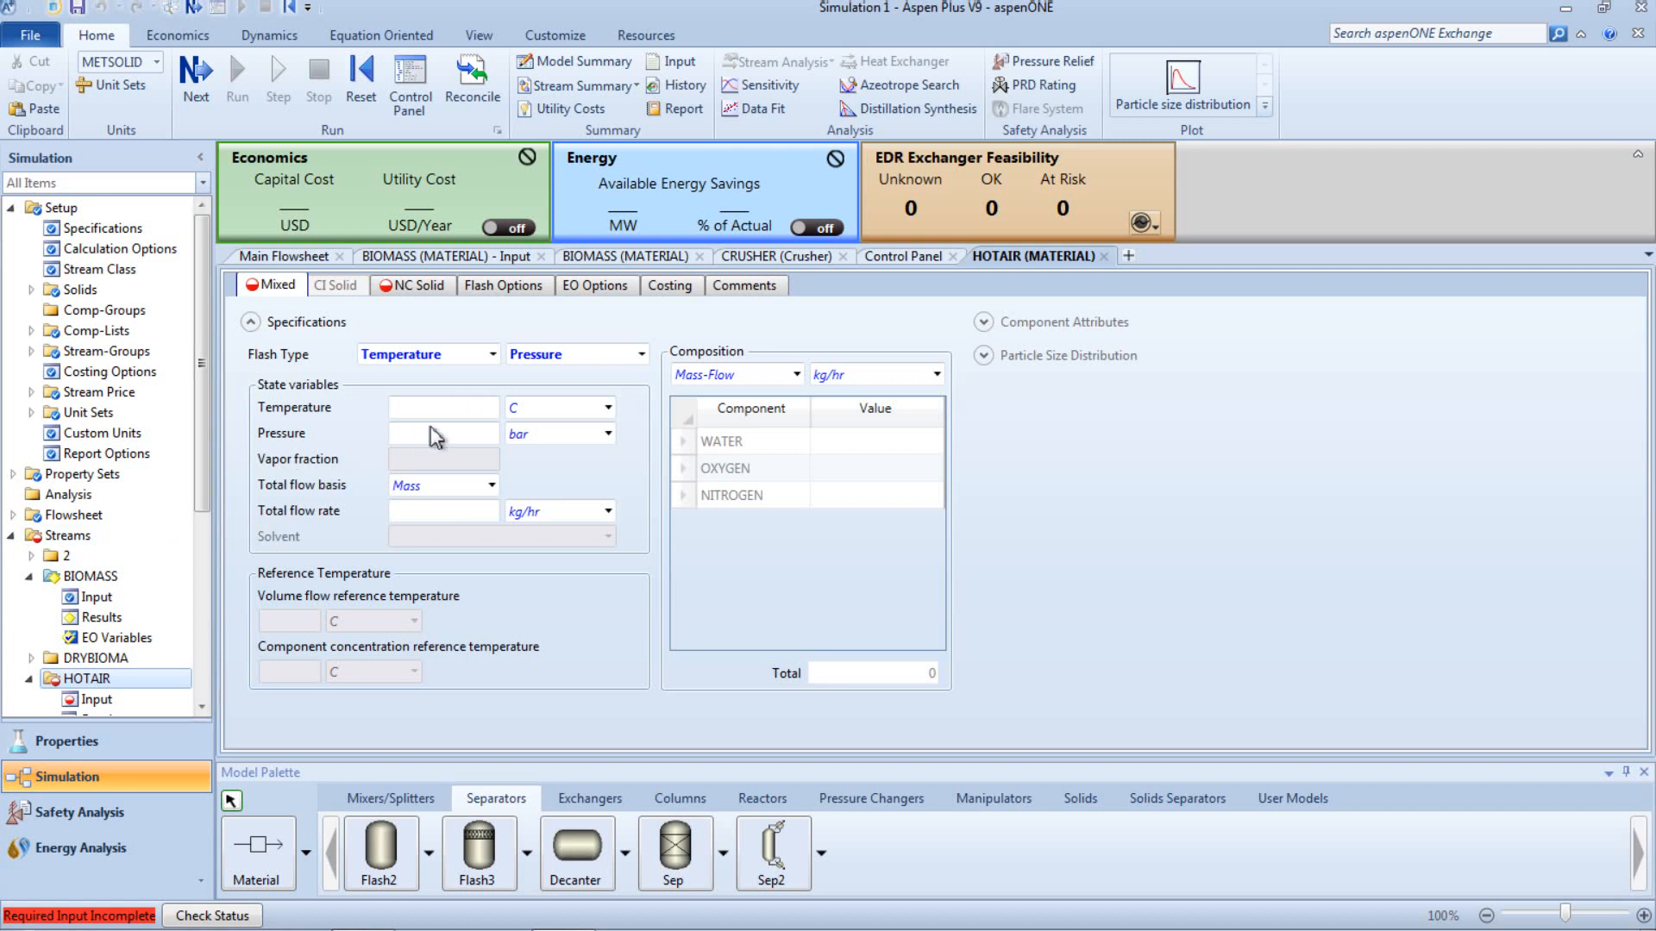
pyautogui.click(440, 412)
pyautogui.write('170')
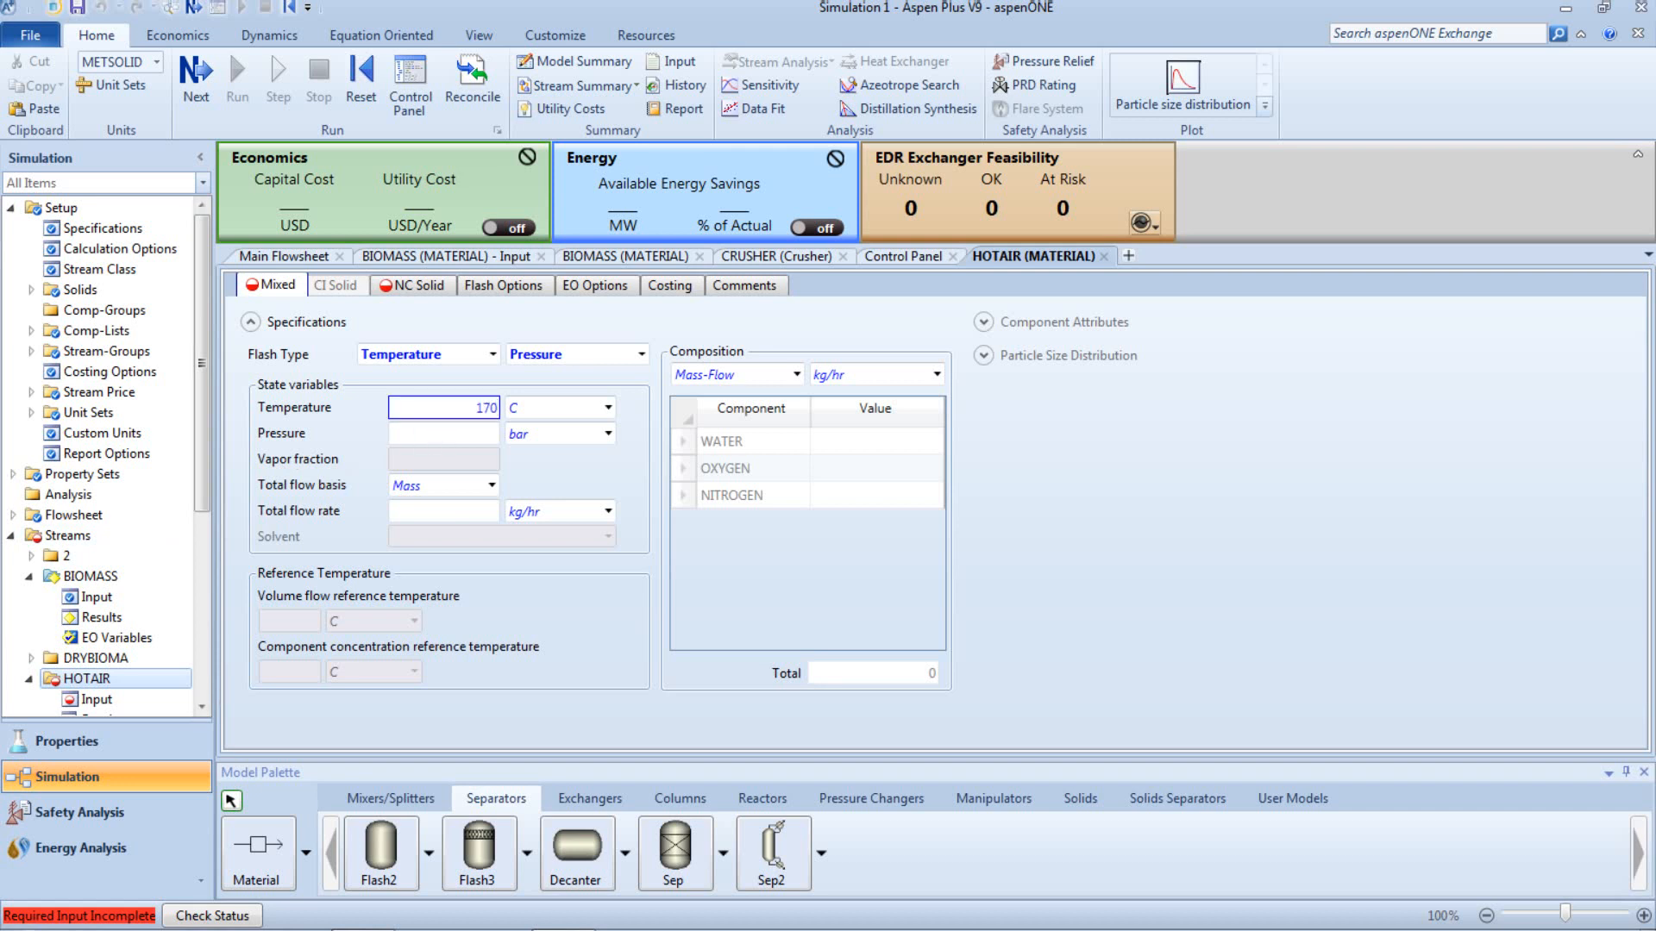
pyautogui.click(437, 435)
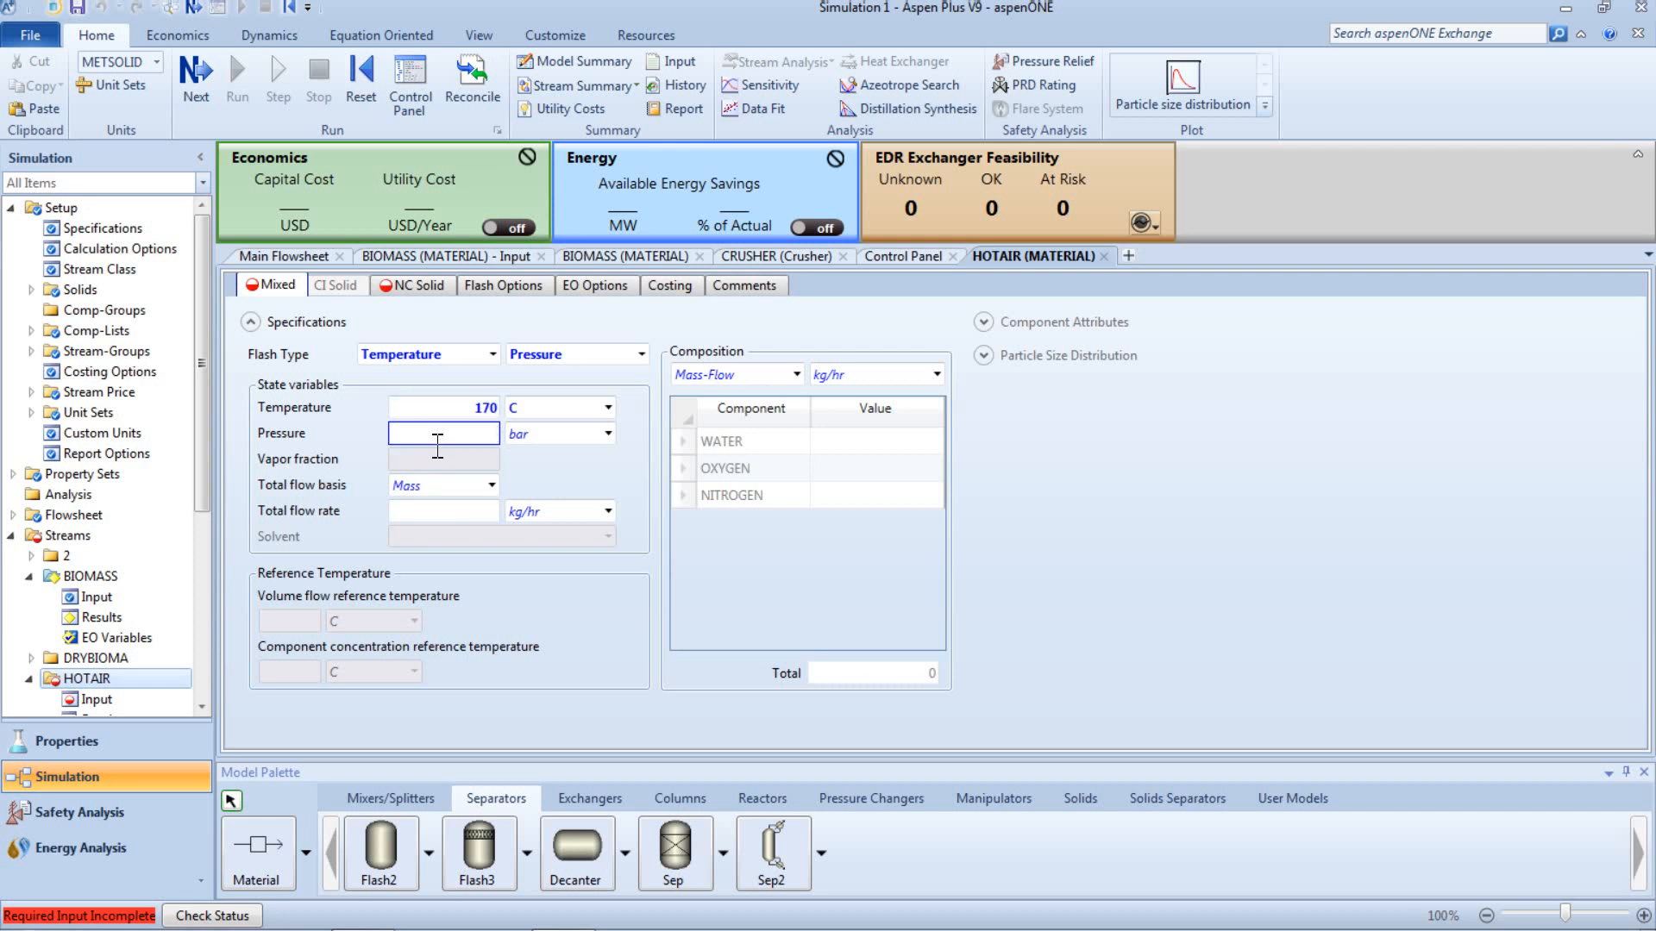
pyautogui.click(556, 489)
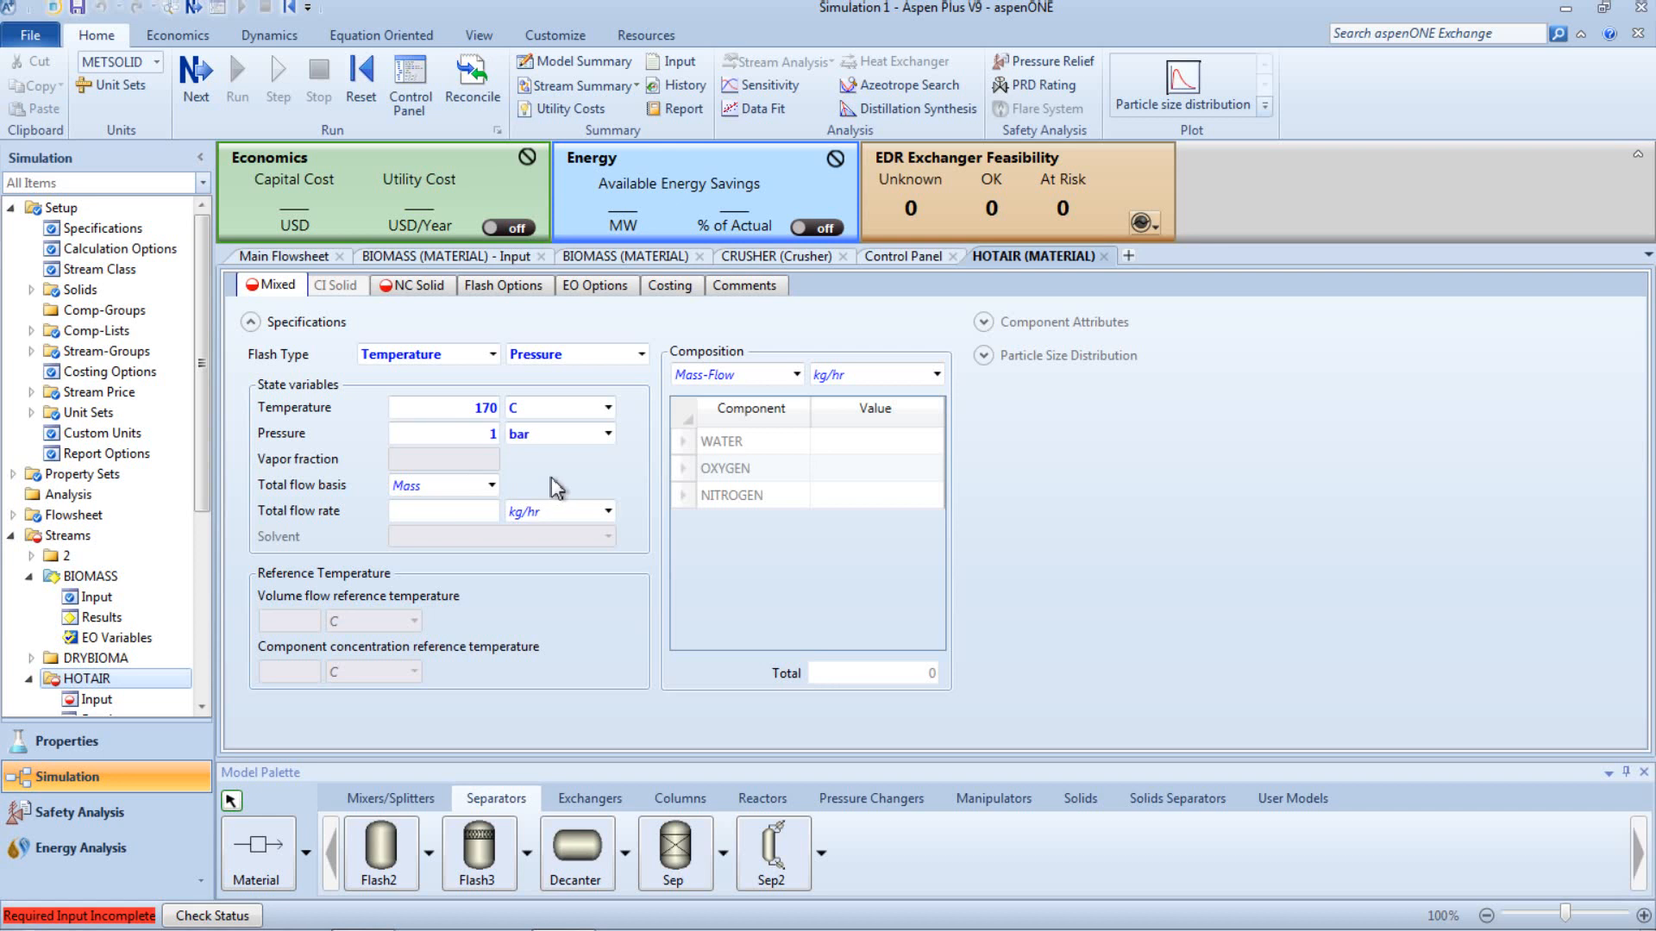
# Step: Set the HOTAIR stream's total mass flow rate to 200 tons/hr
pyautogui.click(449, 514)
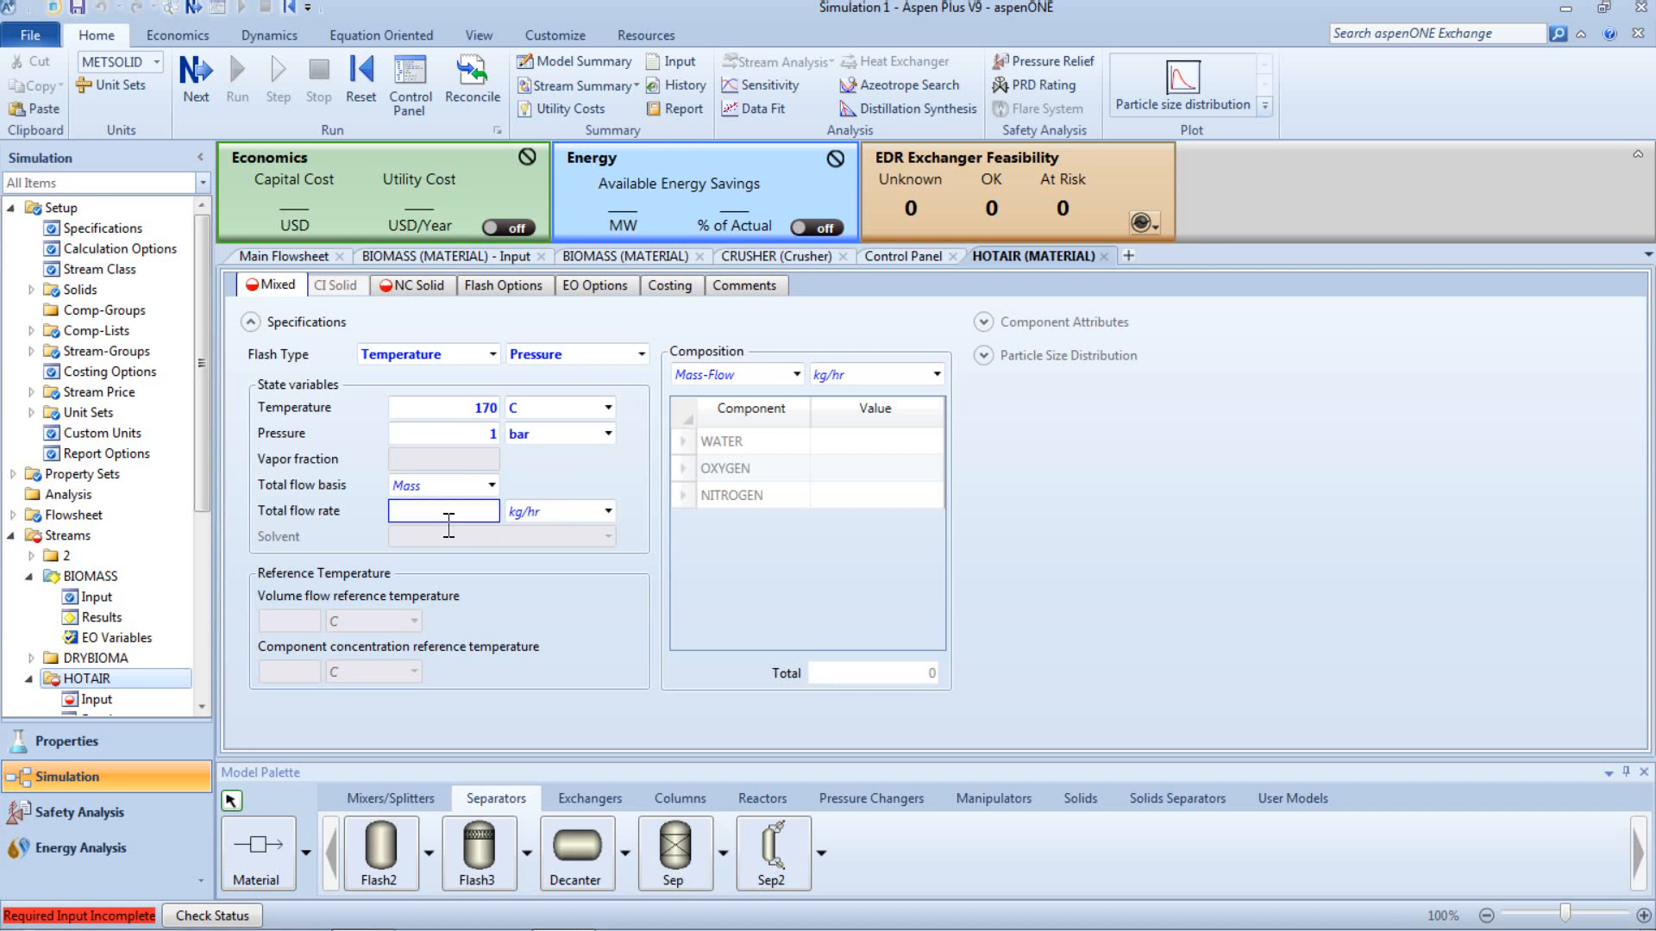
pyautogui.write('200')
pyautogui.click(633, 544)
pyautogui.click(608, 512)
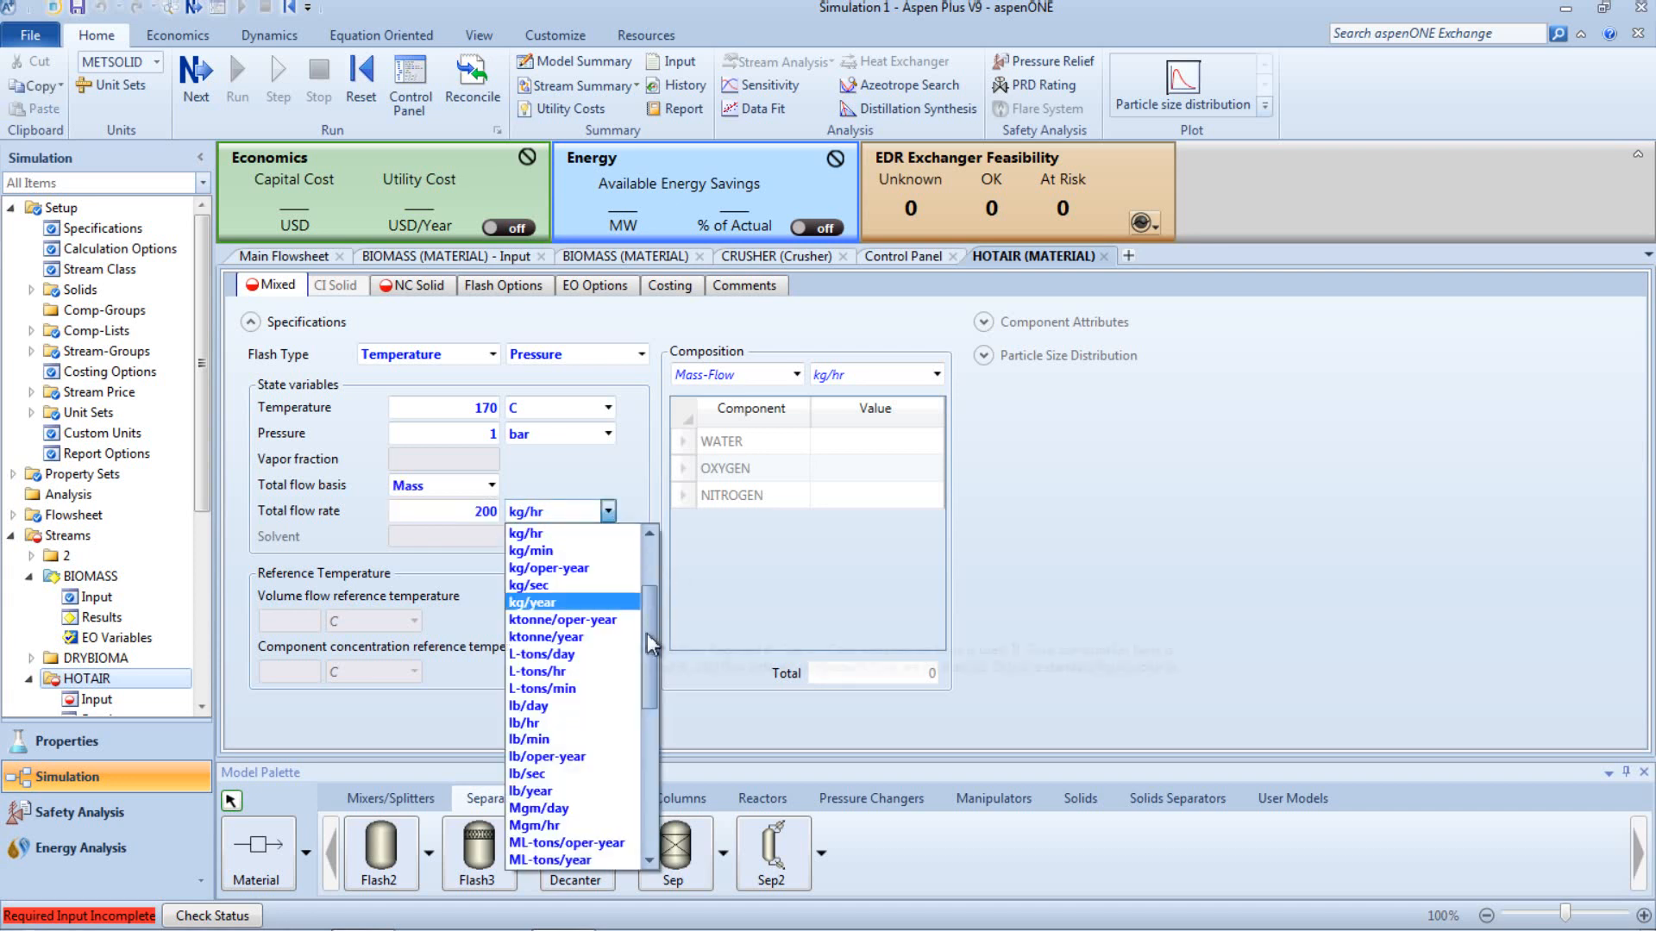
pyautogui.moveTo(652, 643); pyautogui.dragTo(652, 826)
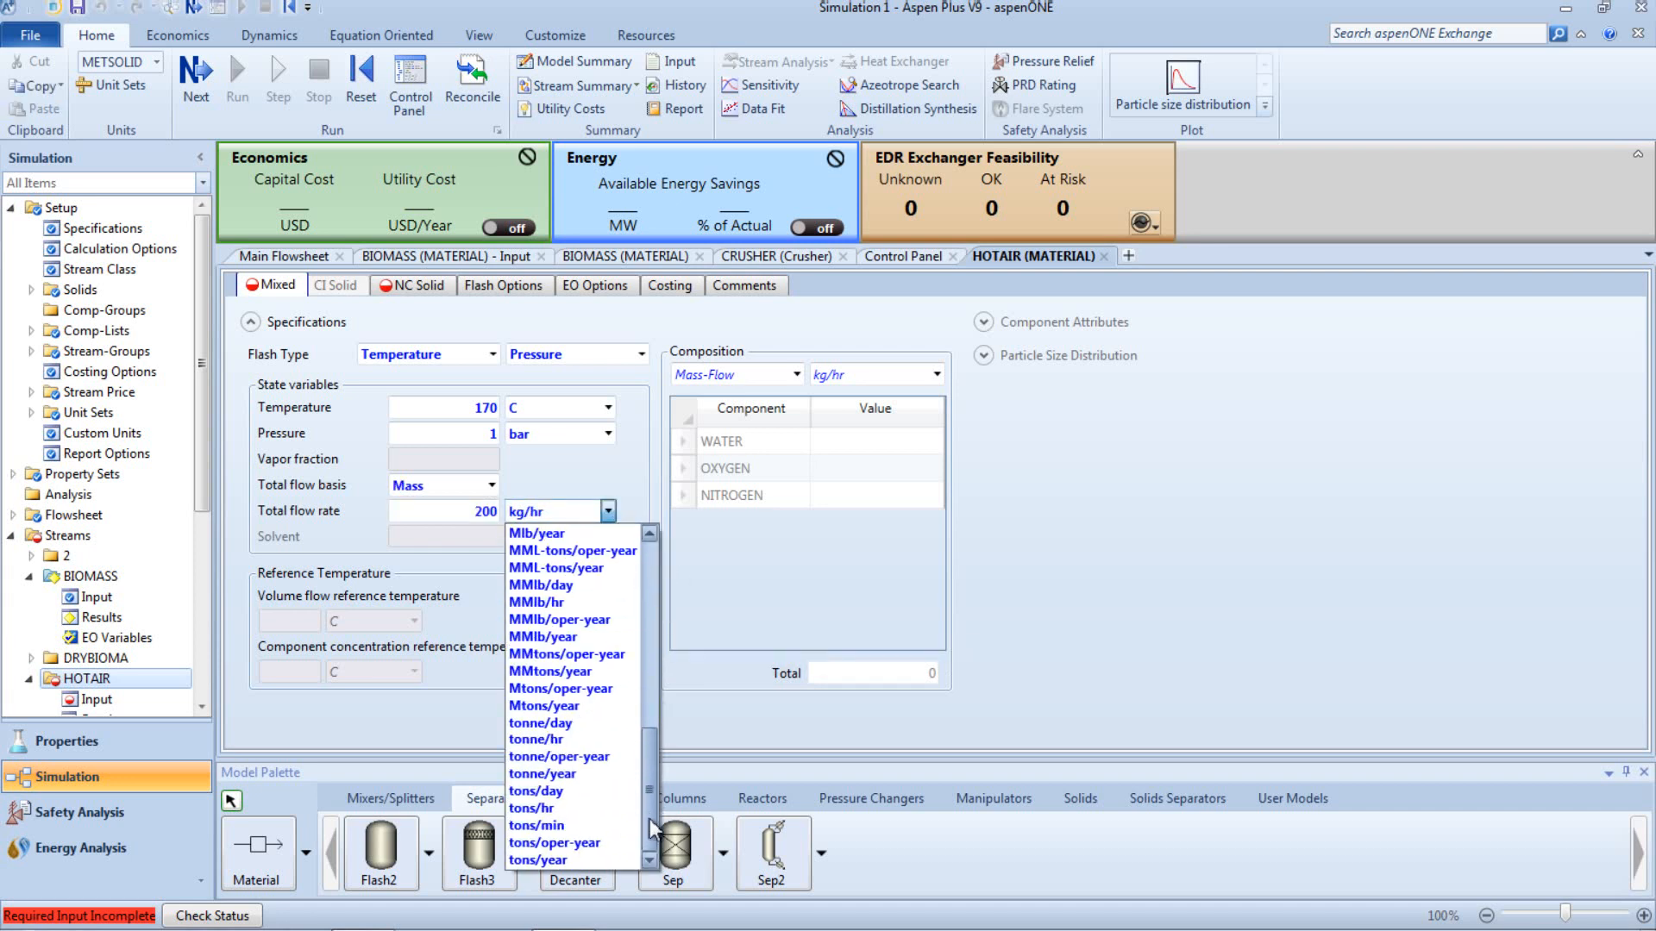
pyautogui.click(602, 814)
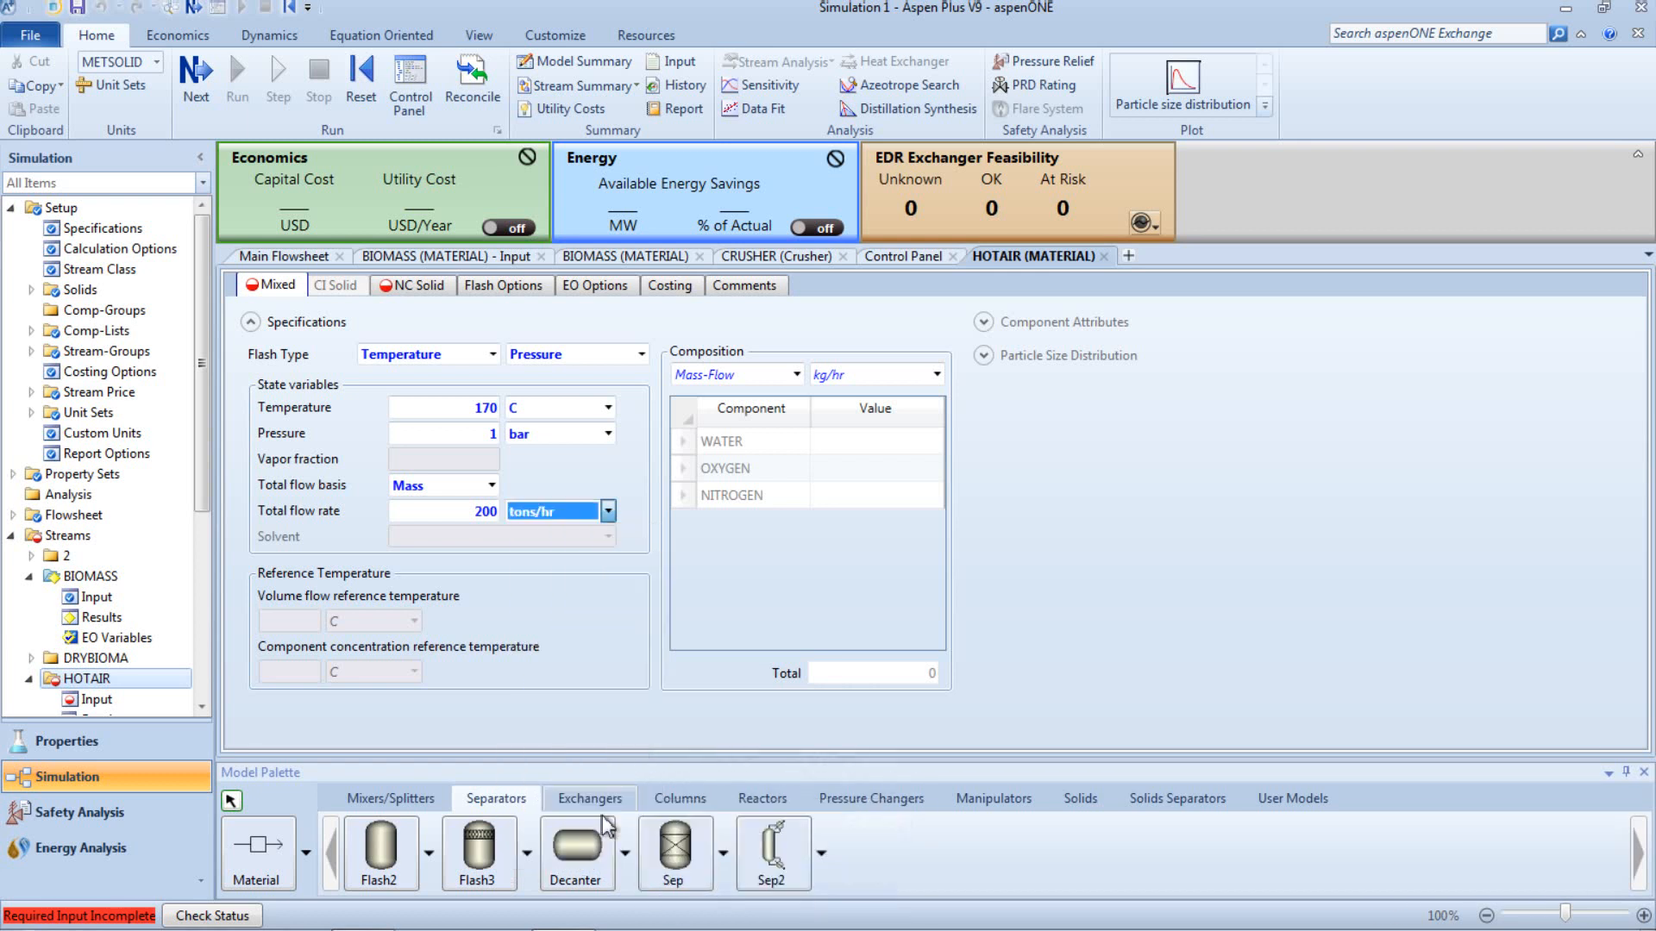
pyautogui.click(829, 598)
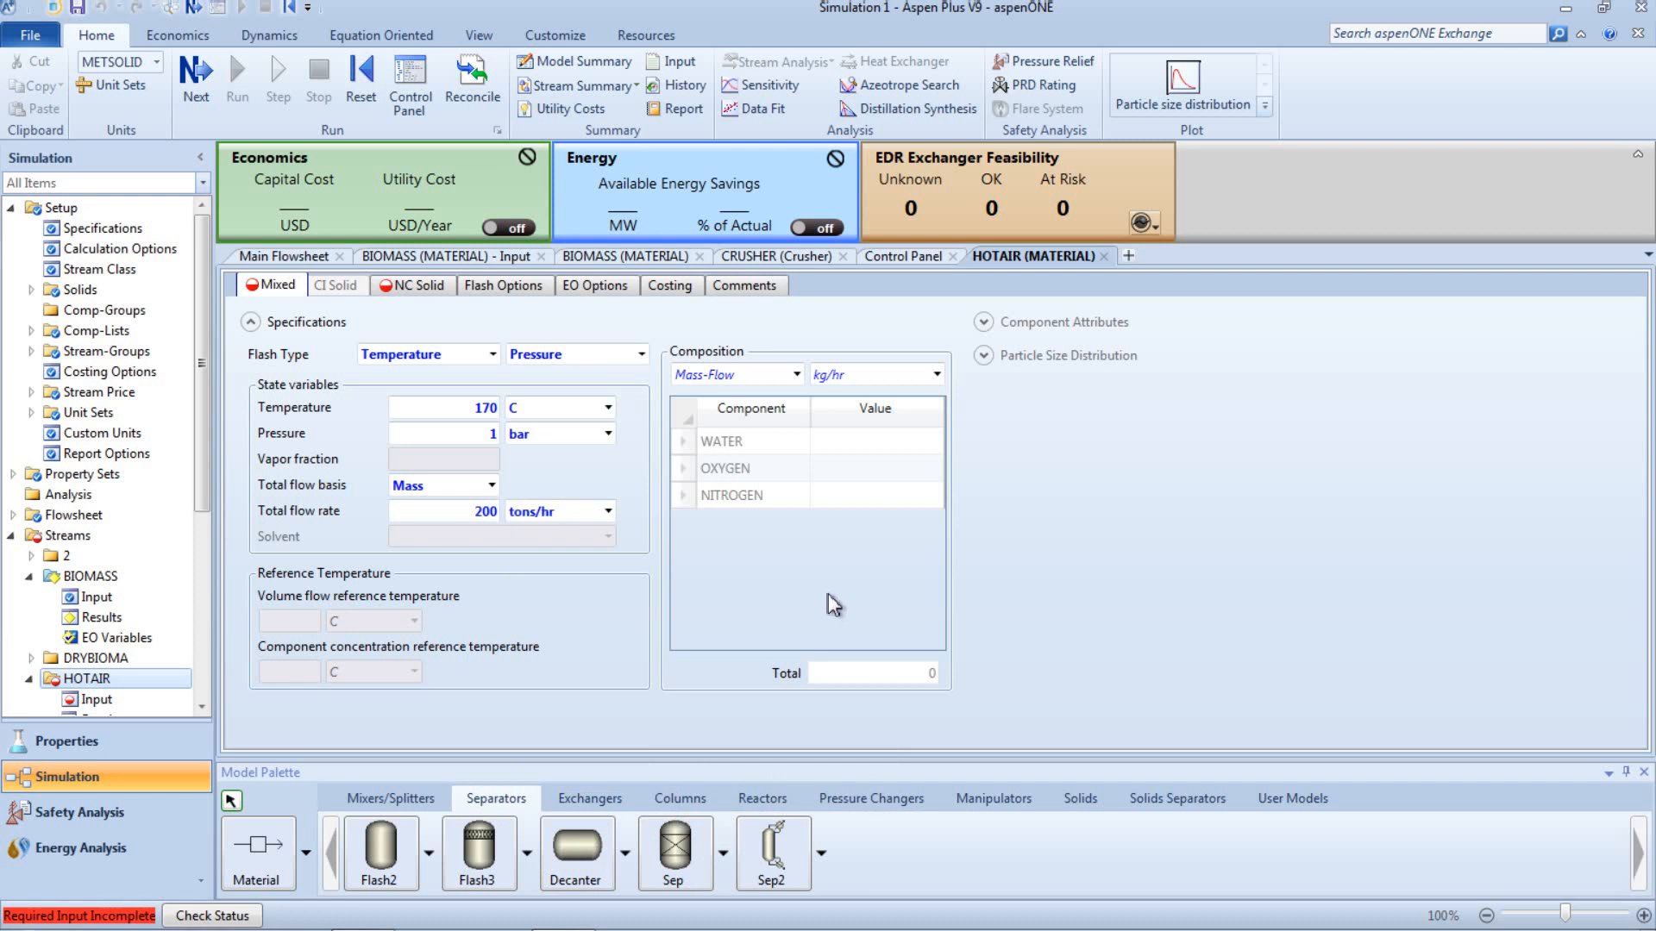
# Step: Specify the HOTAIR composition as Mole-Frac with 0.21 oxygen and 0.79 nitrogen
pyautogui.click(796, 375)
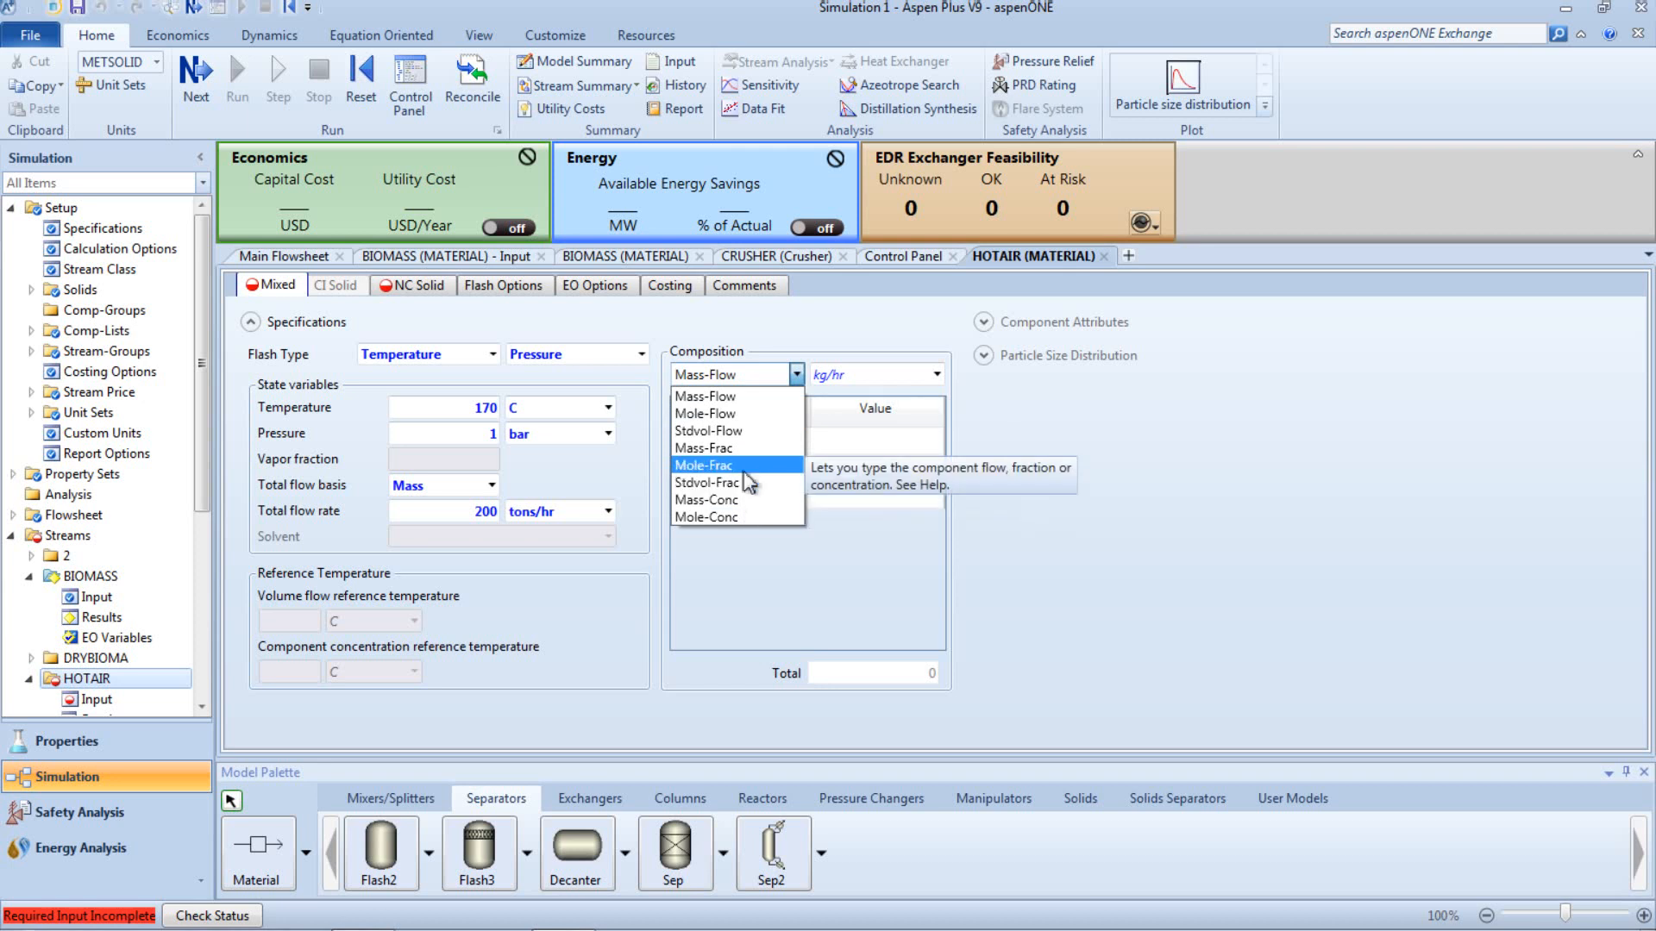
pyautogui.click(737, 464)
pyautogui.click(850, 480)
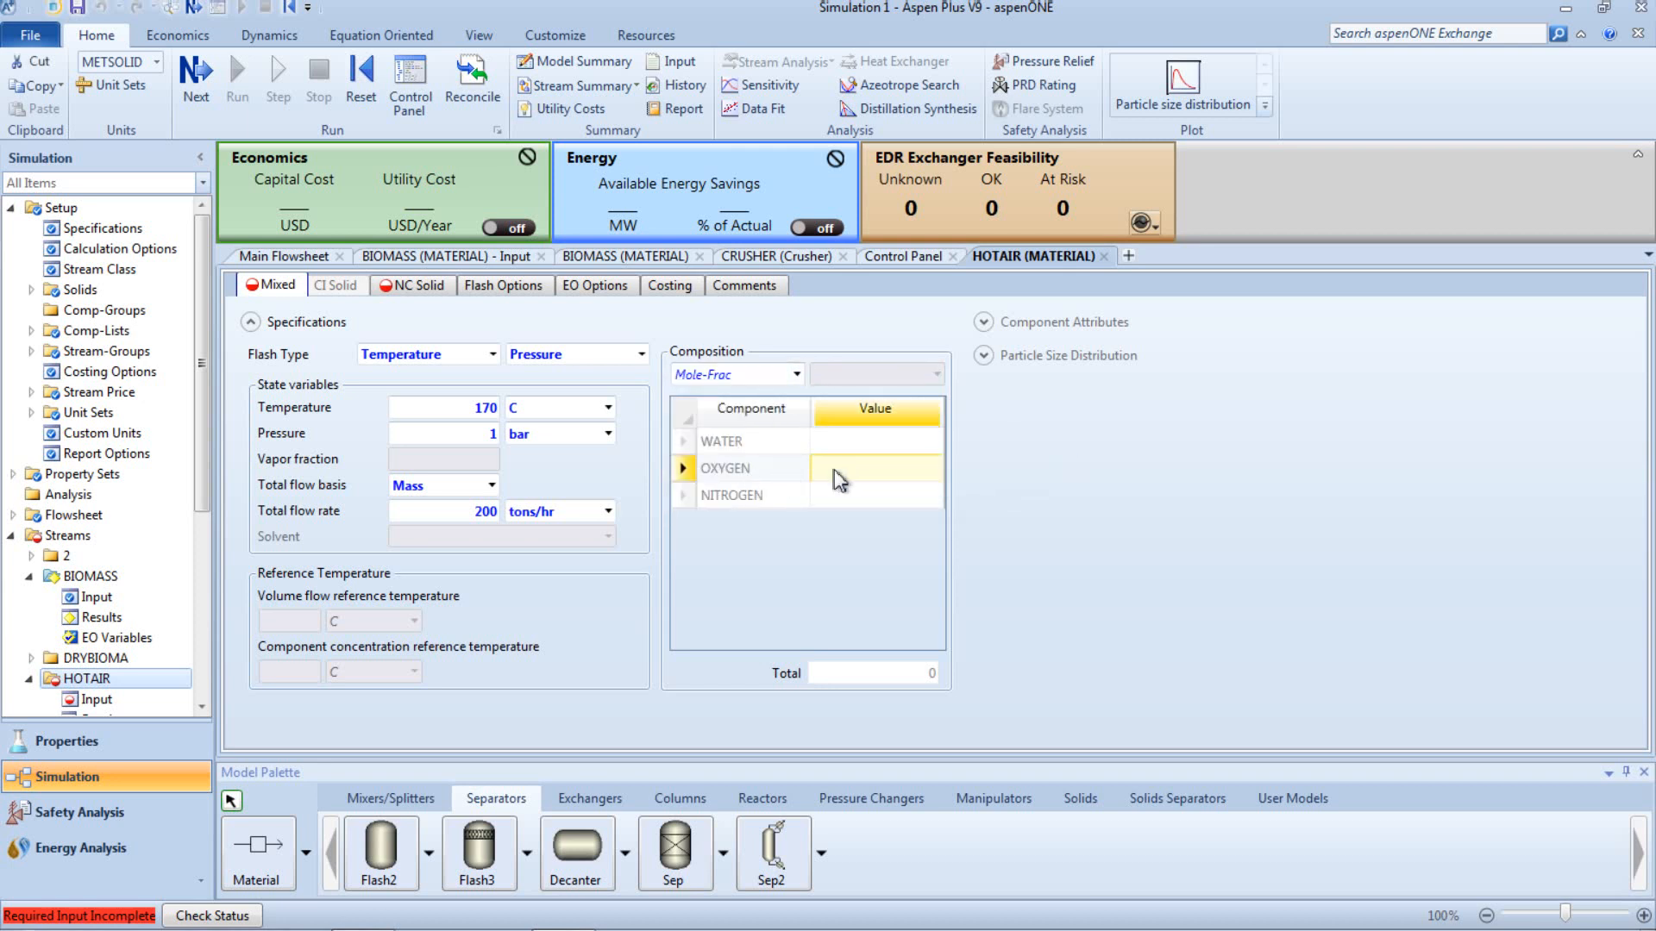
pyautogui.write('0.21')
pyautogui.click(852, 496)
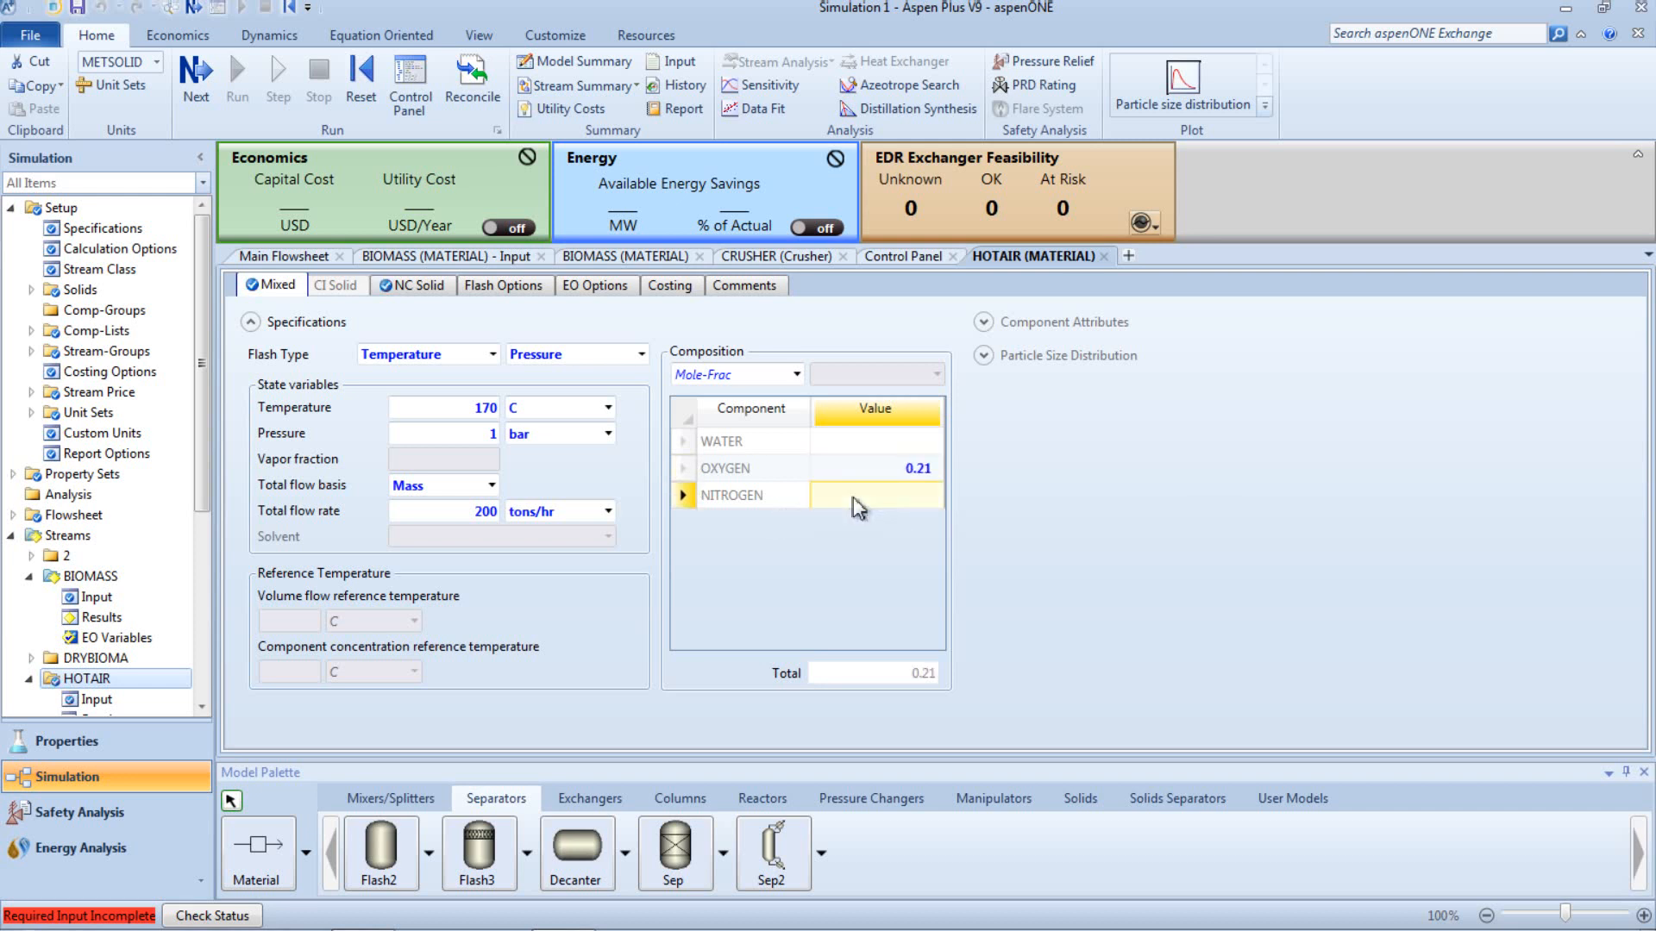
pyautogui.write('0.79')
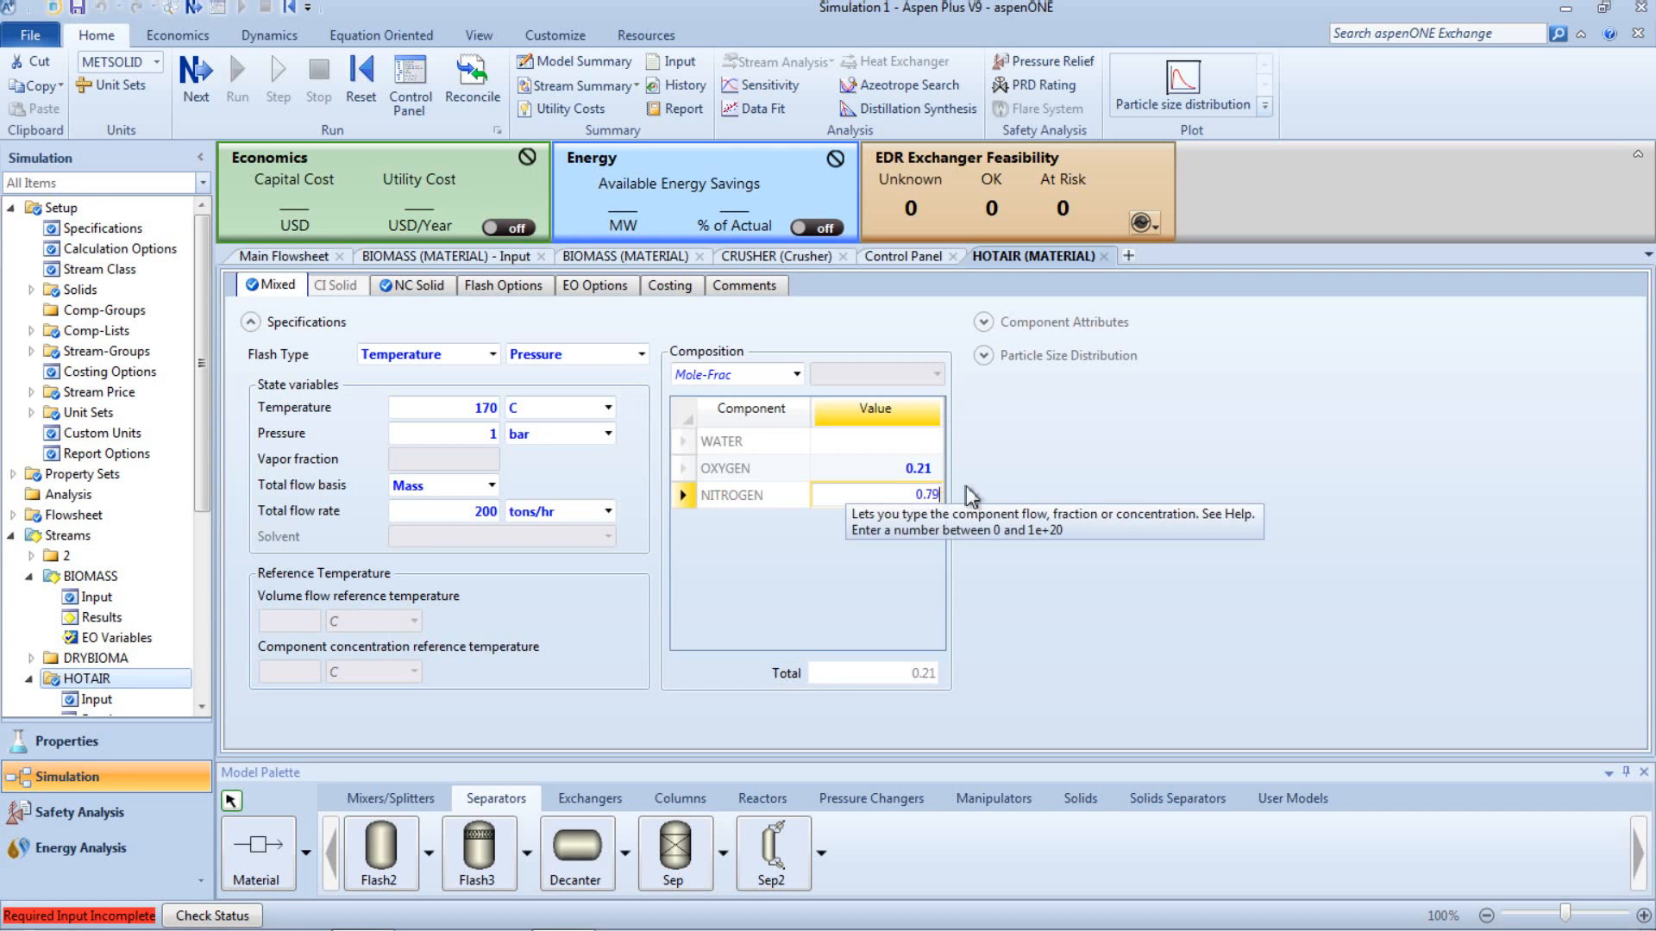
pyautogui.press('Return')
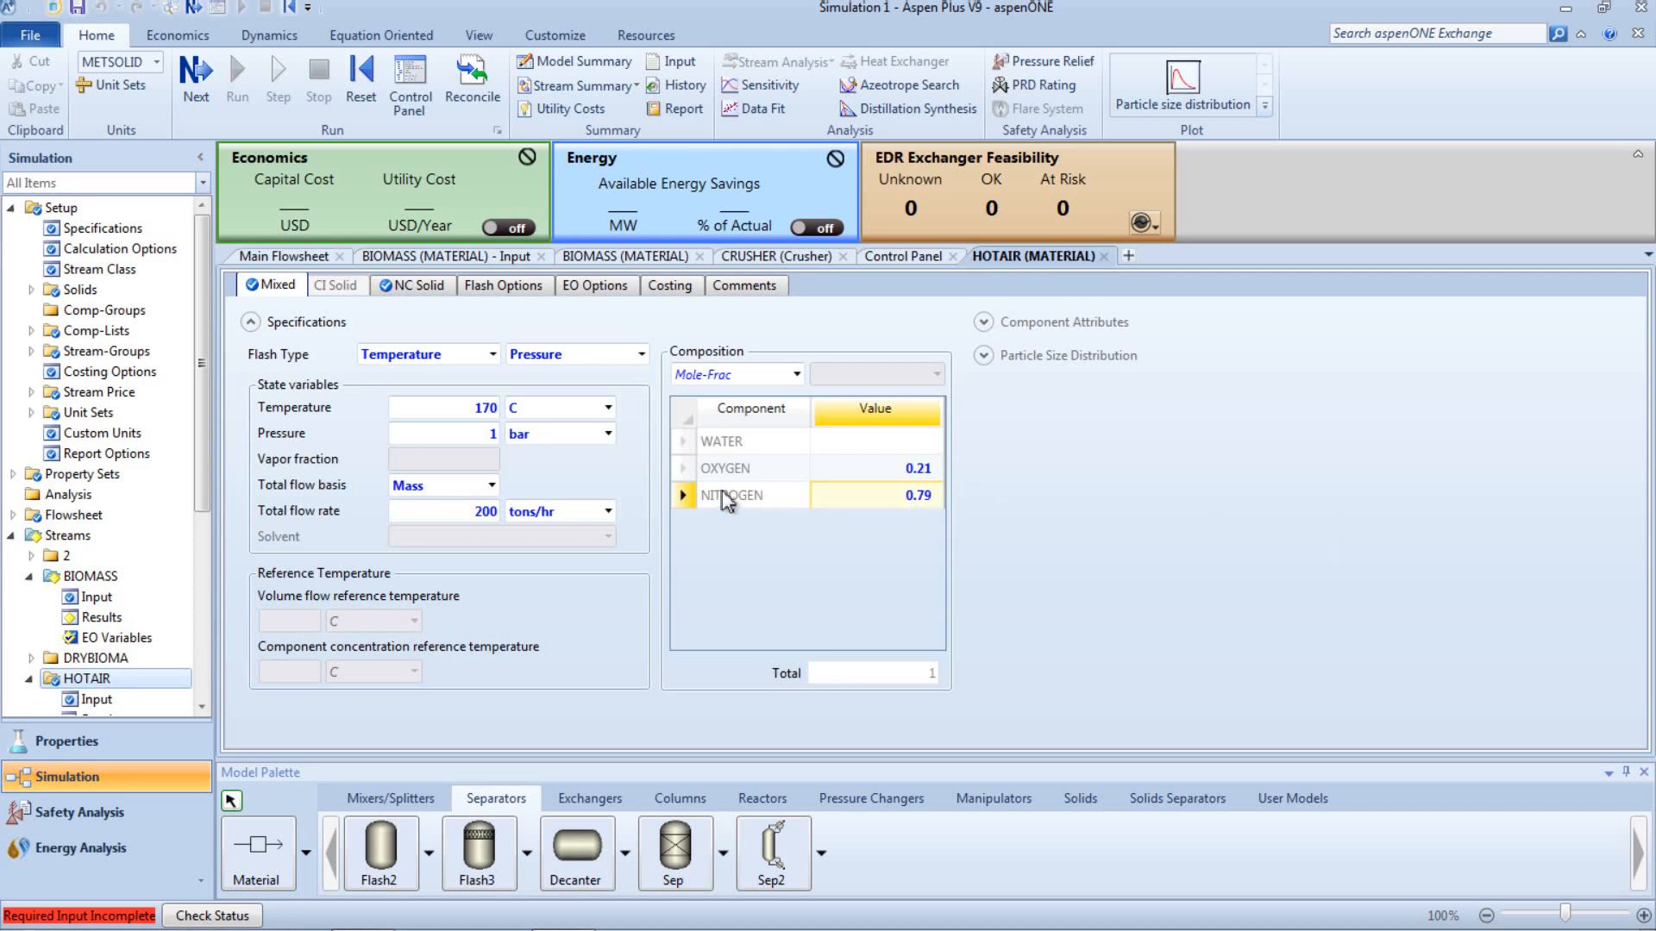
# Step: Return to the main flowsheet and open the FLASH block's input
pyautogui.click(286, 257)
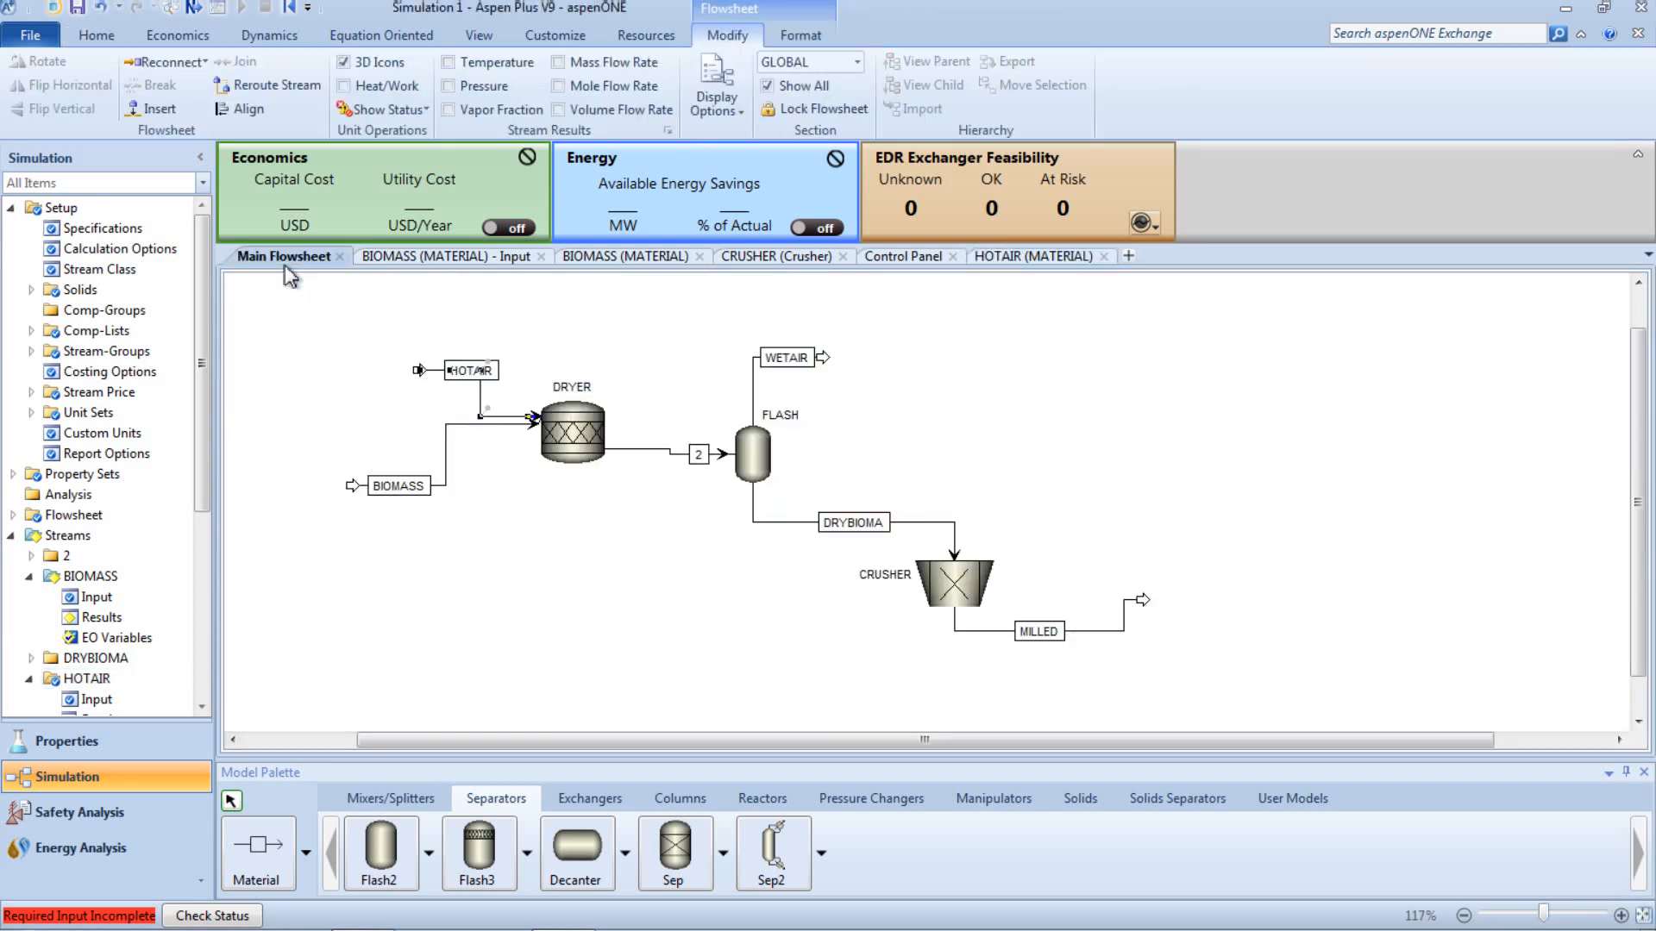
pyautogui.scroll(-2, 213, 470)
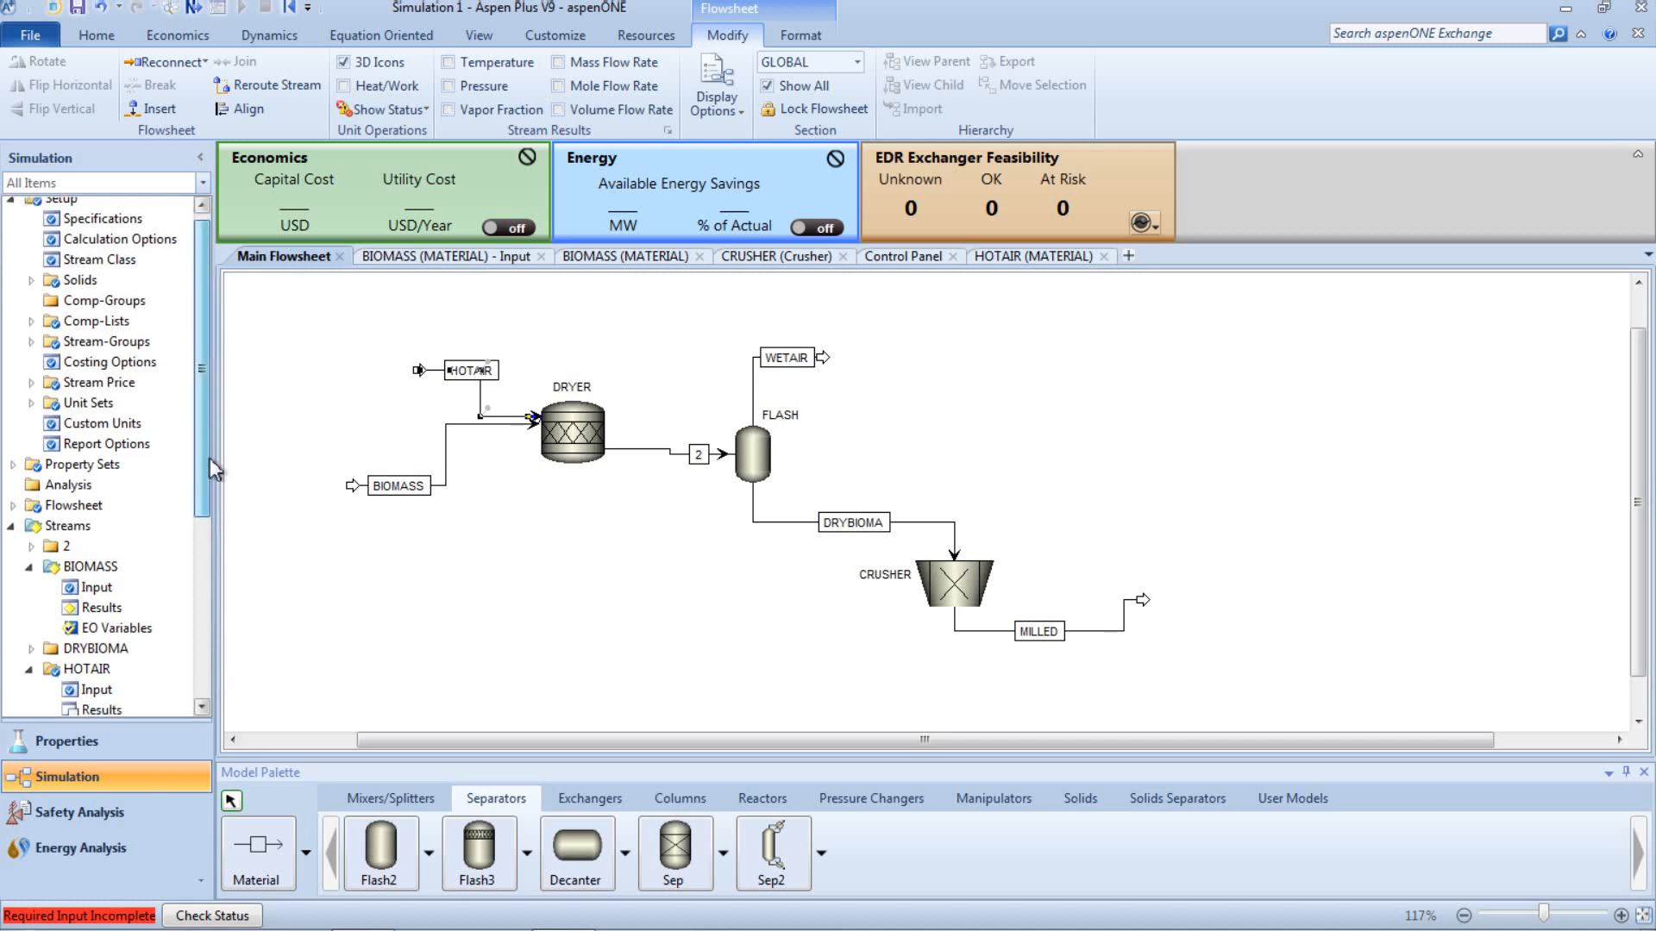
pyautogui.scroll(-5, 214, 470)
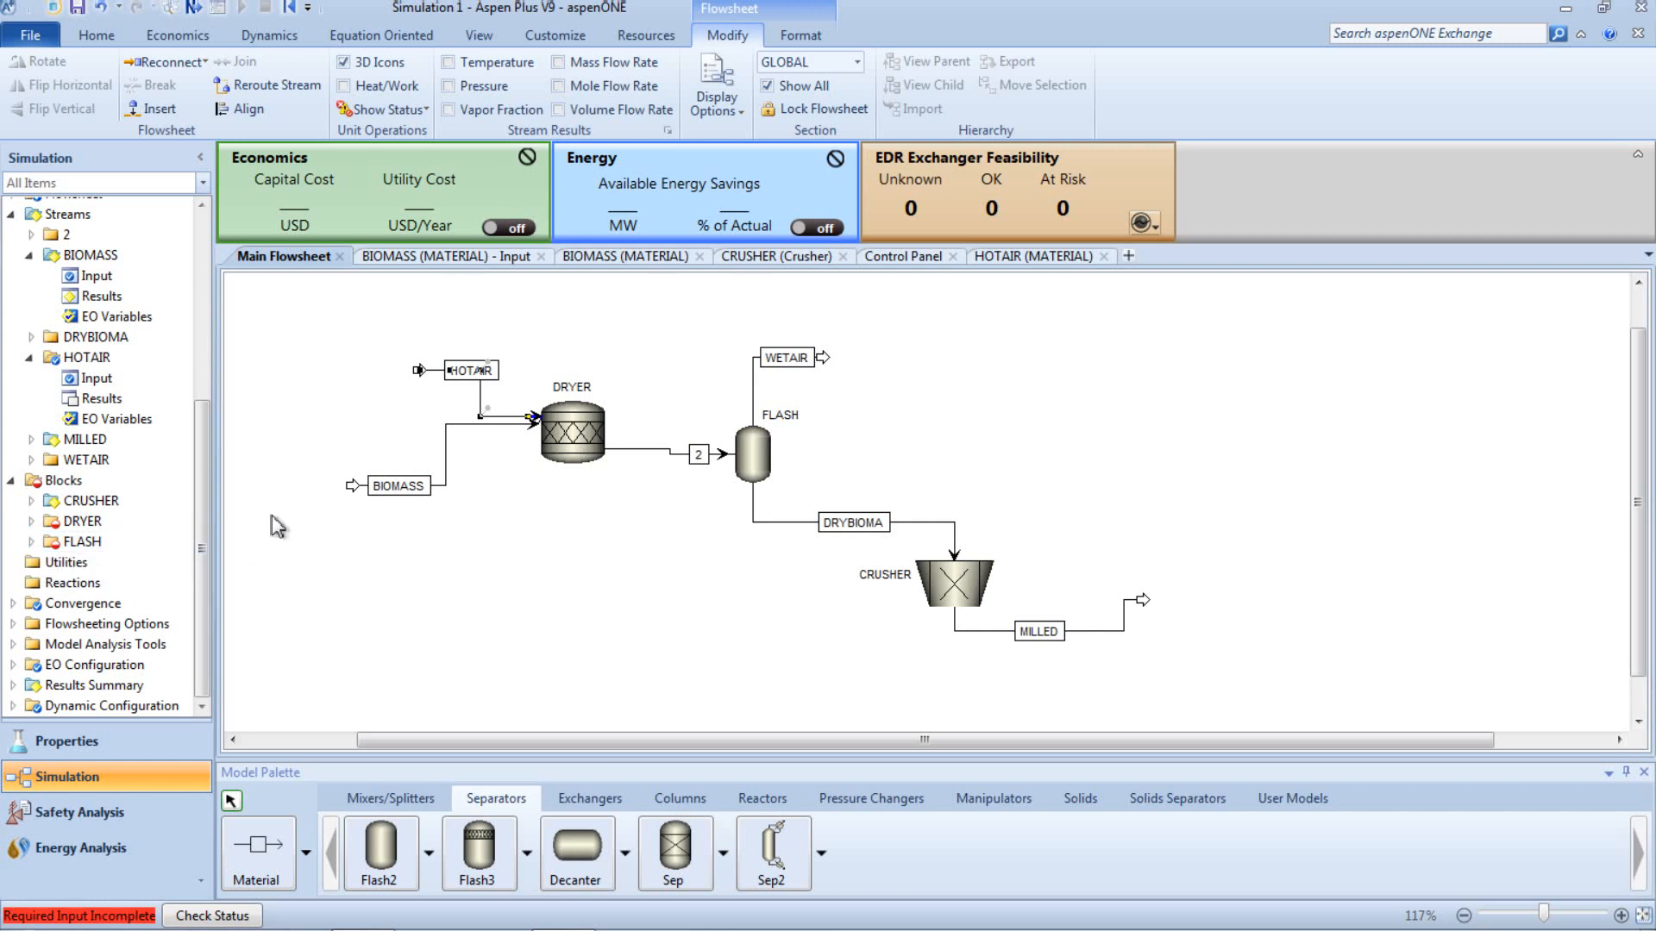
pyautogui.rightClick(754, 464)
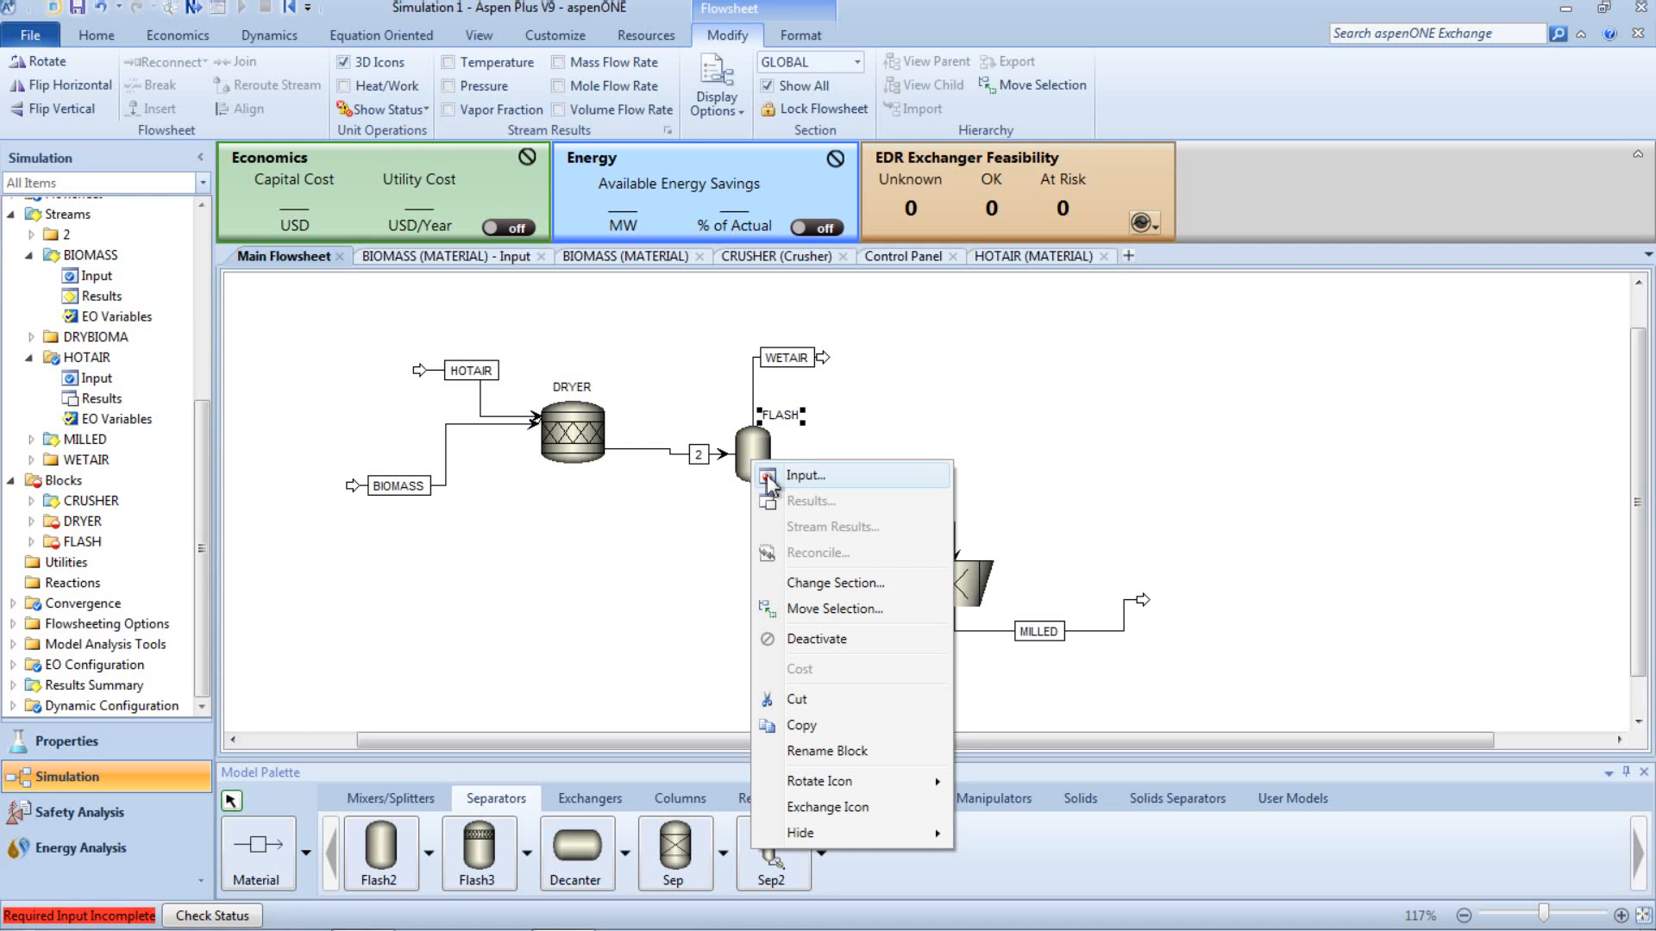
pyautogui.click(769, 481)
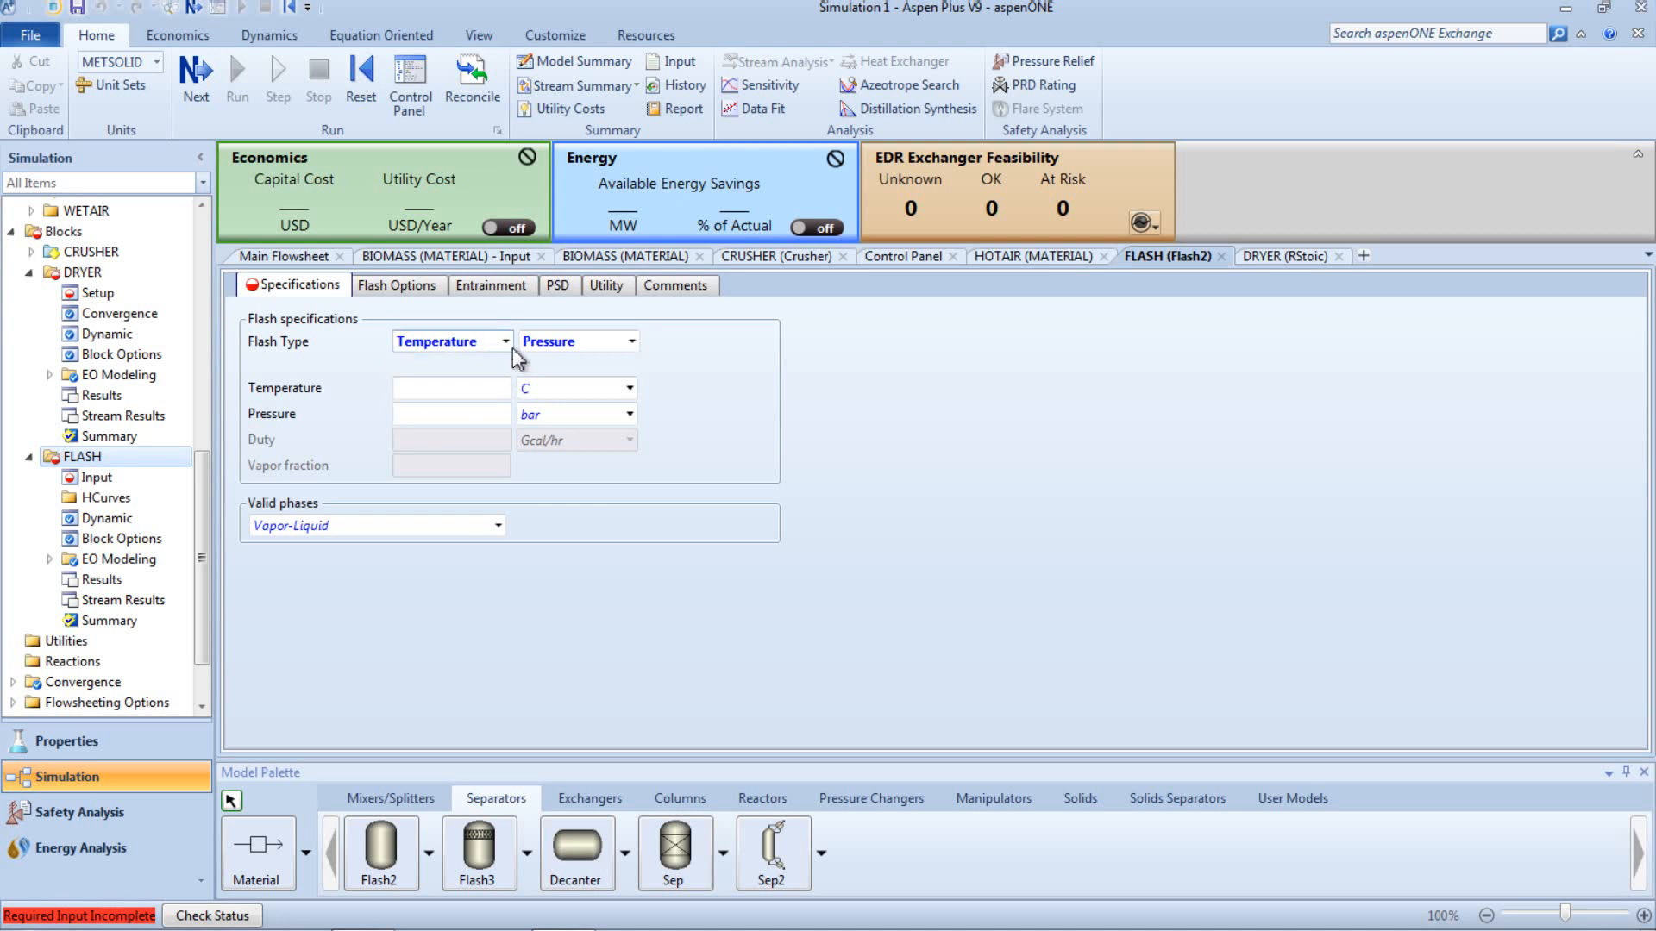
# Step: Specify the FLASH block with a Duty and Pressure flash type at 1 bar and 0 Gcal/hr, and close its form
pyautogui.click(505, 341)
pyautogui.click(485, 385)
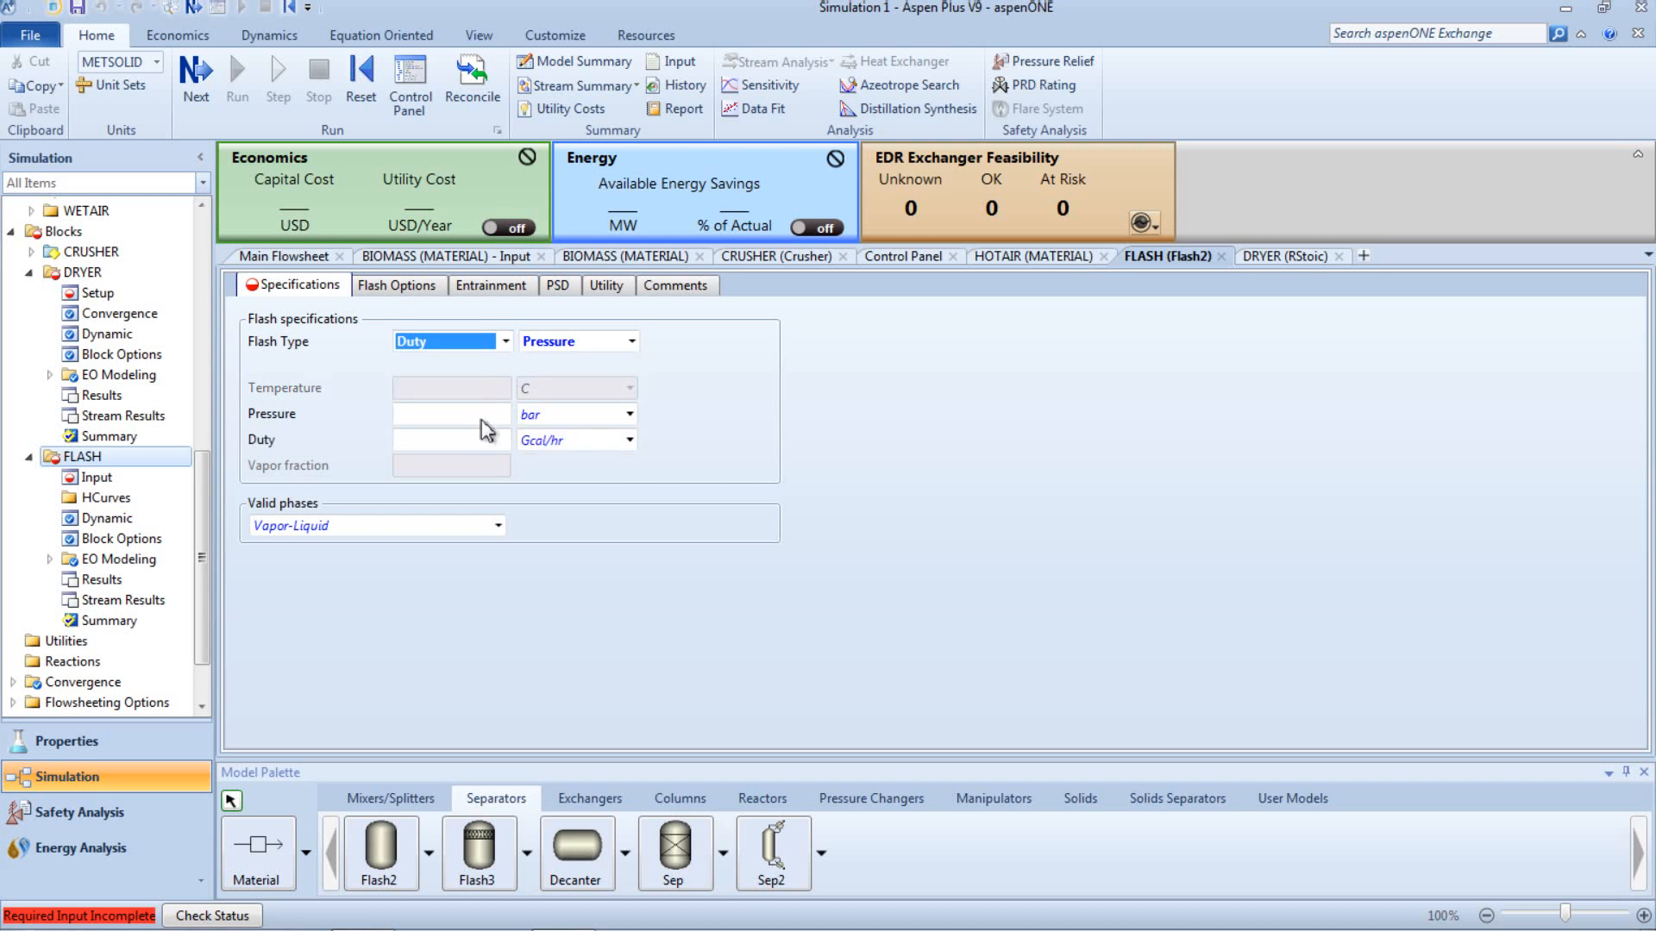
pyautogui.click(481, 419)
pyautogui.write('1')
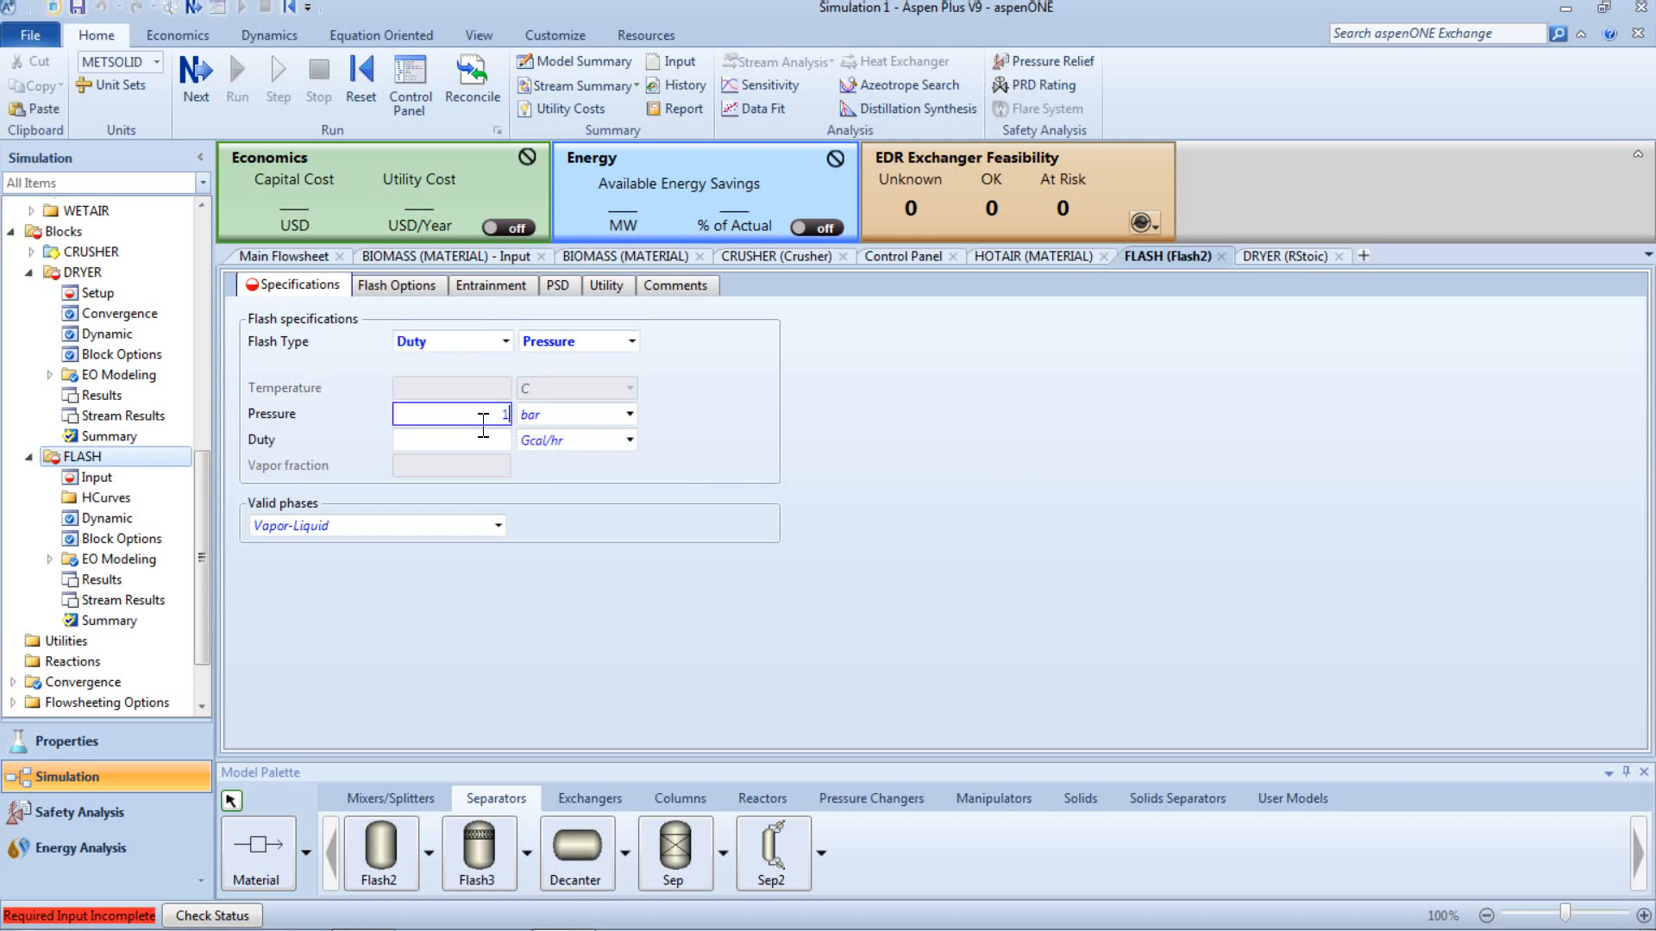
pyautogui.click(435, 449)
pyautogui.write('0')
pyautogui.click(916, 440)
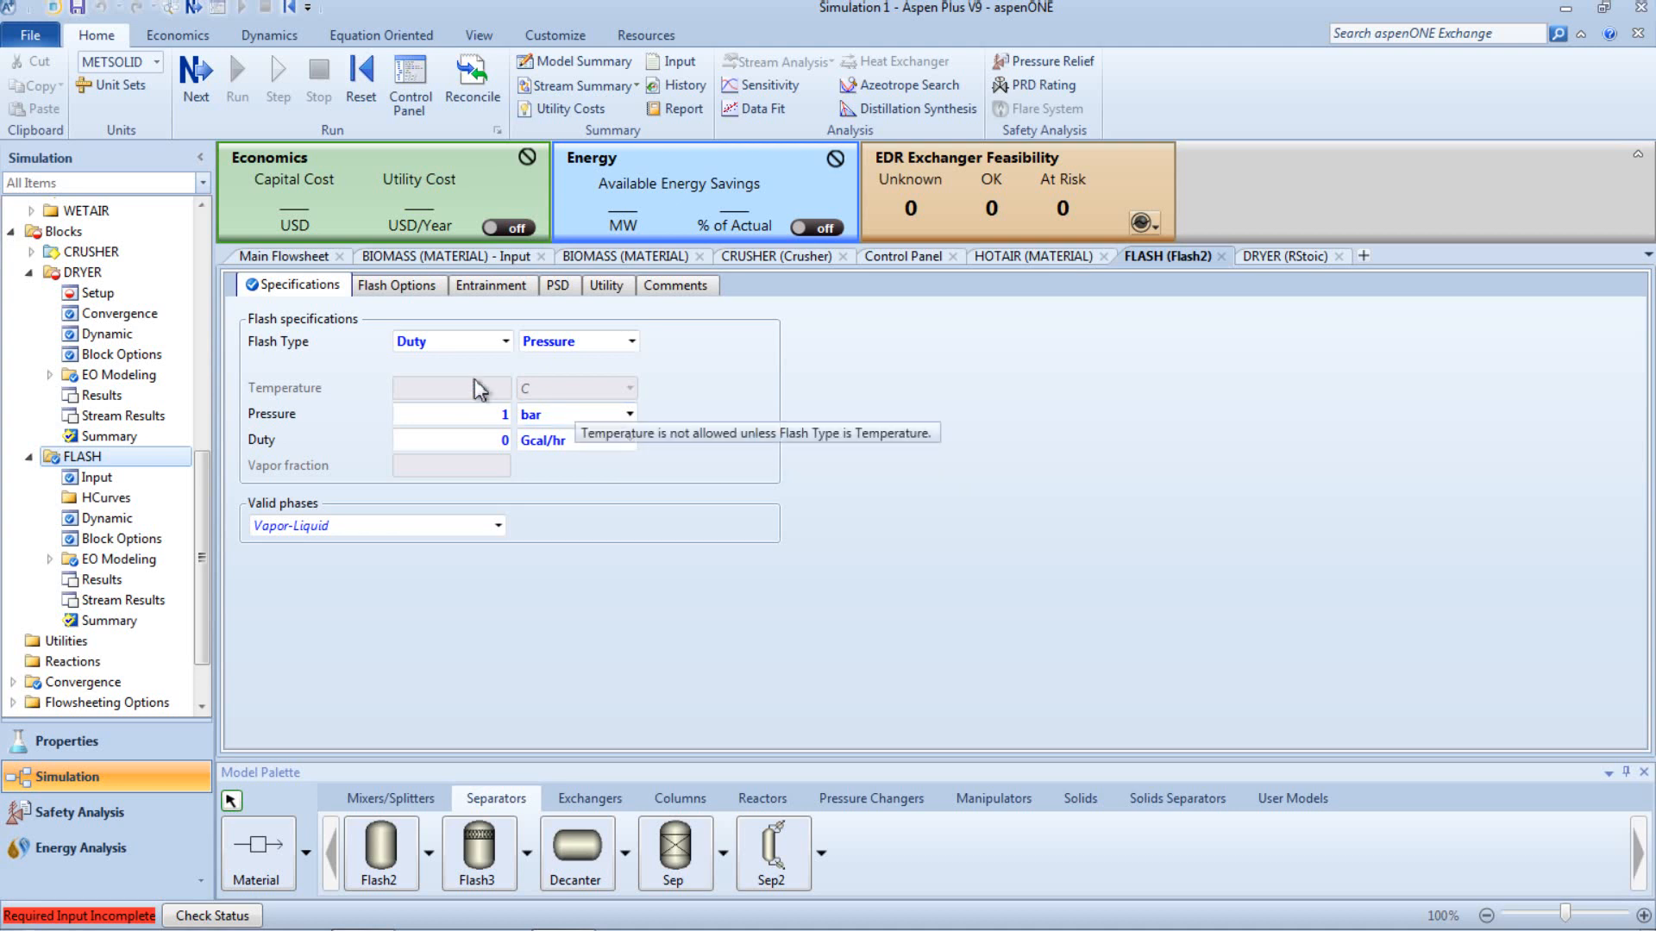
pyautogui.click(1224, 257)
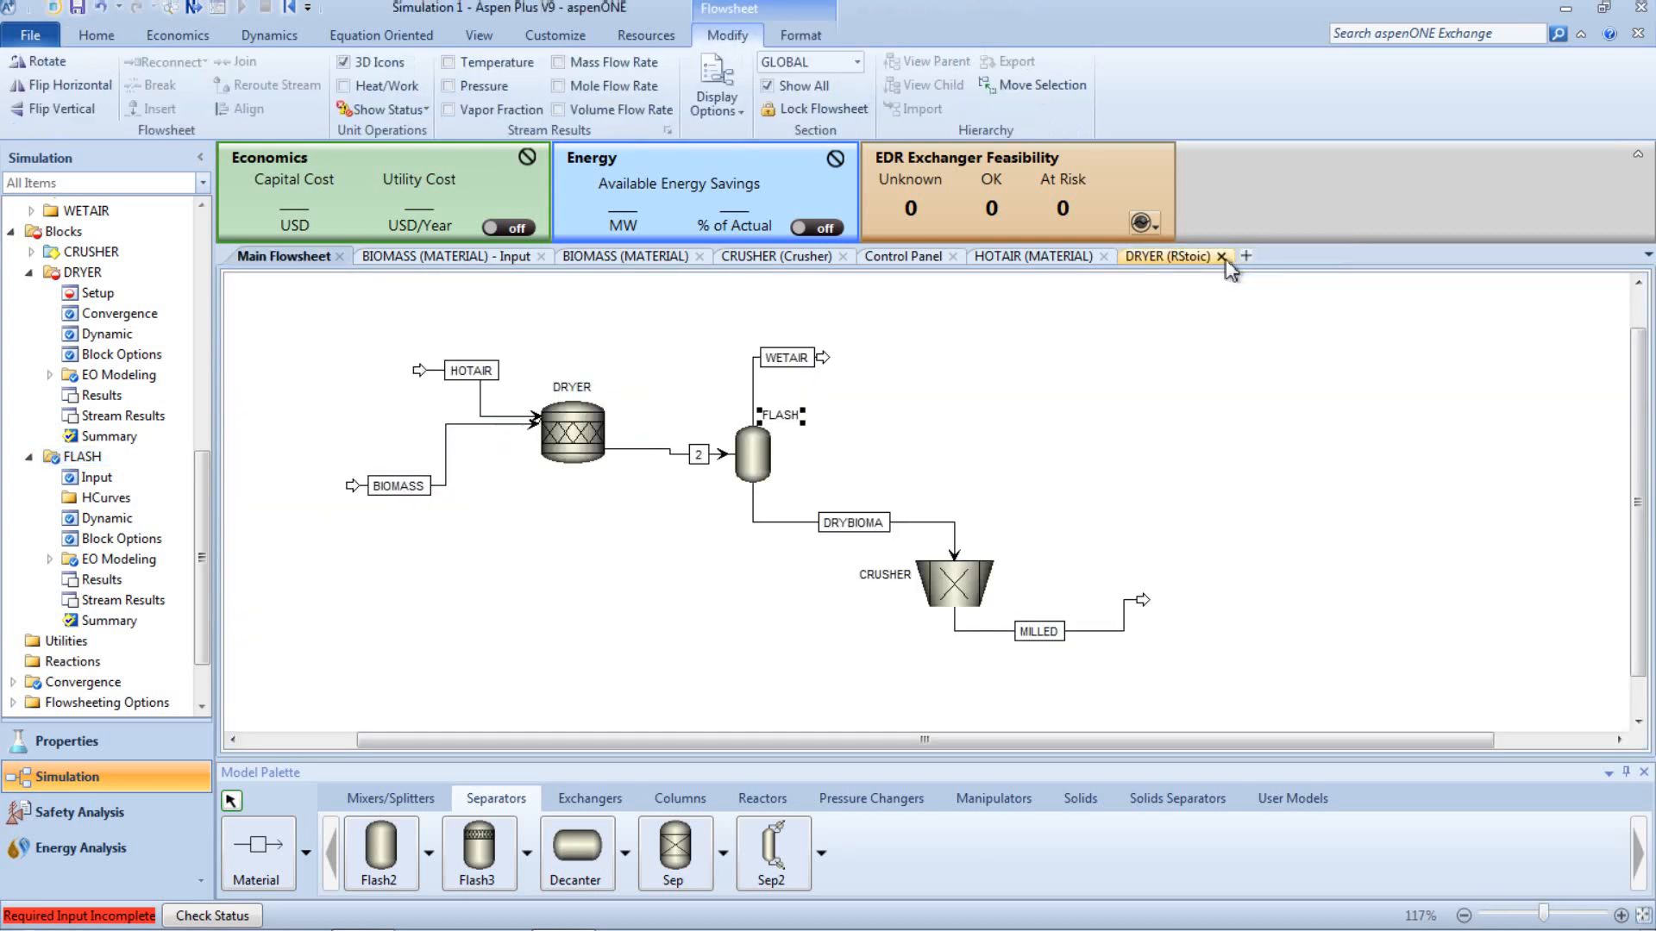
# Step: Open the DRYER block's input and specify a Pressure and Duty flash type with 1 bar and 0 Gcal/hr
pyautogui.rightClick(594, 445)
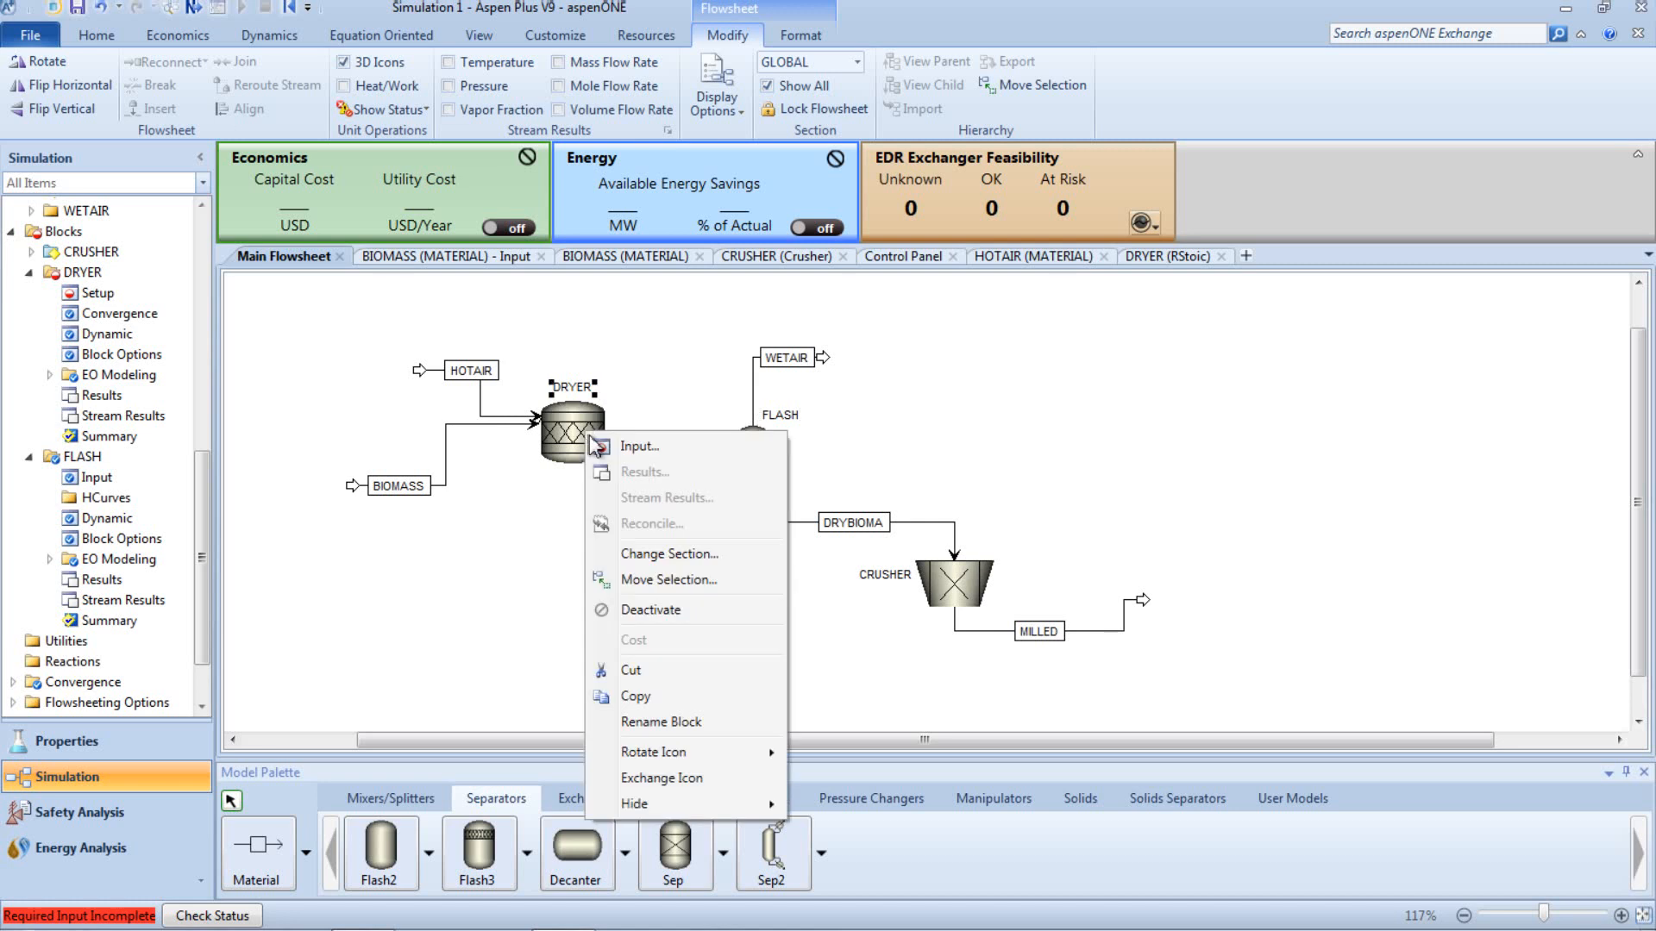
pyautogui.click(641, 446)
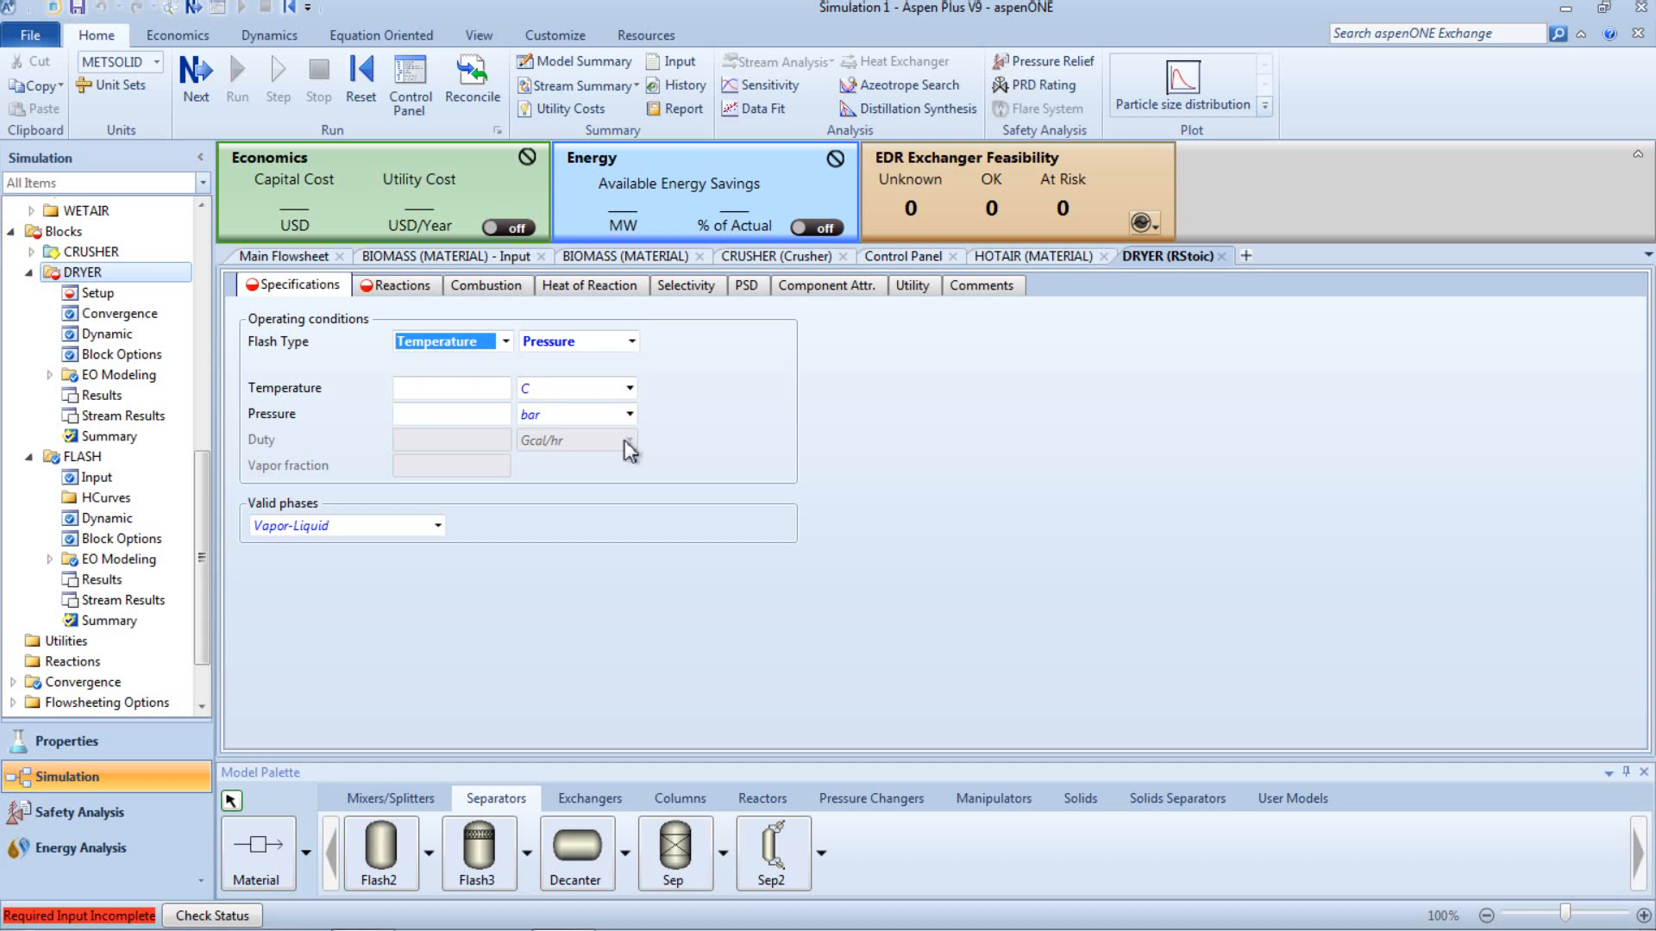
pyautogui.click(505, 341)
pyautogui.click(486, 379)
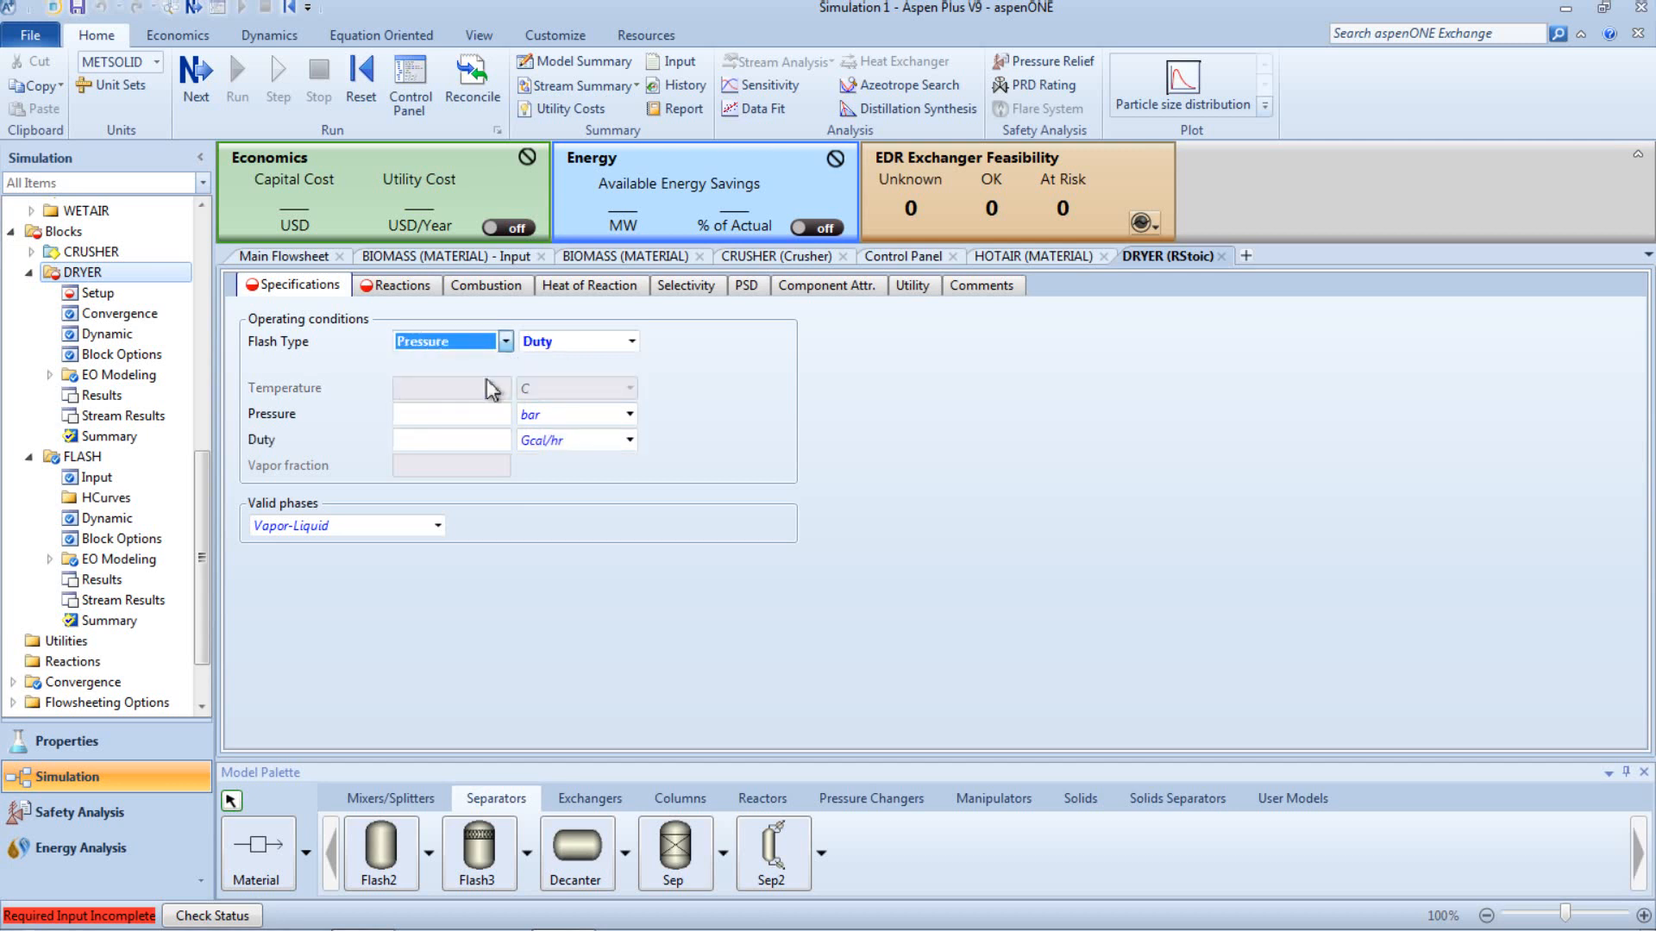
pyautogui.click(490, 443)
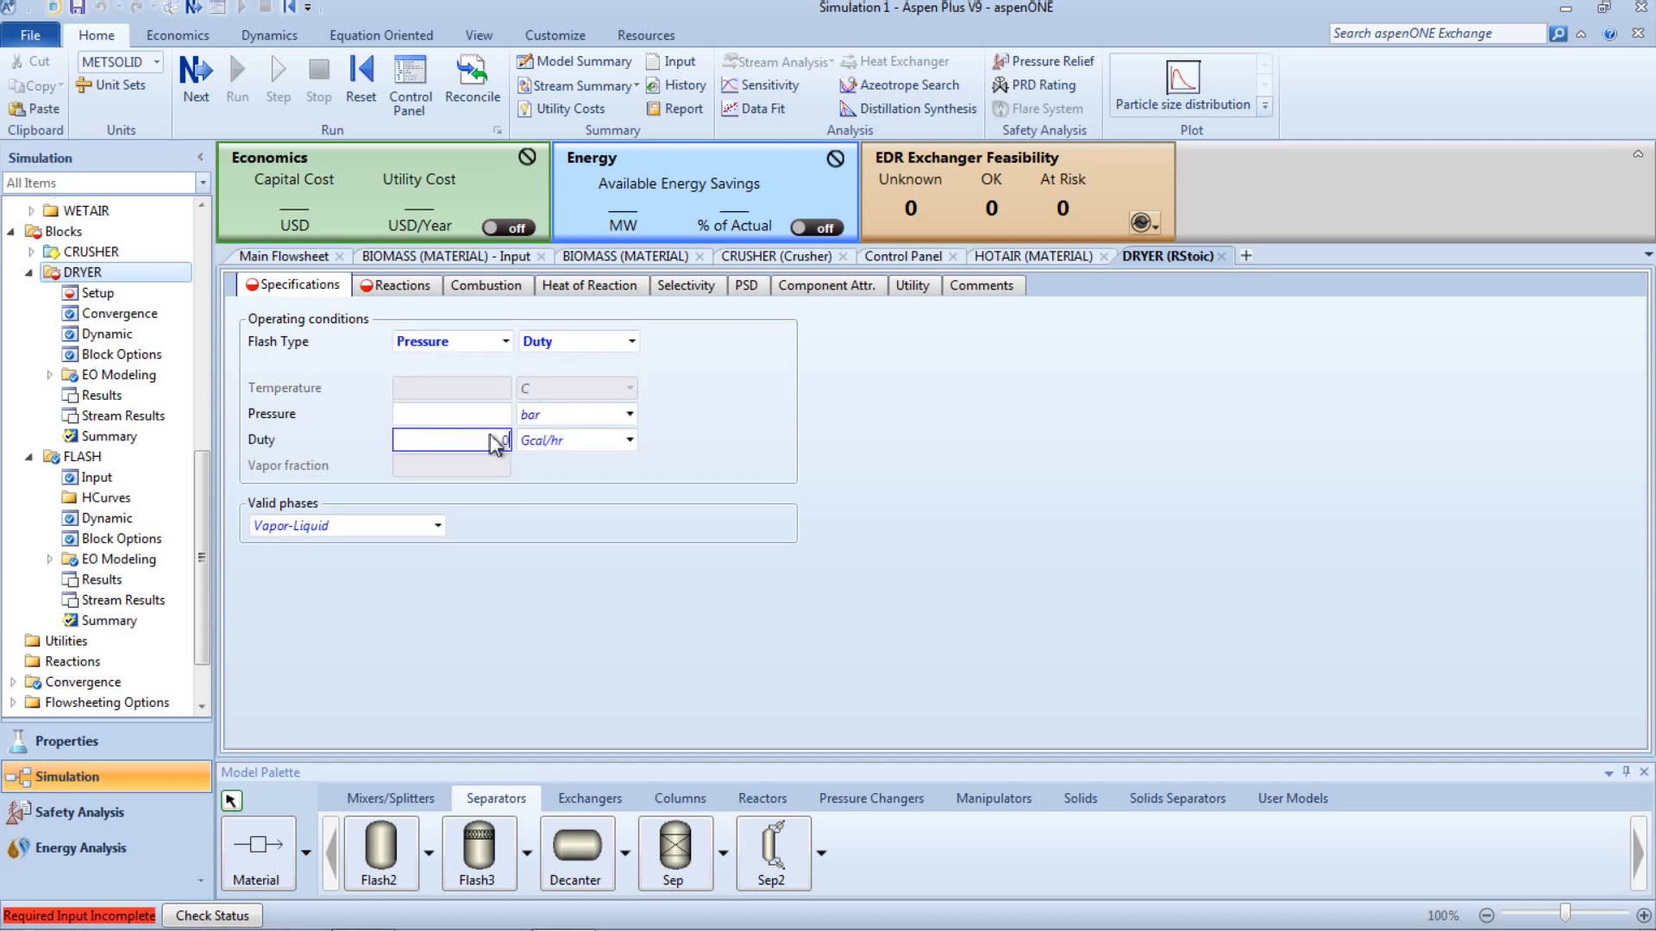
pyautogui.click(483, 416)
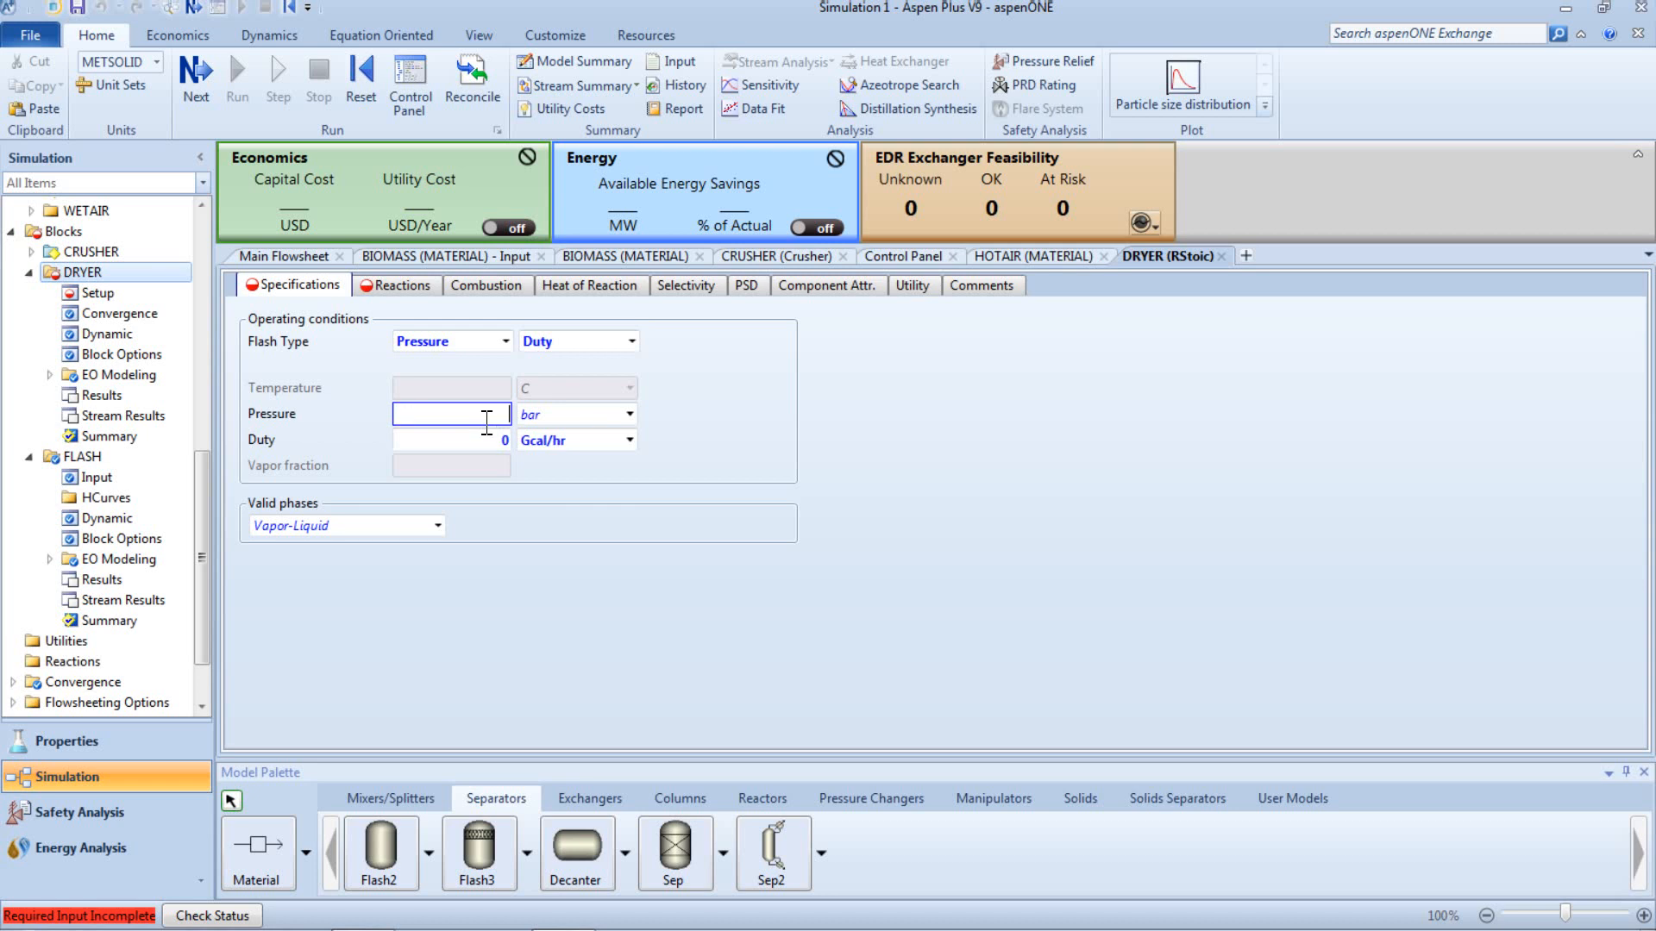
pyautogui.write('1')
pyautogui.click(905, 372)
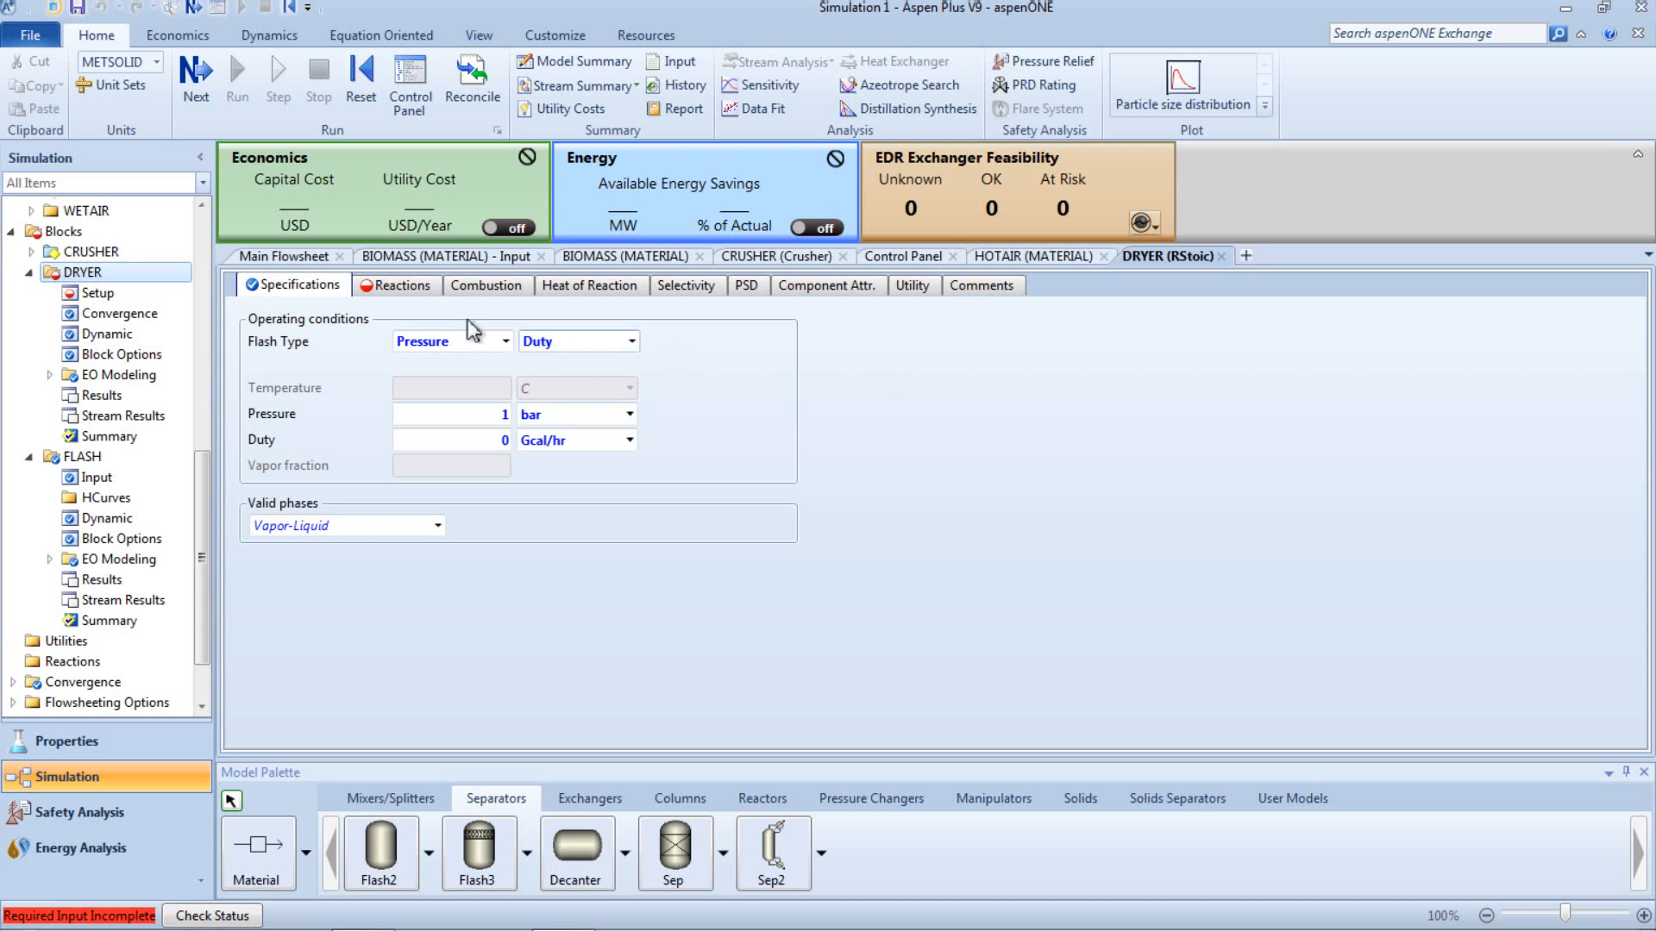
# Step: Add a new reaction to the DRYER with BIOMASS as reactant and a coefficient of -1
pyautogui.click(416, 293)
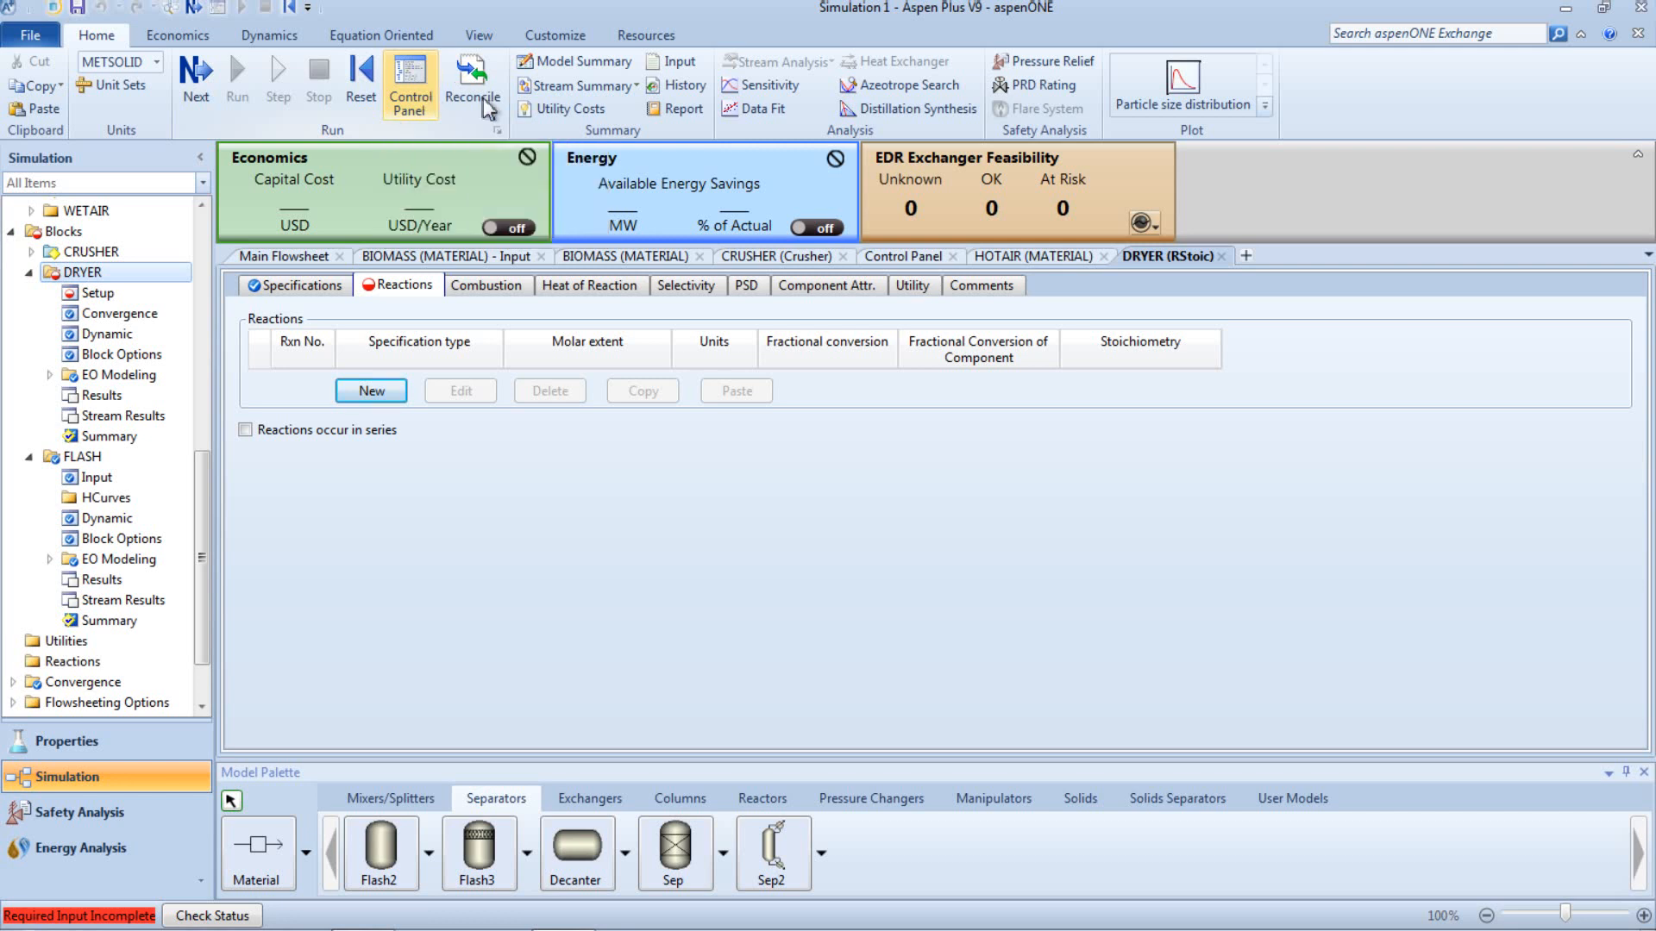
pyautogui.click(396, 397)
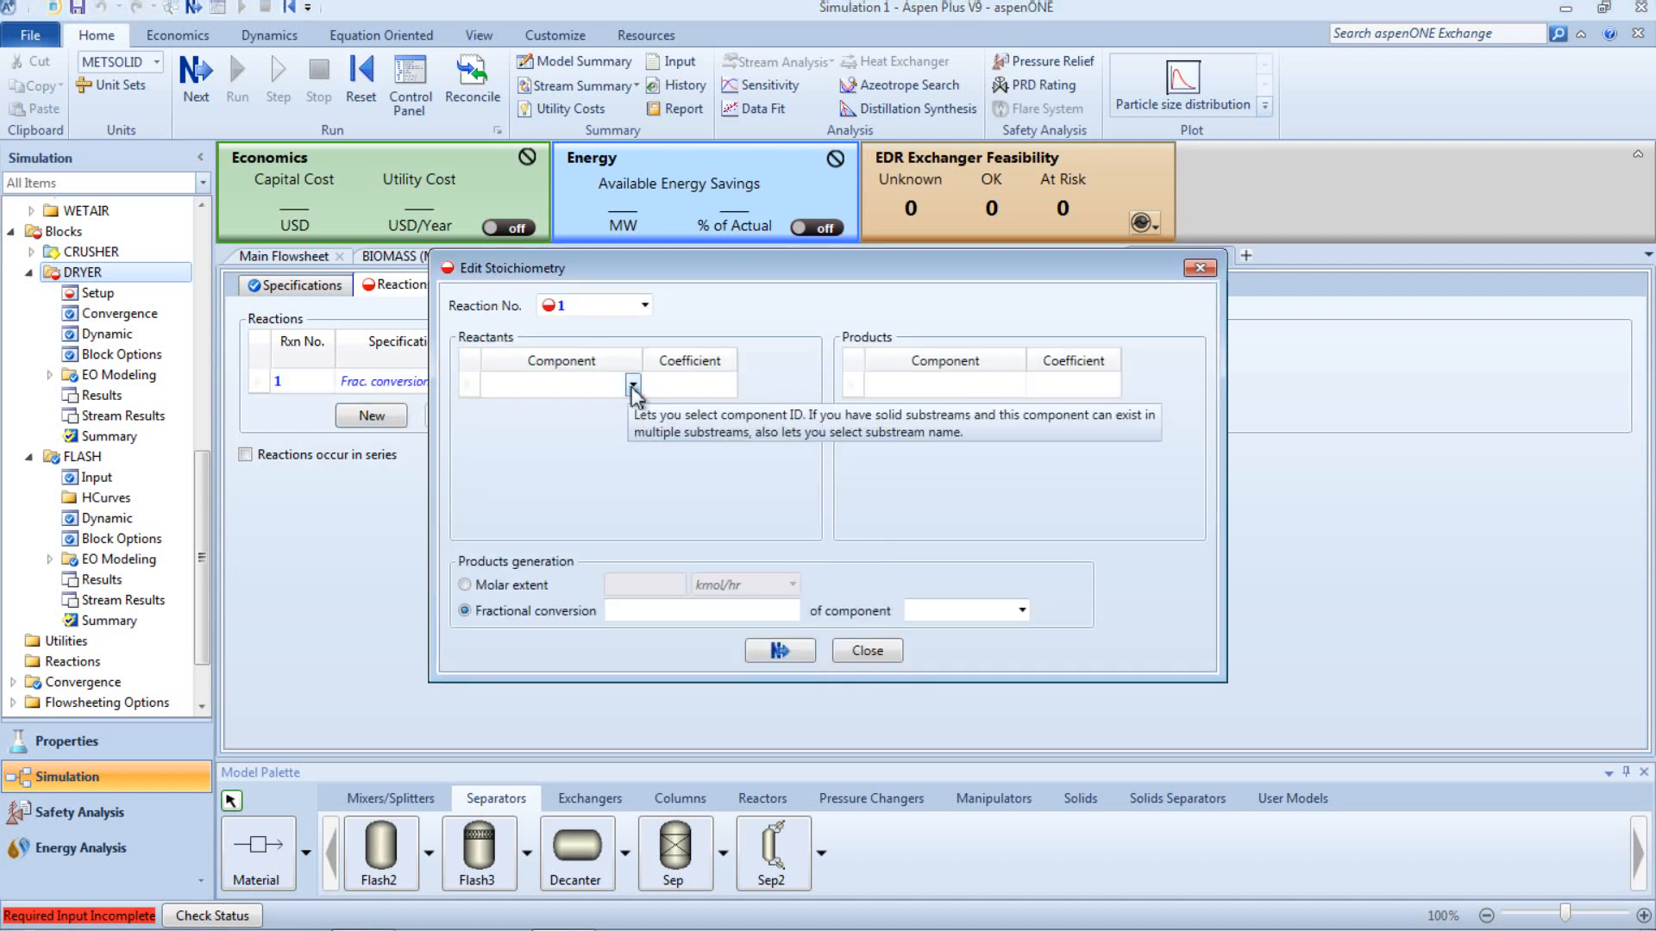
pyautogui.click(634, 386)
pyautogui.click(628, 407)
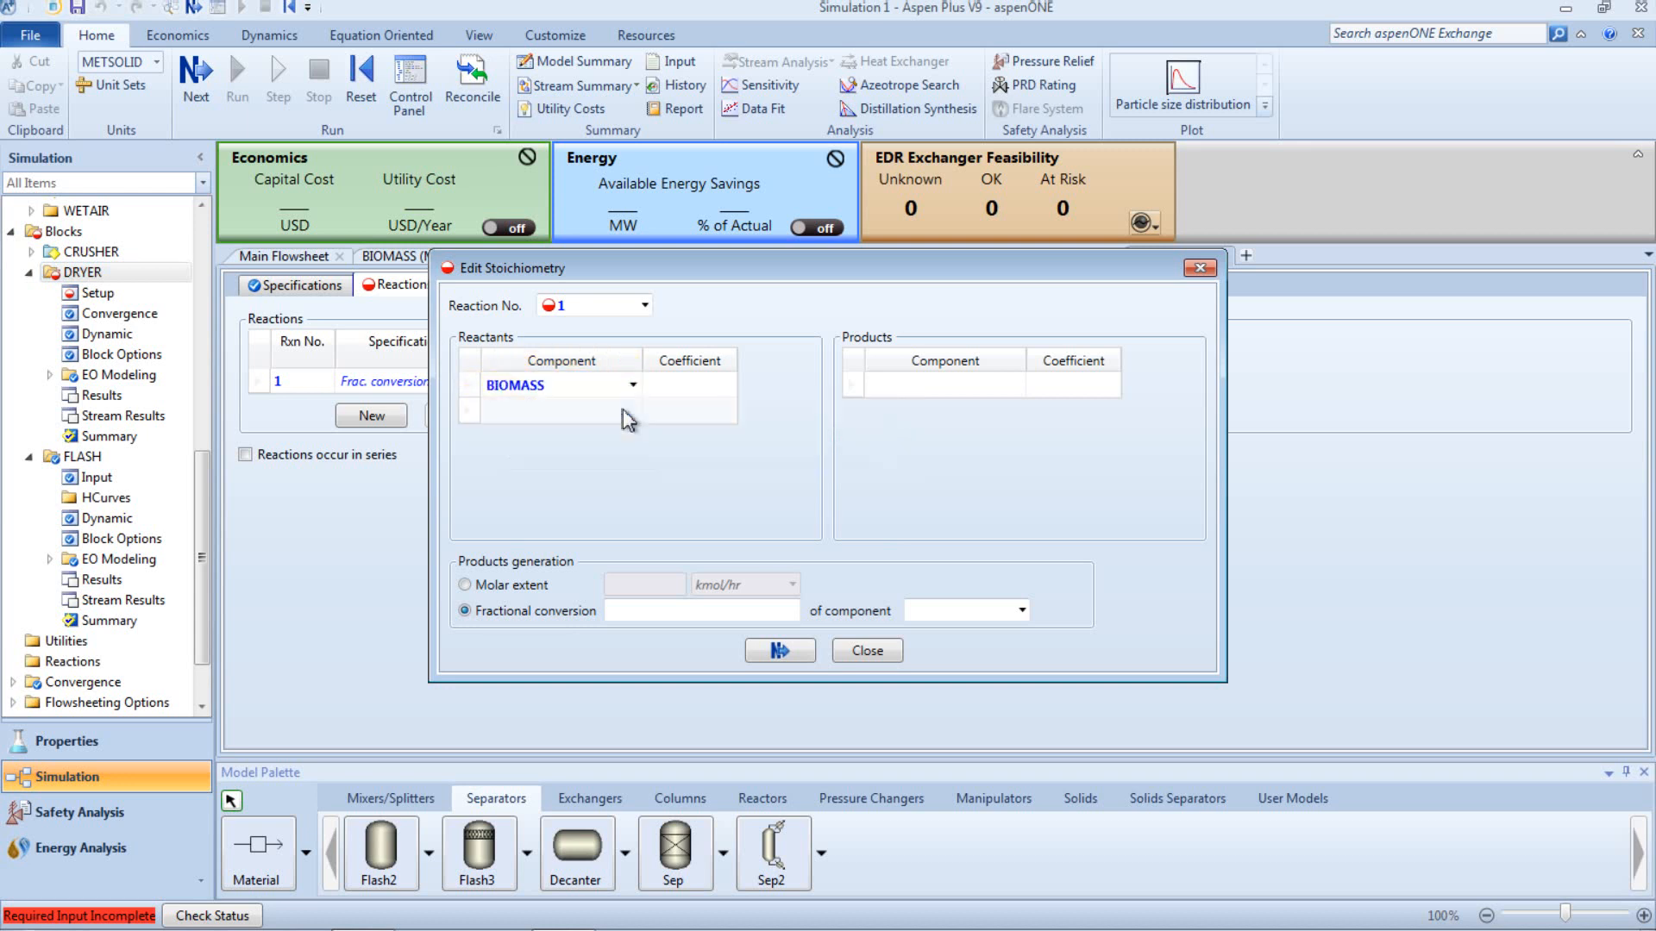
pyautogui.click(690, 395)
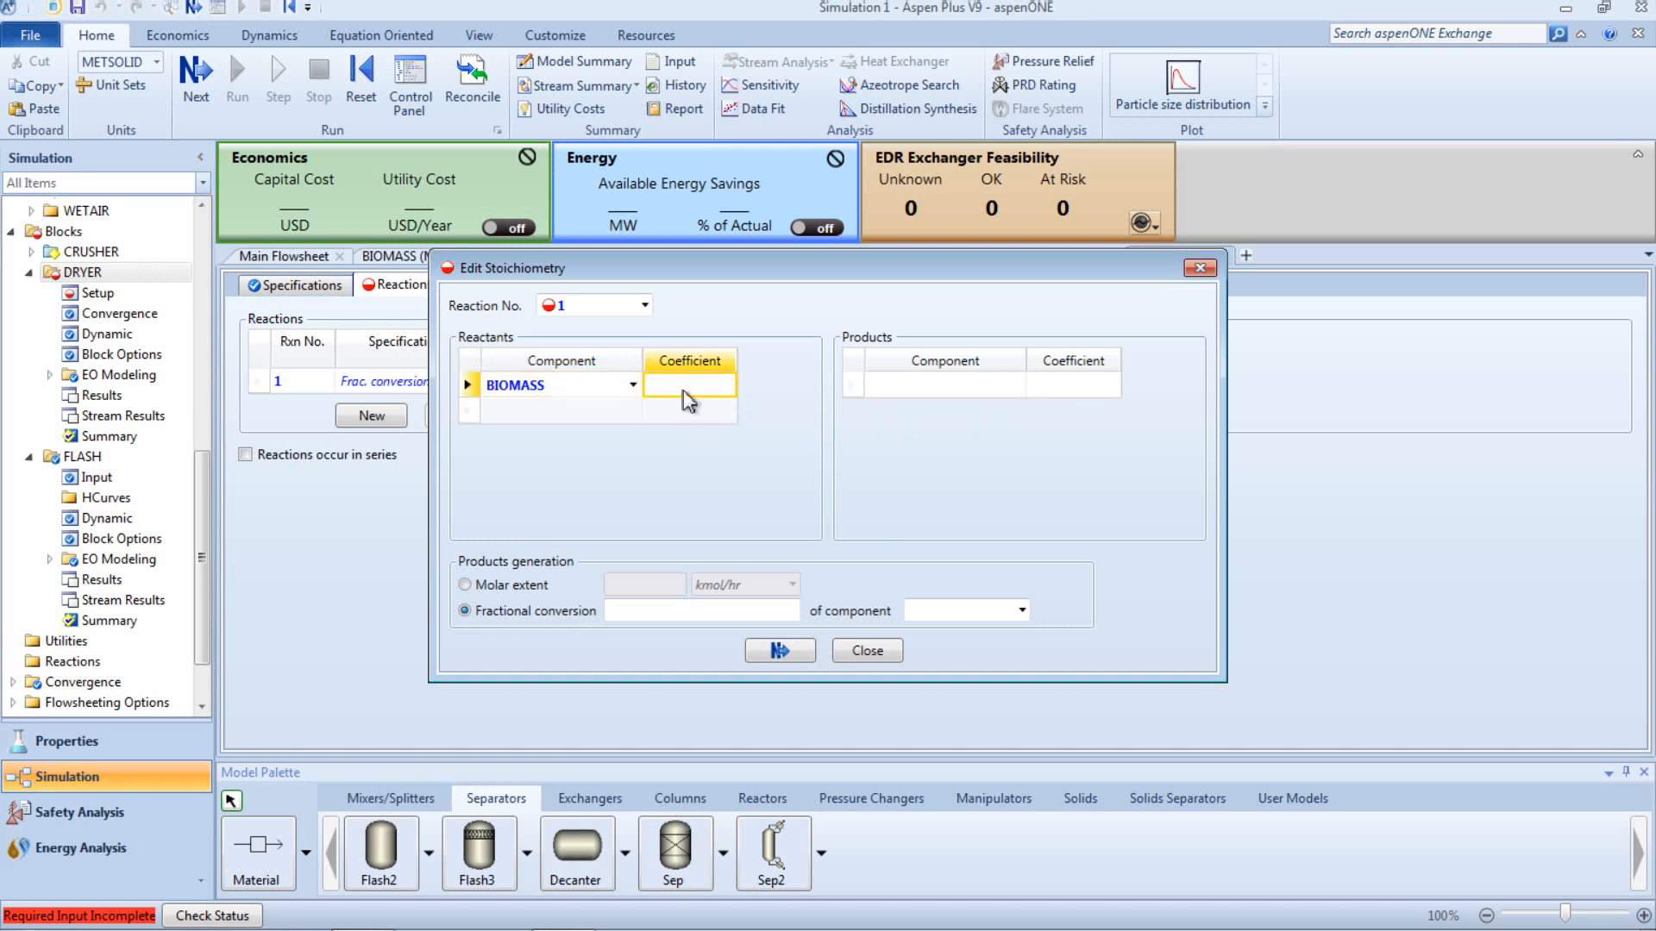
pyautogui.write('-1')
pyautogui.click(902, 415)
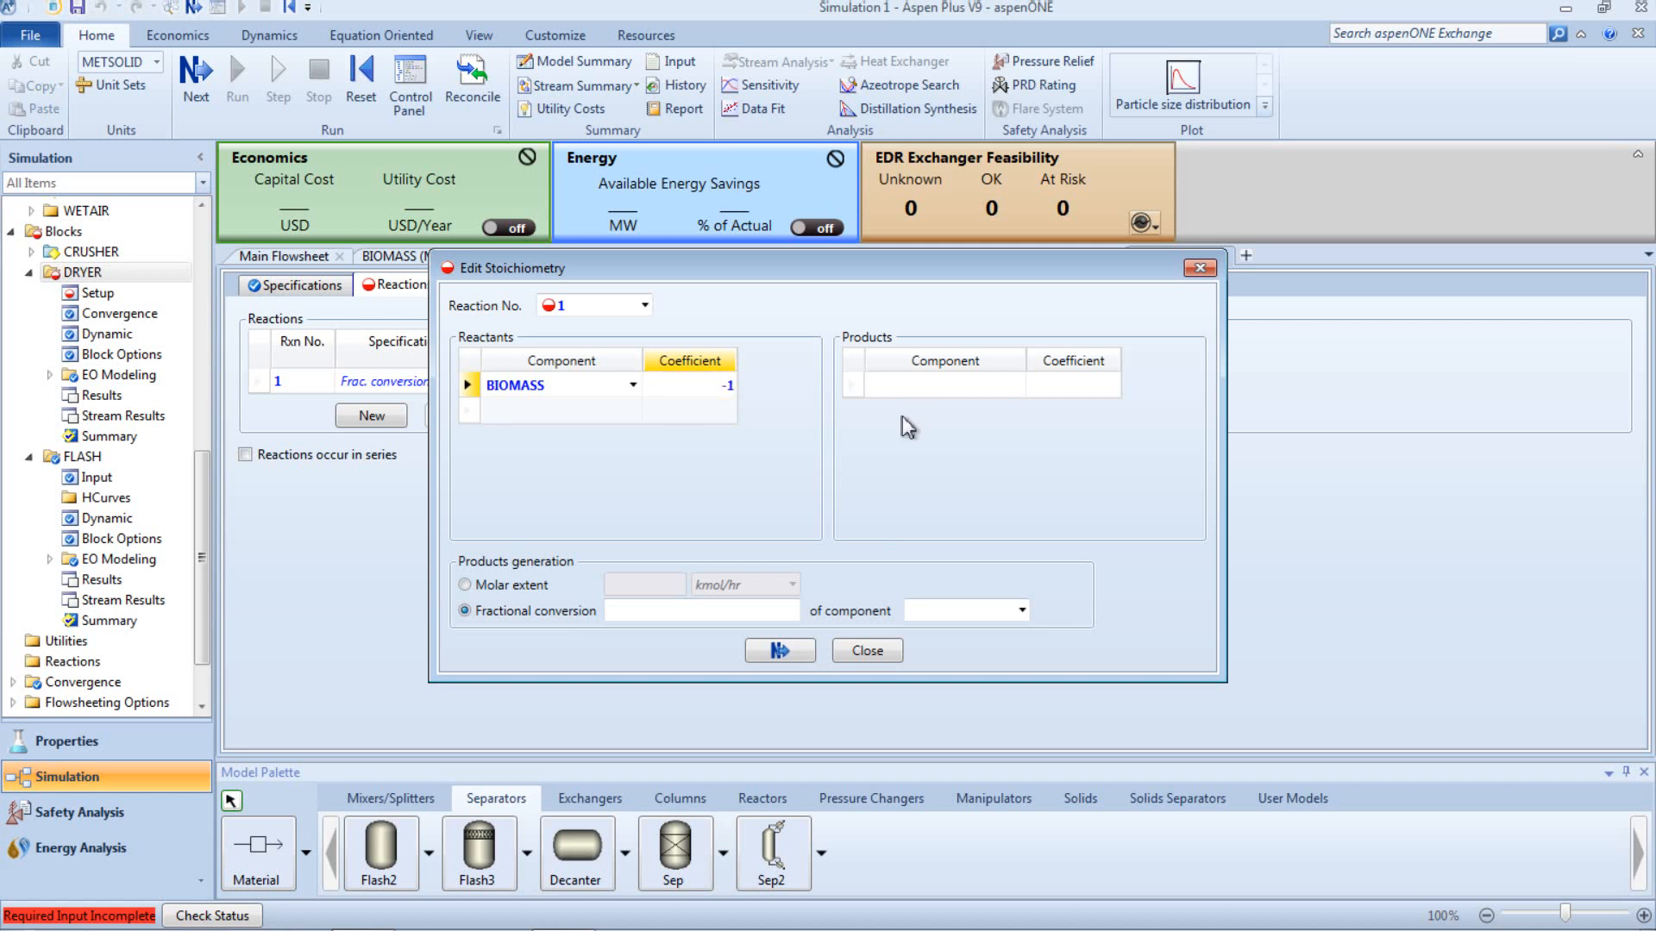
# Step: Add WATER as the product of reaction 1 with a coefficient of 0.0555084
pyautogui.click(951, 388)
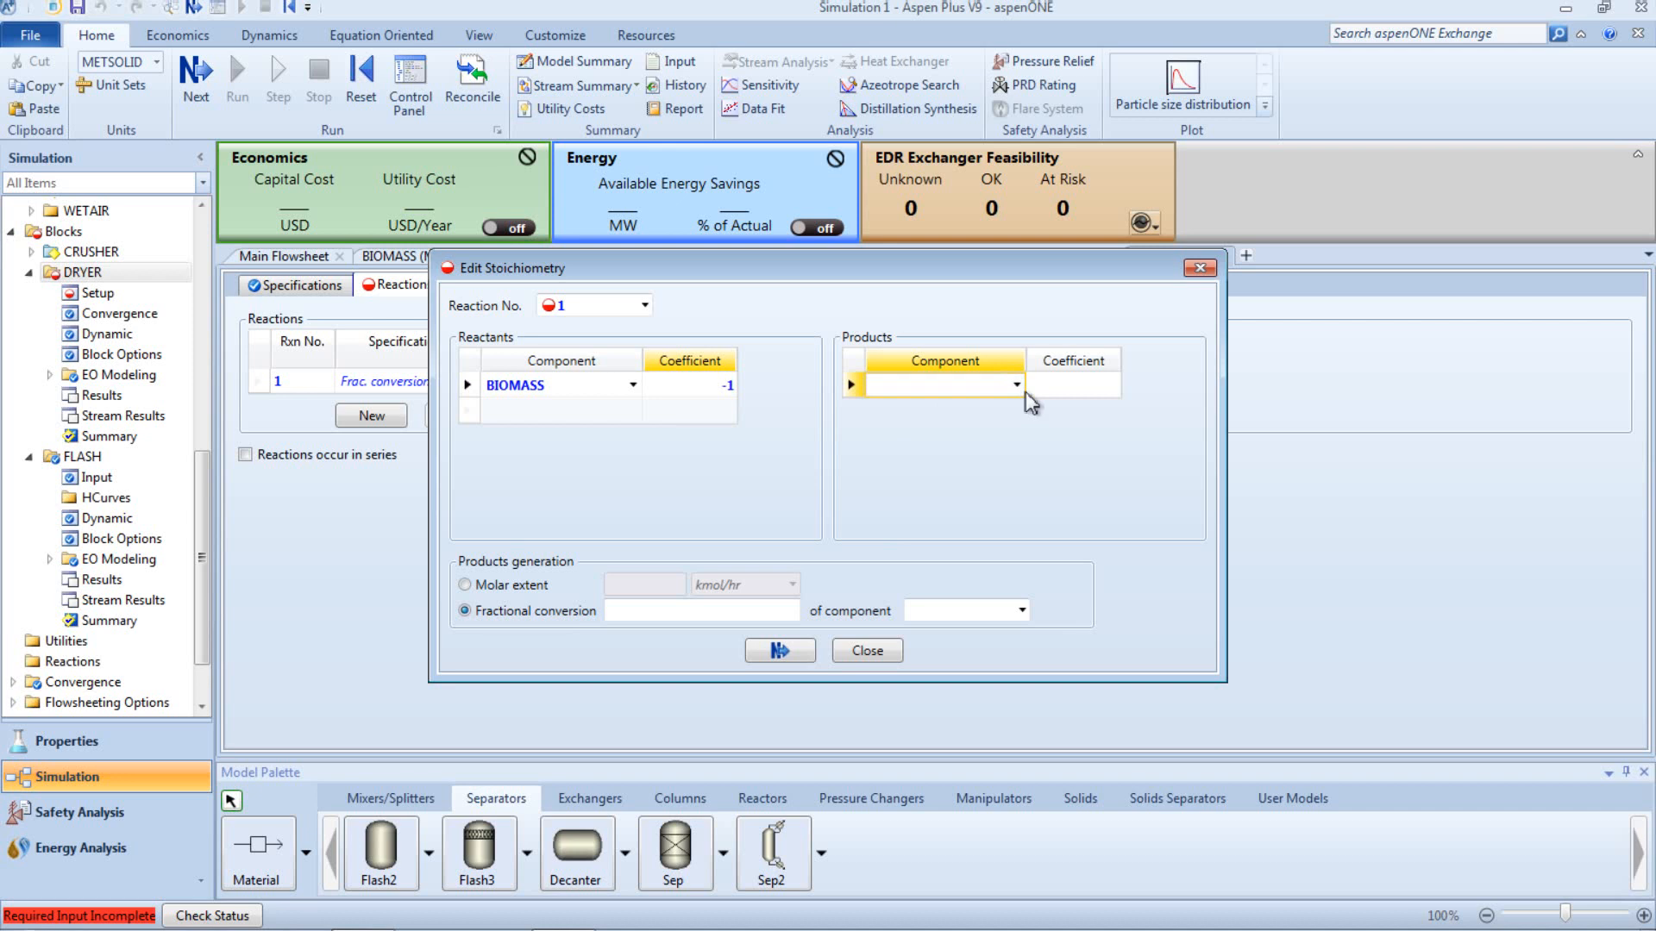
pyautogui.click(1018, 388)
pyautogui.click(985, 424)
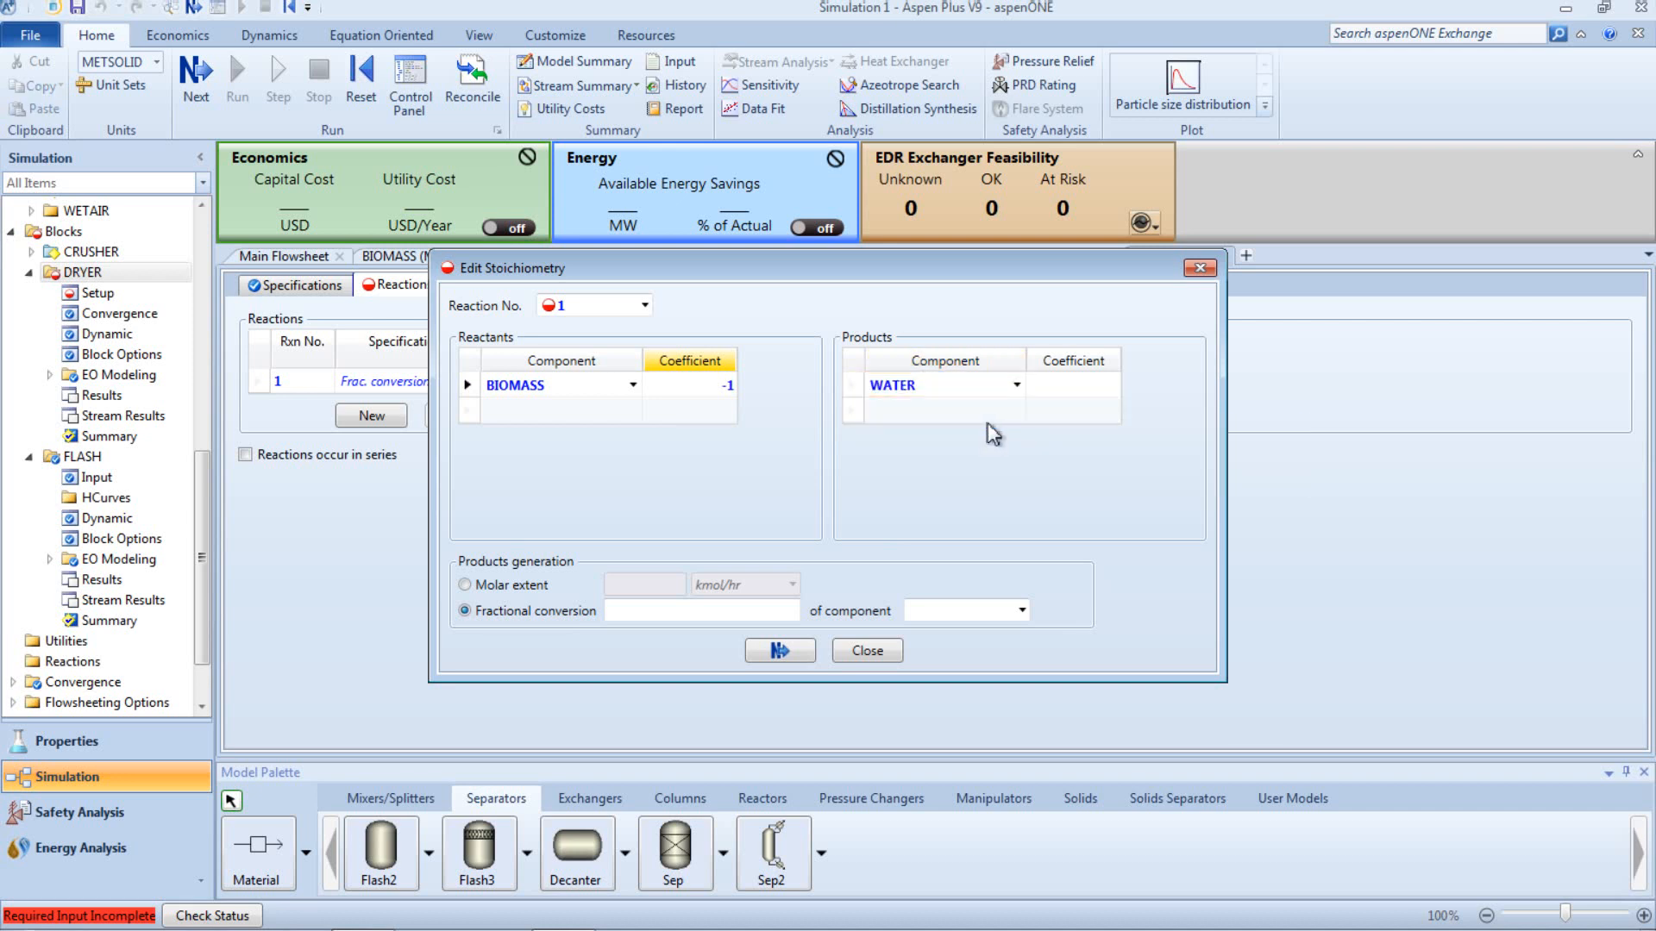
pyautogui.click(1054, 395)
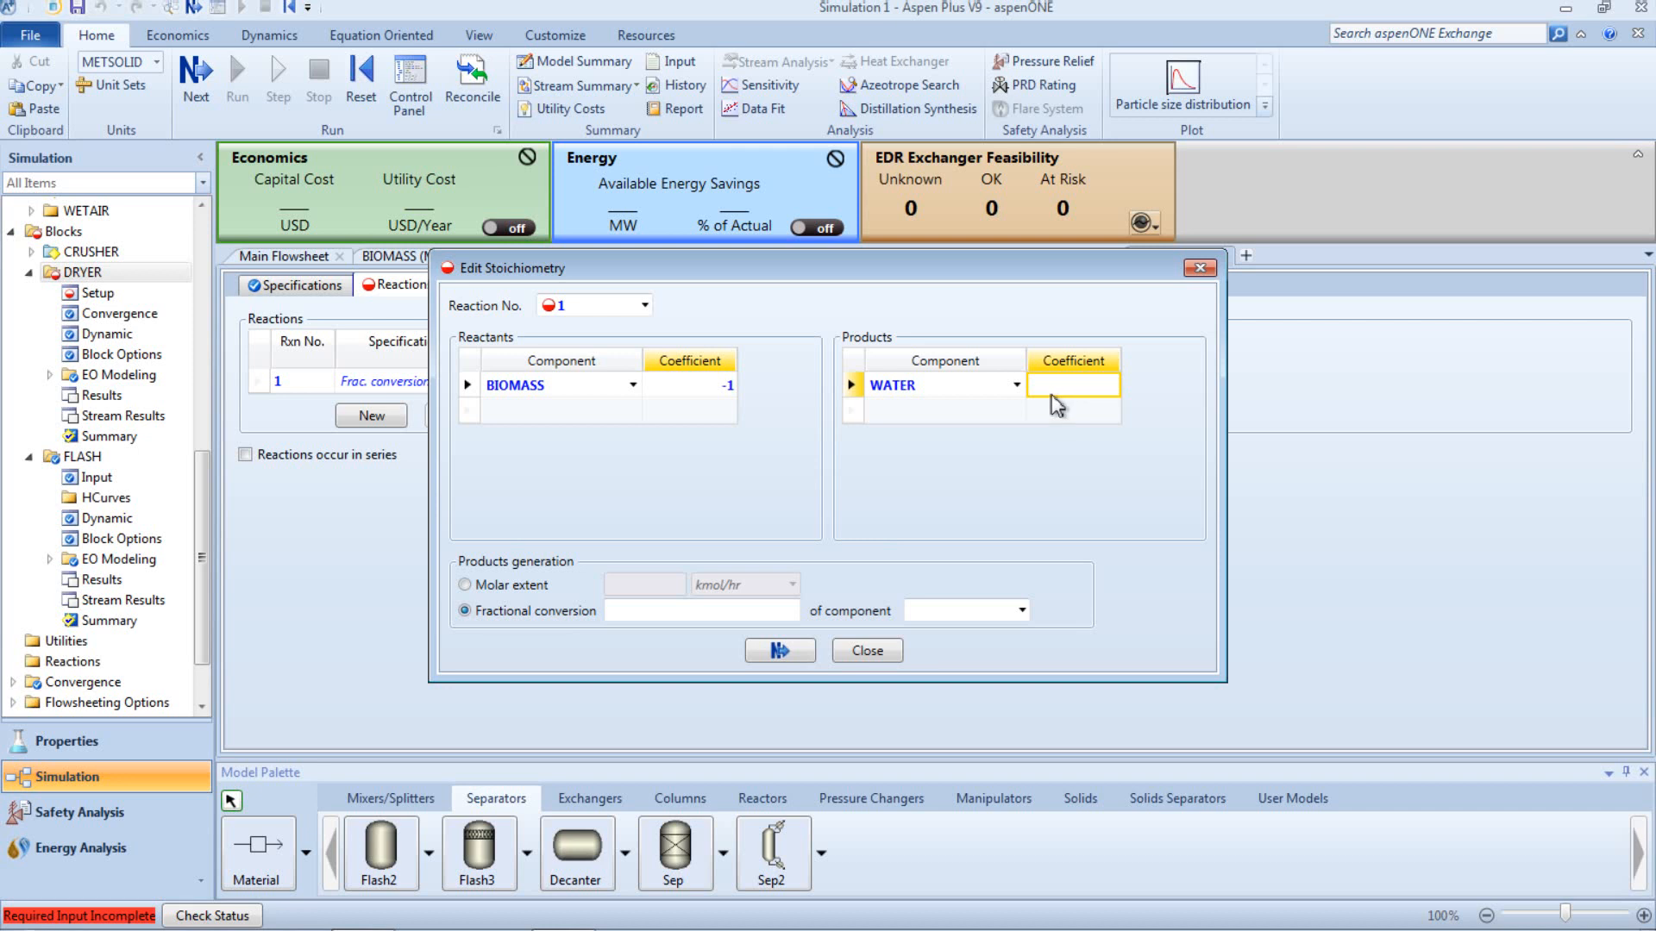
pyautogui.write('0.0555084')
pyautogui.click(1035, 483)
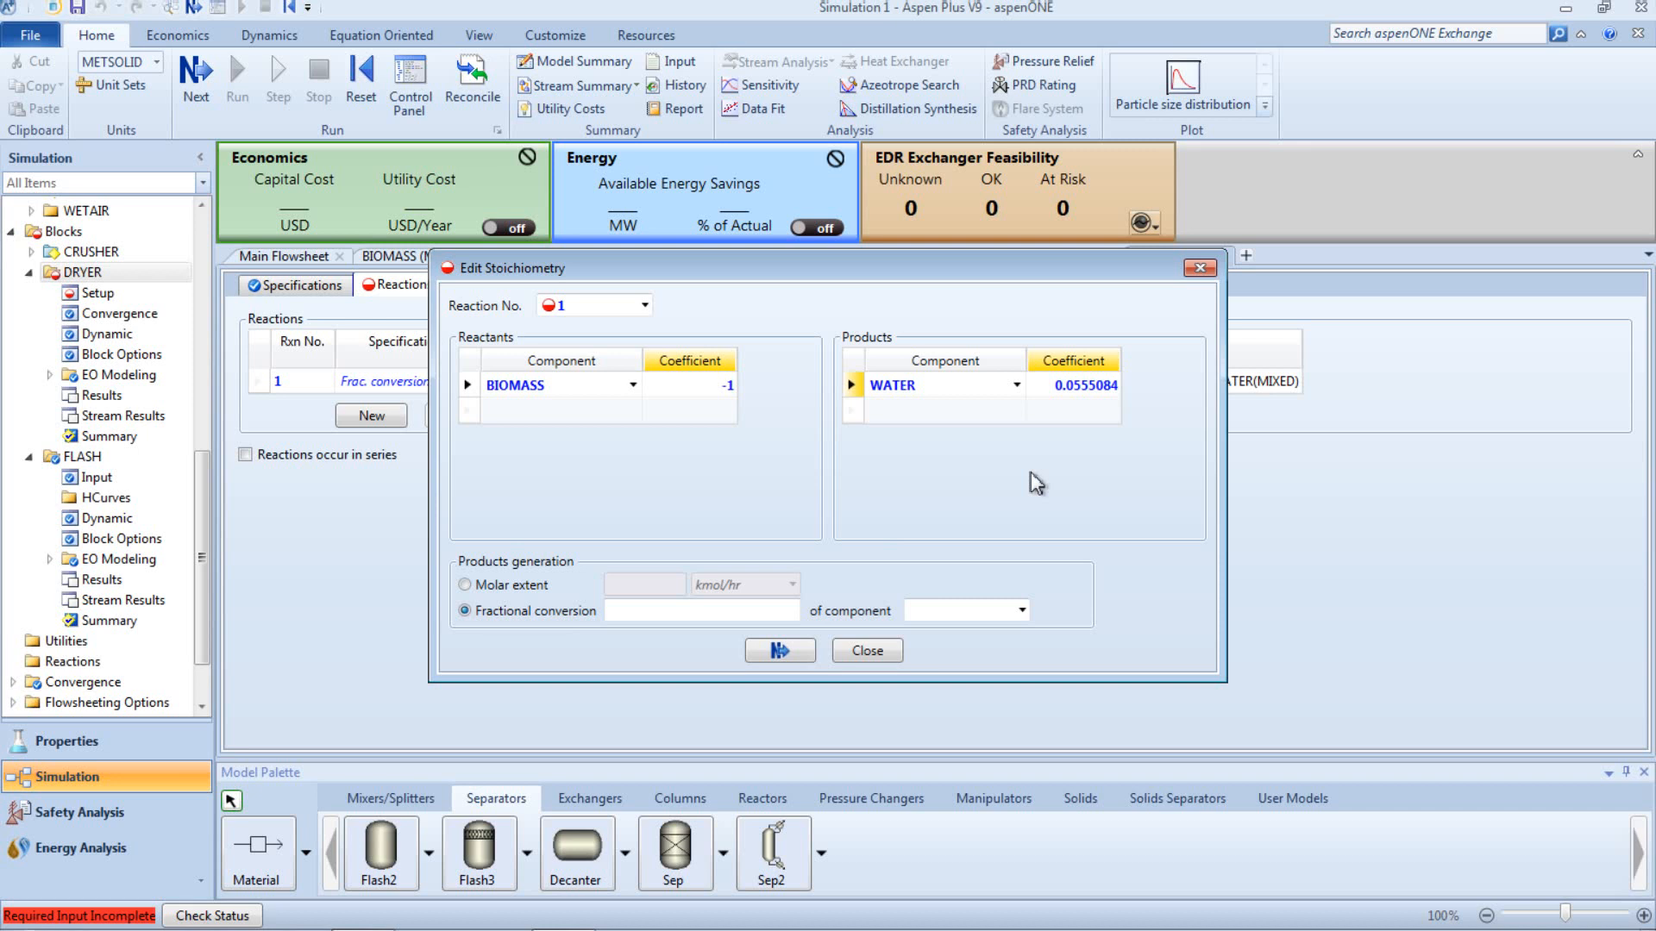
# Step: Set reaction 1's fractional conversion to 0.32 of component BIOMASS and close the stoichiometry editor
pyautogui.click(794, 613)
pyautogui.write('0.')
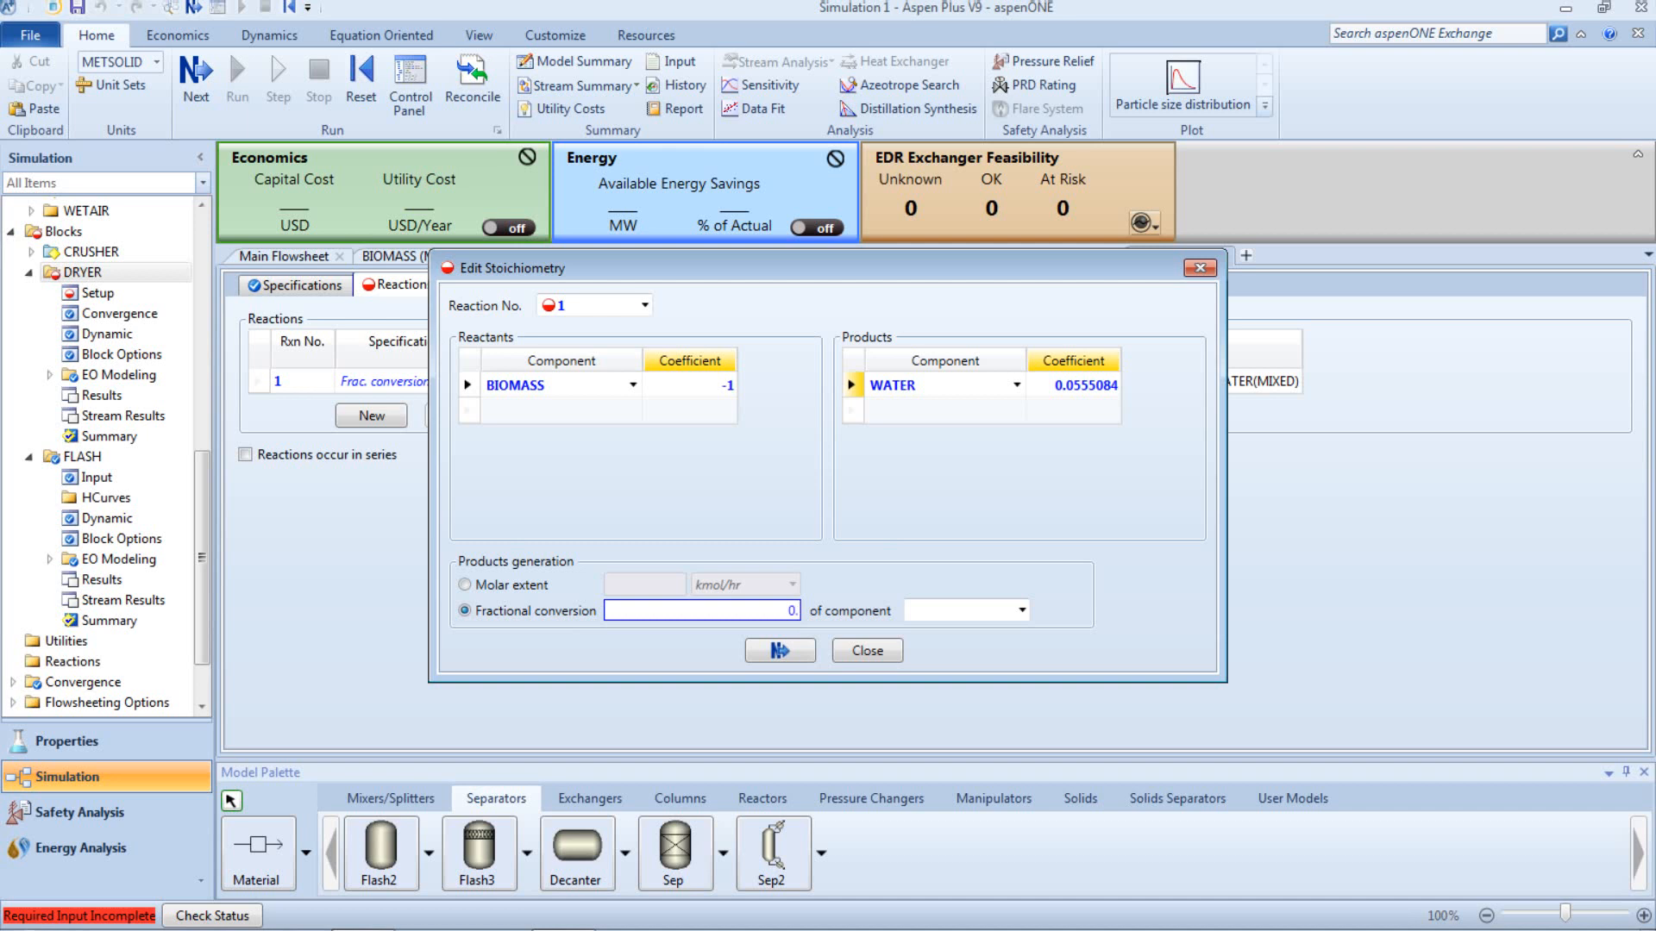
pyautogui.write('32')
pyautogui.click(943, 591)
pyautogui.click(1021, 614)
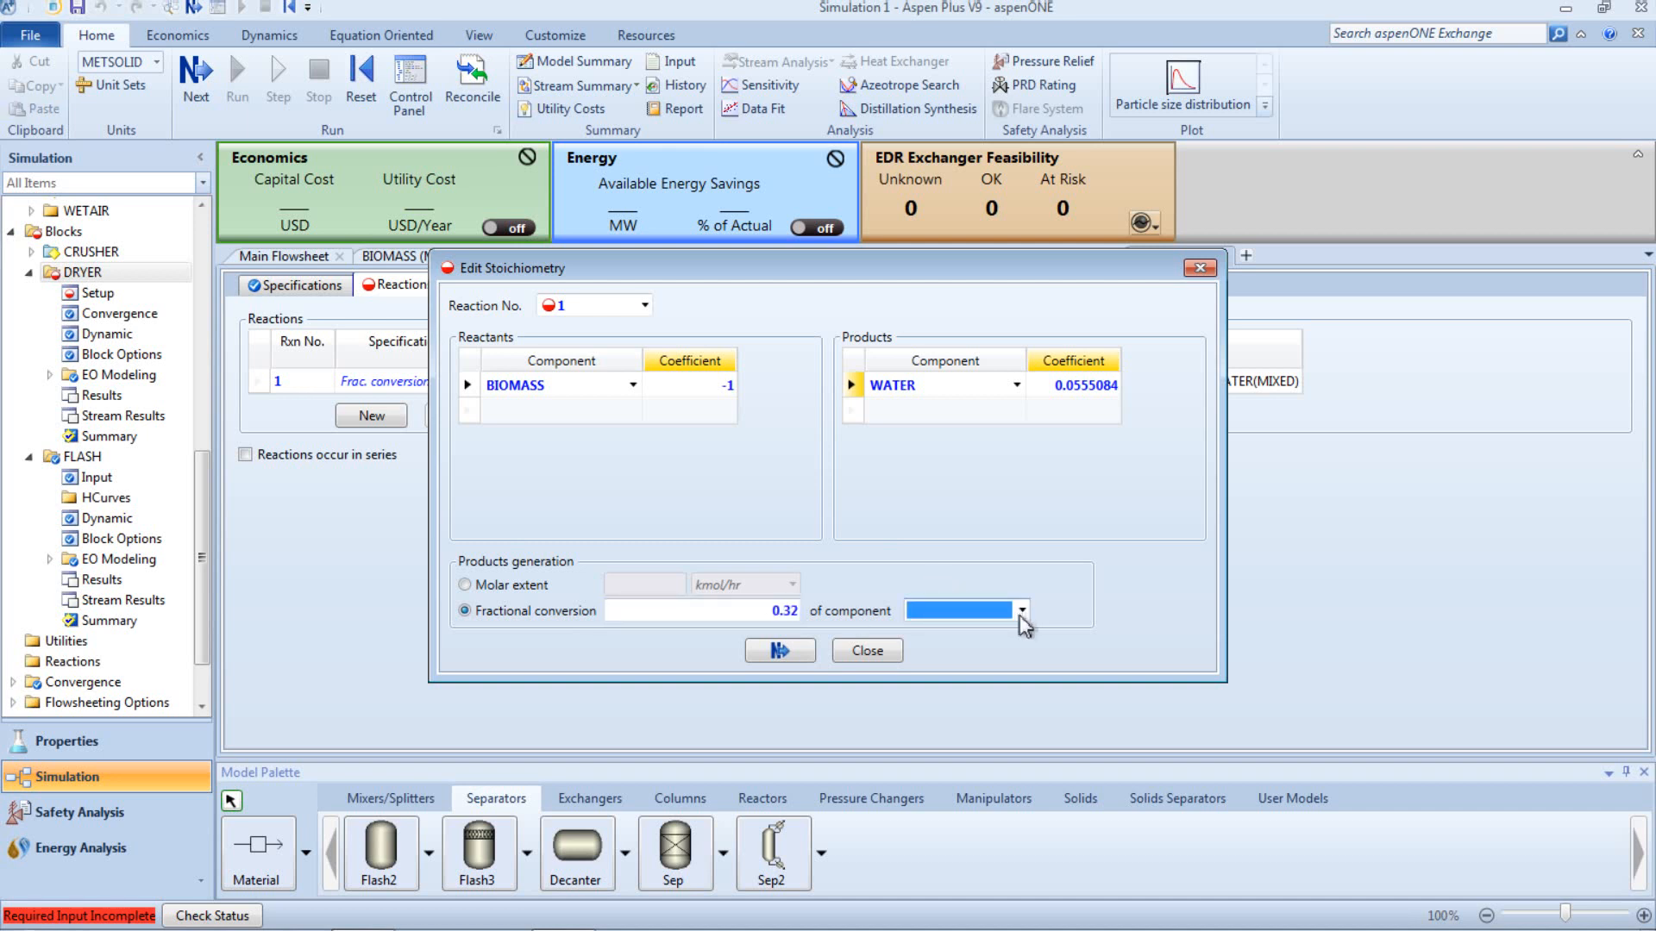
pyautogui.click(1019, 616)
pyautogui.click(1019, 615)
pyautogui.click(940, 628)
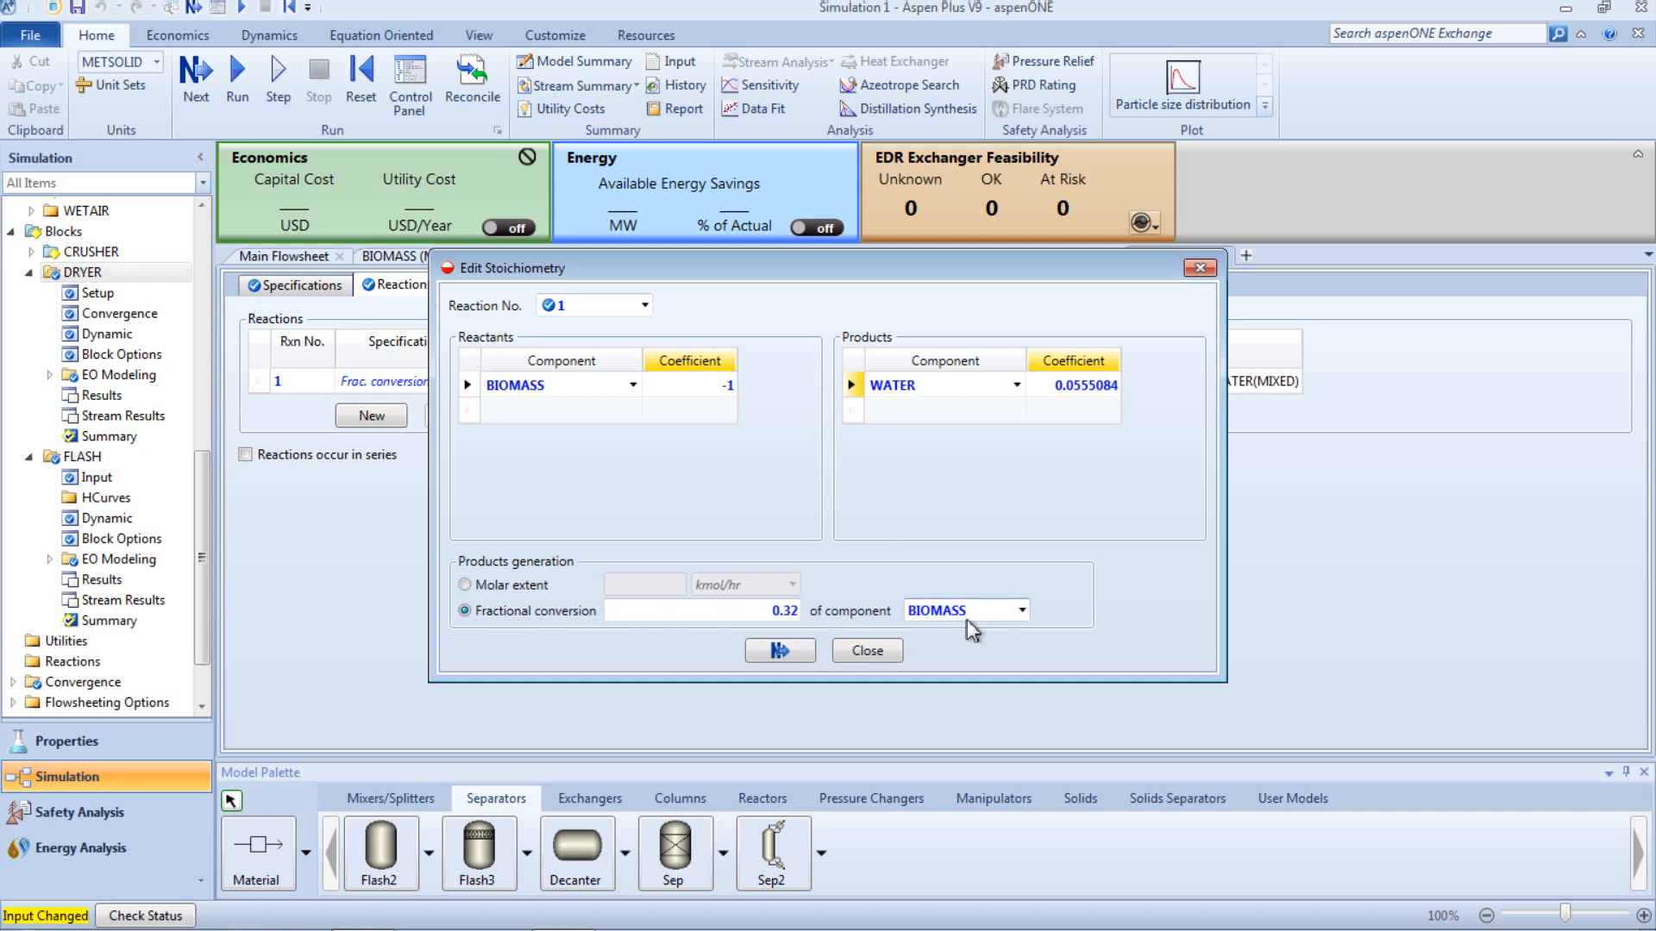
pyautogui.click(795, 653)
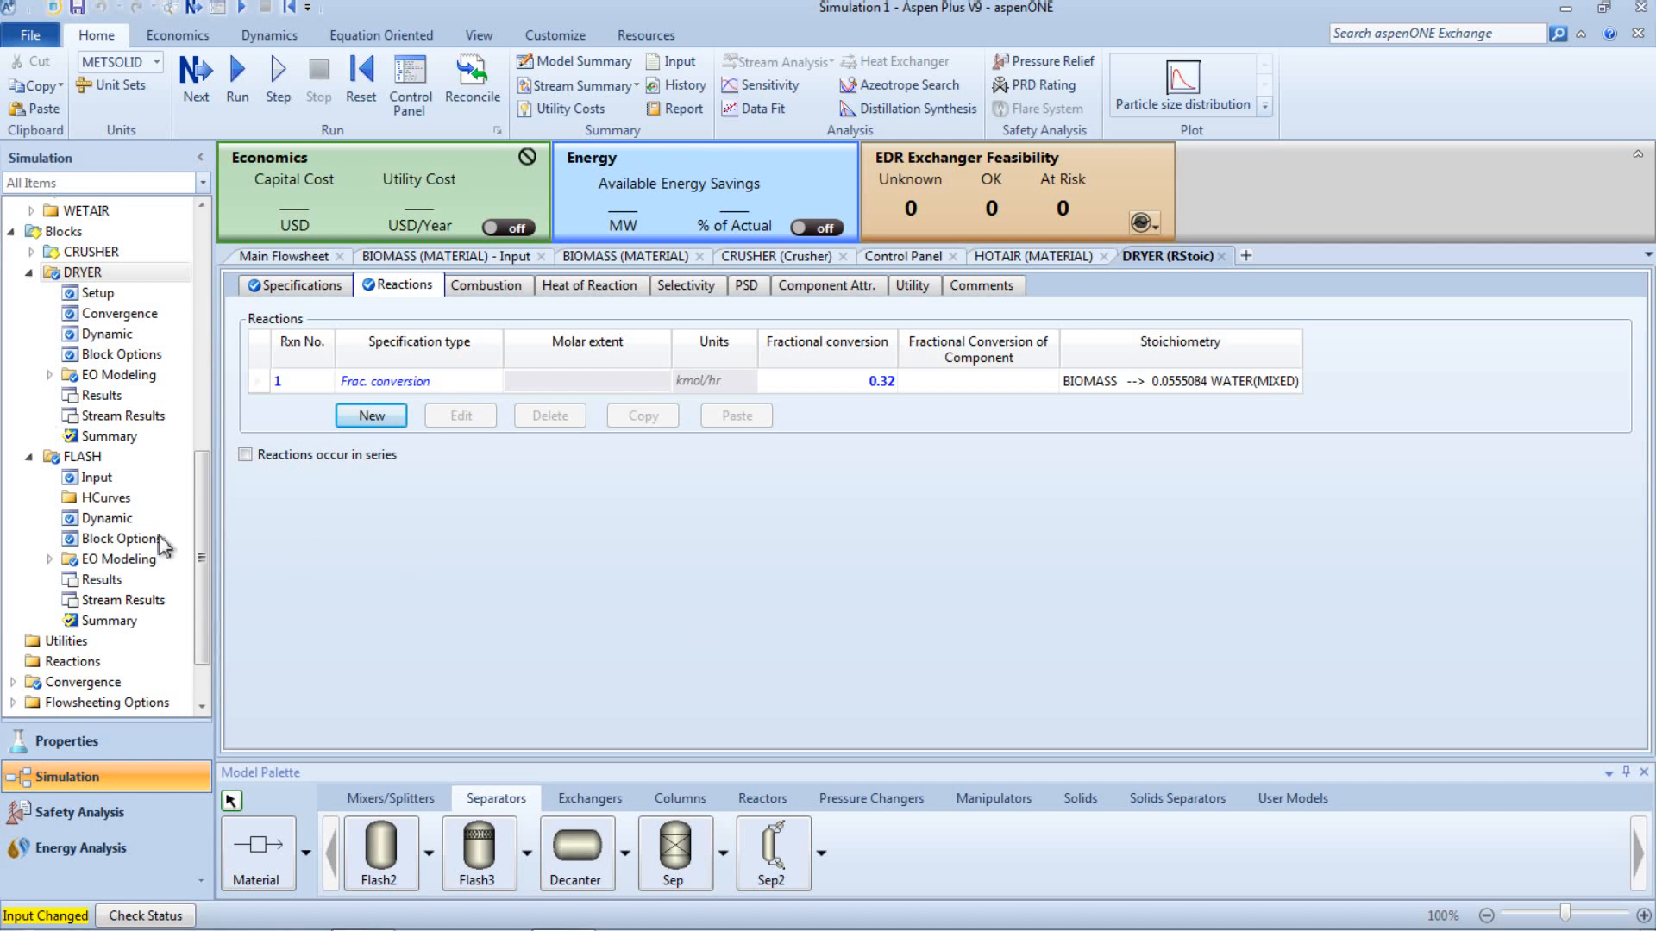
# Step: In the DRYER's component attributes, set the PROXANAL MOISTURE element of BIOMASS in substream NCPSD to 1
pyautogui.moveTo(205, 647); pyautogui.dragTo(219, 291)
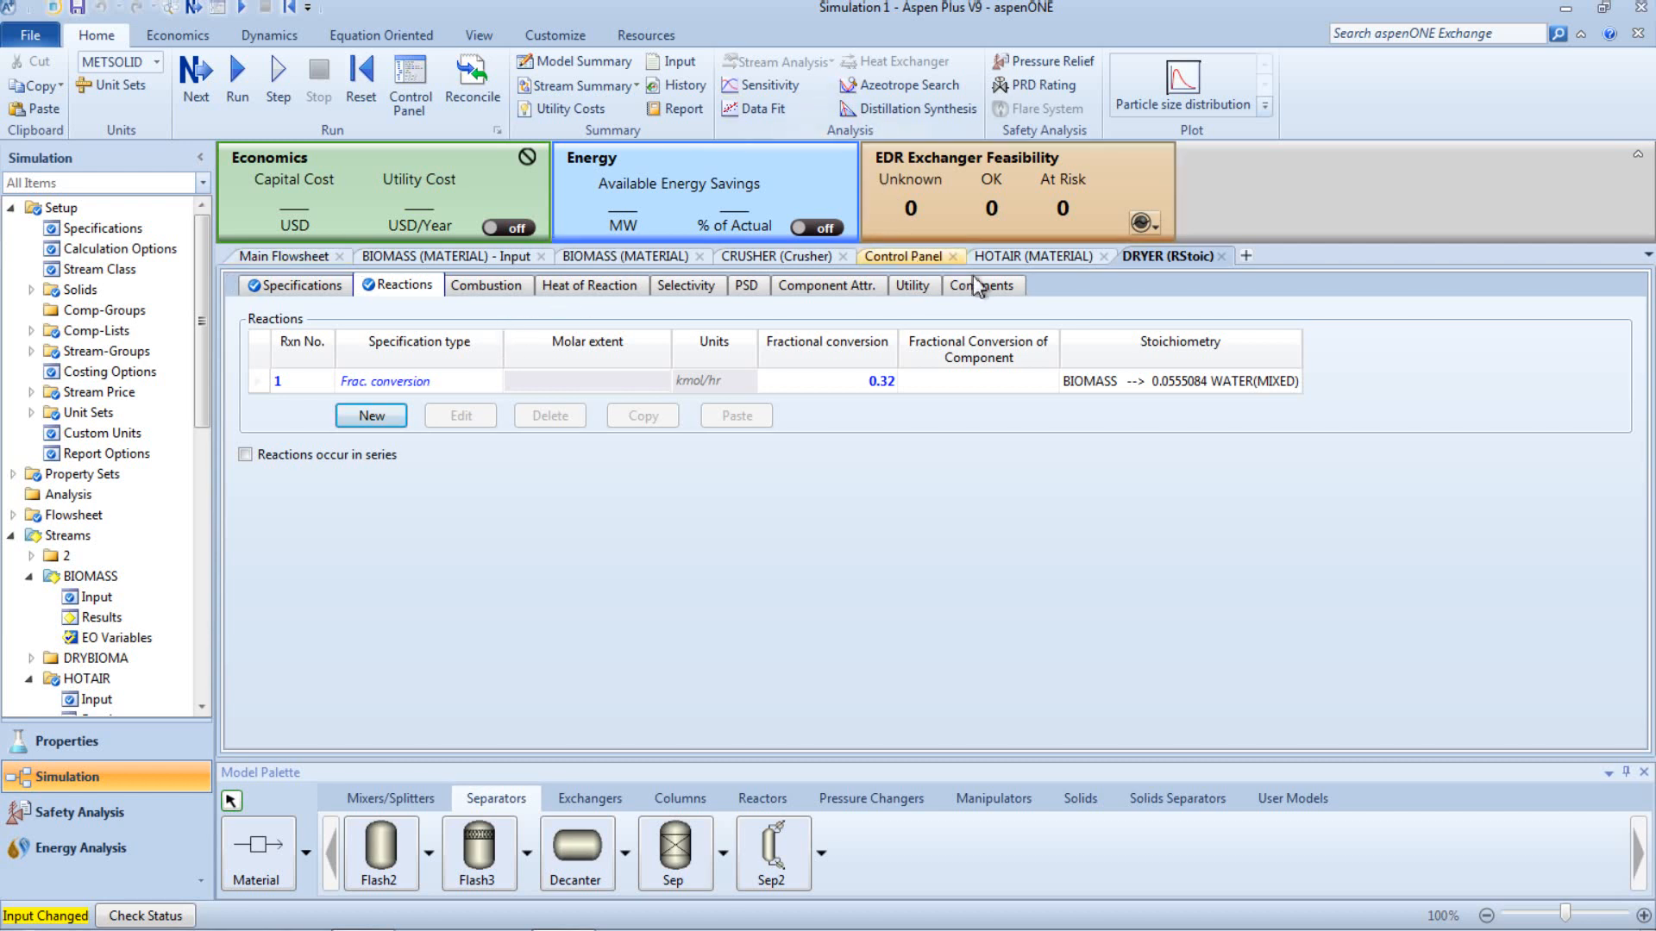
pyautogui.click(845, 291)
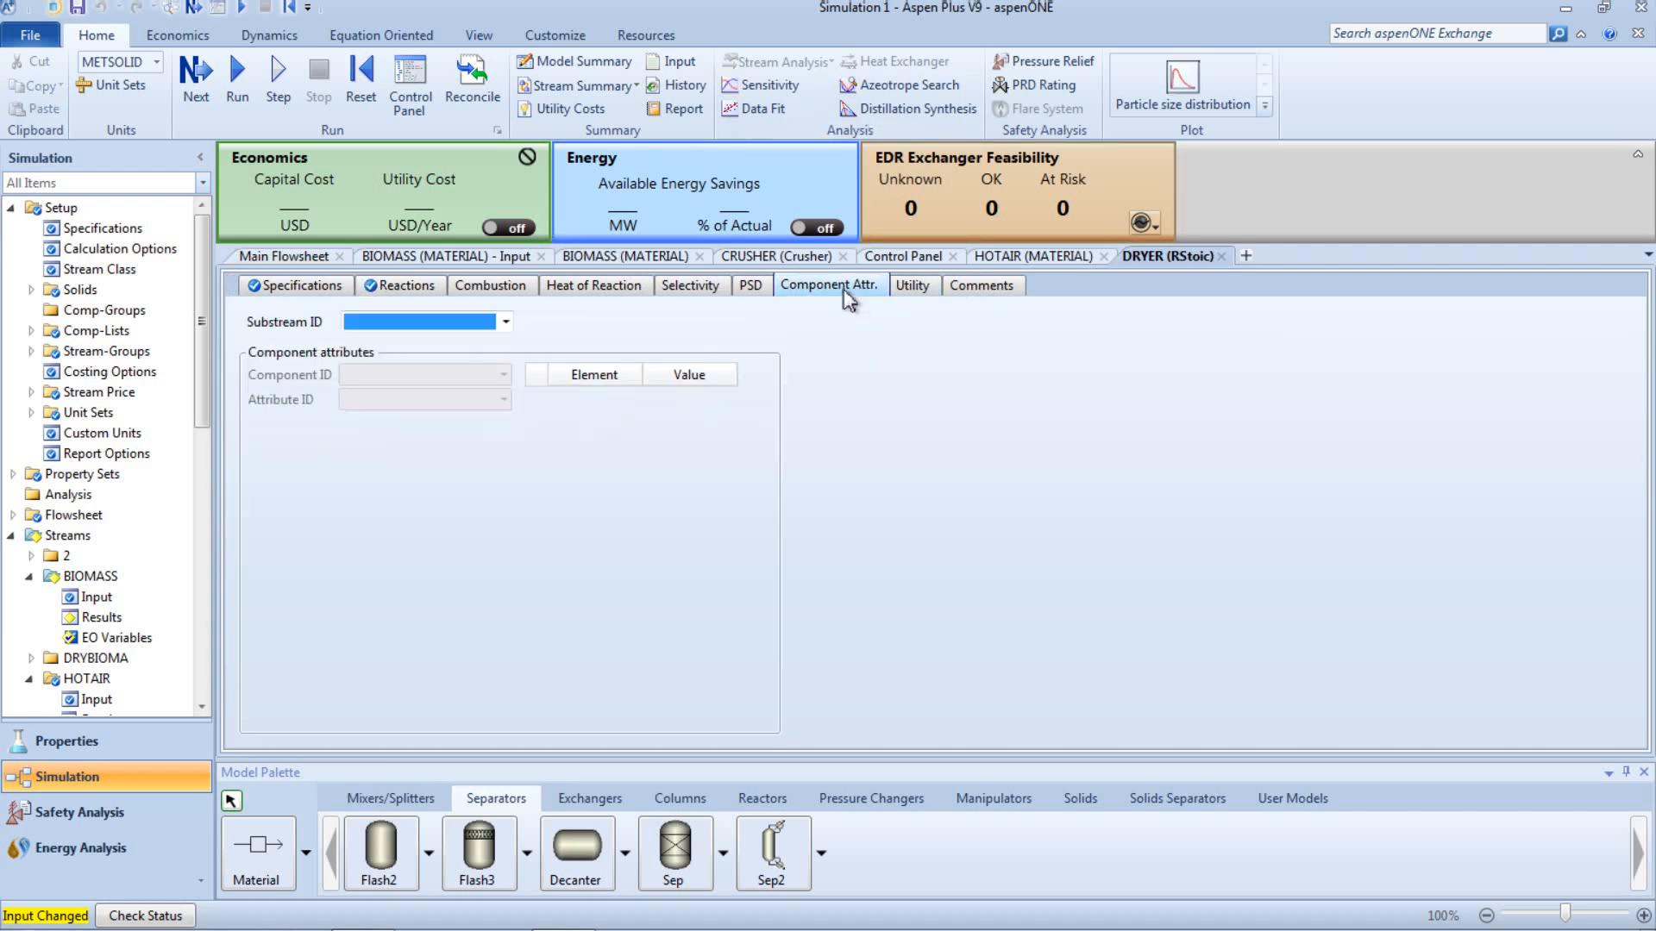
pyautogui.click(505, 322)
pyautogui.click(488, 345)
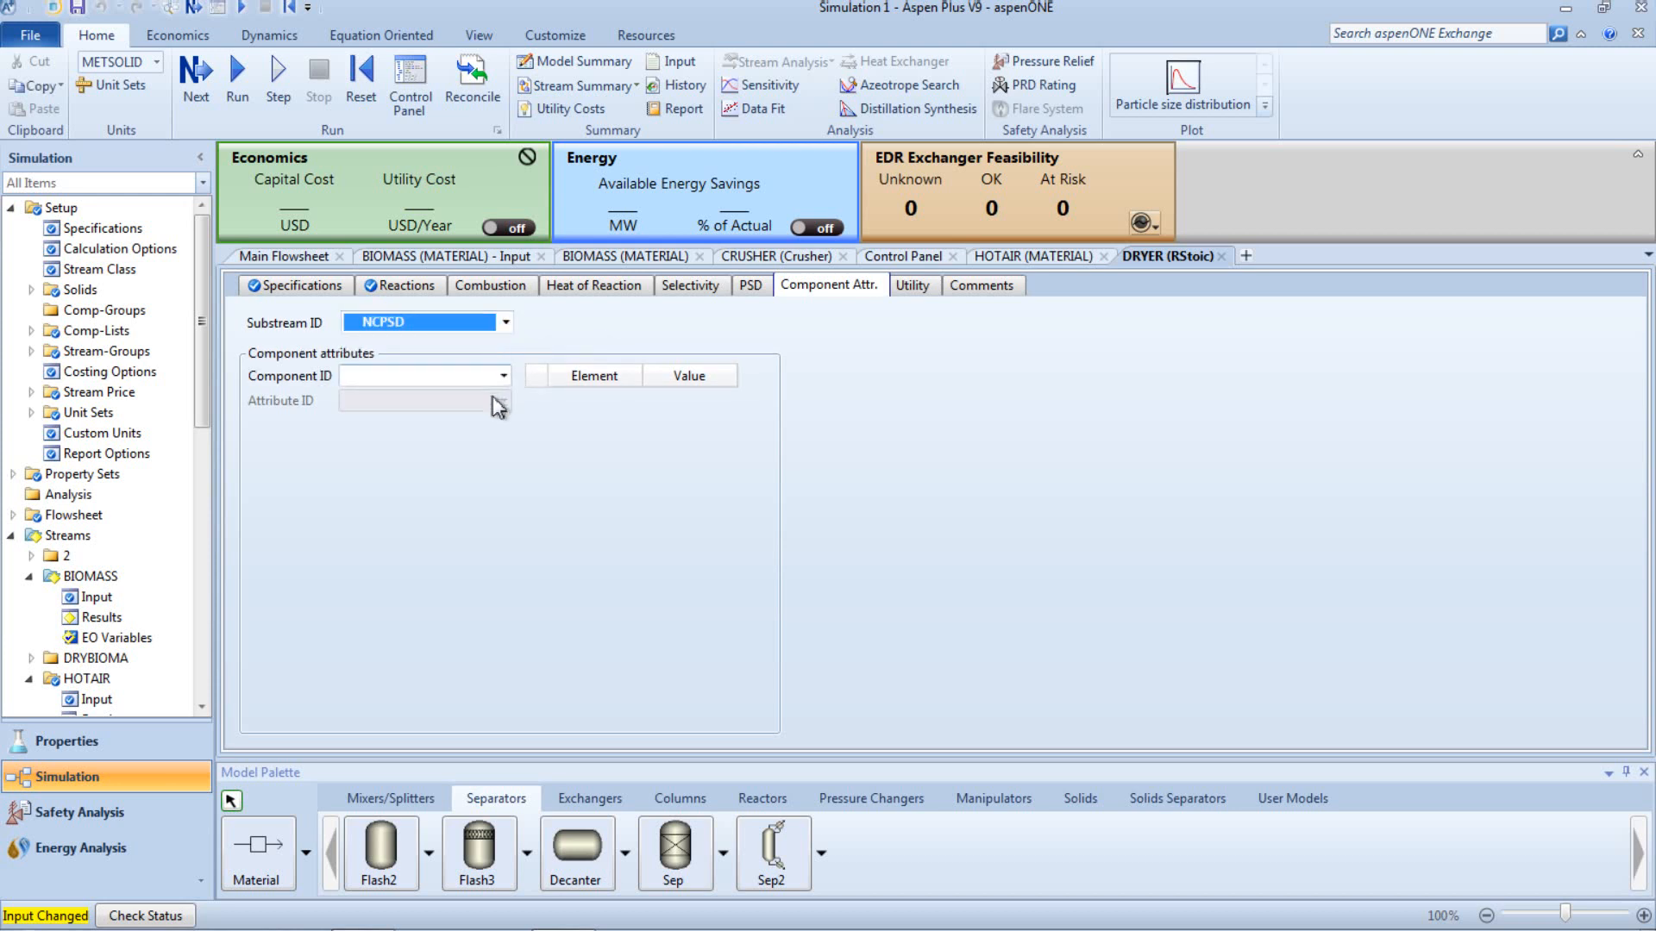
pyautogui.click(504, 377)
pyautogui.click(496, 395)
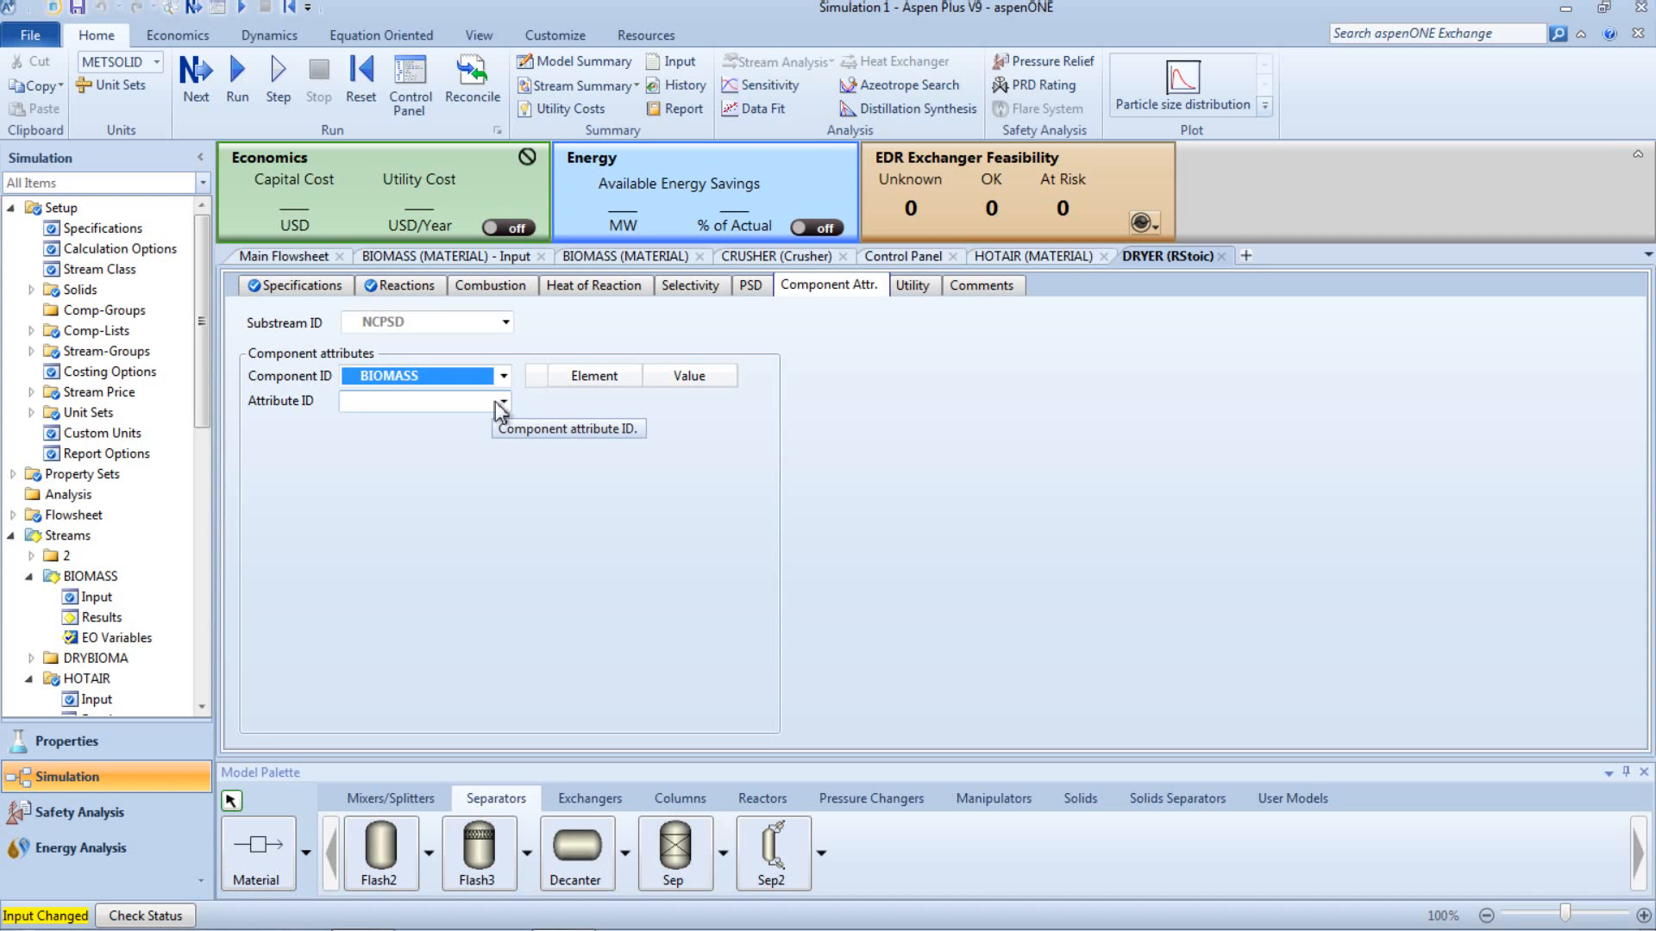
pyautogui.click(498, 401)
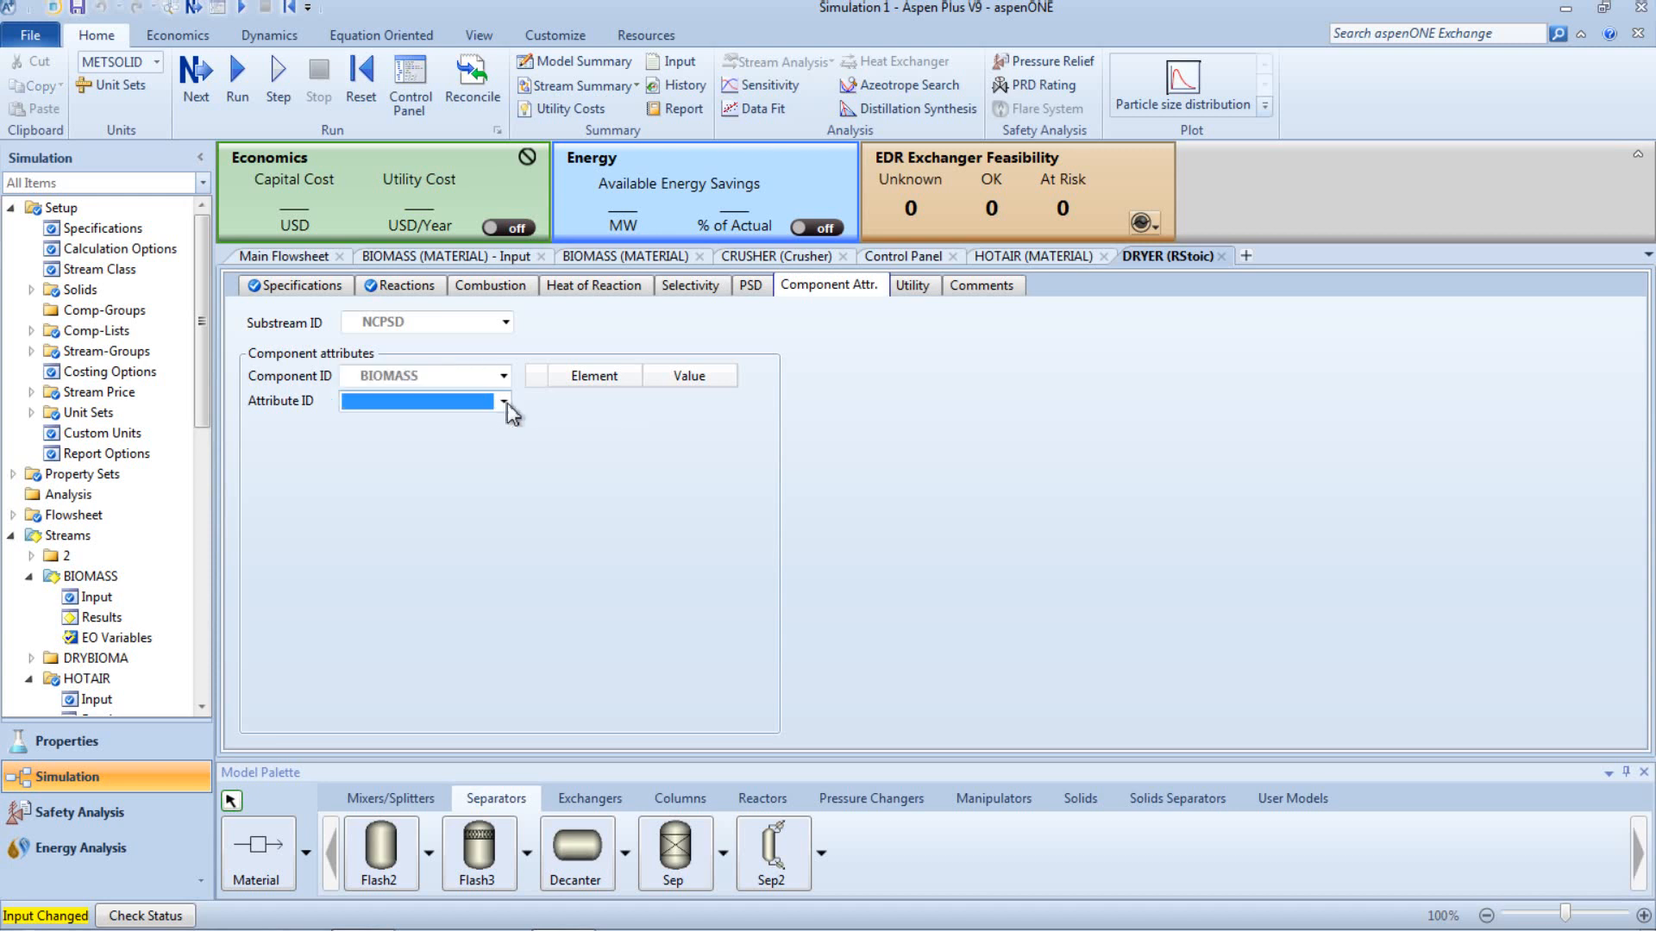
pyautogui.click(500, 402)
pyautogui.click(496, 422)
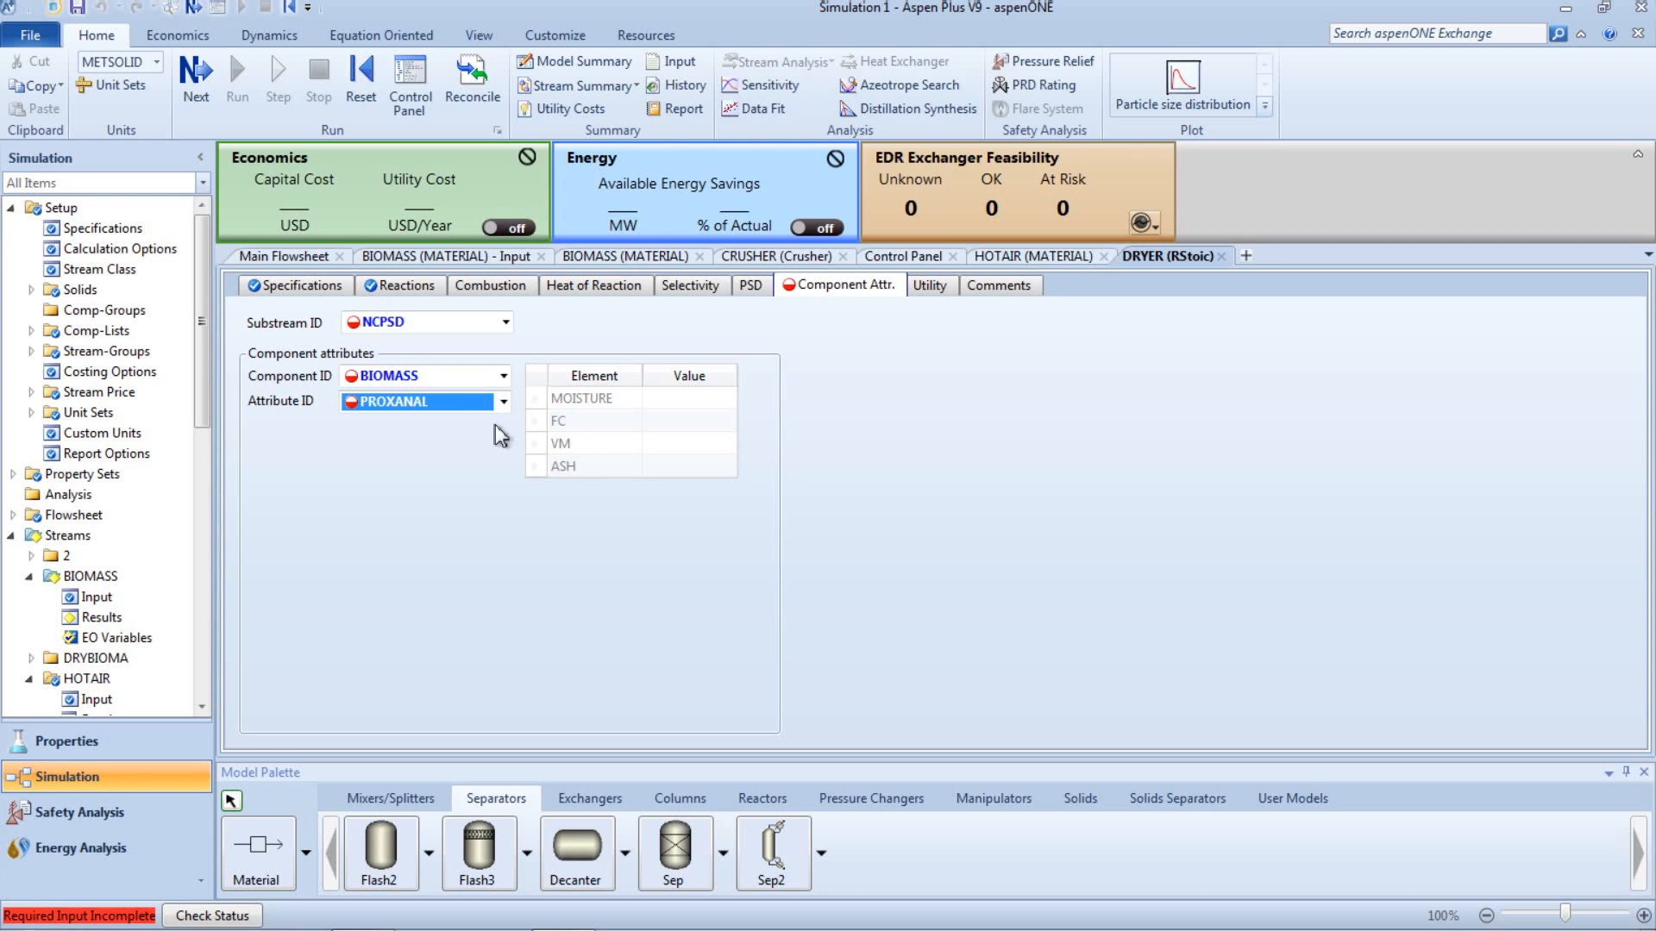
pyautogui.click(676, 402)
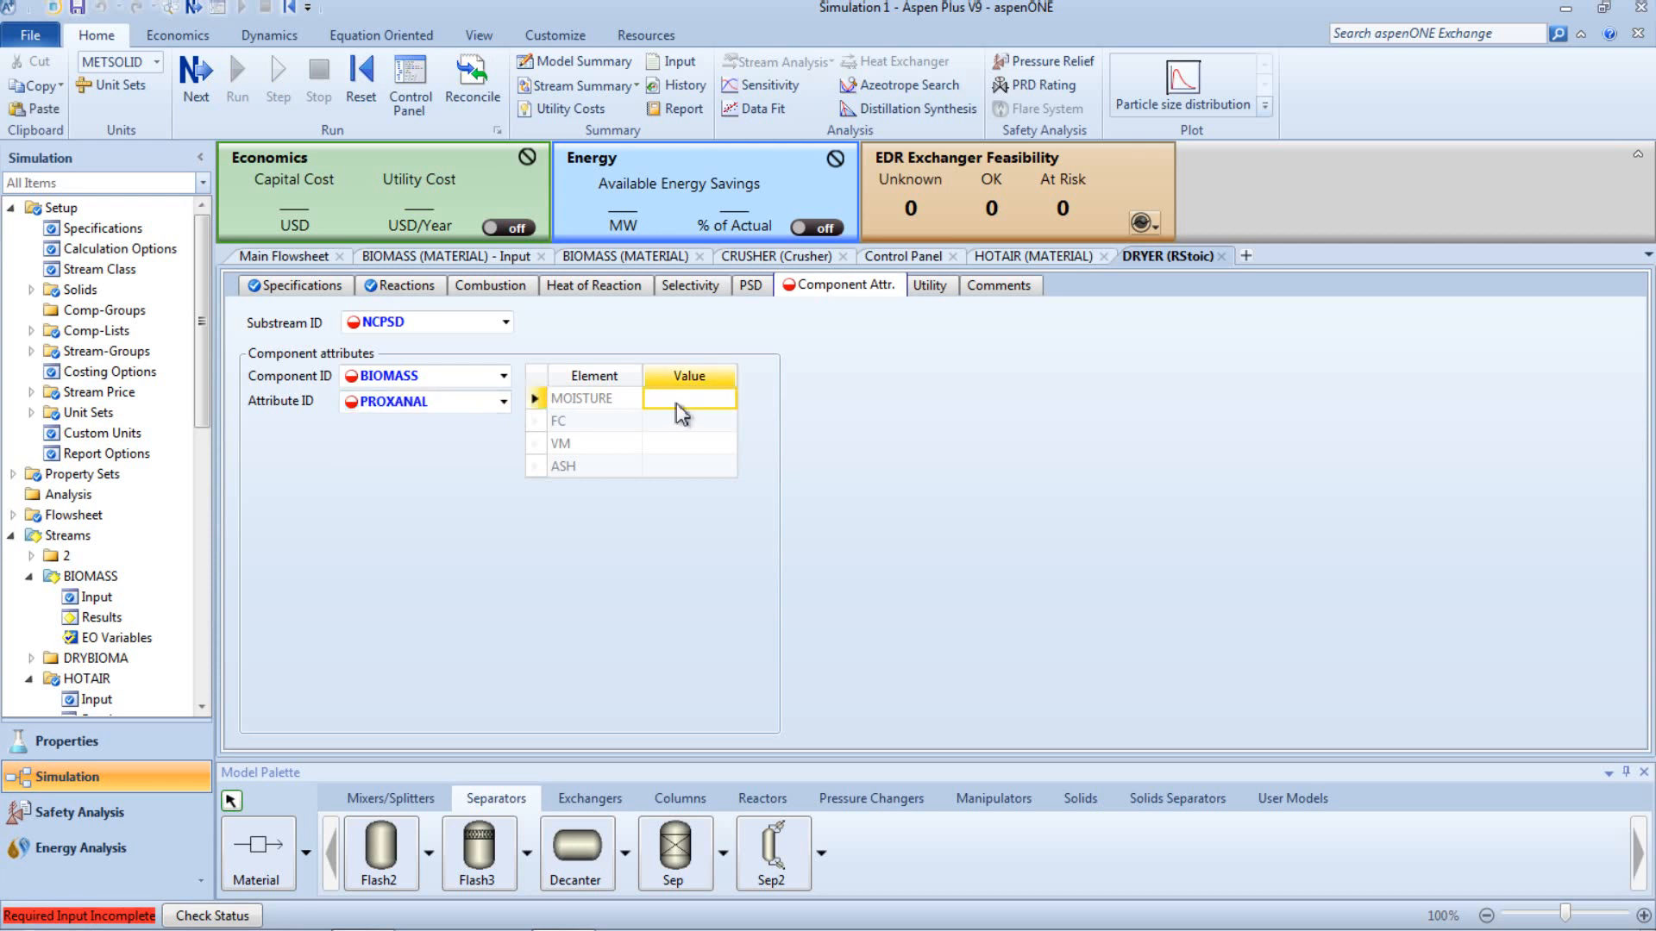
pyautogui.write('1')
pyautogui.click(873, 457)
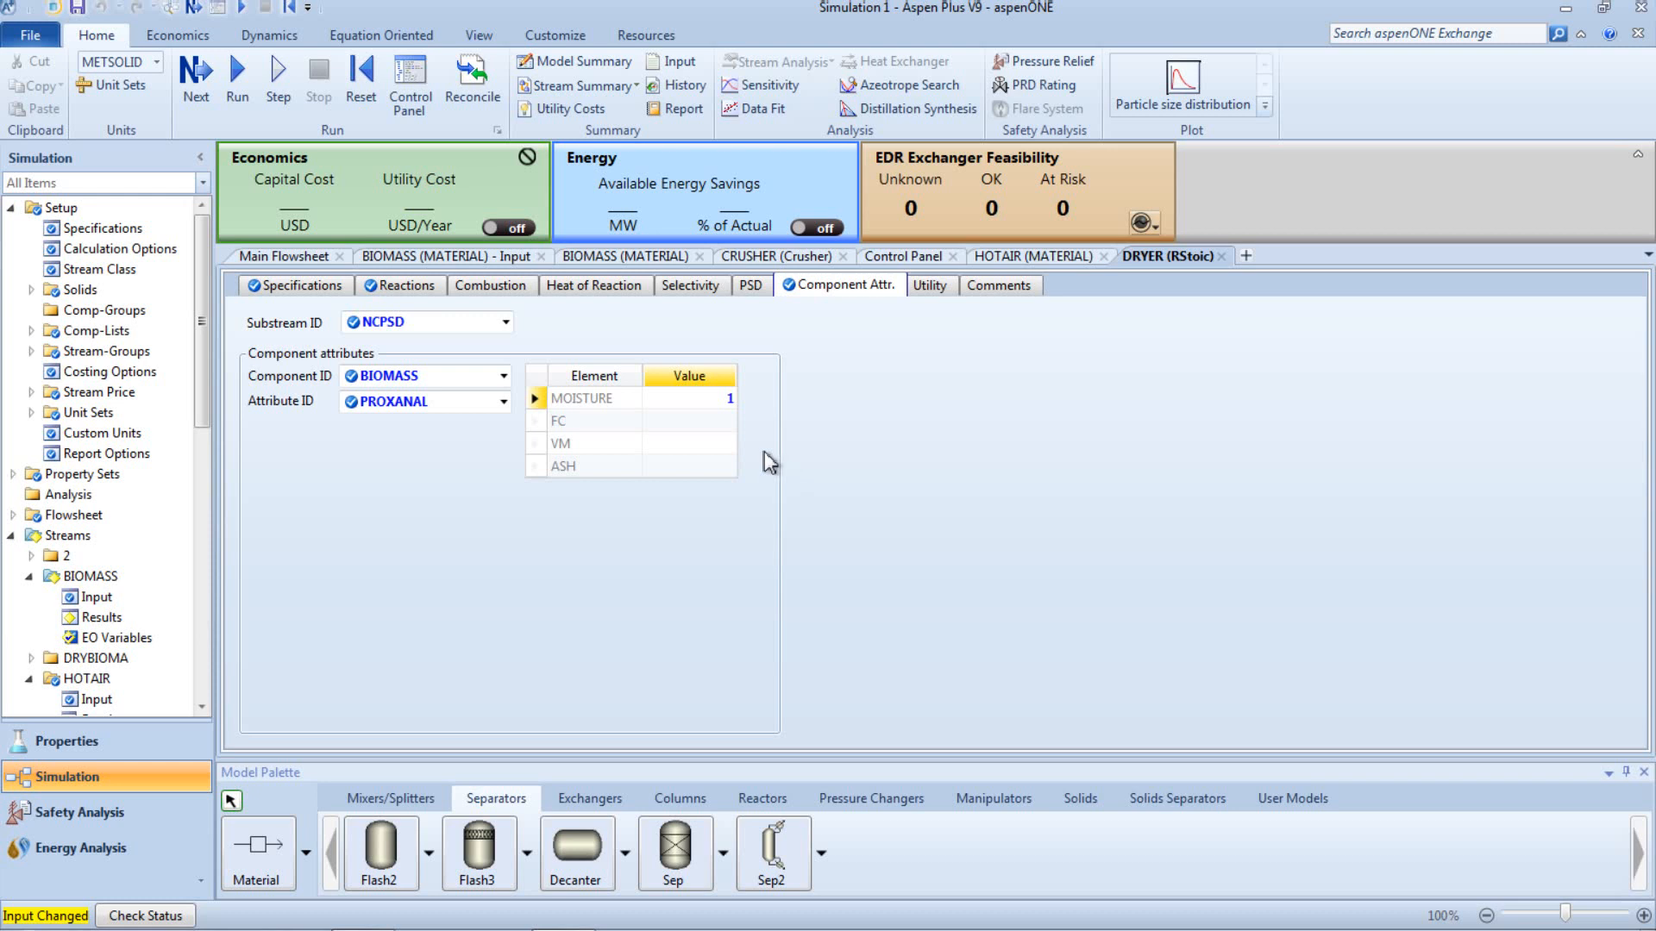
# Step: Add a Calculator block to the main flowsheet and place it just below the DRYER
pyautogui.click(298, 259)
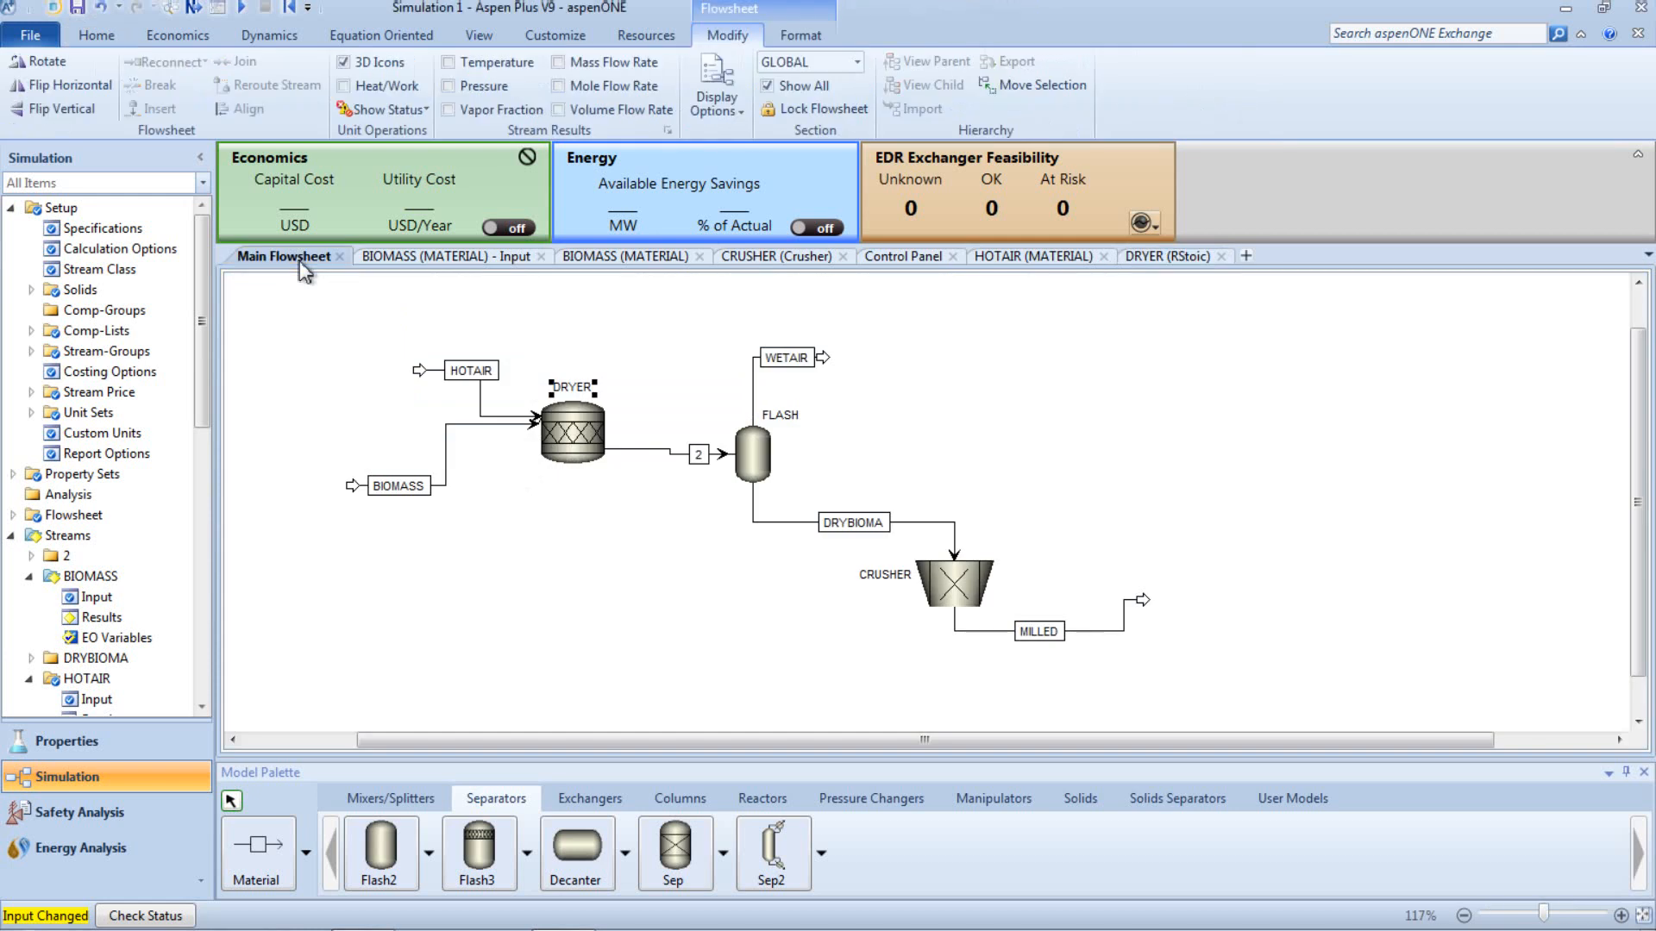
pyautogui.click(540, 547)
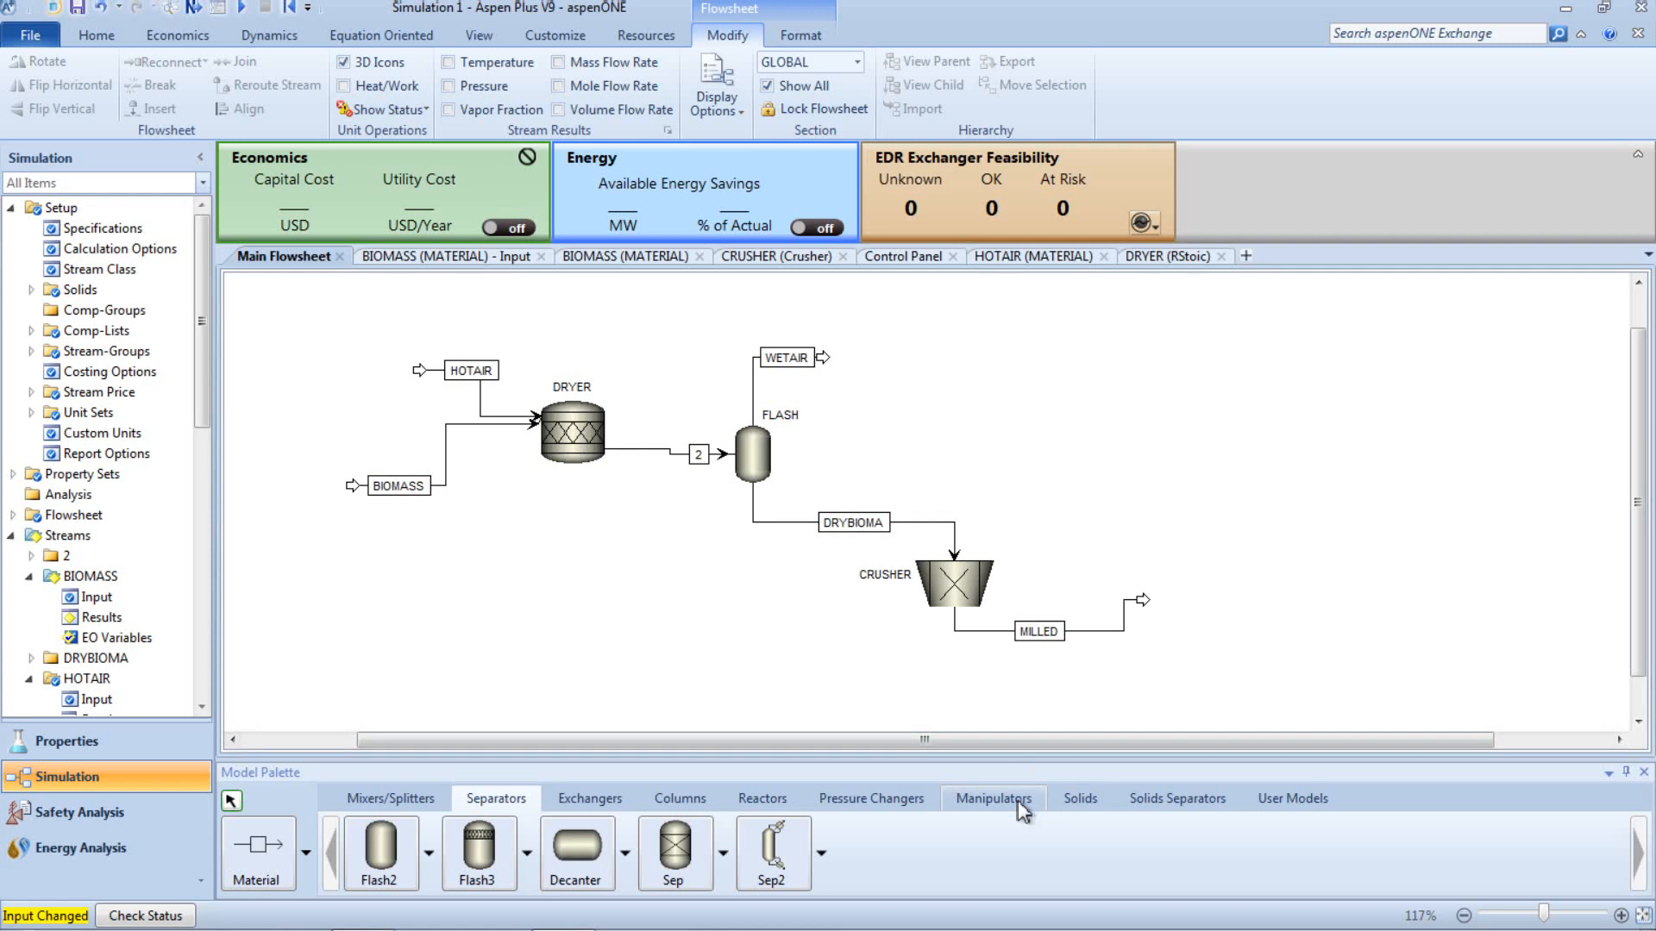
pyautogui.click(994, 798)
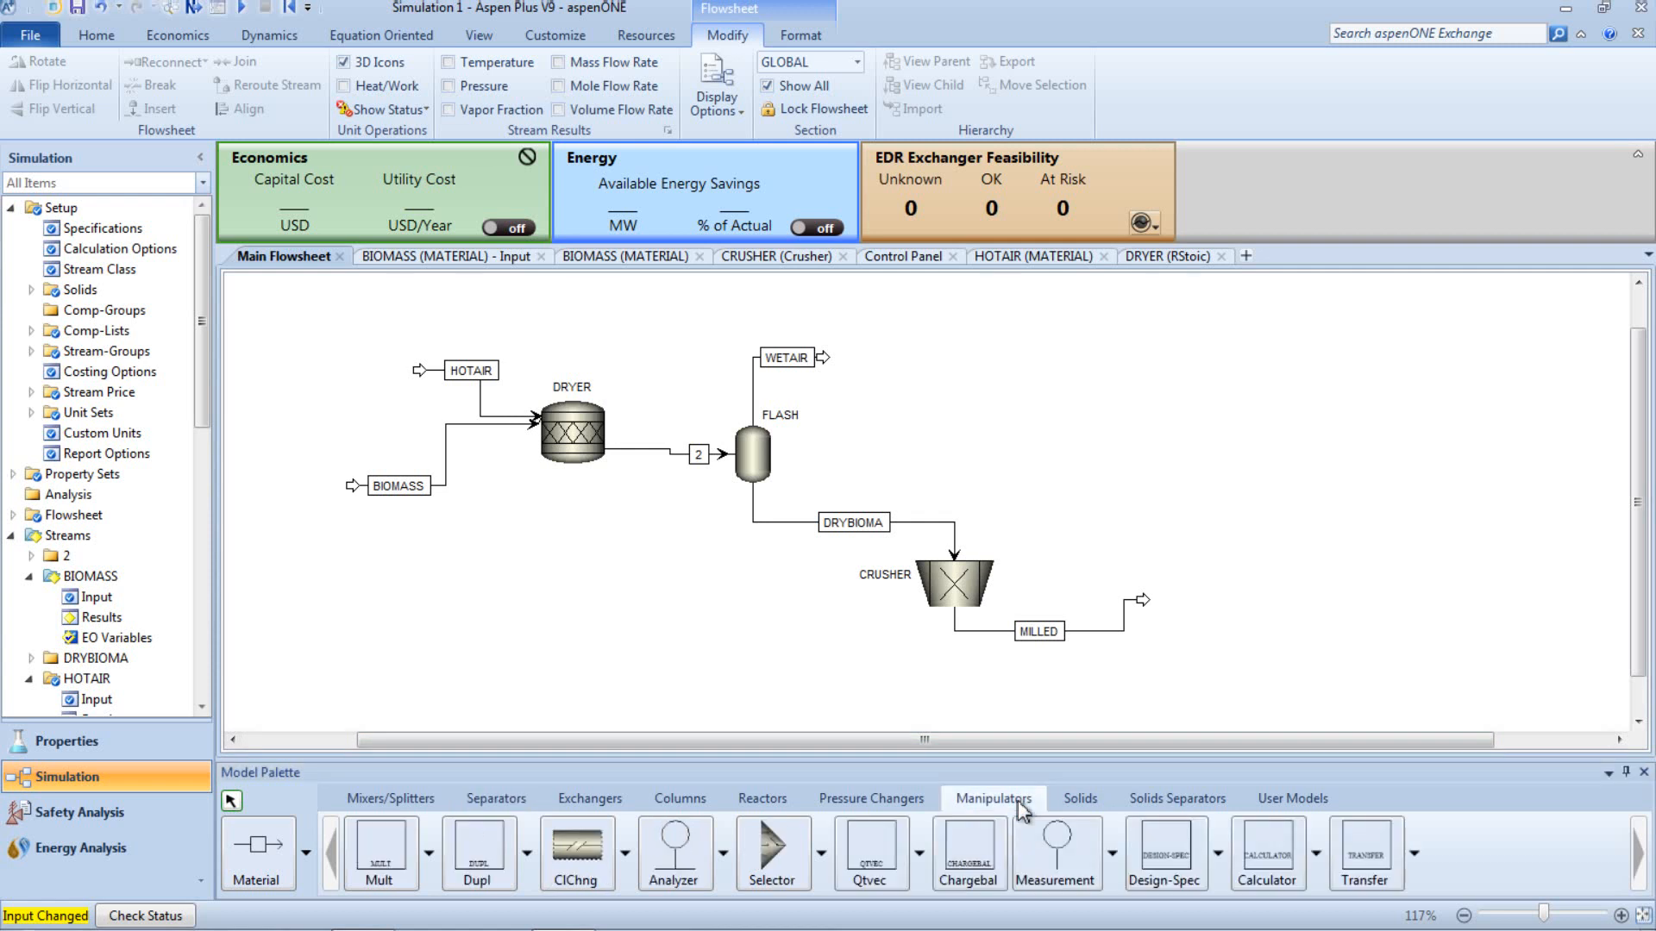
pyautogui.click(1275, 862)
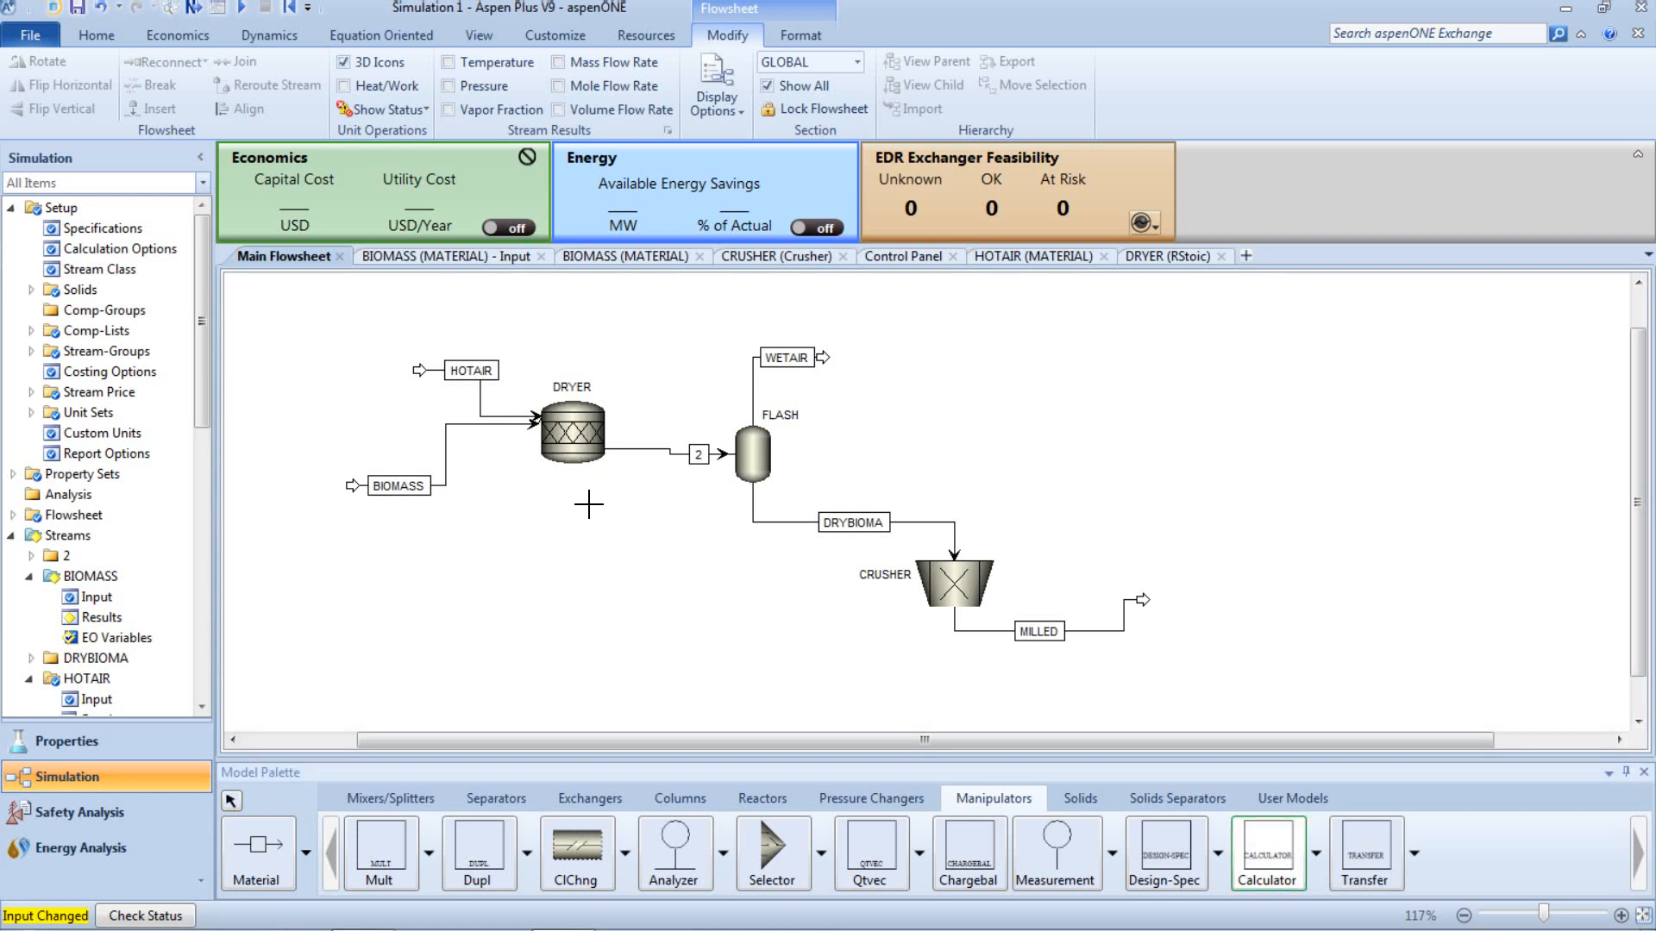
pyautogui.click(588, 504)
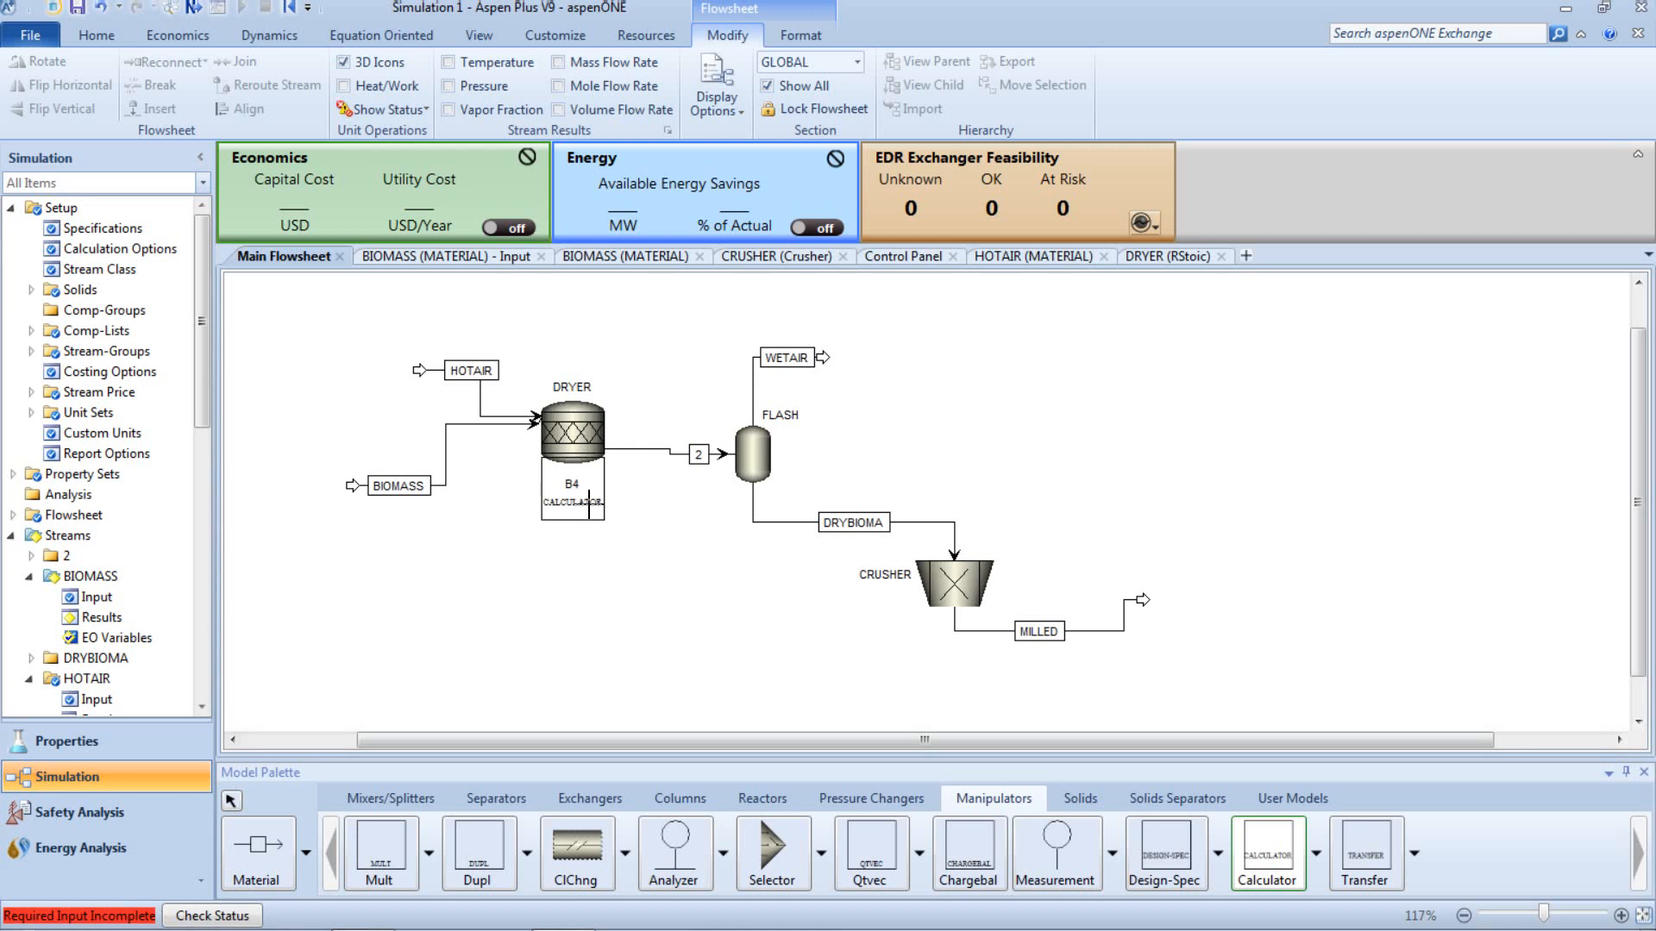
pyautogui.click(231, 801)
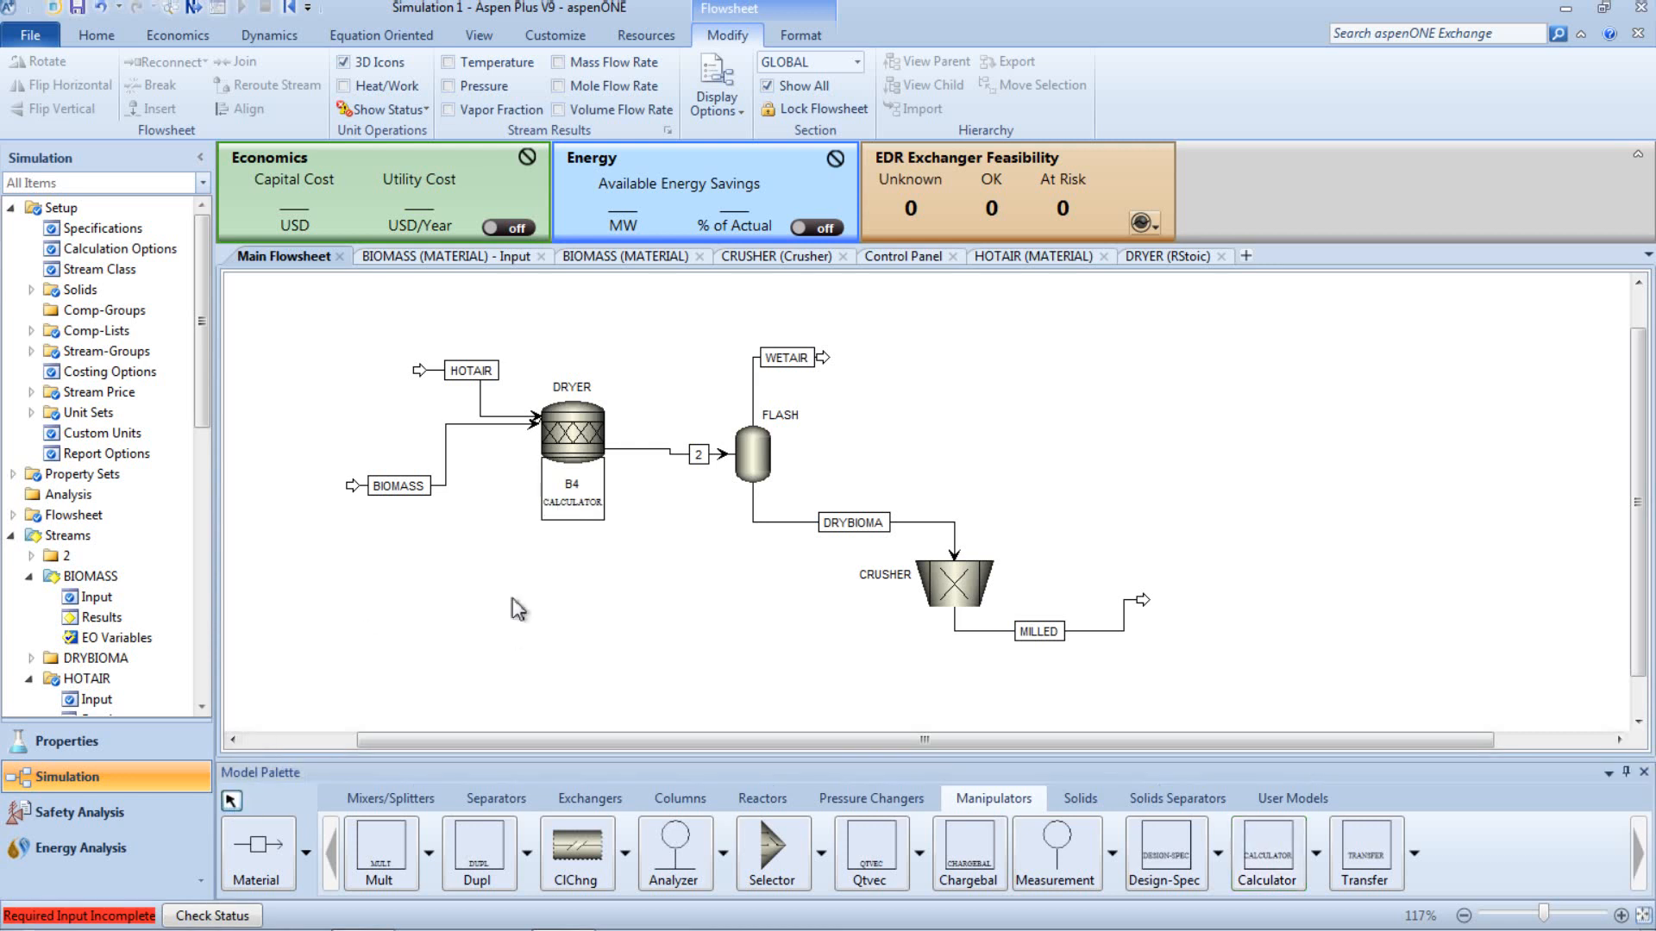
pyautogui.moveTo(587, 514)
pyautogui.mouseDown()
pyautogui.moveTo(590, 543)
pyautogui.moveTo(586, 530)
pyautogui.mouseUp()
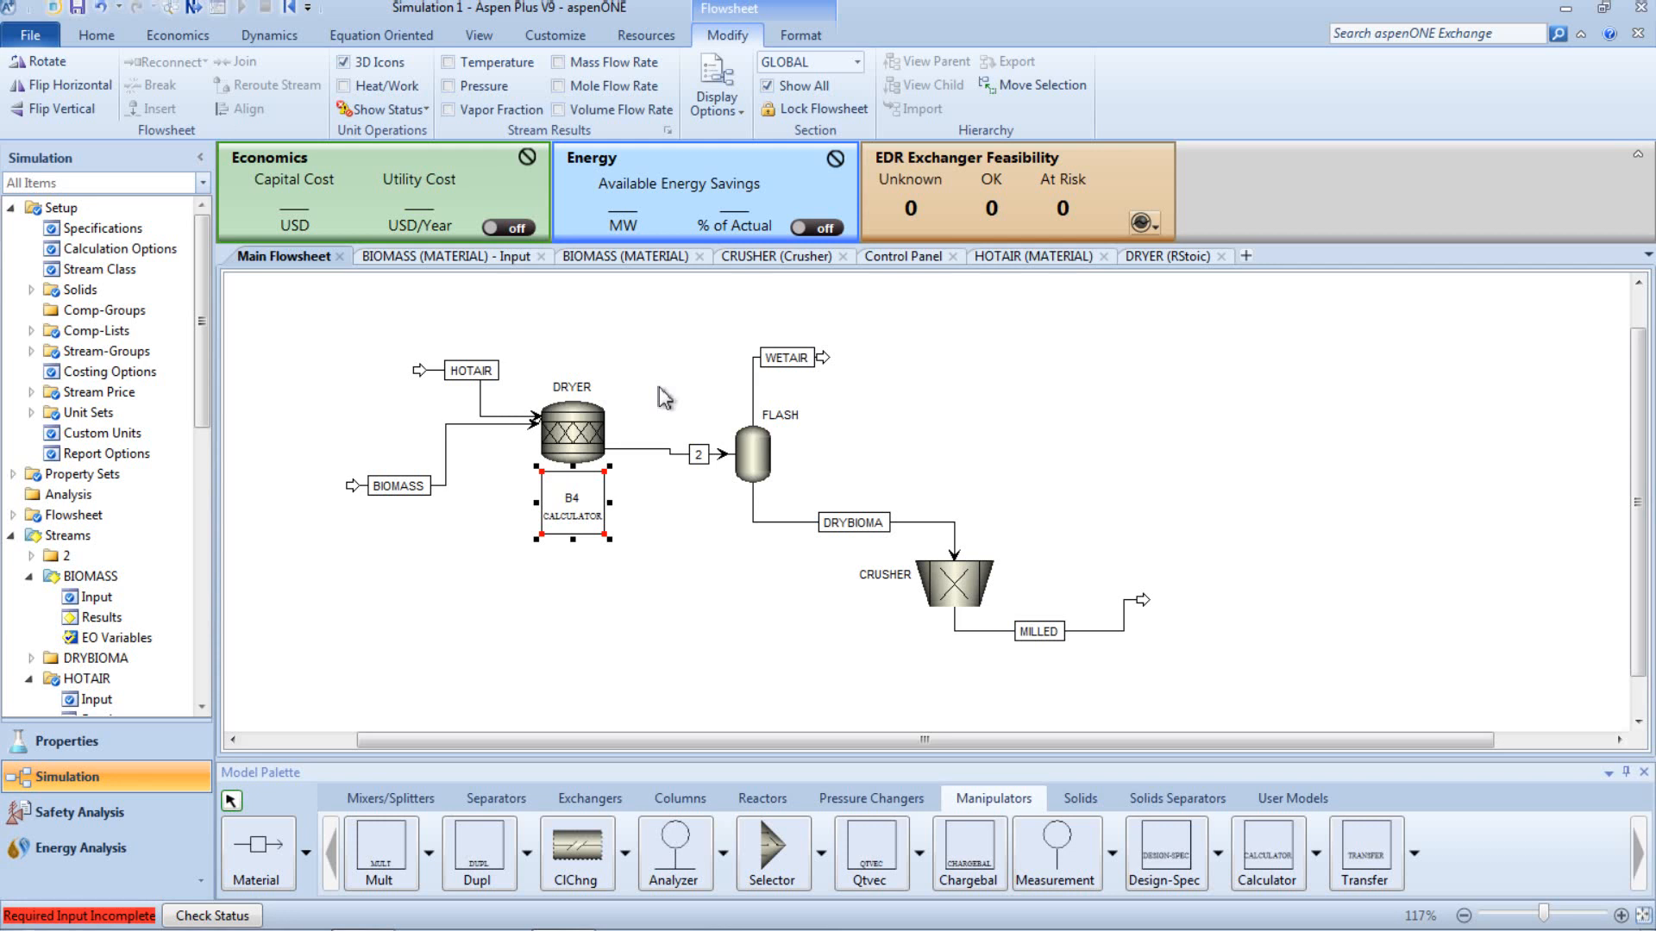
# Step: Open the input of calculator B4 and create a sampled variable named H2OIN
pyautogui.rightClick(581, 512)
pyautogui.click(625, 524)
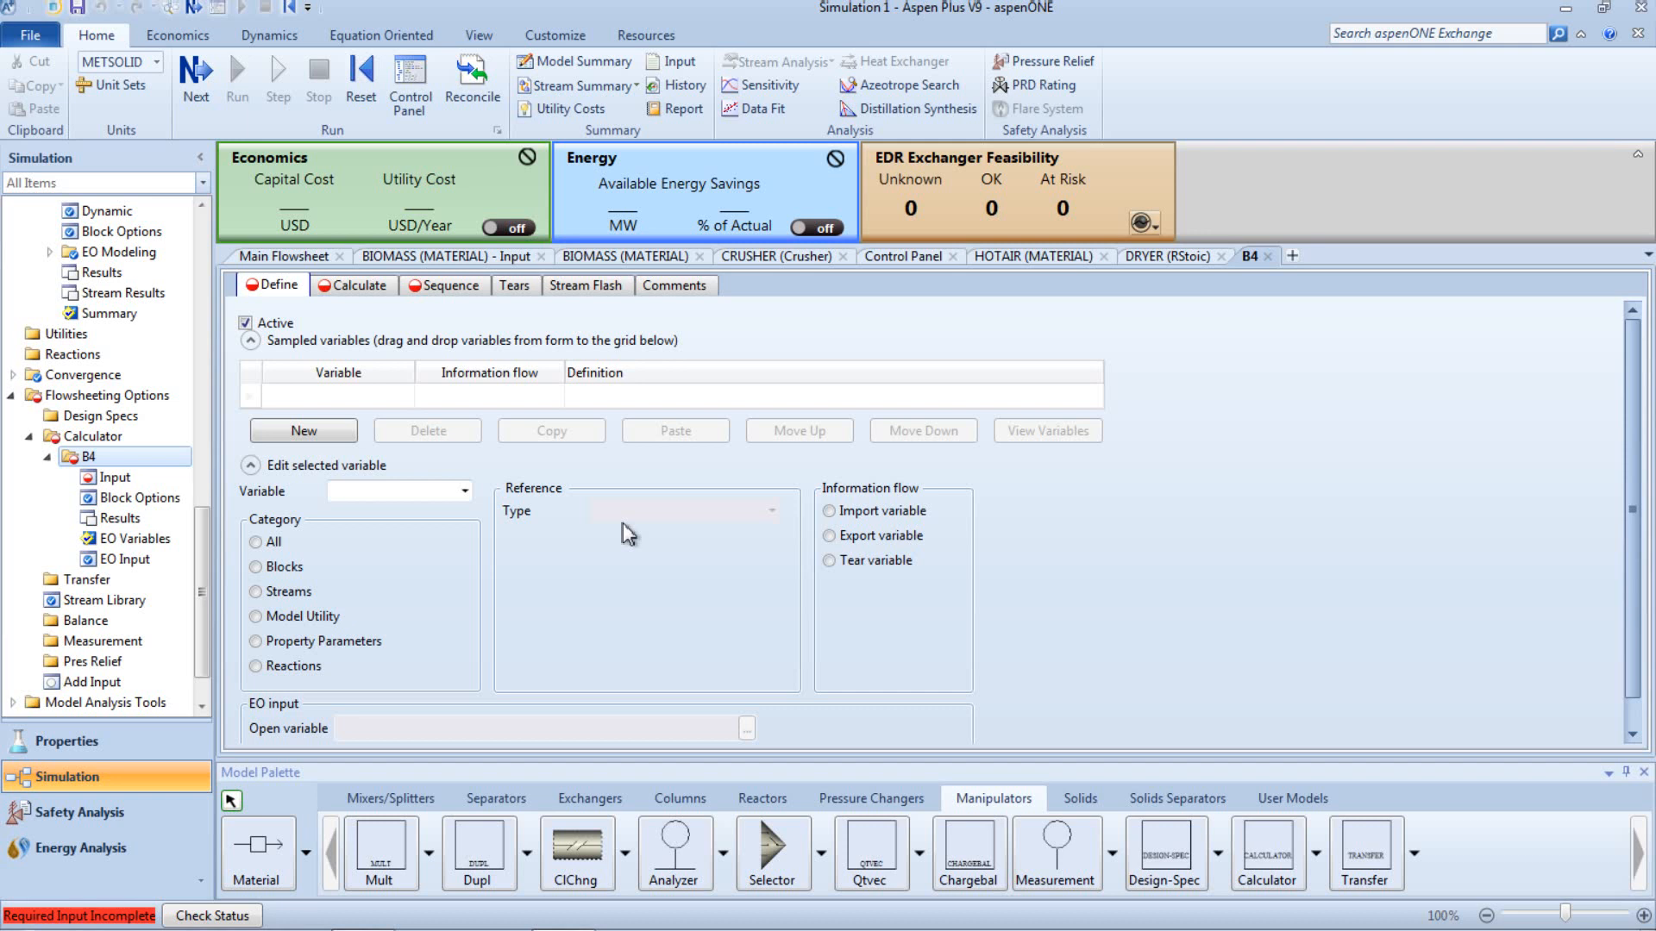
pyautogui.click(391, 398)
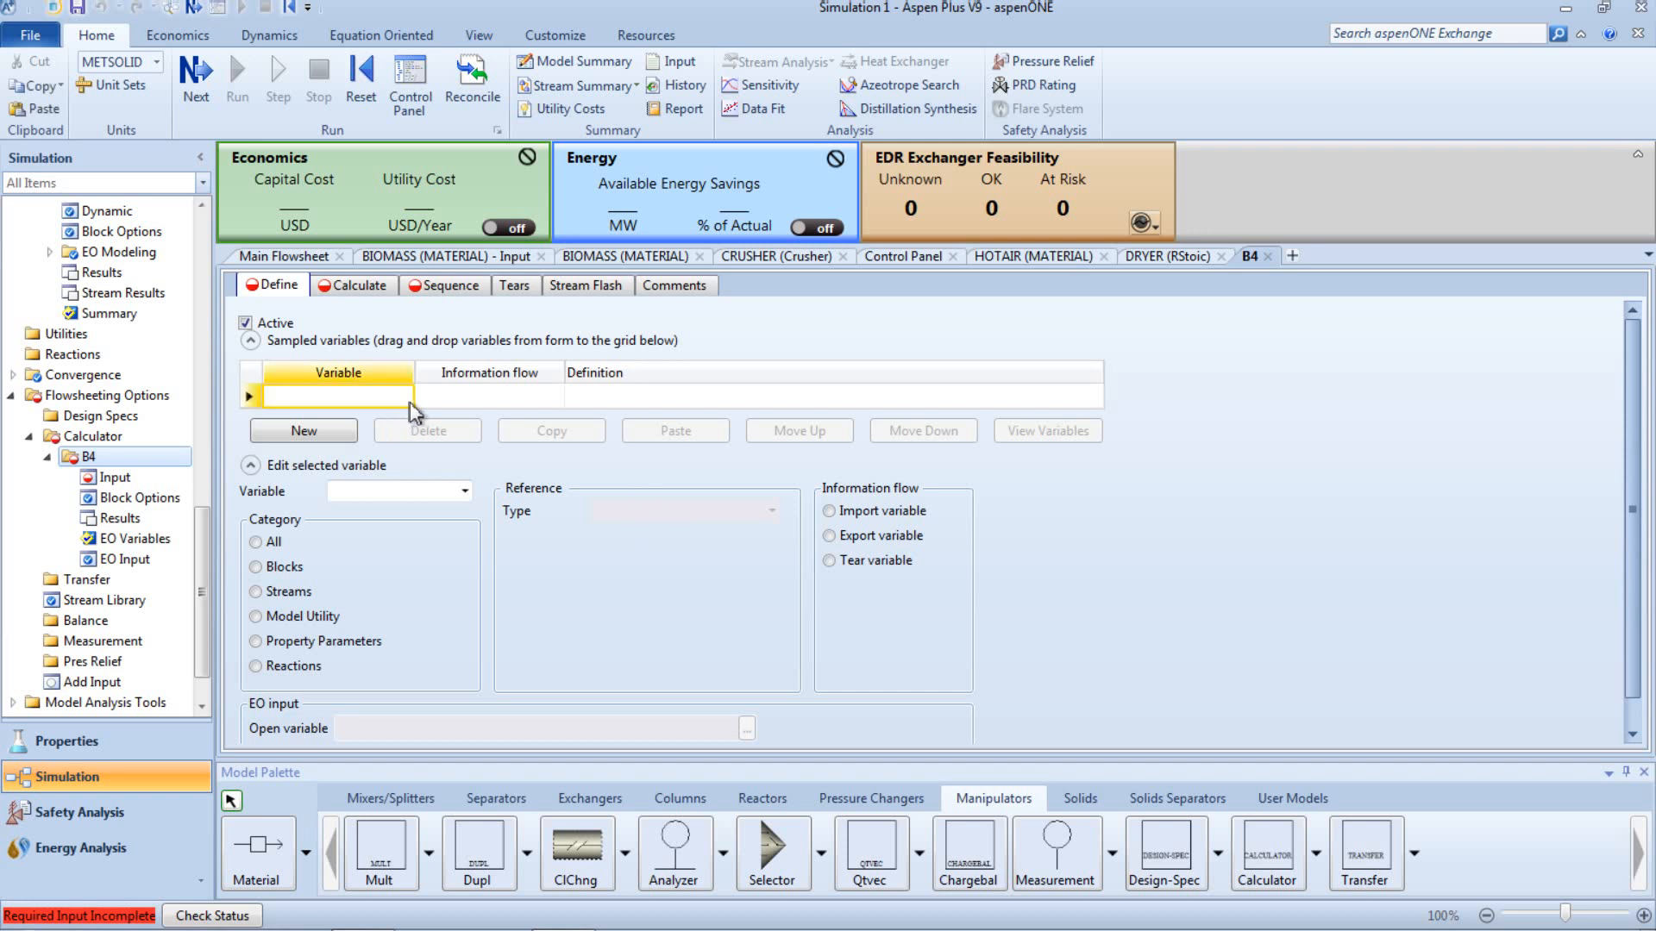
pyautogui.write('H2OIN')
pyautogui.press('Return')
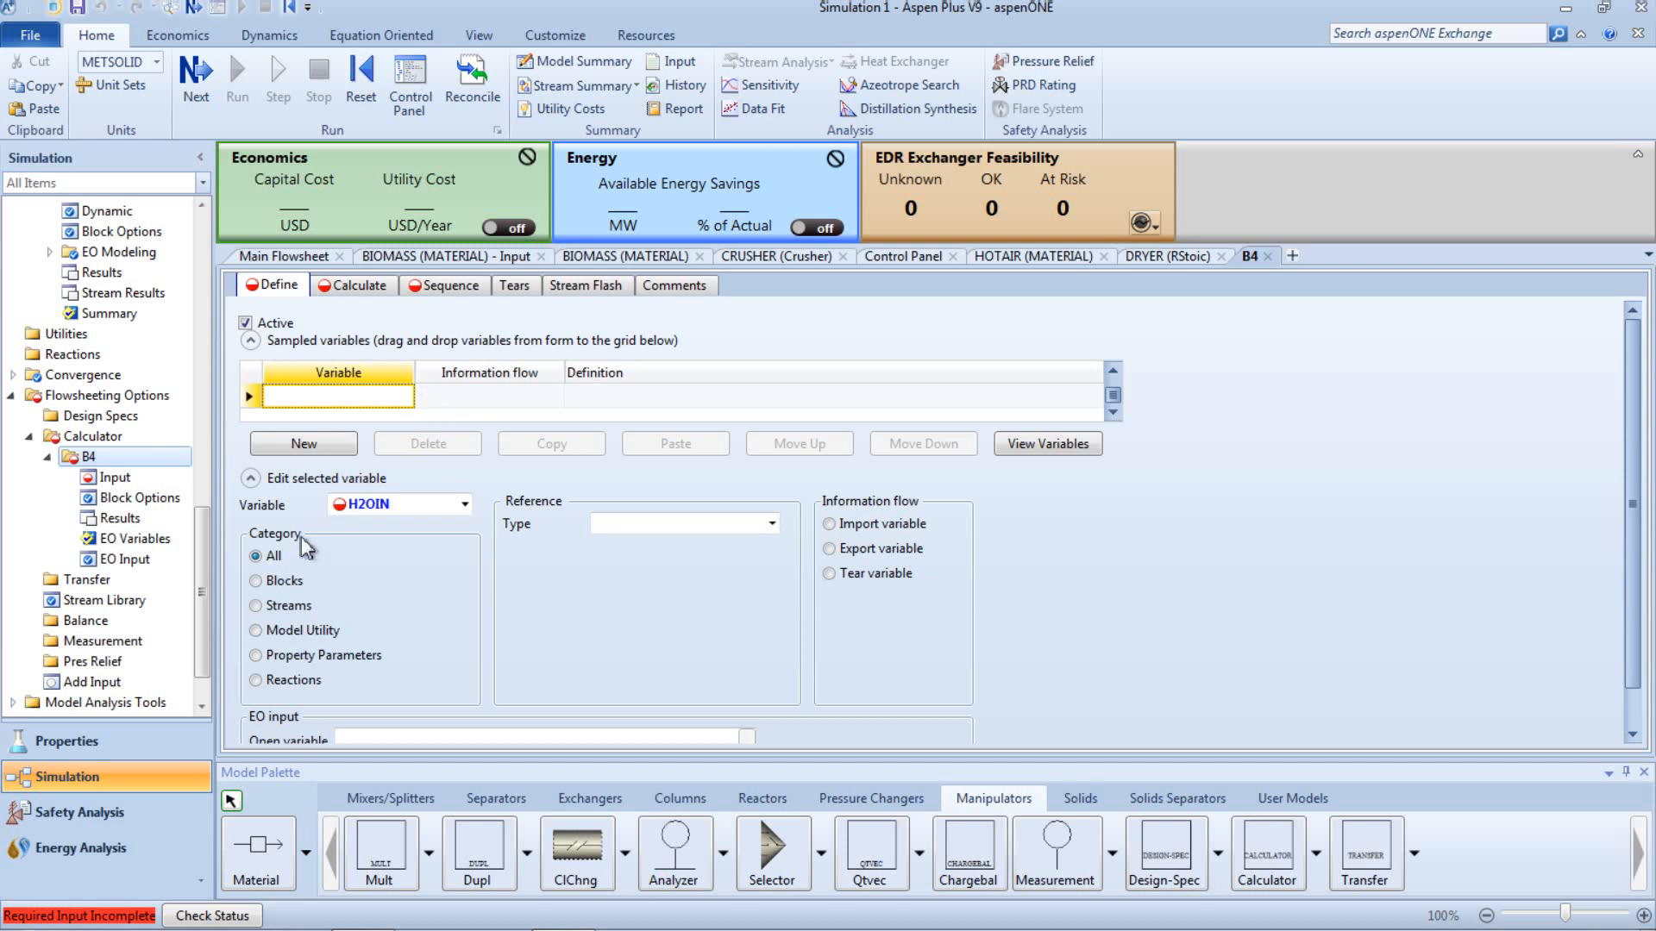
# Step: Define H2OIN as a Streams variable of type Compattr-Var referencing the BIOMASS stream
pyautogui.click(294, 608)
pyautogui.scroll(-1, 757, 528)
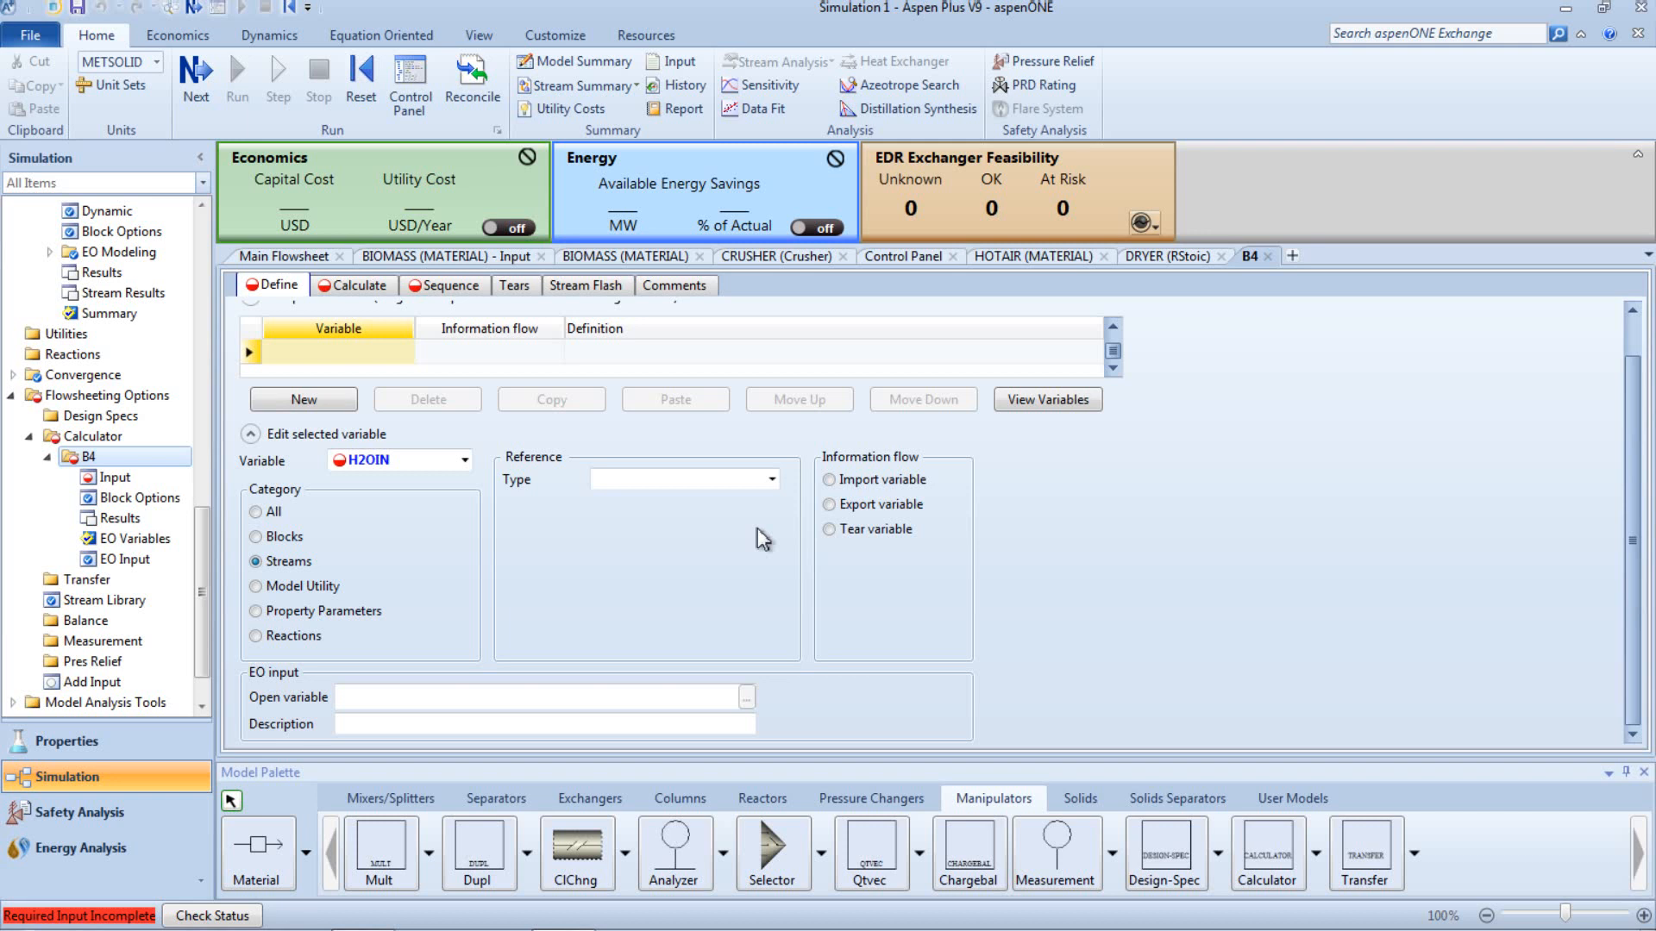
pyautogui.click(771, 479)
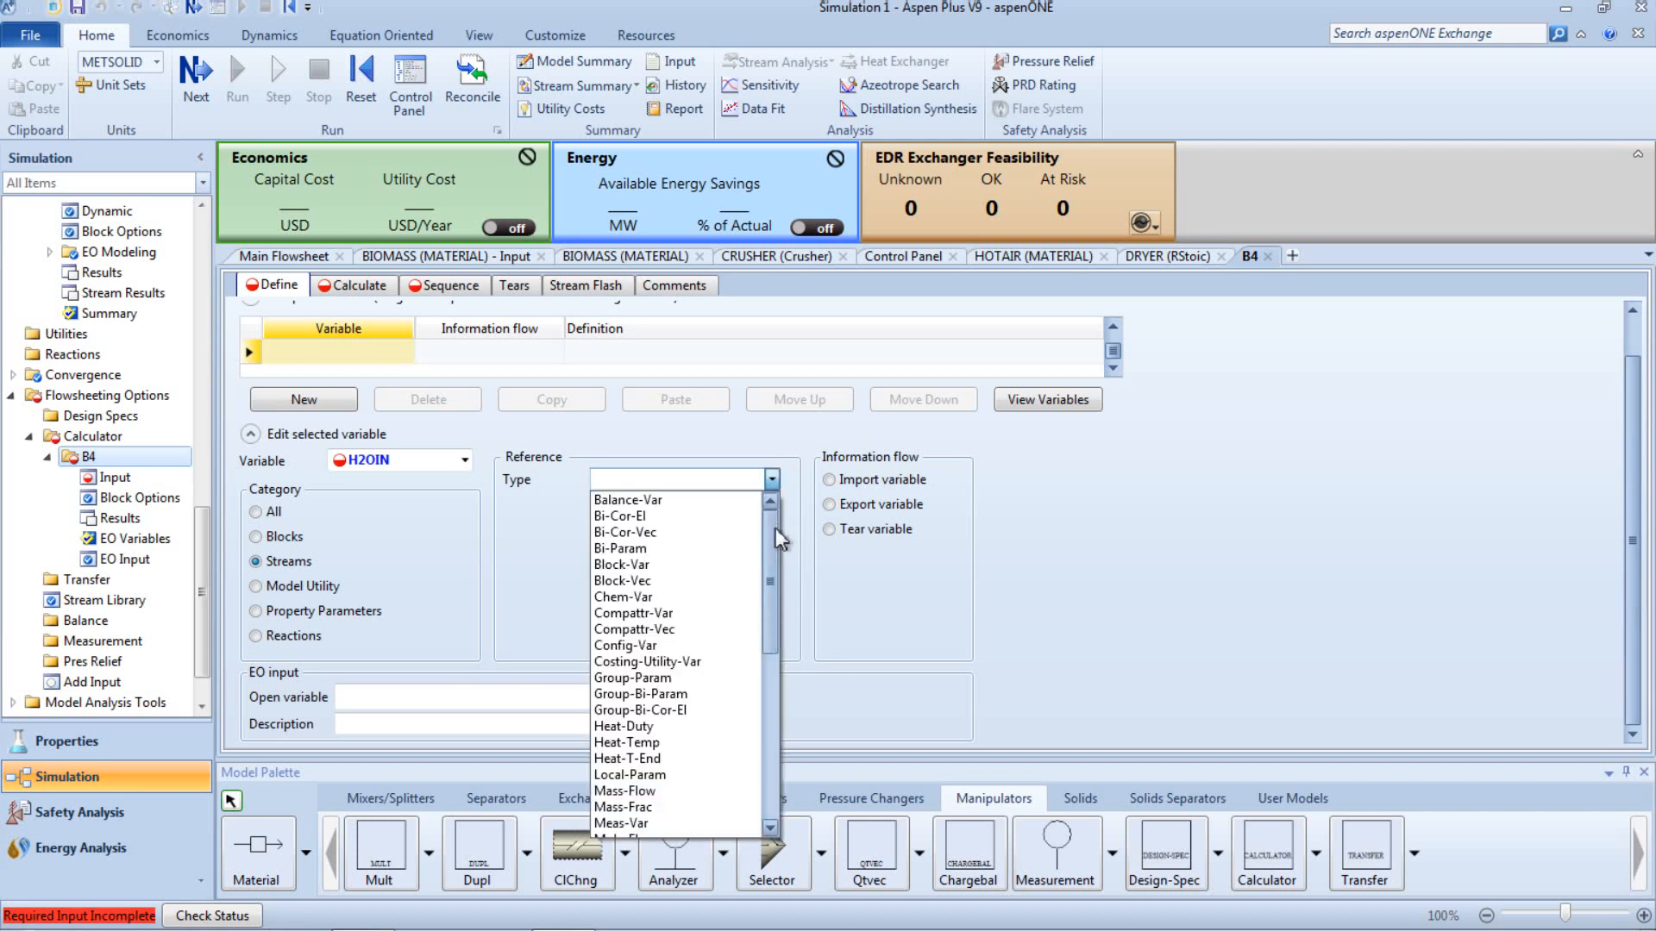
pyautogui.click(634, 614)
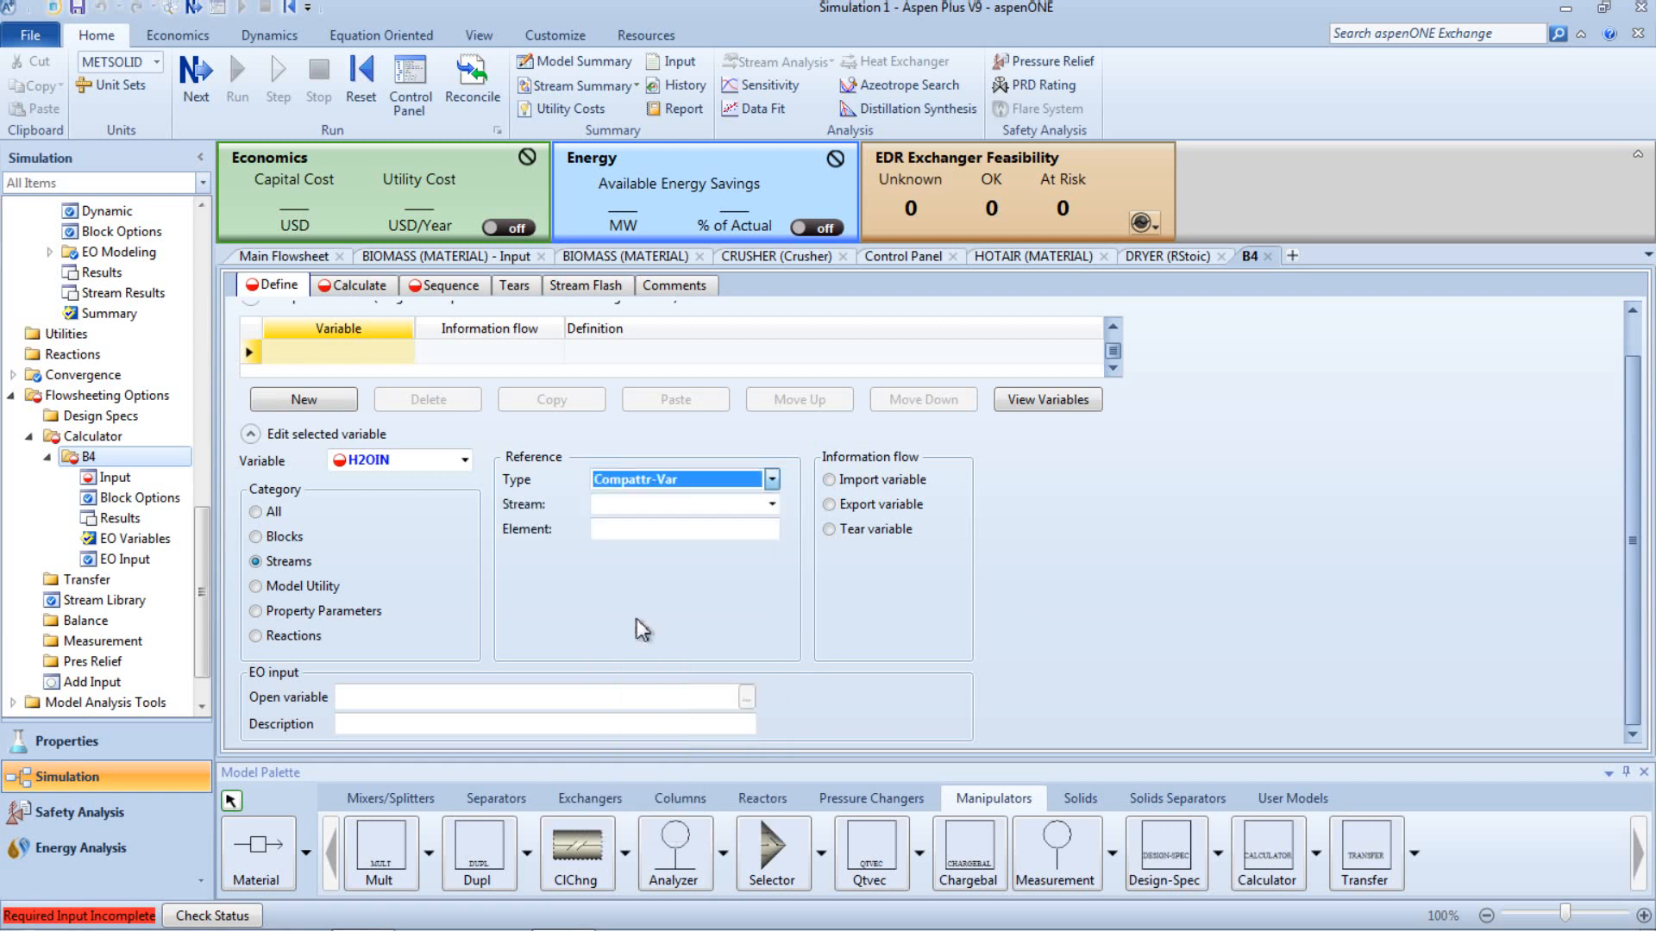
pyautogui.click(776, 509)
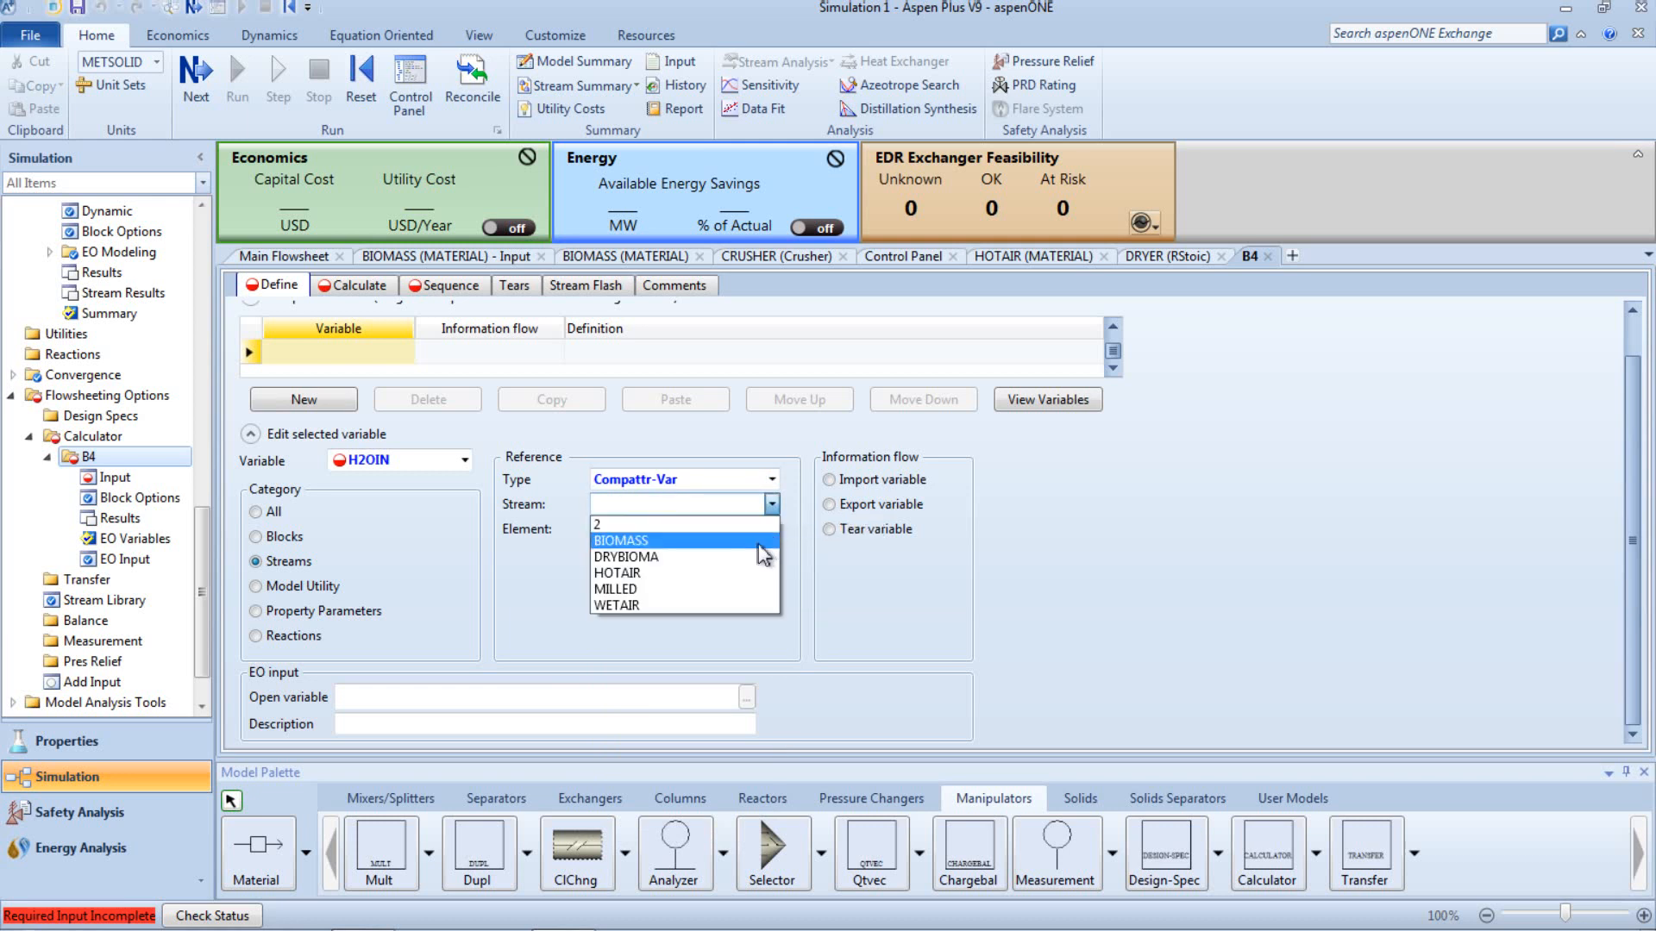
pyautogui.click(758, 541)
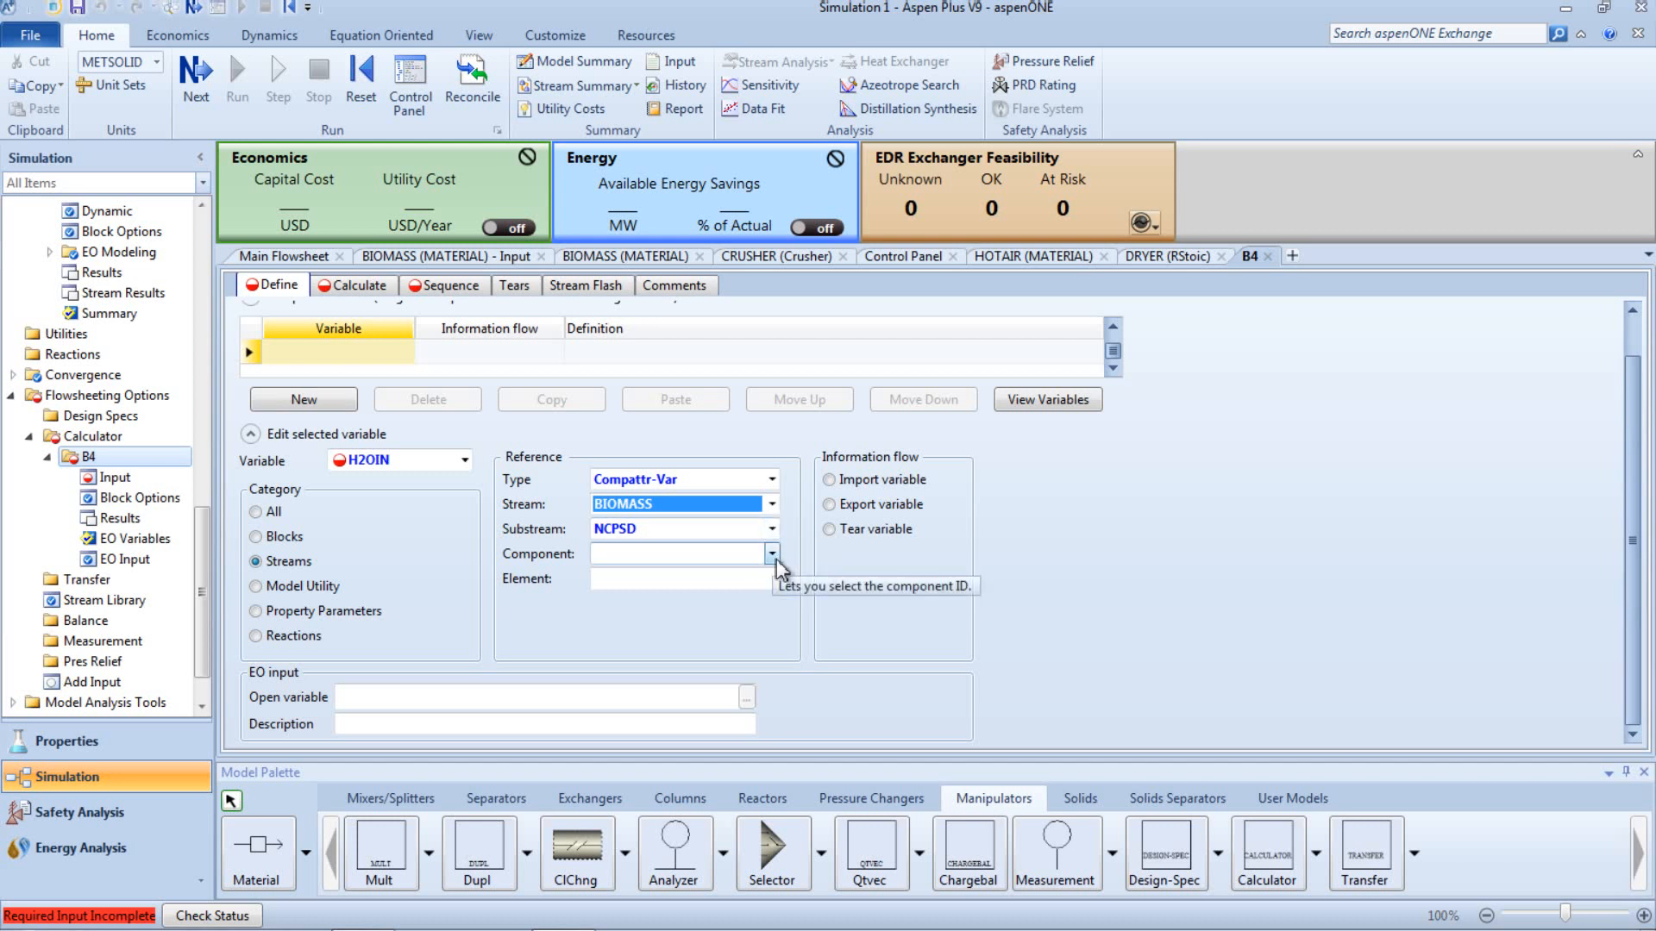
# Step: Complete the H2OIN reference with component BIOMASS, attribute PROXANAL and element 1
pyautogui.click(777, 558)
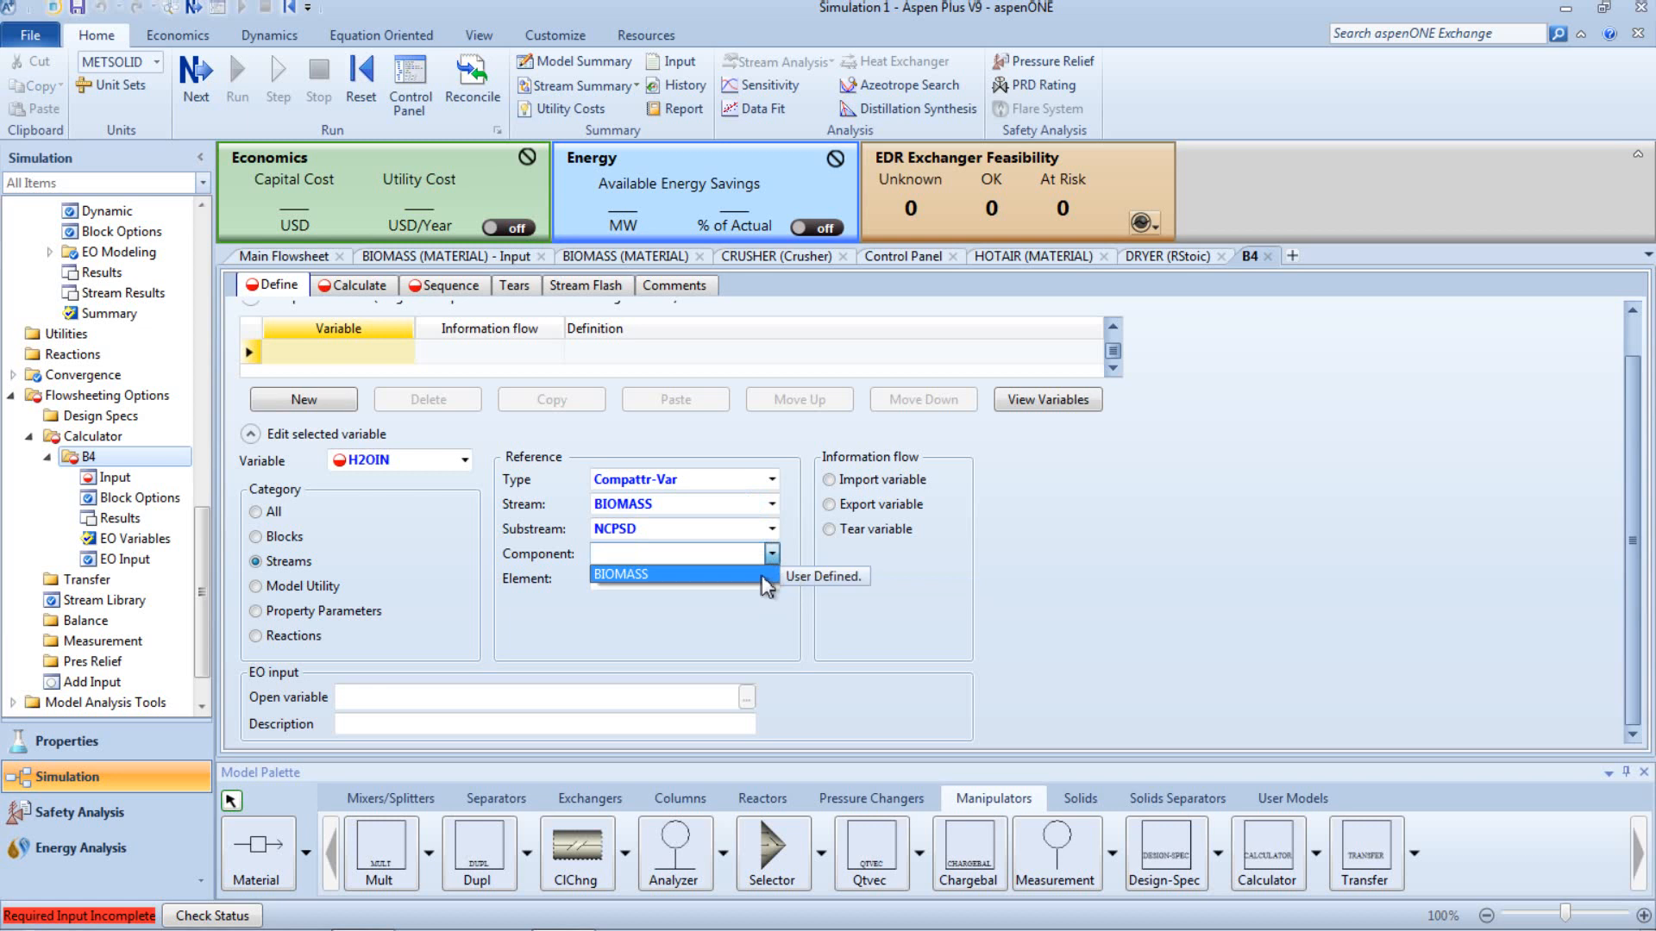
pyautogui.click(762, 575)
pyautogui.click(774, 580)
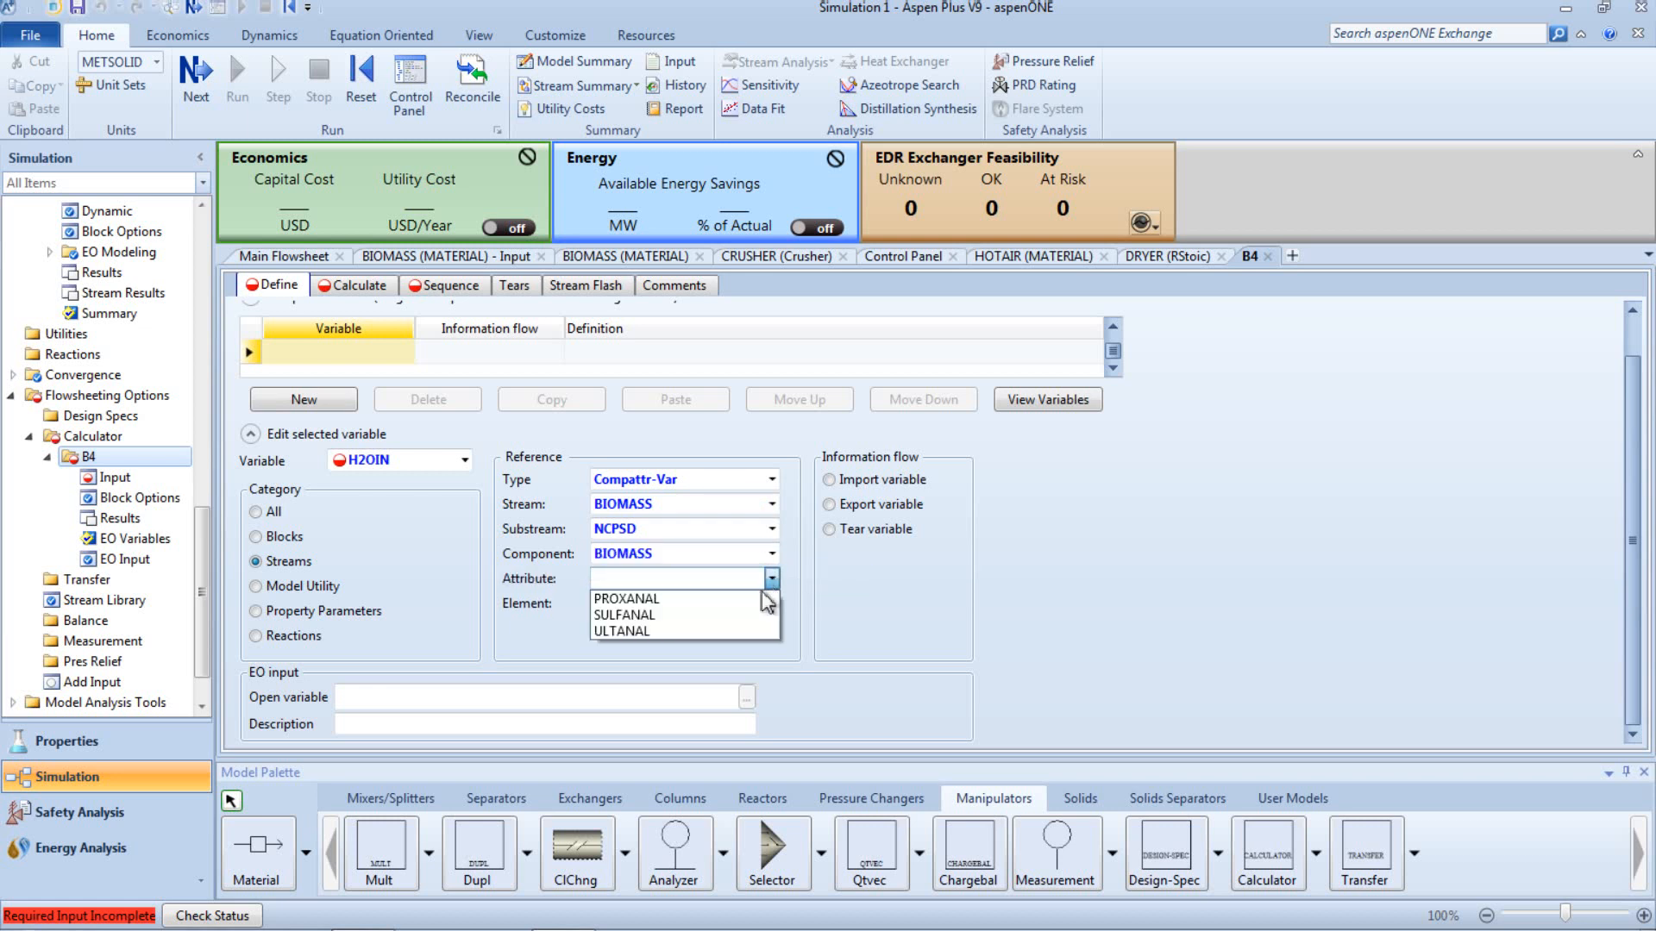
pyautogui.click(760, 597)
pyautogui.click(748, 608)
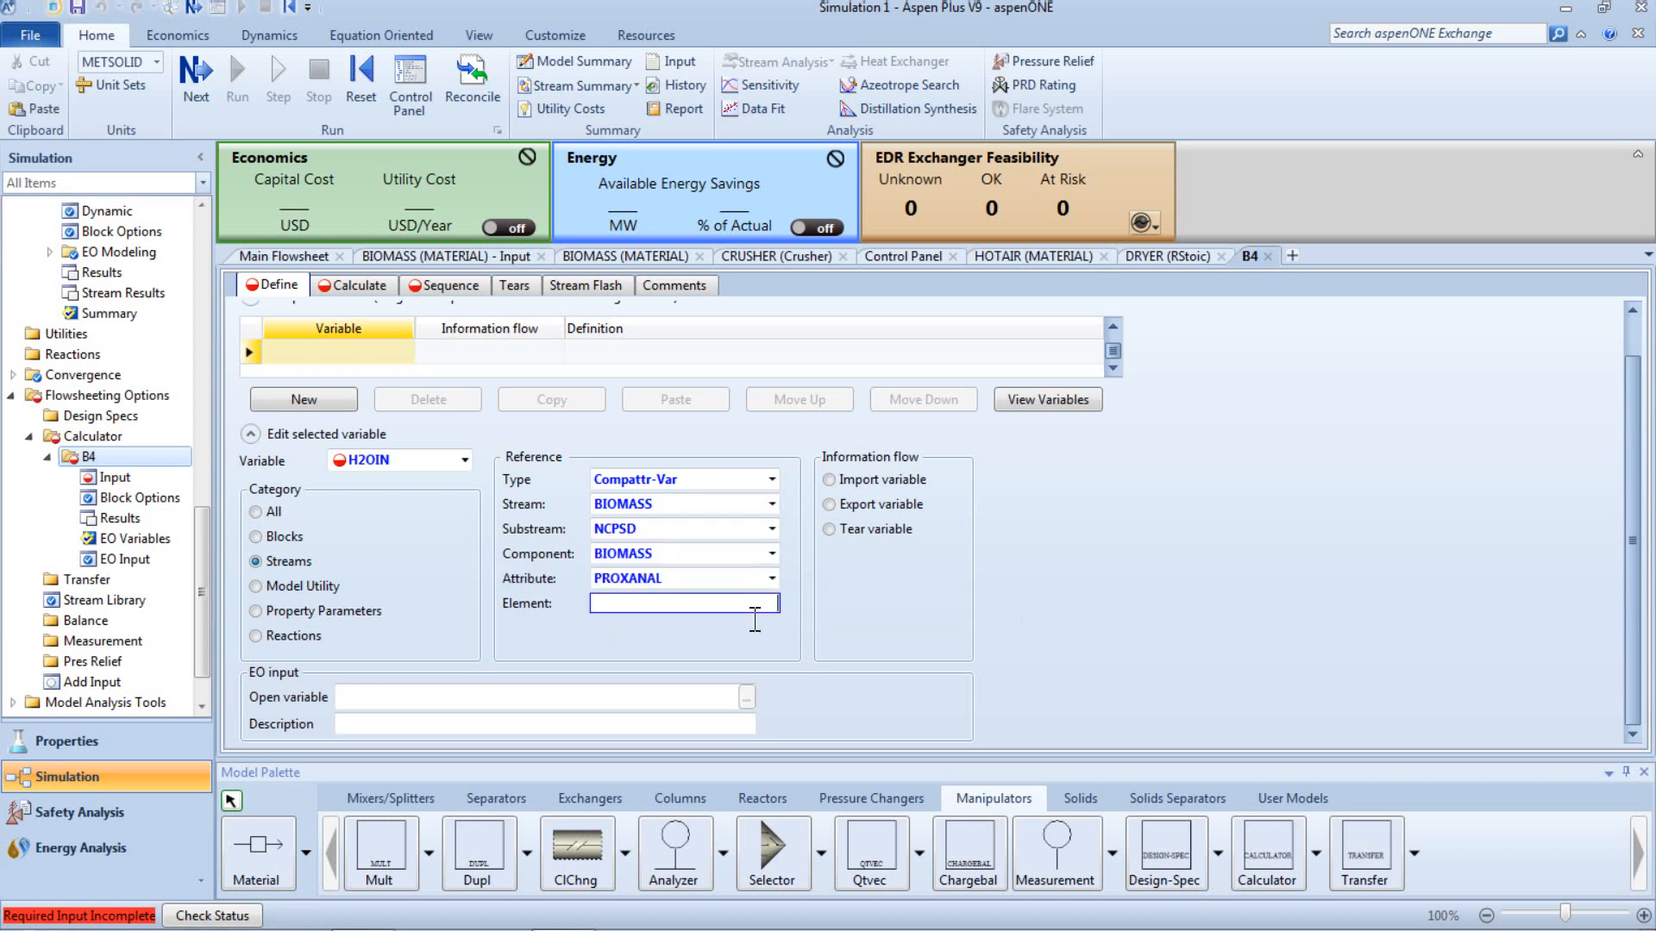
pyautogui.write('1')
pyautogui.press('Return')
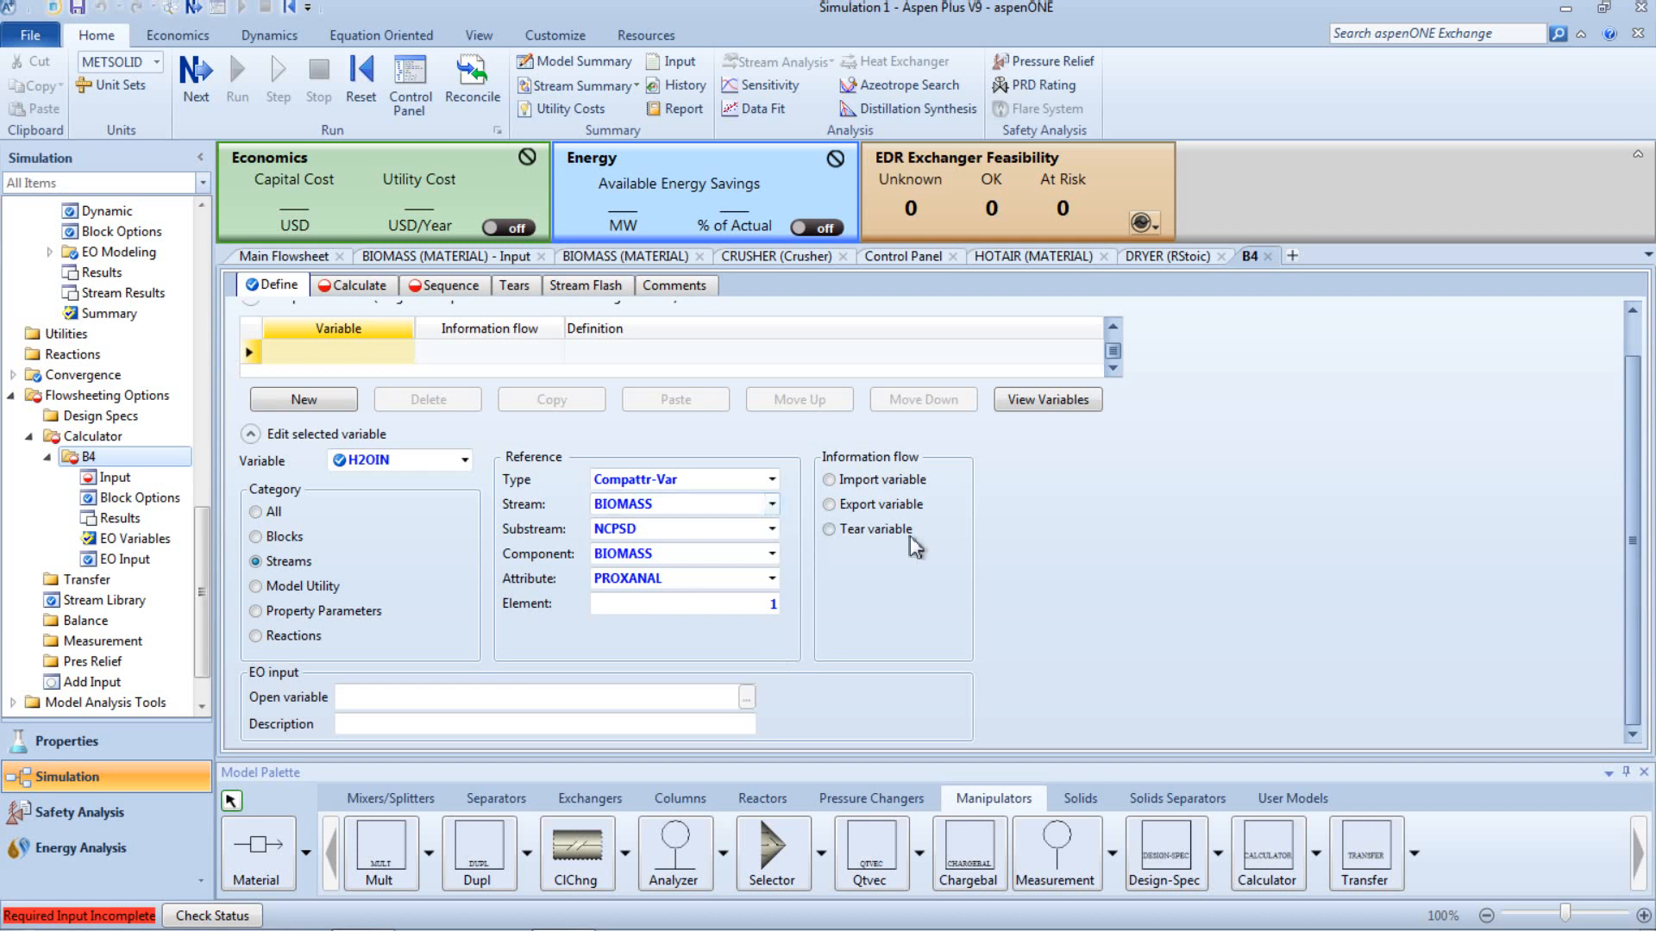
pyautogui.scroll(2, 909, 542)
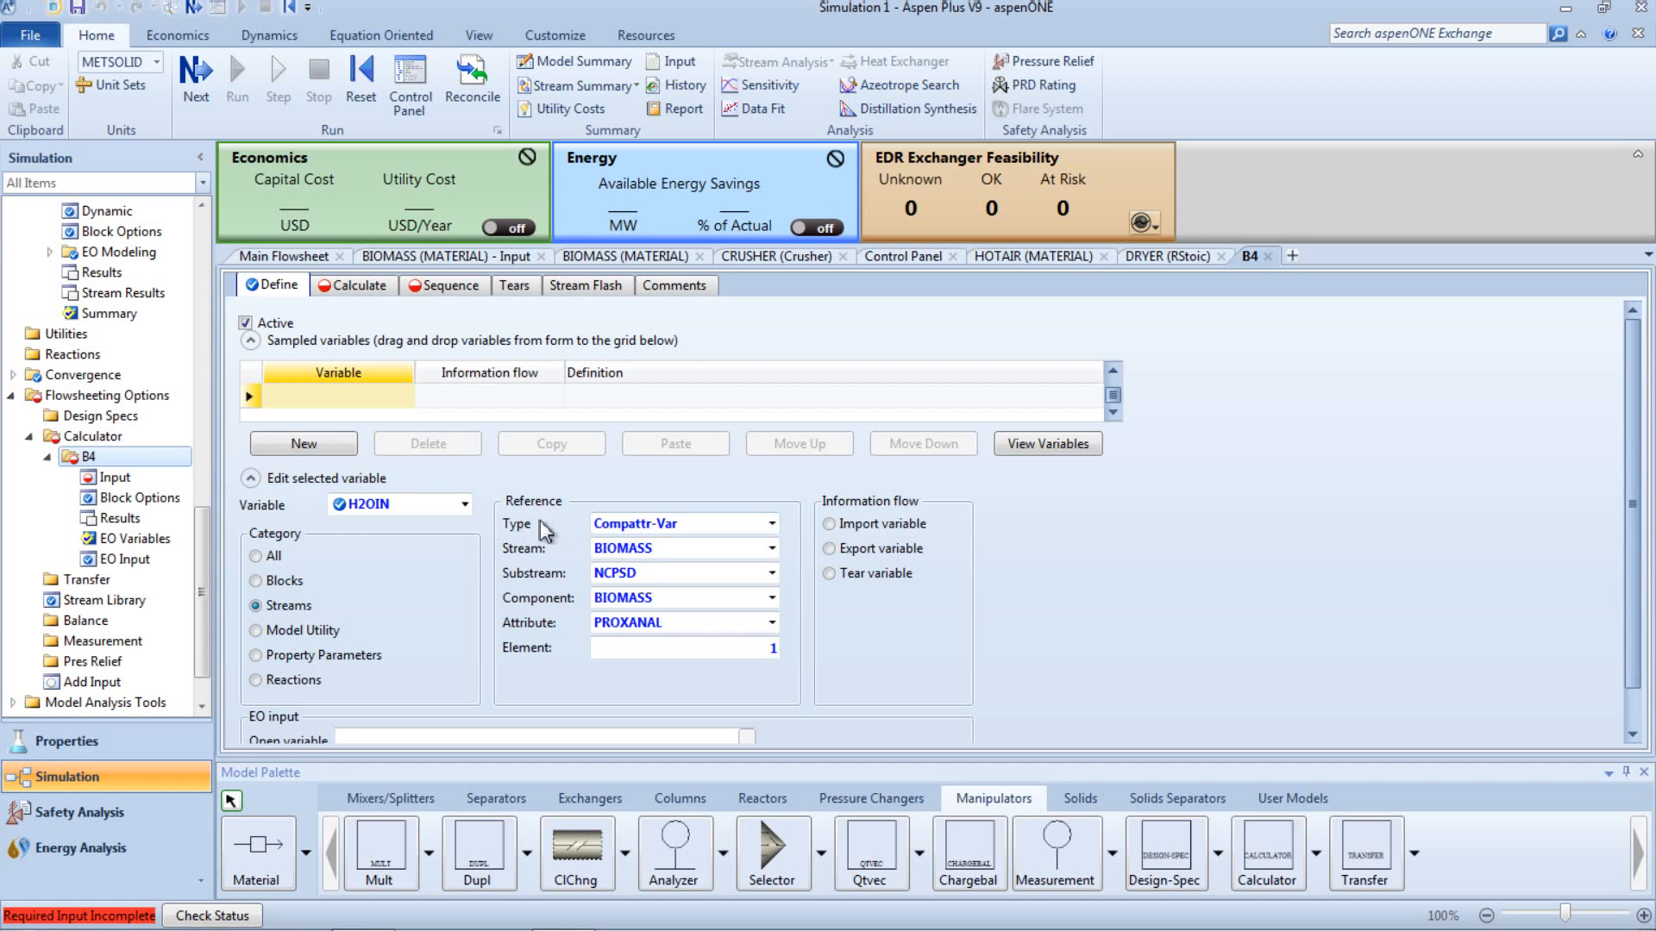
# Step: Create a second sampled variable named H2ODRY in calculator B4 and check the variable list
pyautogui.click(327, 453)
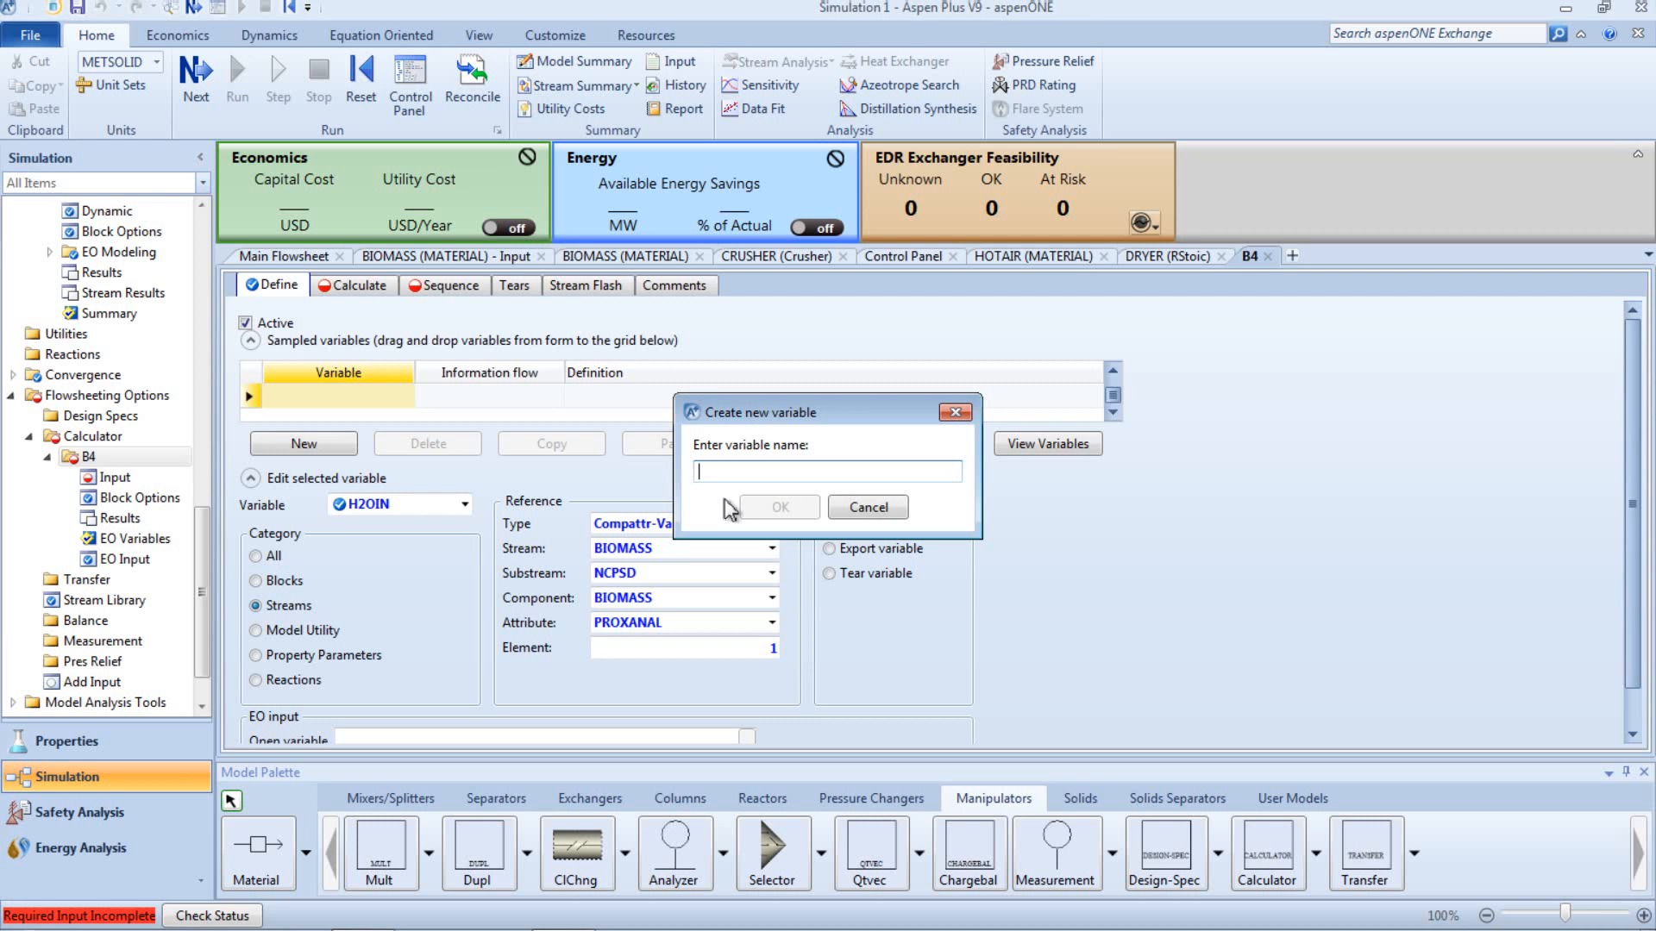
pyautogui.write('H2')
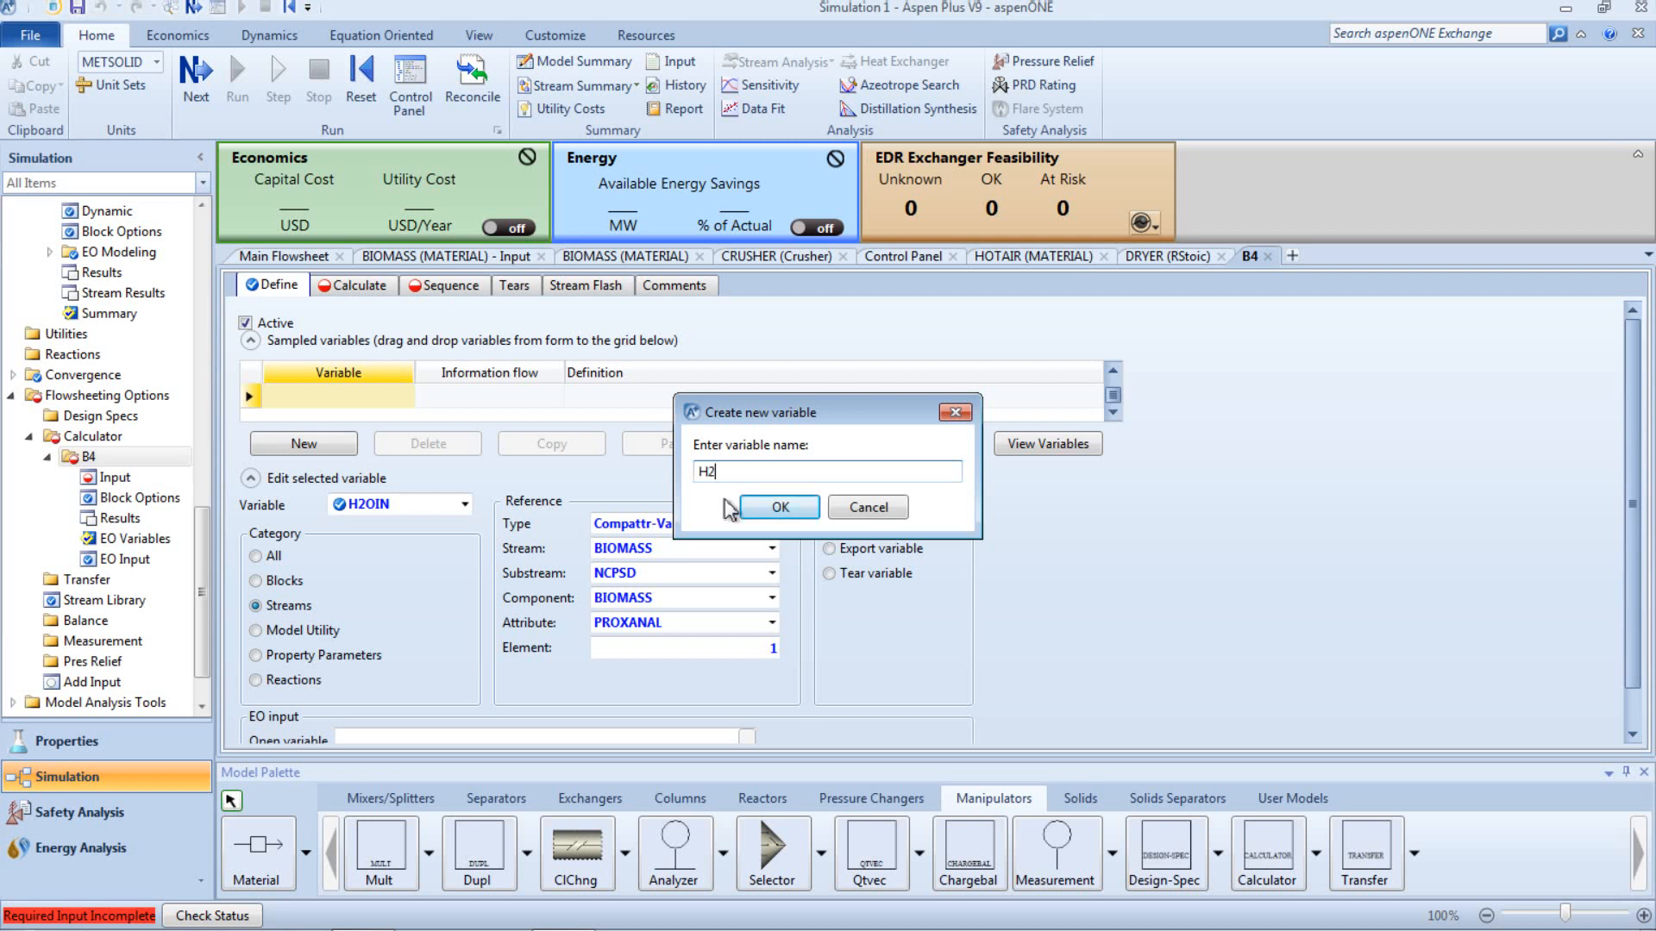
pyautogui.write('O')
pyautogui.write('OUT')
pyautogui.click(806, 516)
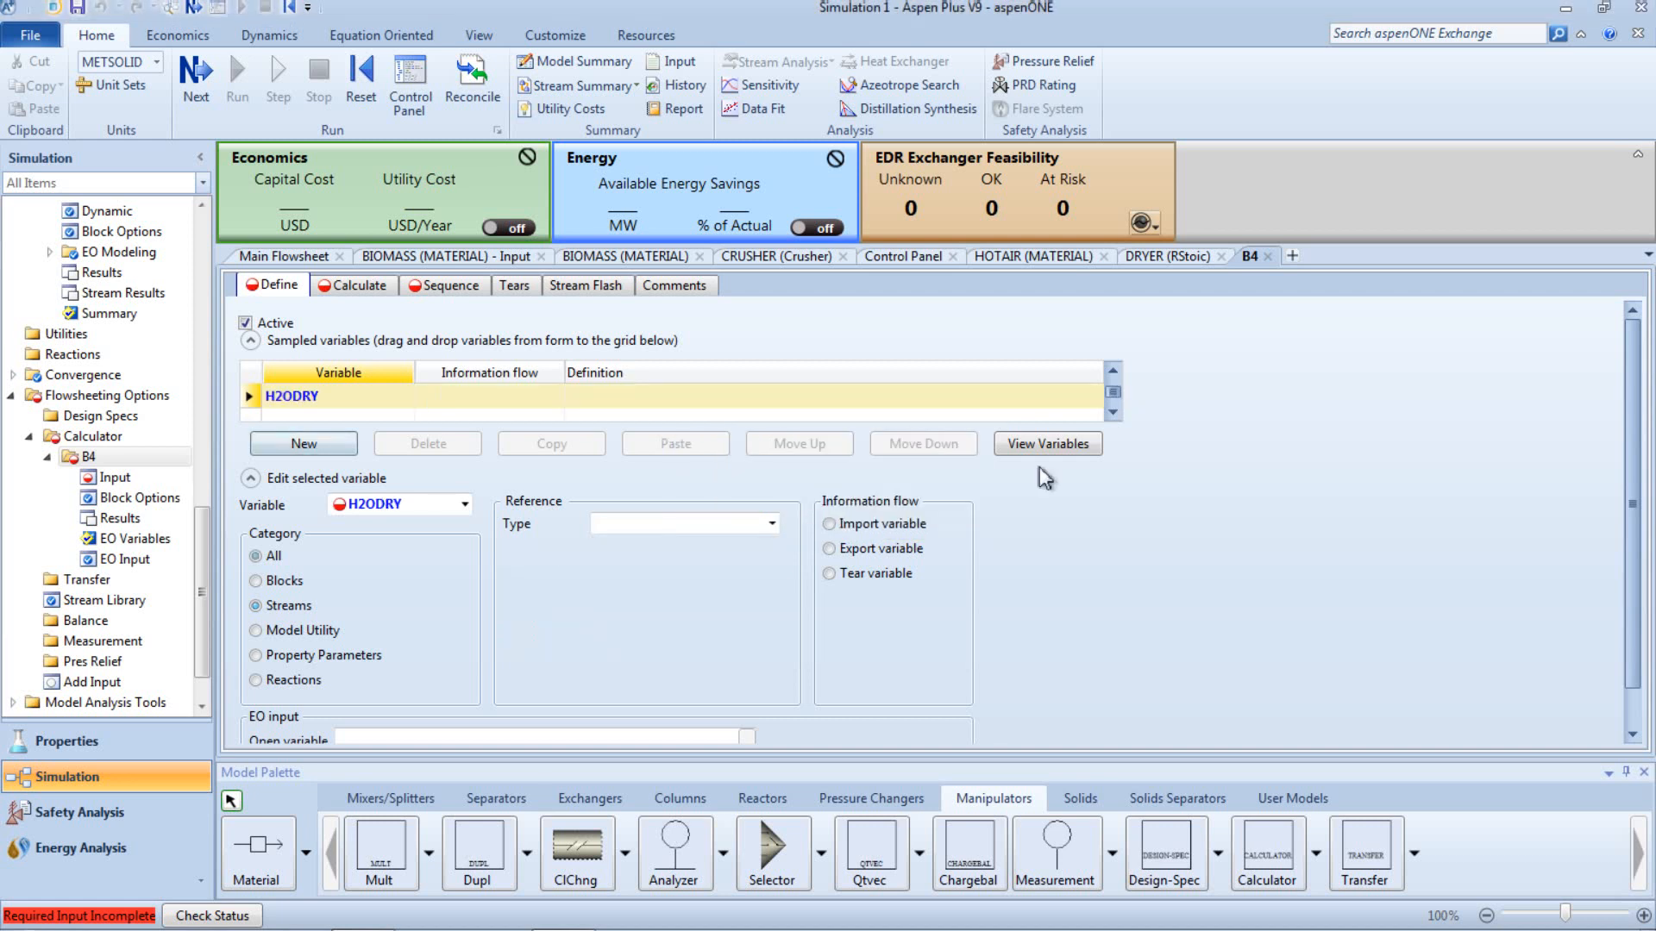
pyautogui.click(1114, 371)
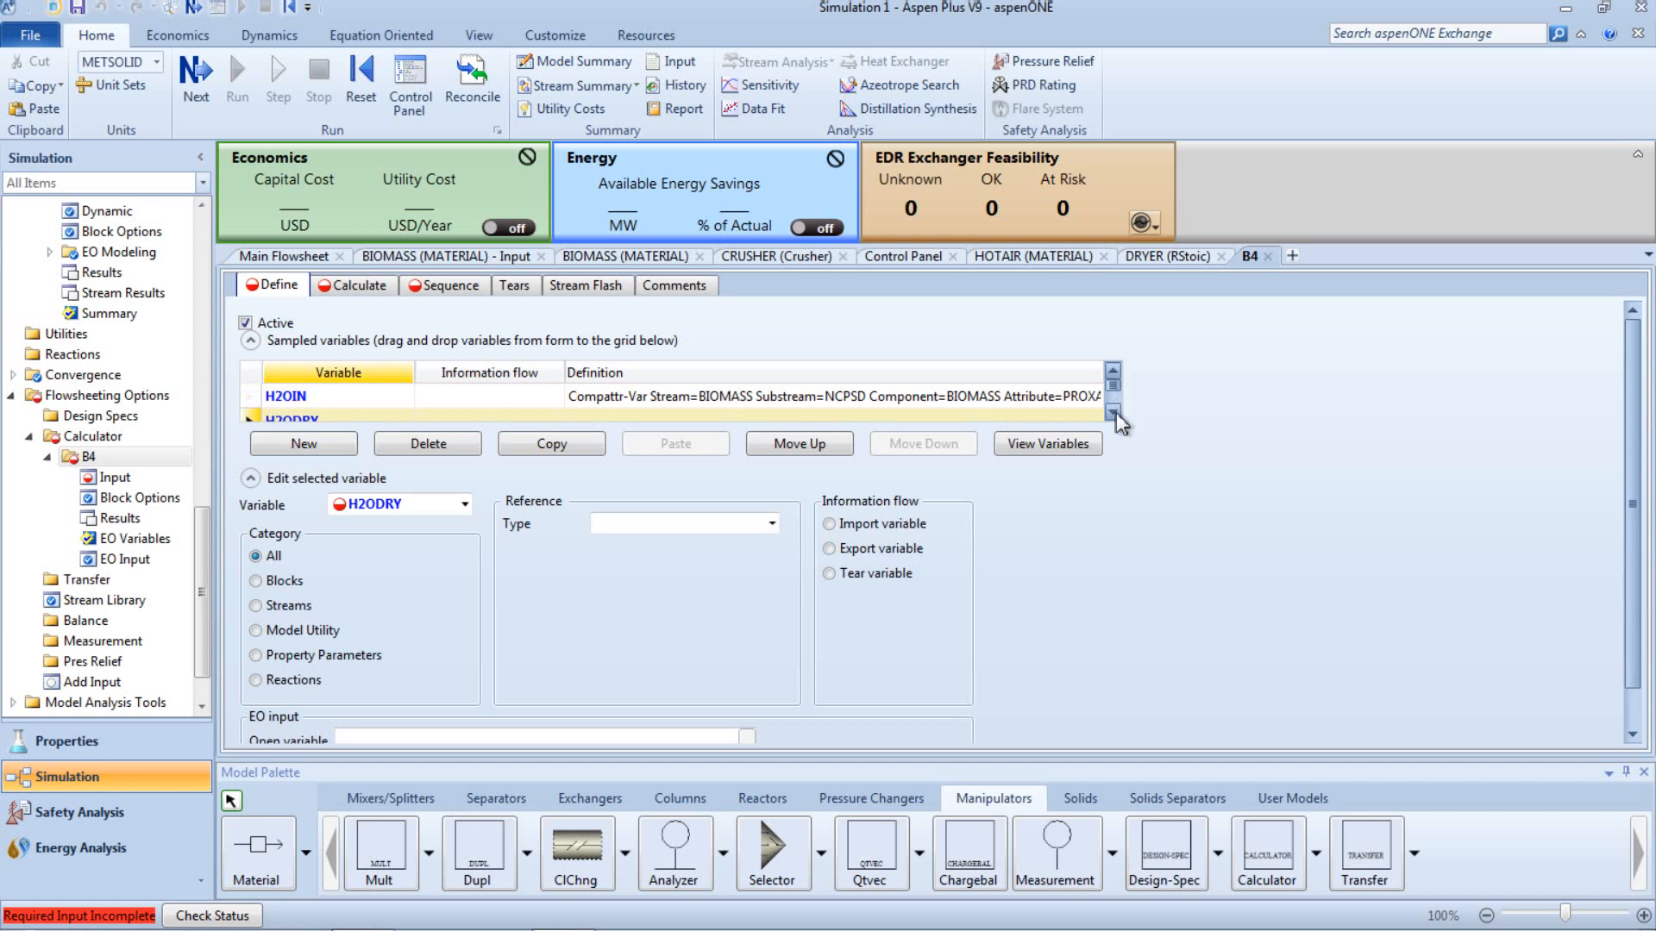
pyautogui.click(1113, 411)
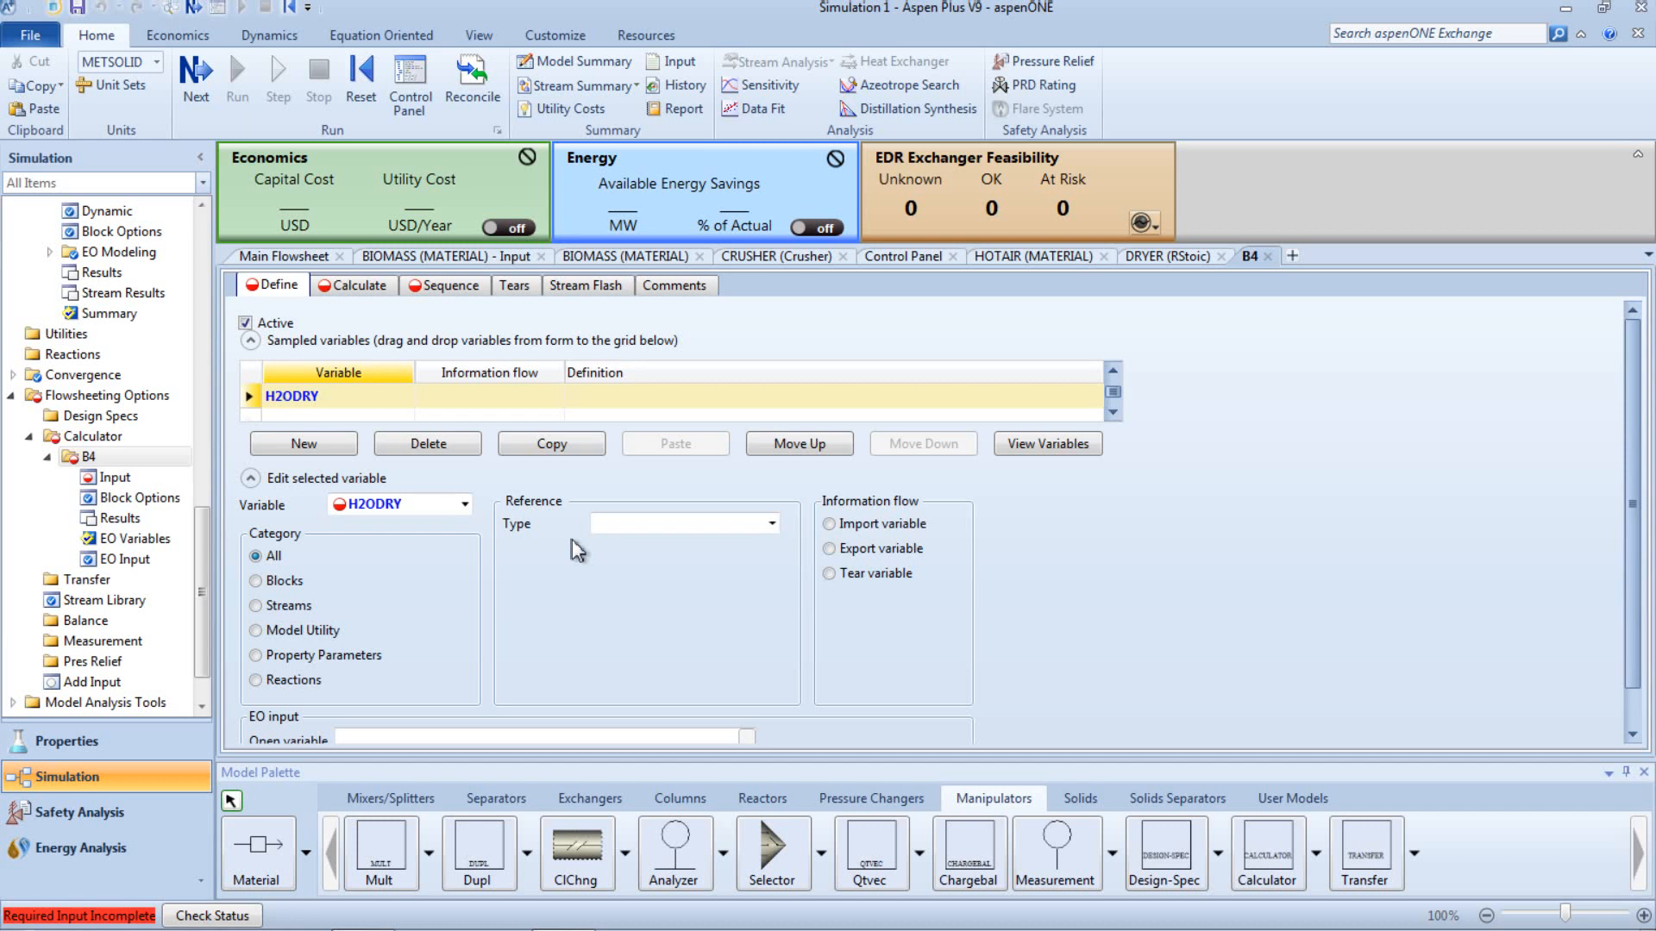
# Step: Define H2ODRY as a Blocks variable of type Block-Var referencing variable COMPATT of block DRYER
pyautogui.click(290, 583)
pyautogui.click(773, 524)
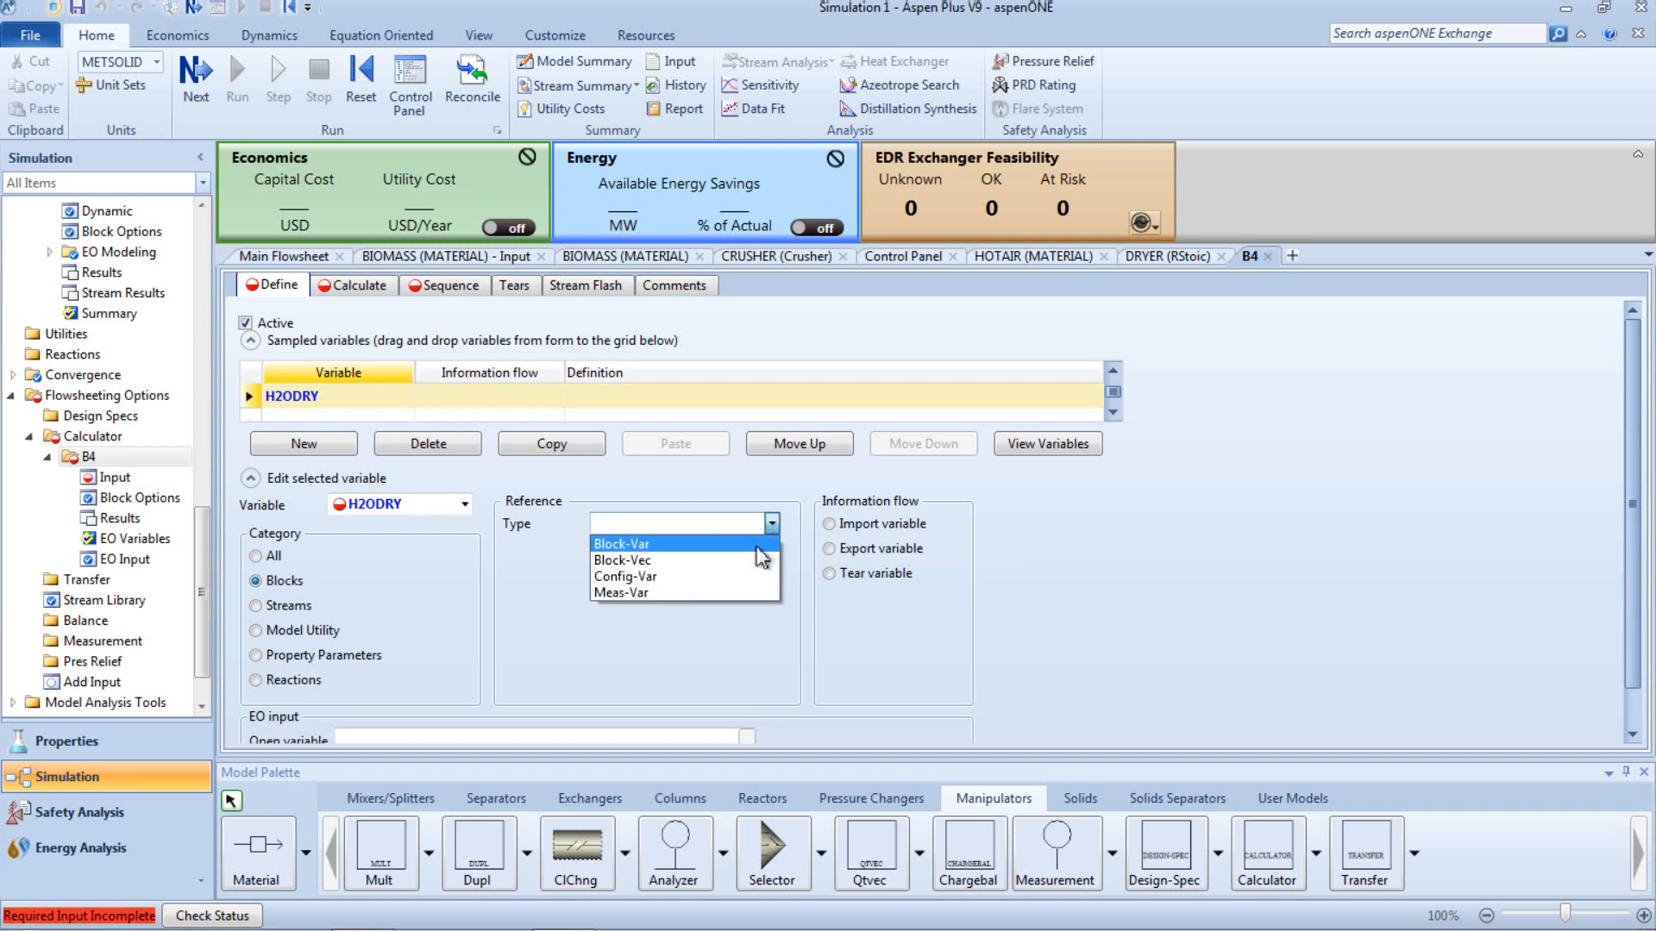
pyautogui.click(758, 546)
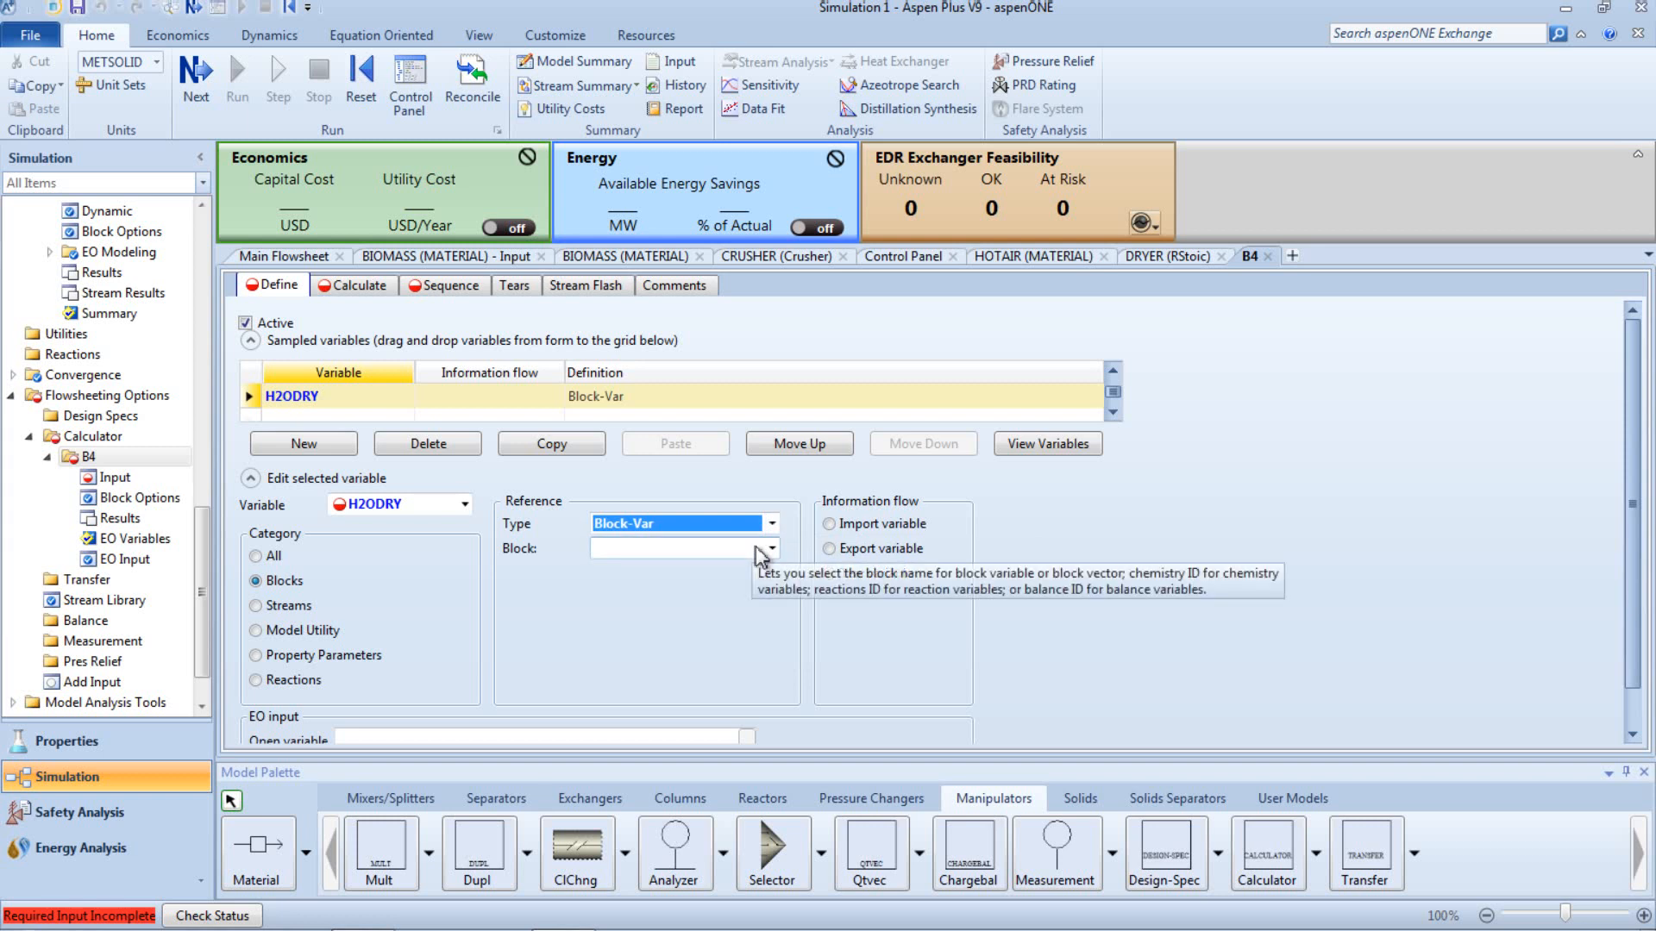
pyautogui.click(772, 551)
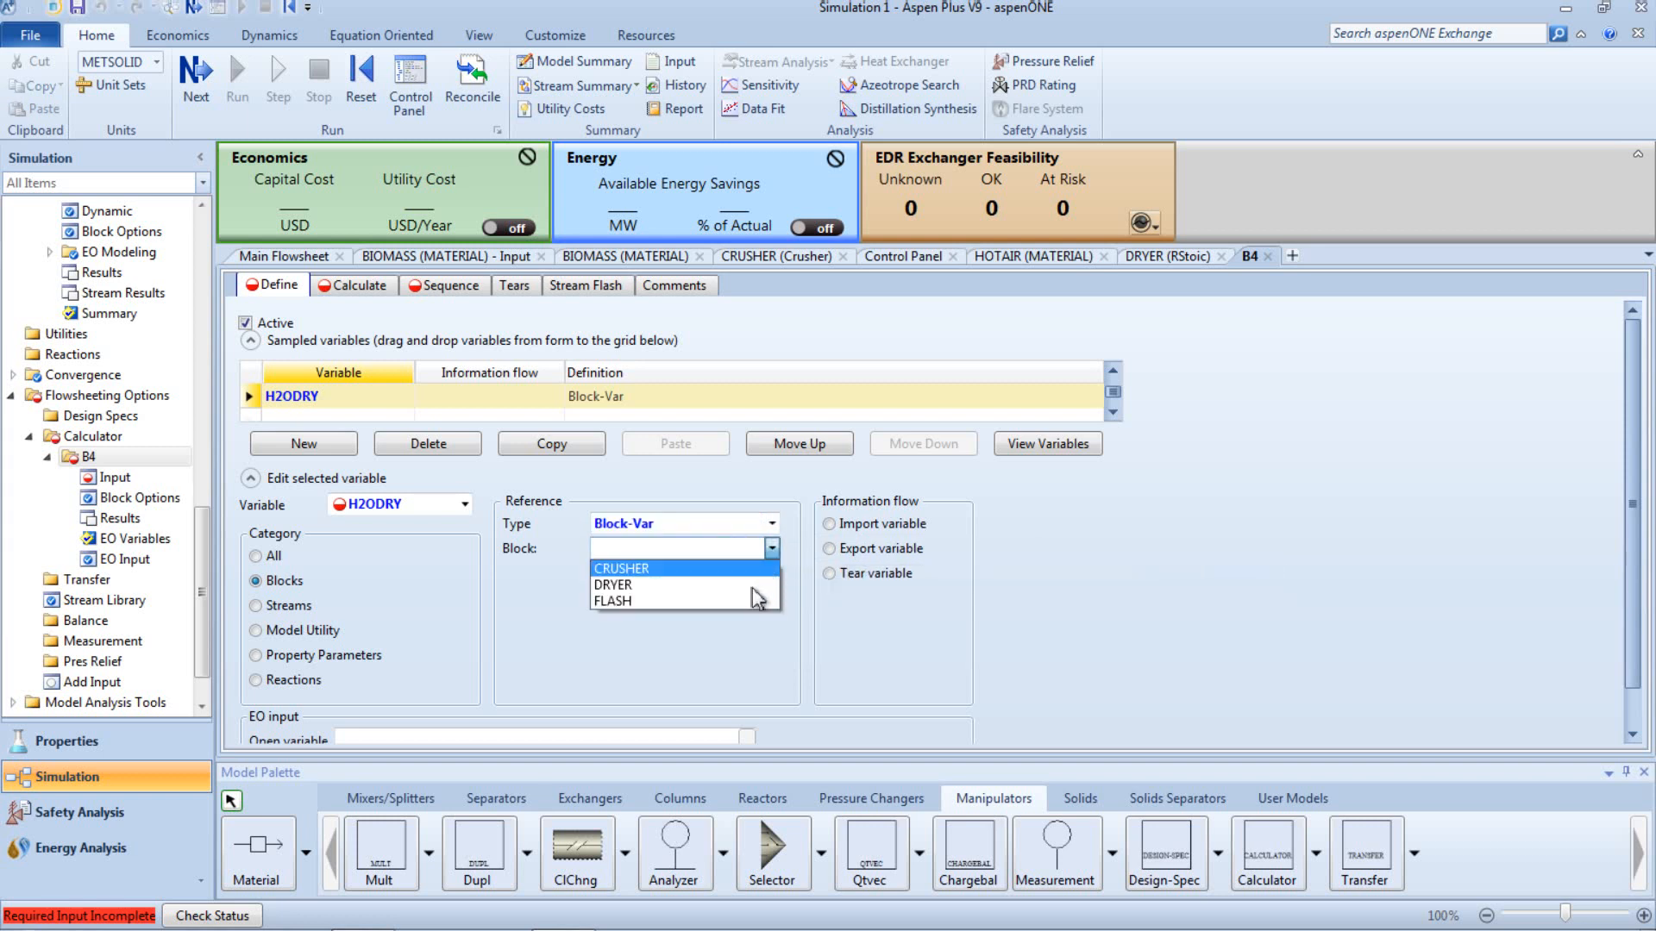
pyautogui.click(750, 588)
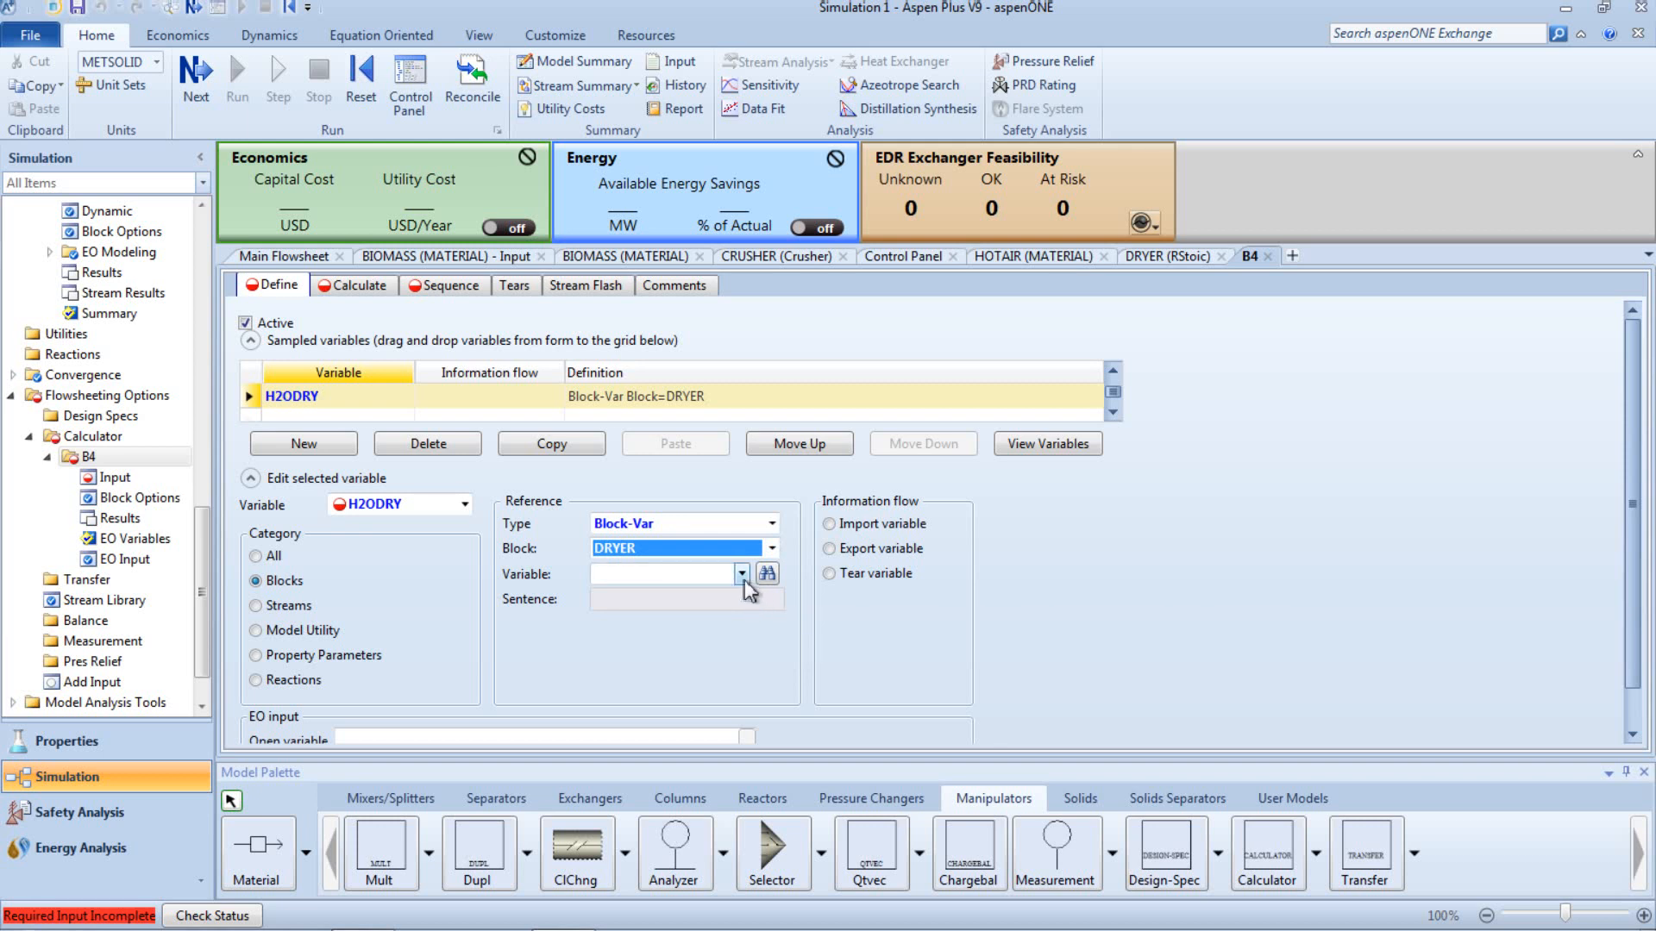
pyautogui.click(743, 576)
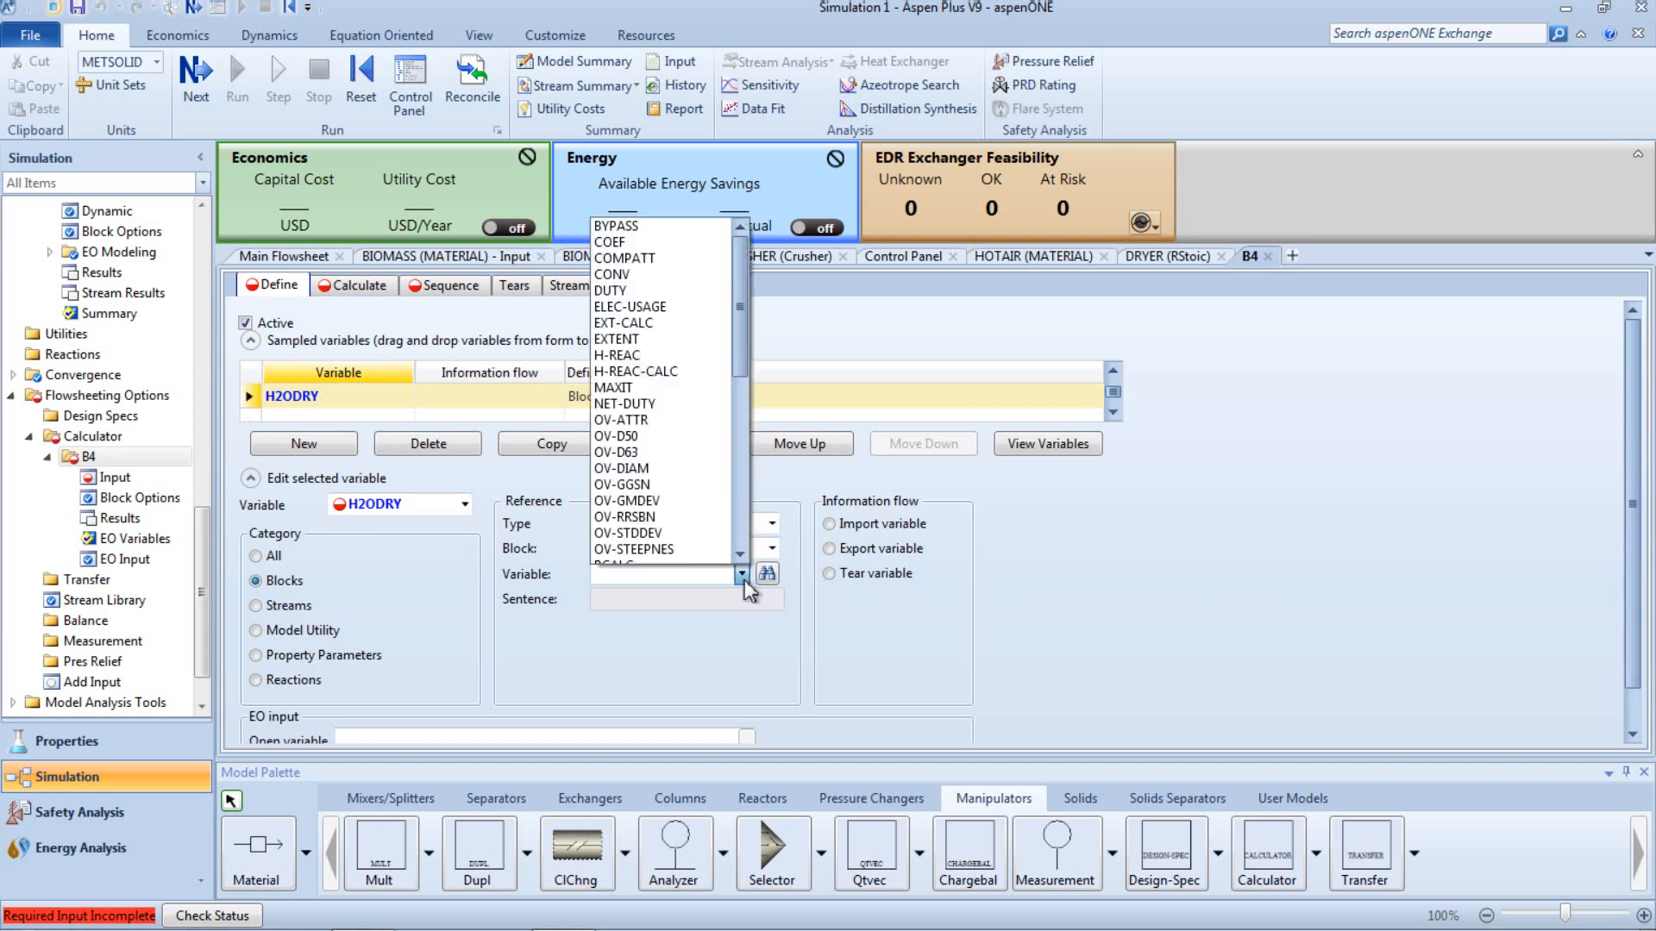
pyautogui.click(681, 259)
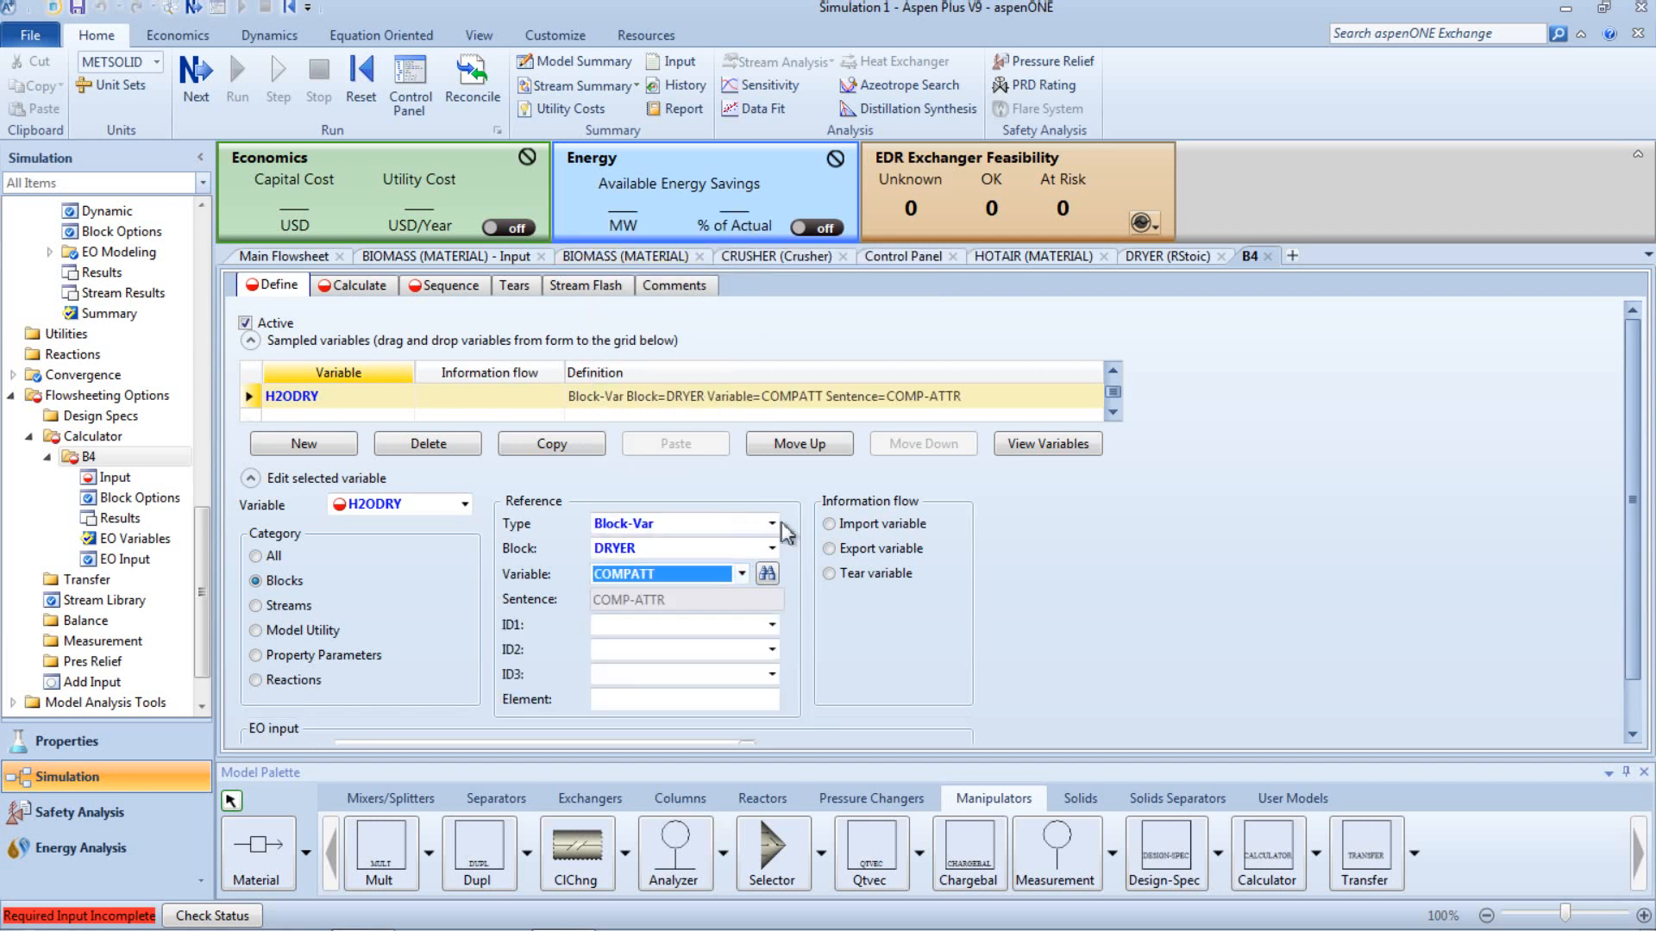
# Step: Complete the H2ODRY reference with ID1 NCPSD, ID2 BIOMASS, ID3 PROXANAL and element 1
pyautogui.click(773, 628)
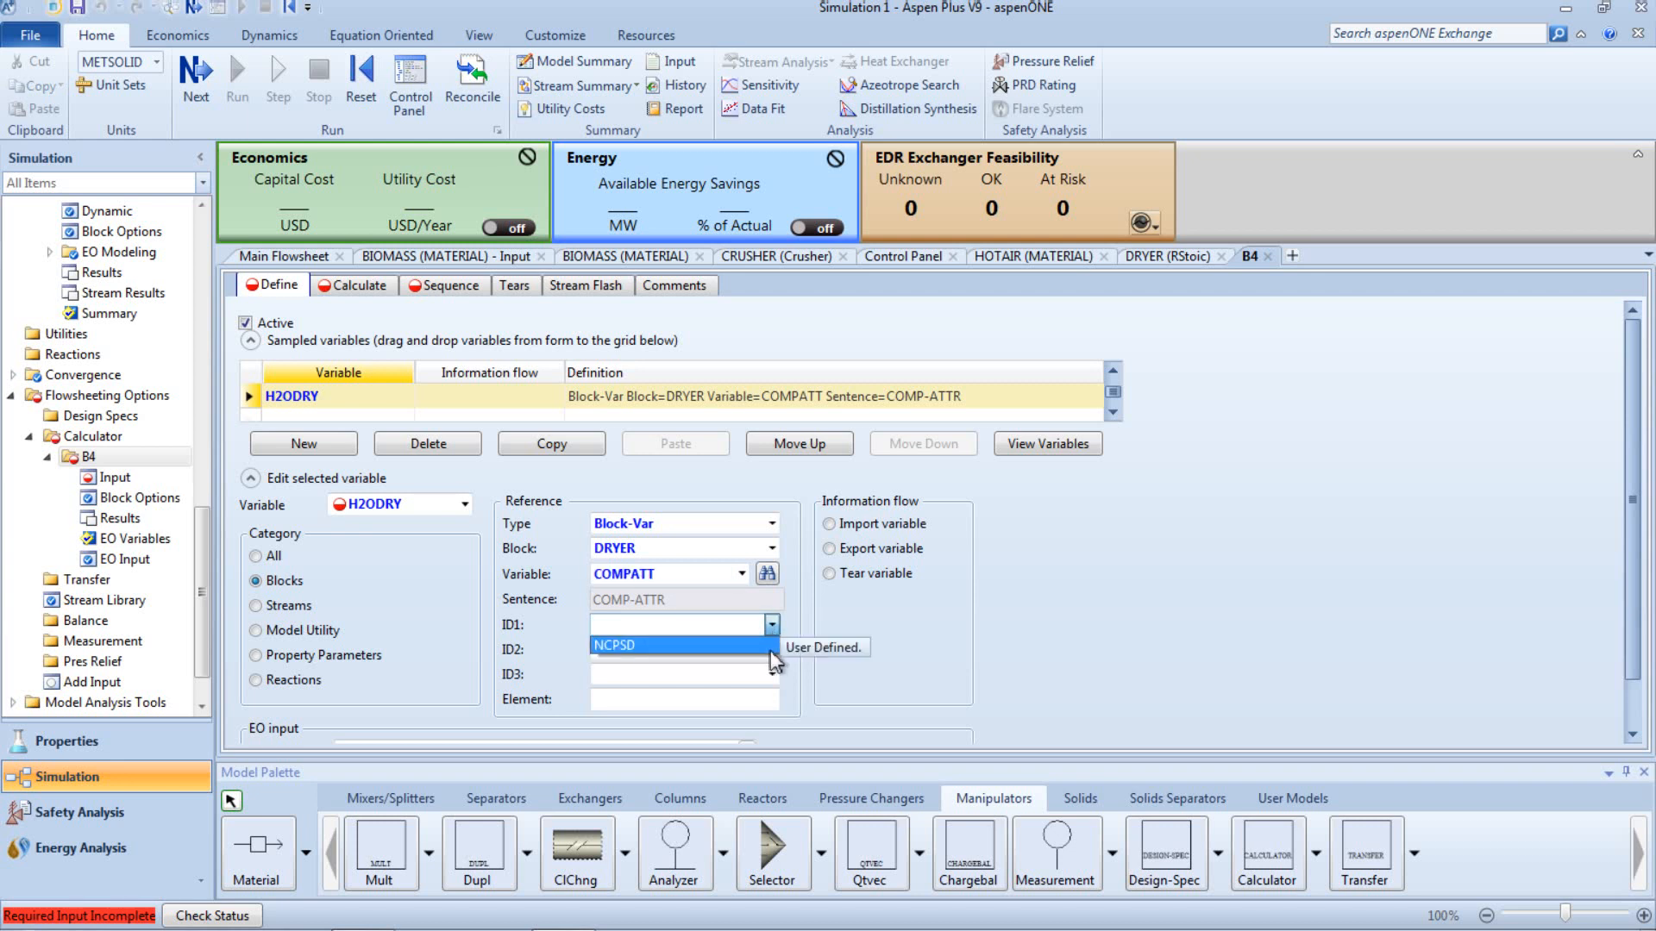
pyautogui.click(769, 651)
pyautogui.click(773, 654)
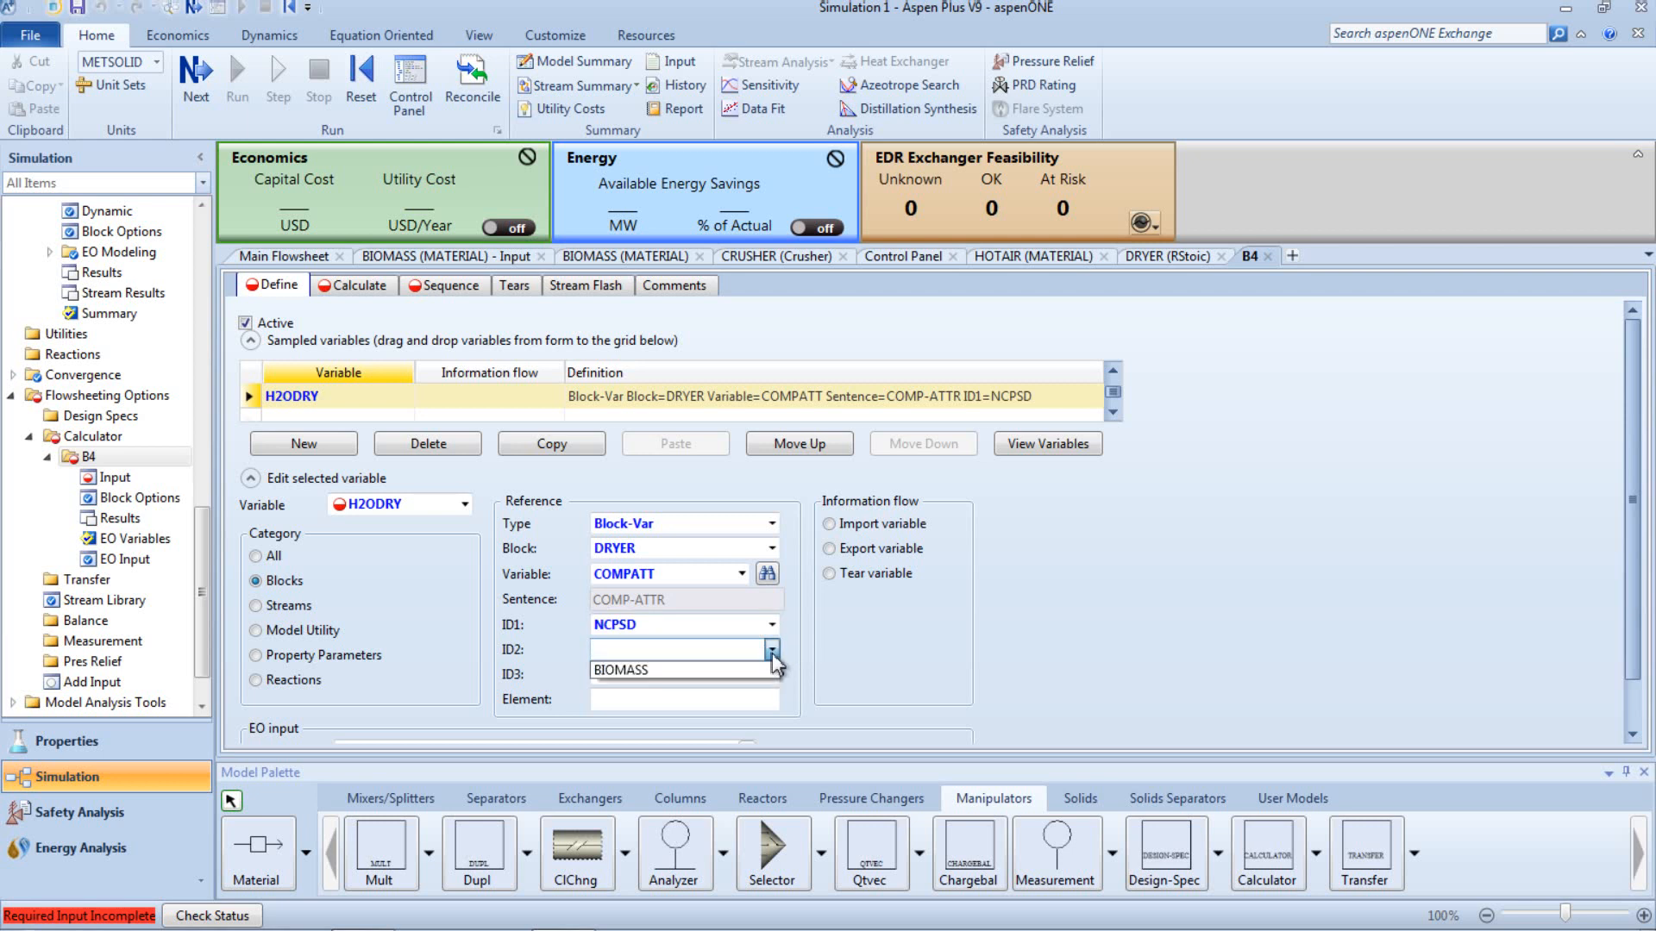
pyautogui.click(774, 672)
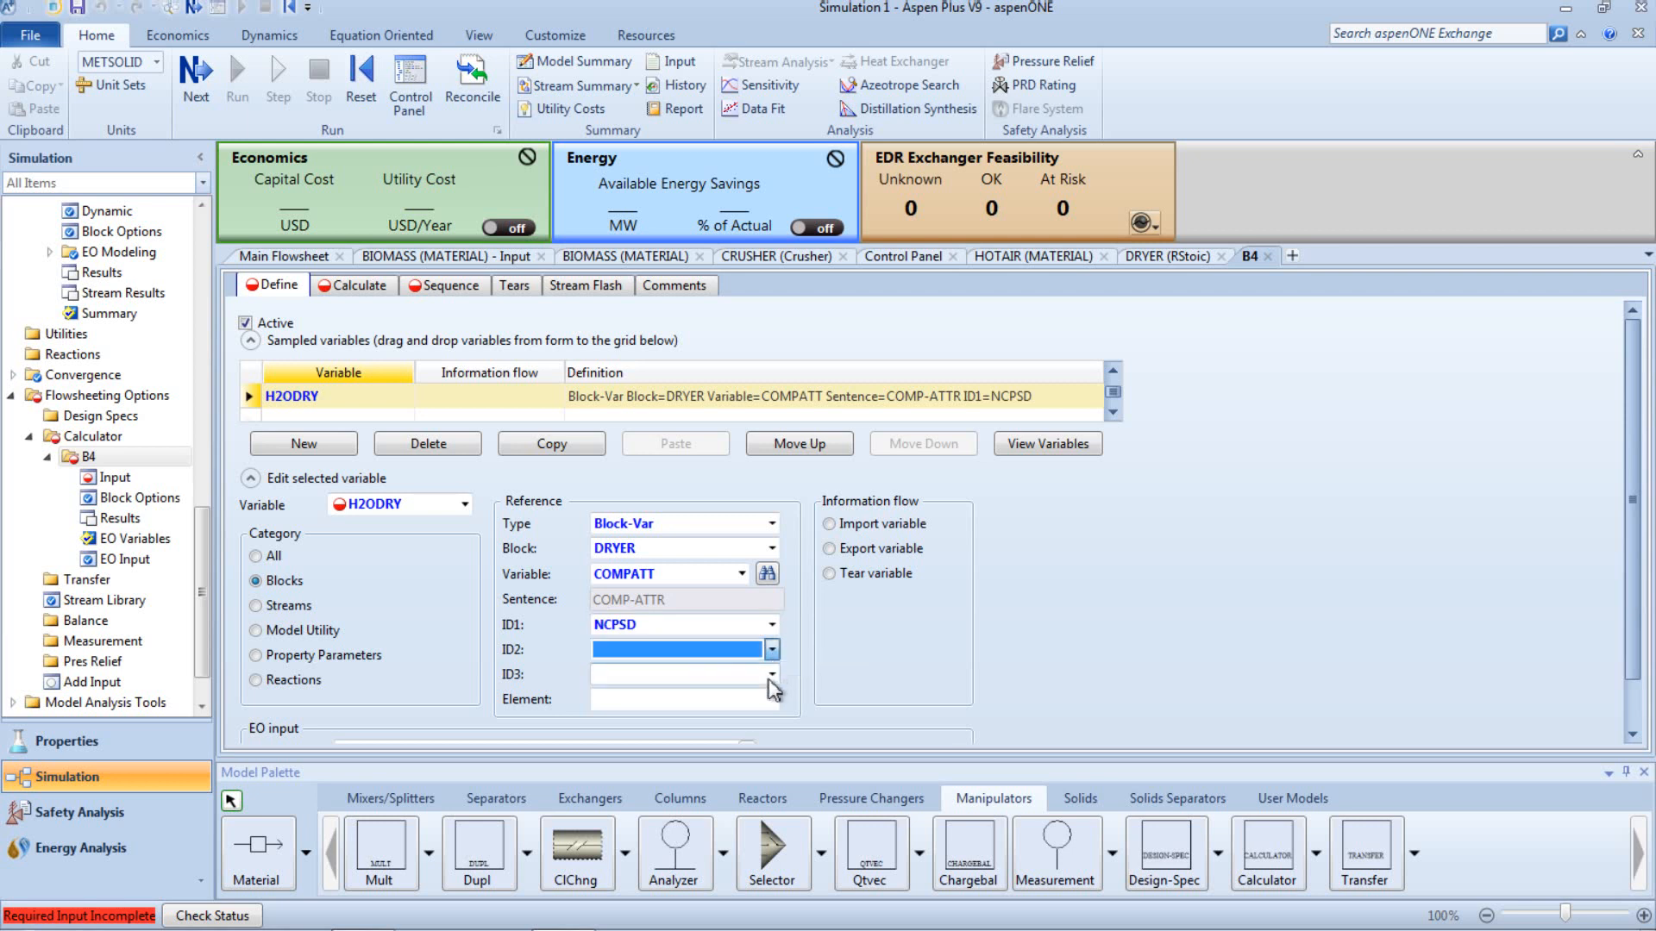
pyautogui.click(772, 675)
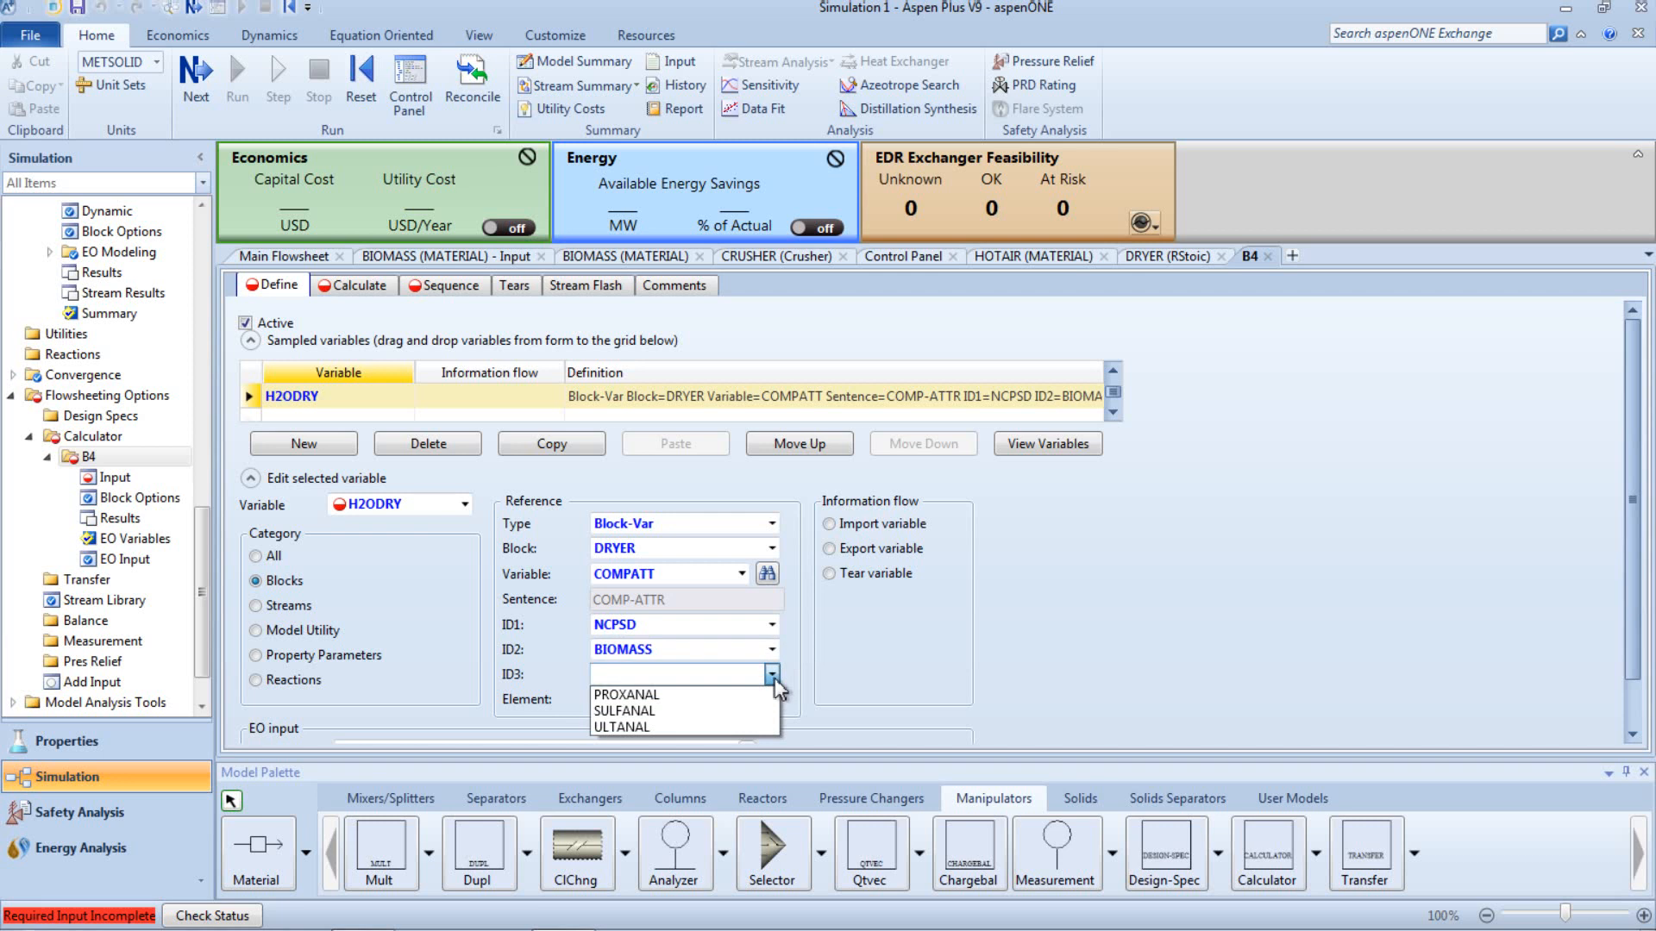
pyautogui.click(762, 695)
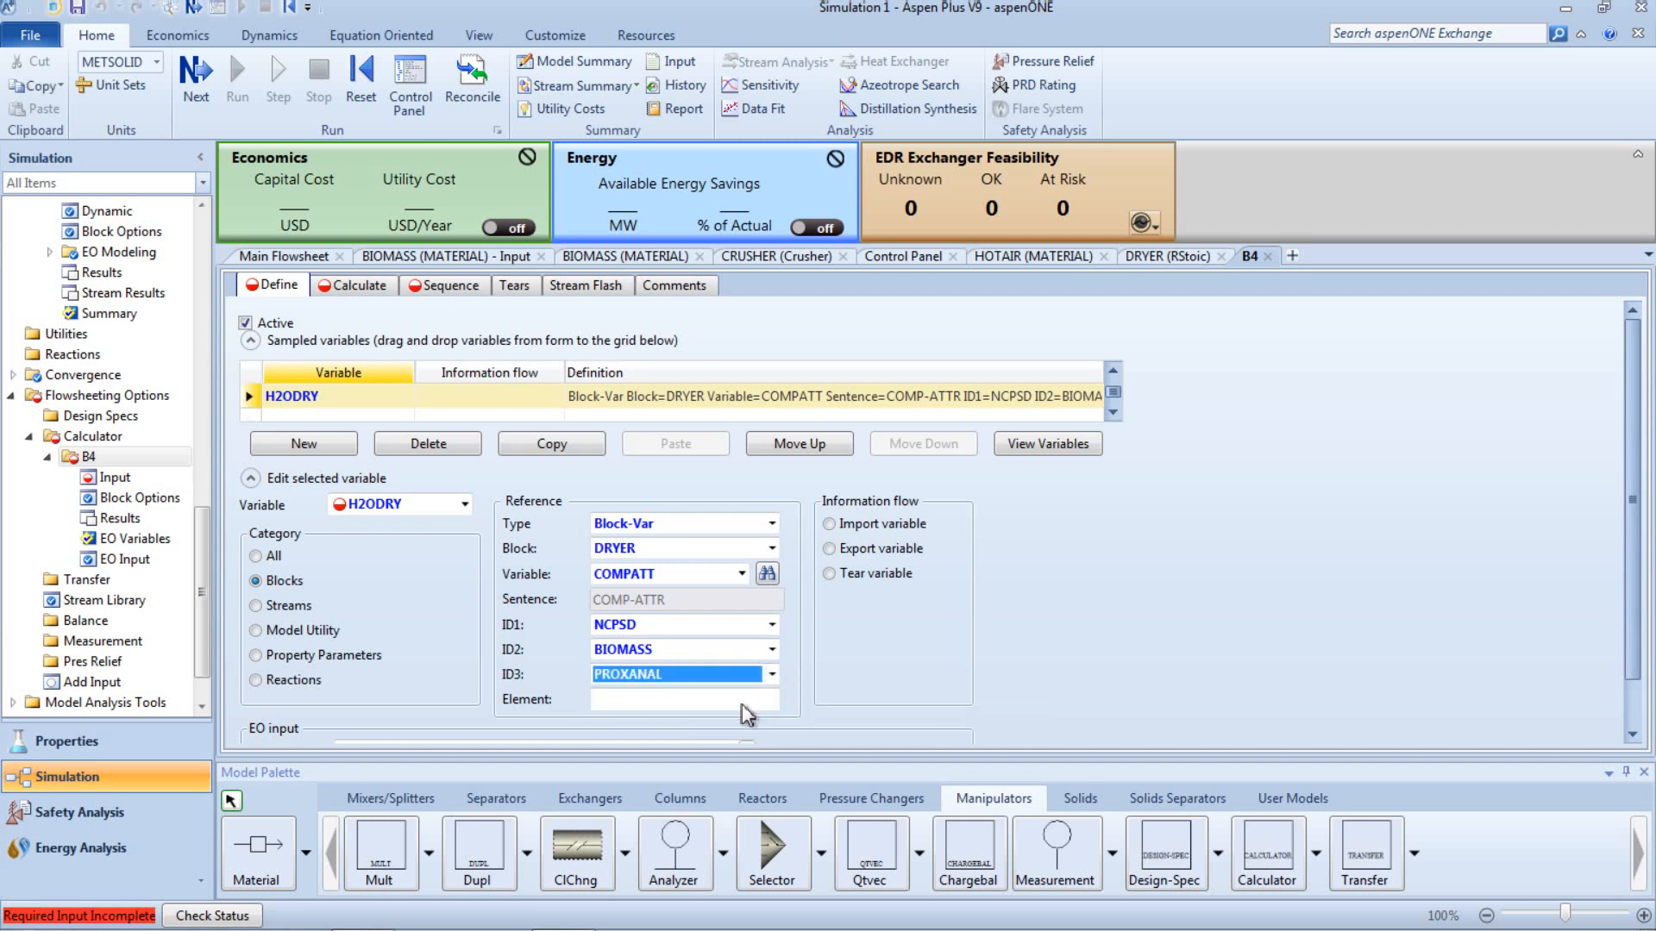
pyautogui.click(742, 702)
pyautogui.write('1')
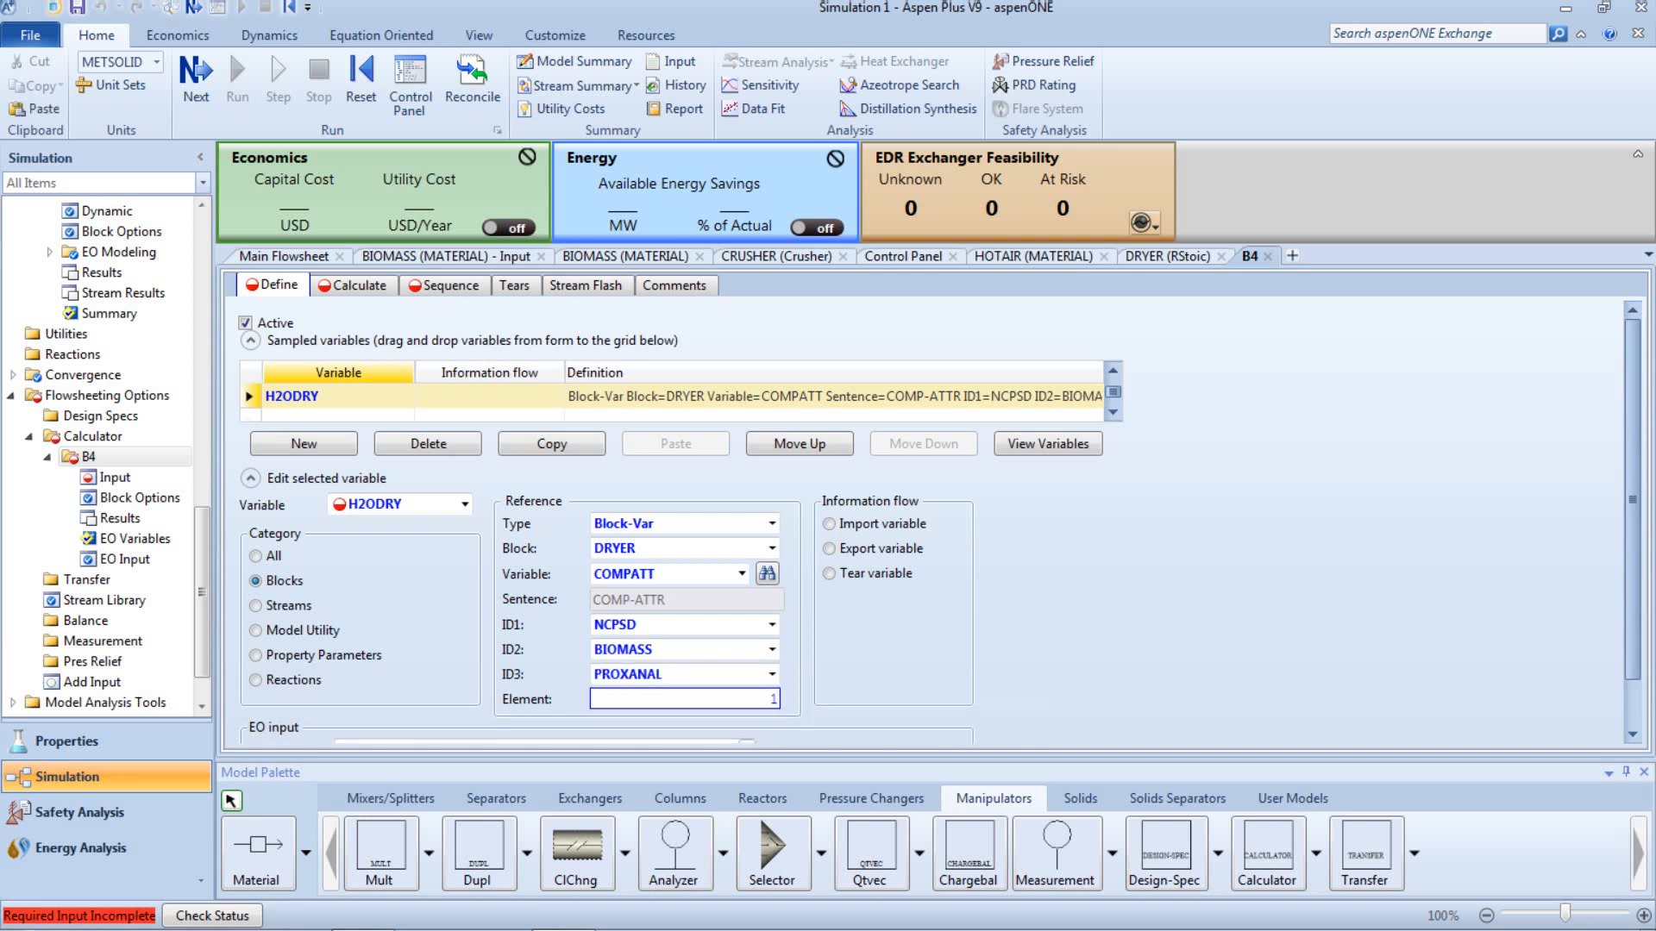
pyautogui.click(961, 630)
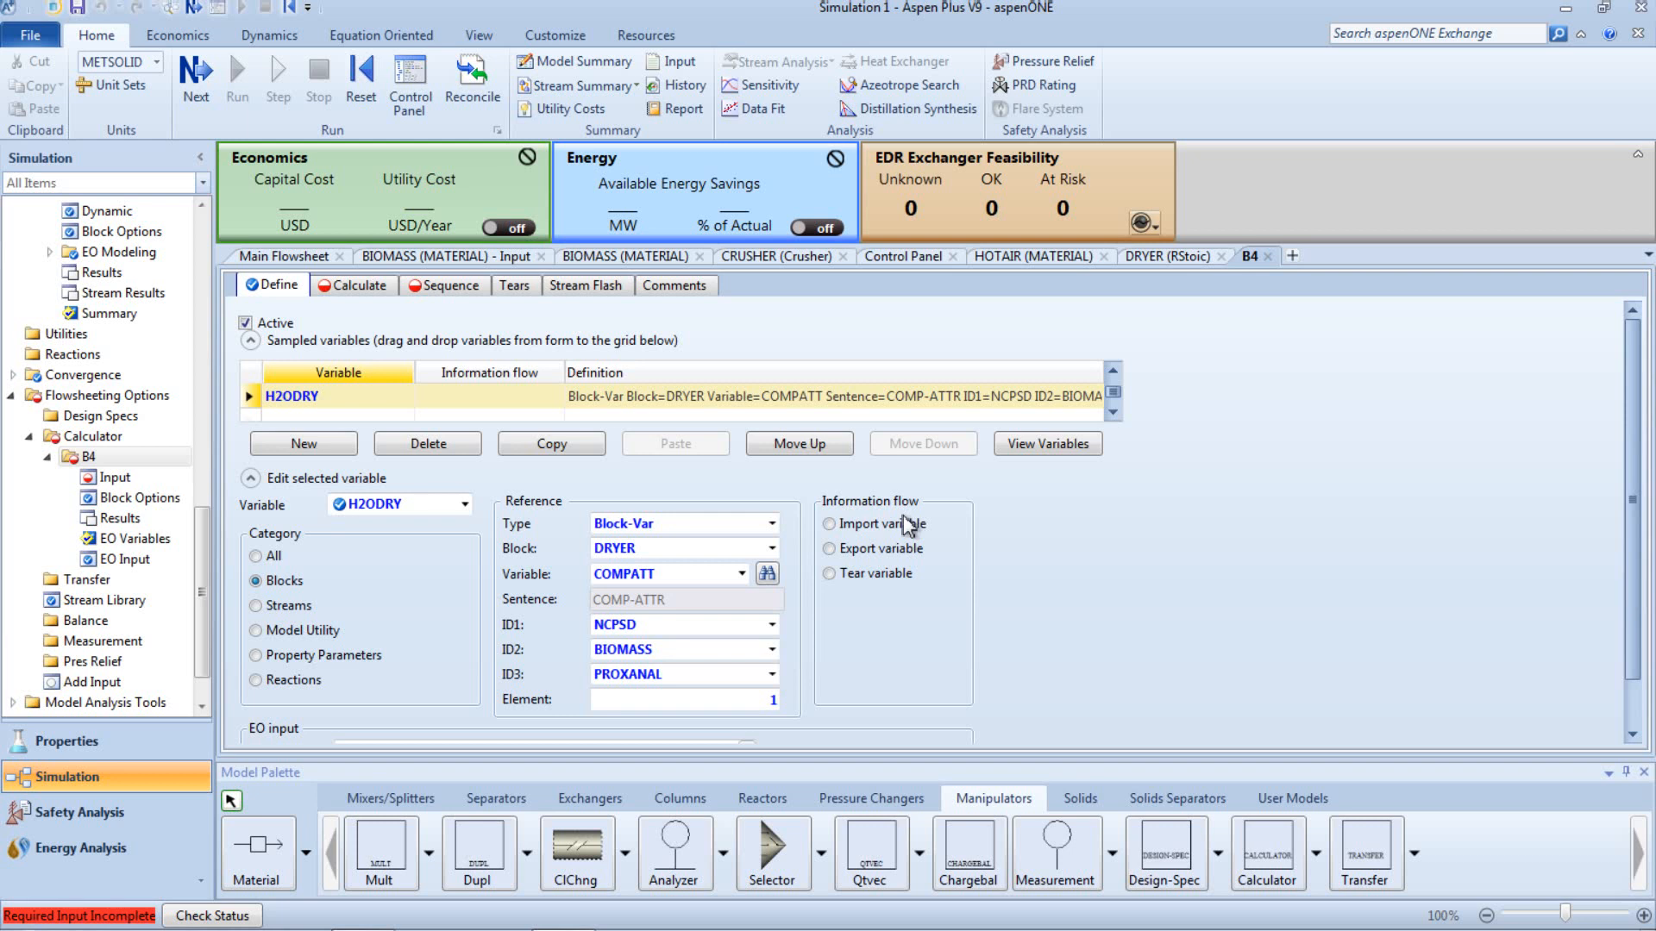
# Step: Create a third sampled variable named CONV and make it a Blocks variable of type Block-Var
pyautogui.click(325, 447)
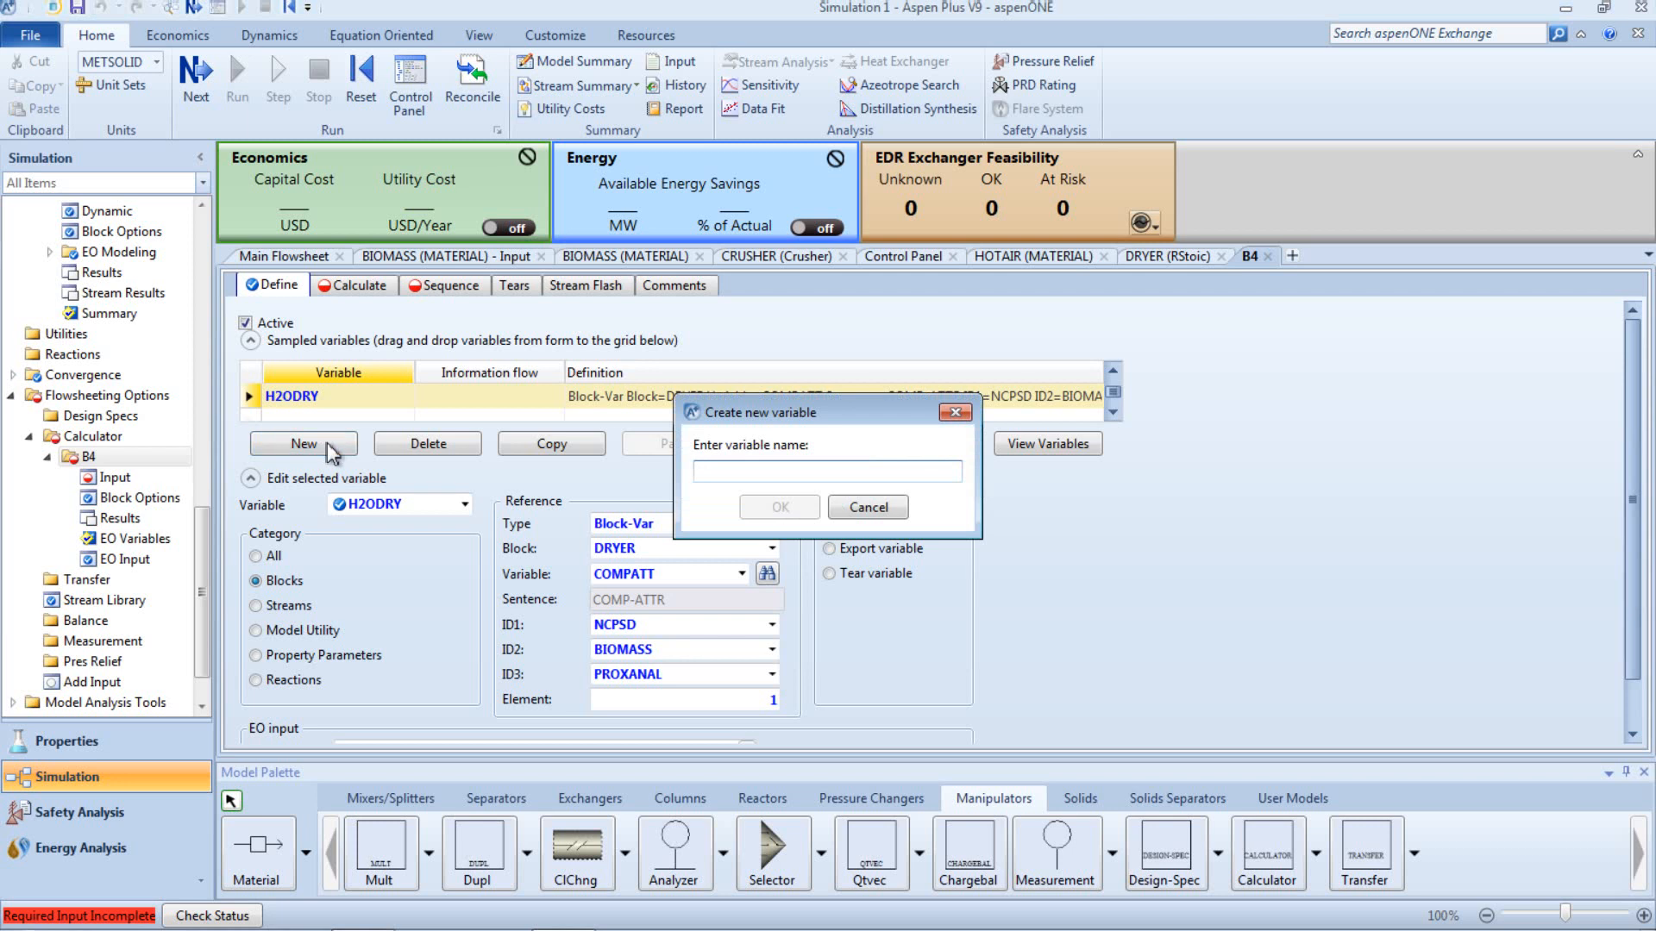
pyautogui.write('CONV')
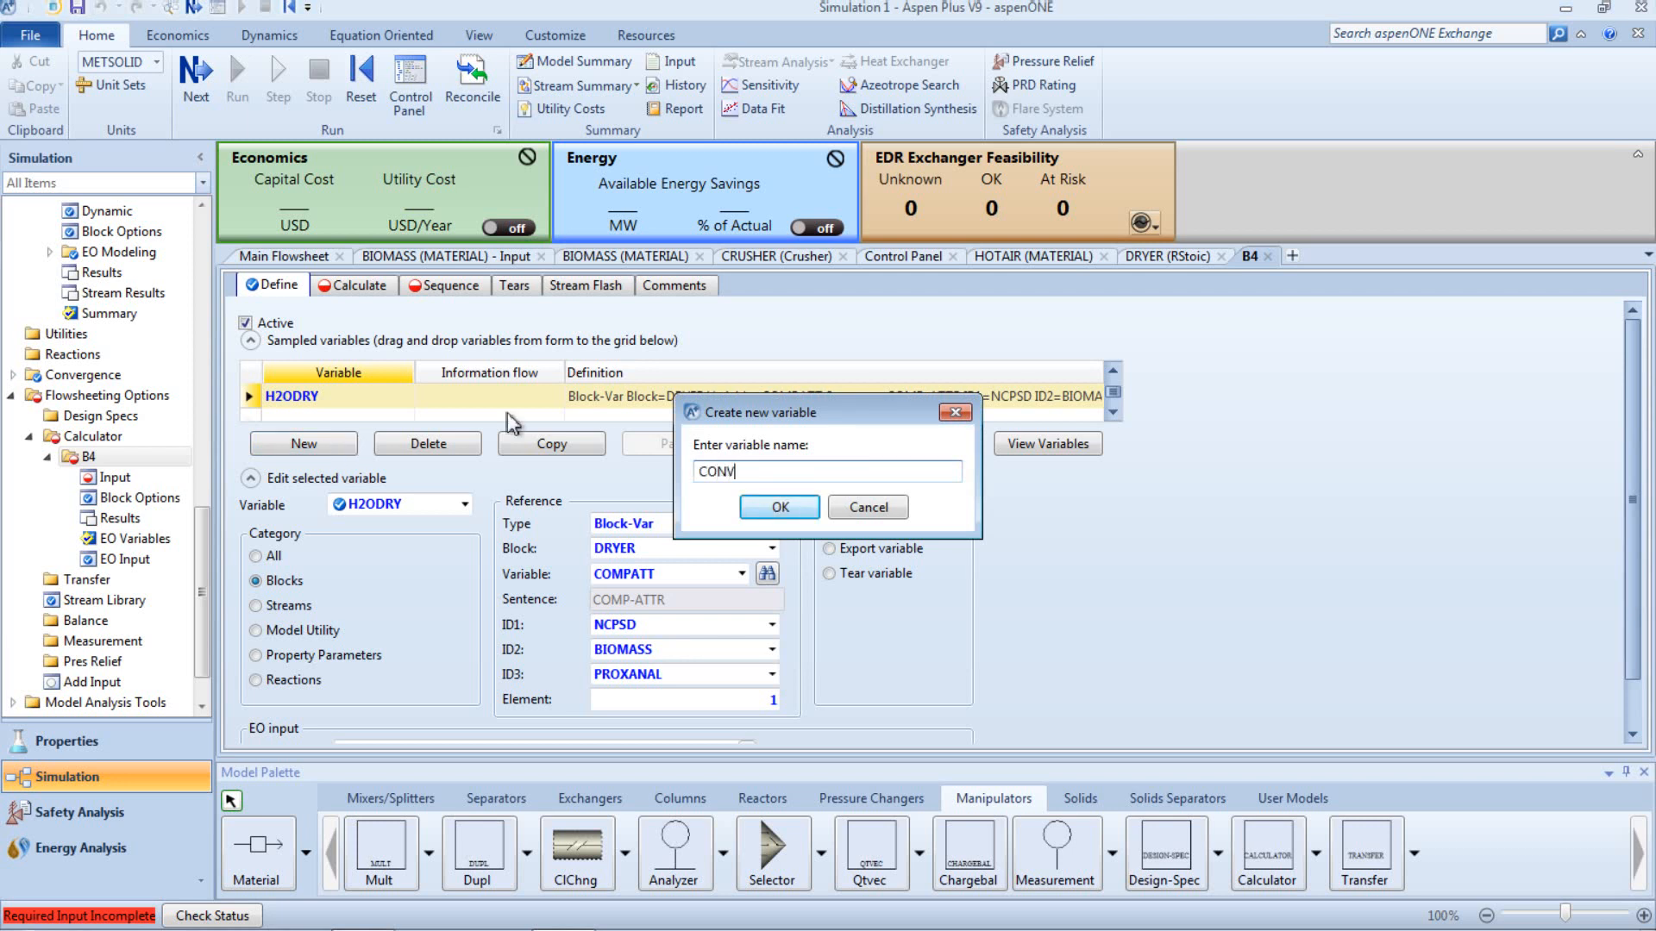
pyautogui.click(772, 509)
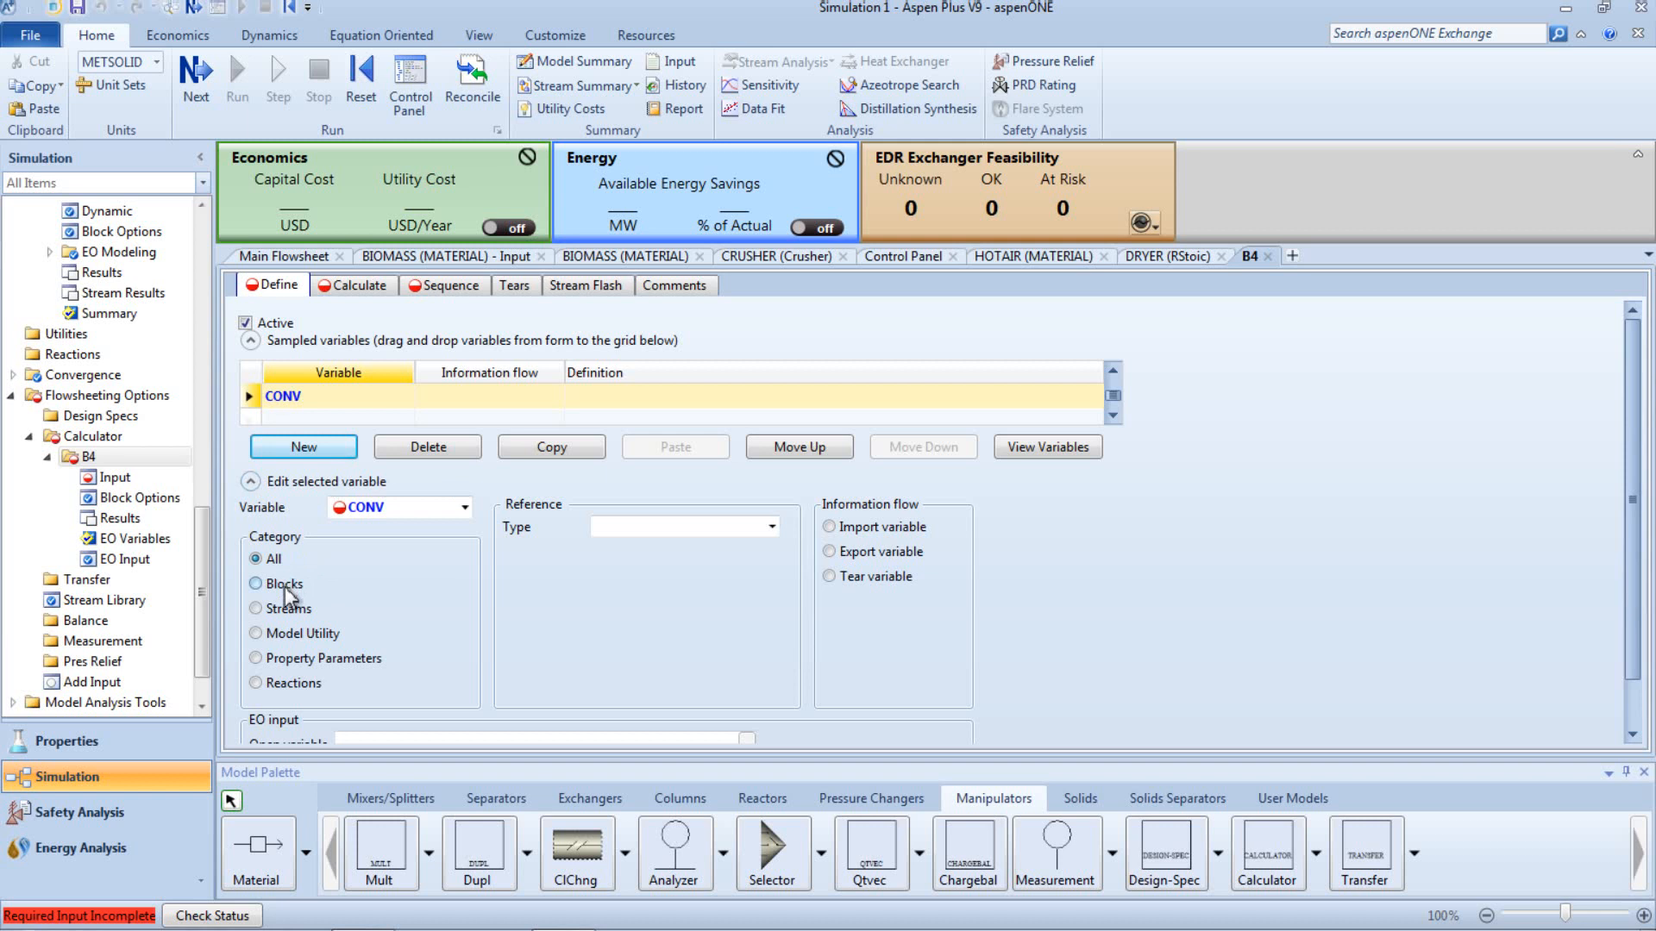
pyautogui.click(256, 584)
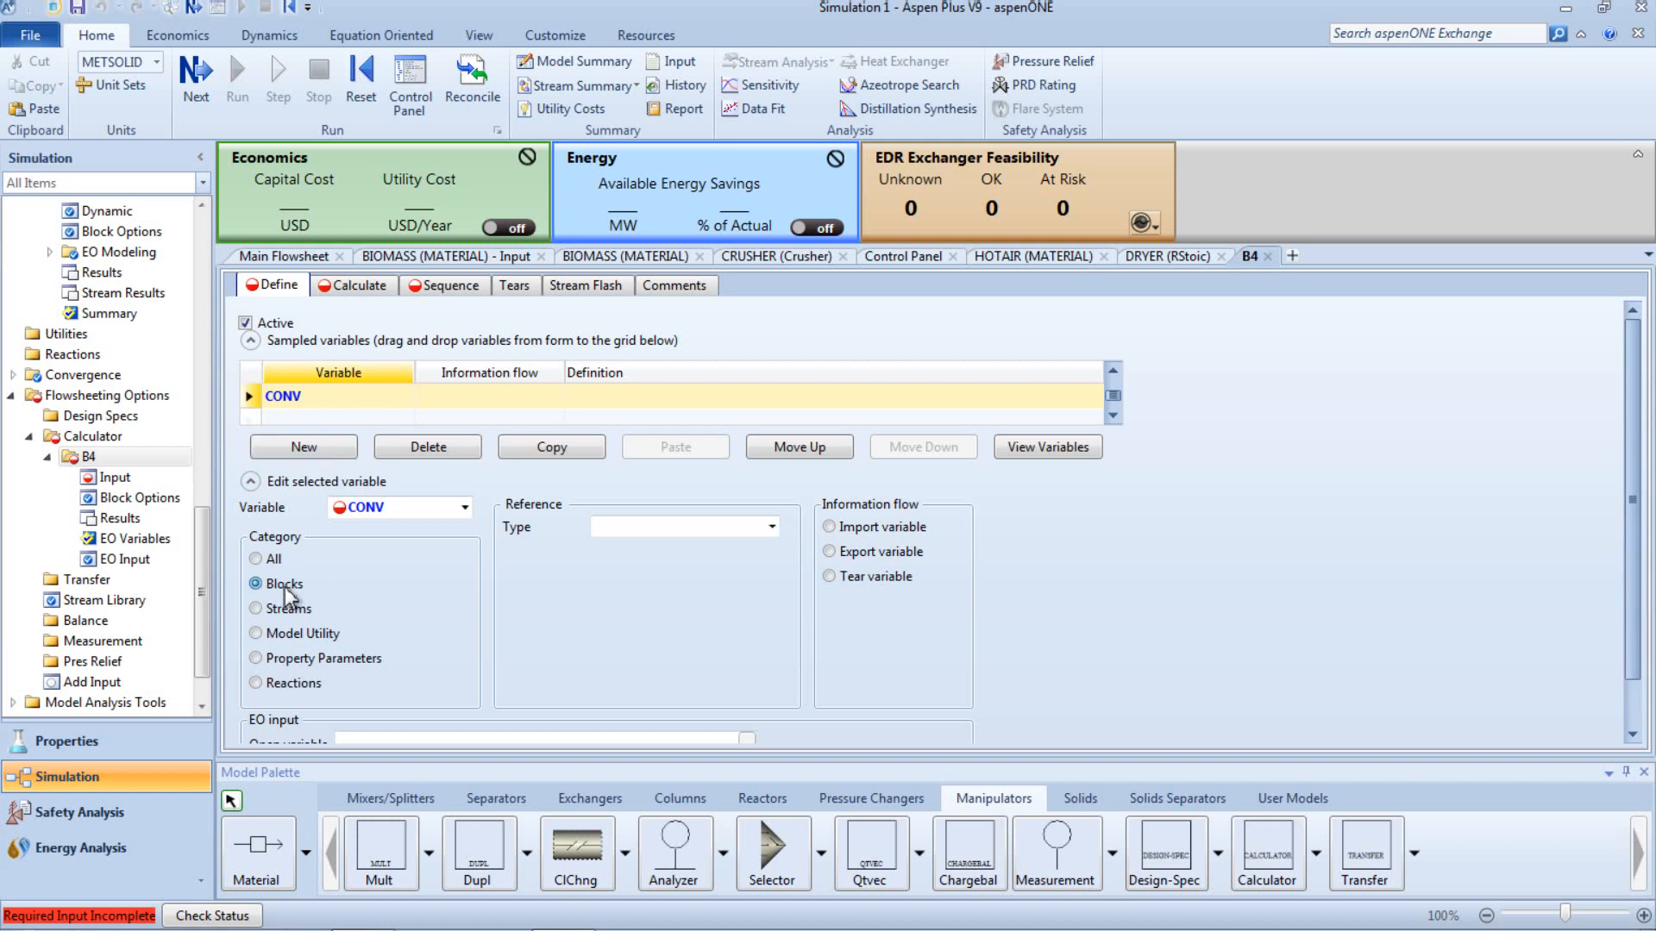
pyautogui.click(775, 535)
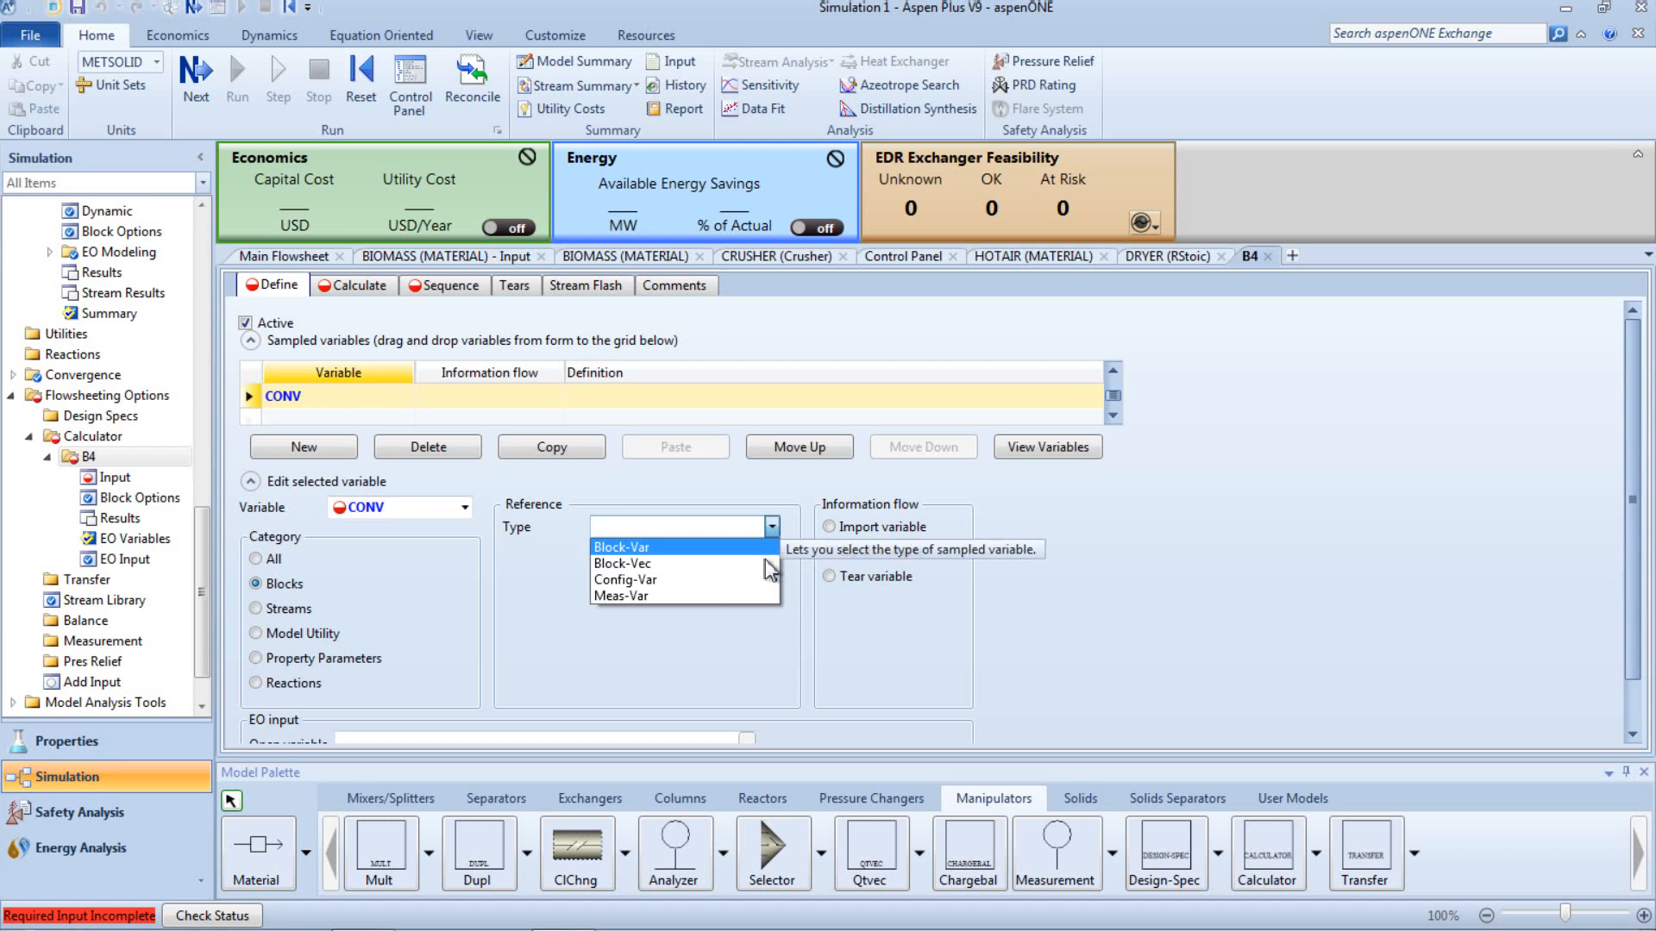
pyautogui.press('Return')
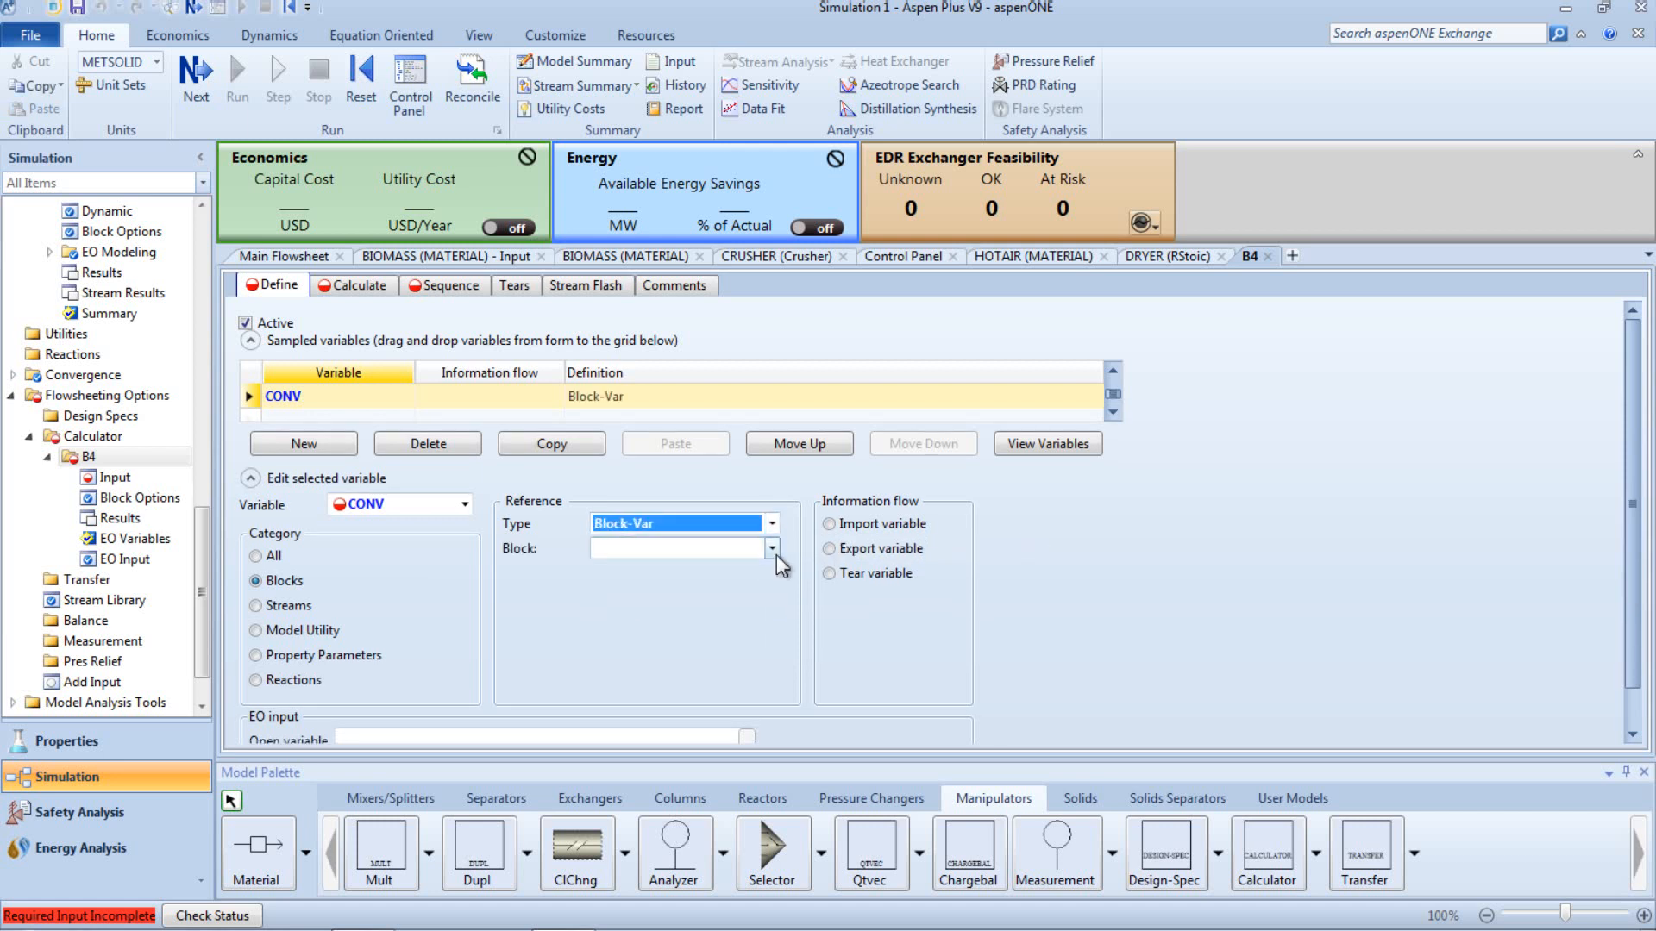
# Step: Reference CONV to the variable CONV of block DRYER with ID1 set to 1
pyautogui.click(773, 552)
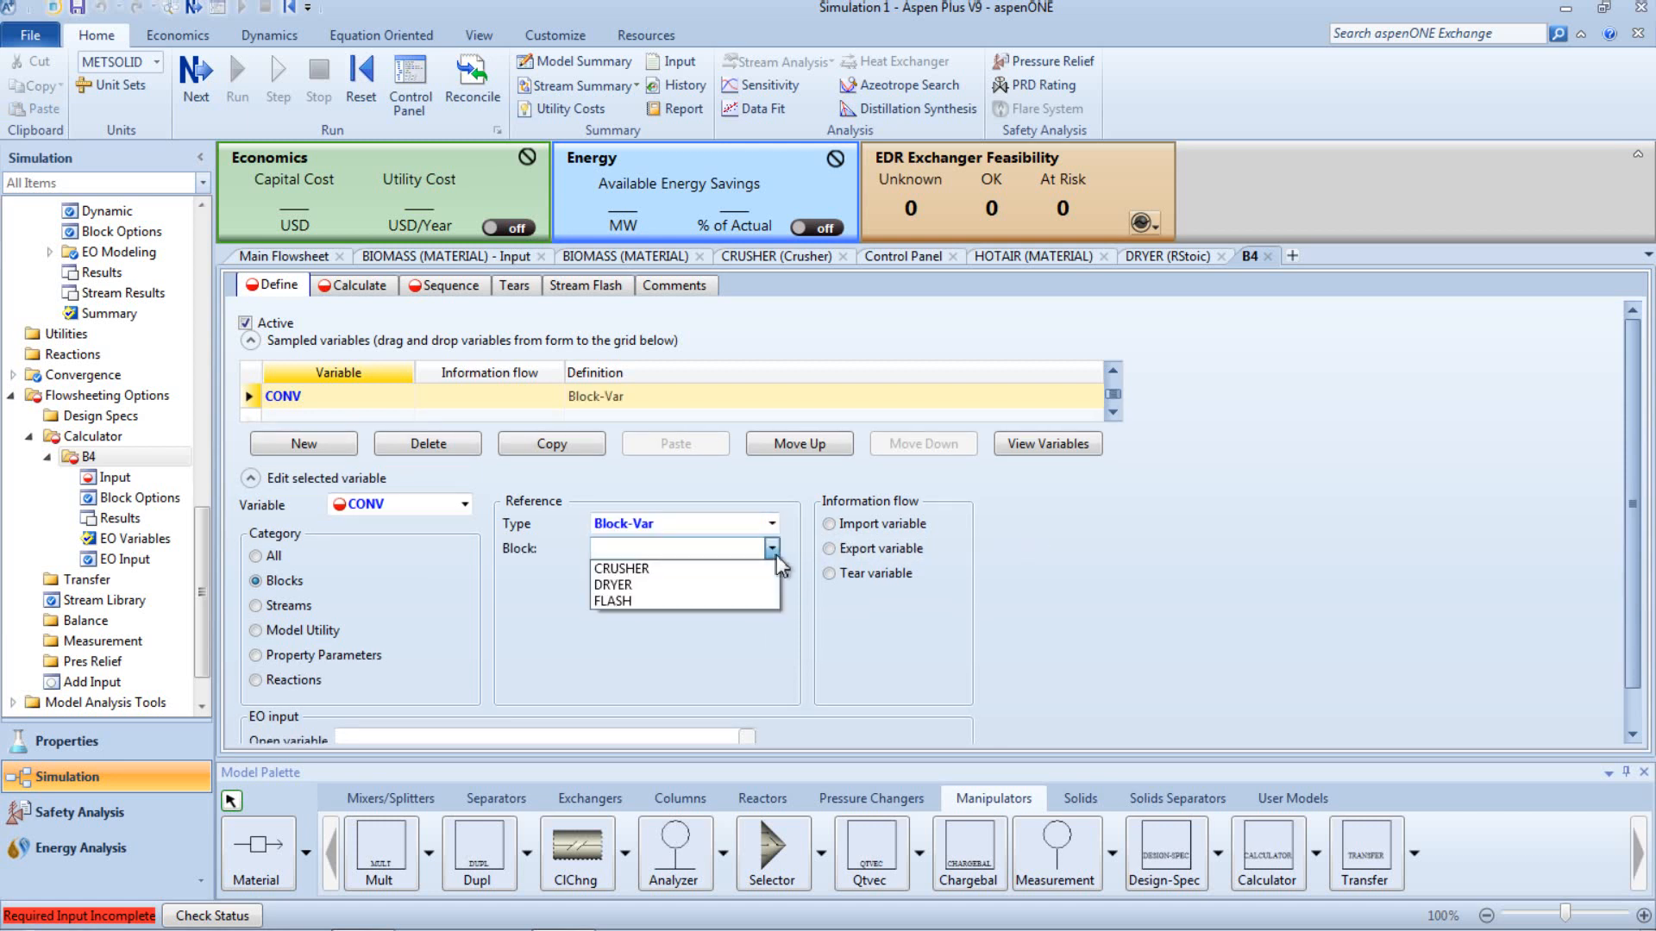
pyautogui.click(764, 588)
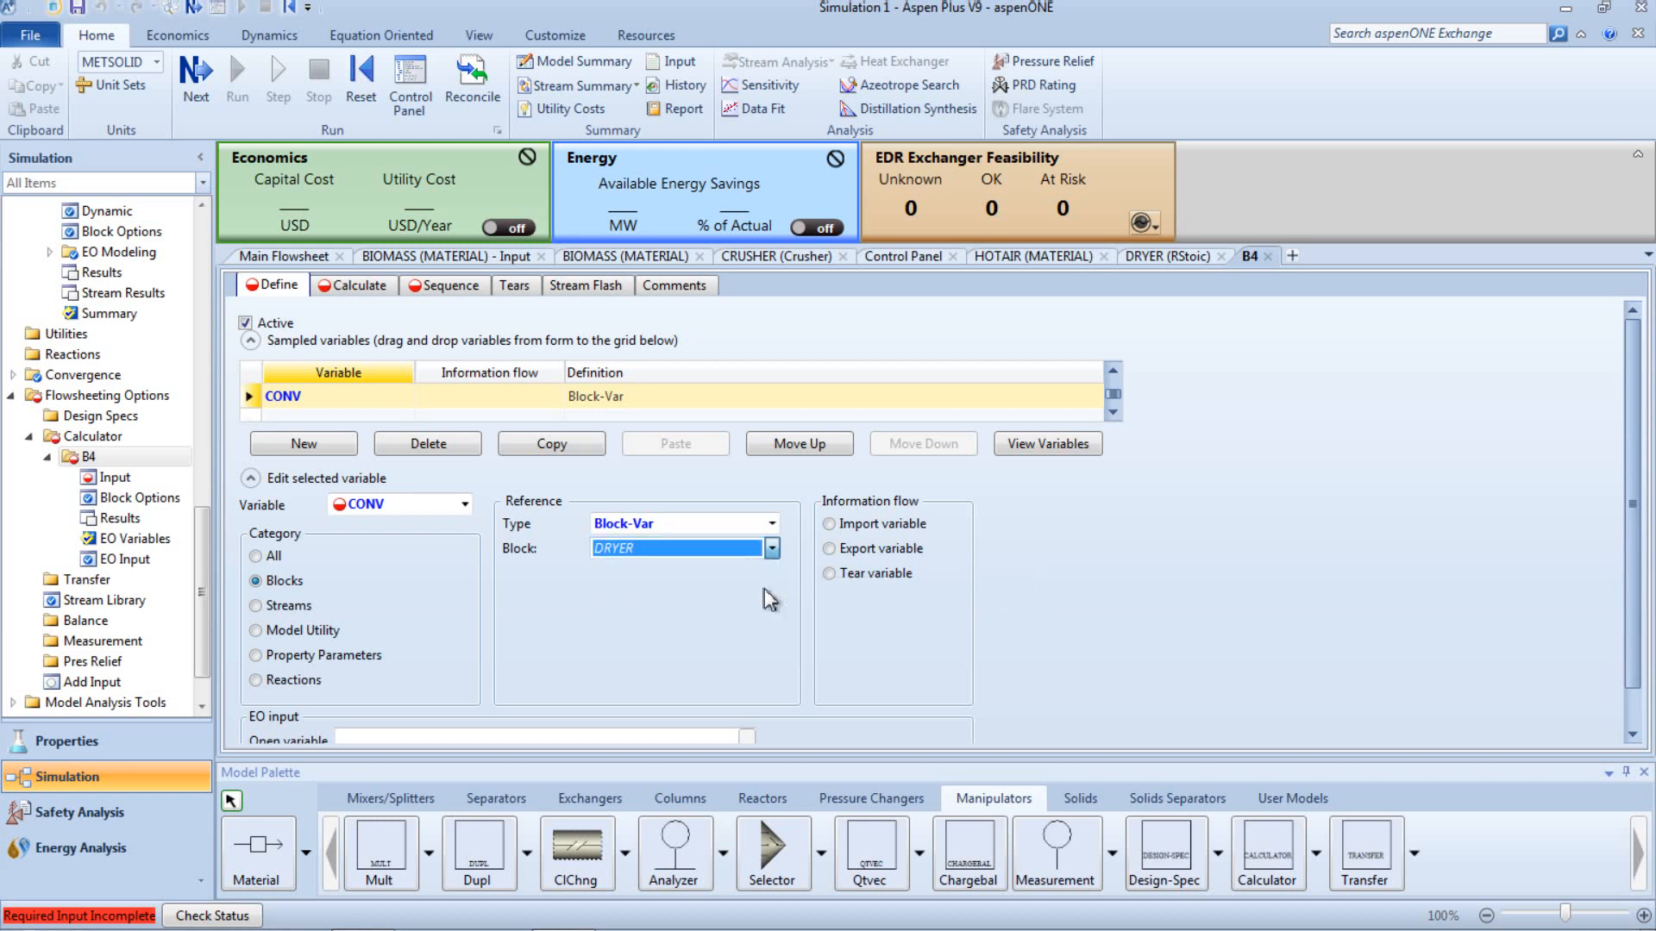
pyautogui.click(743, 577)
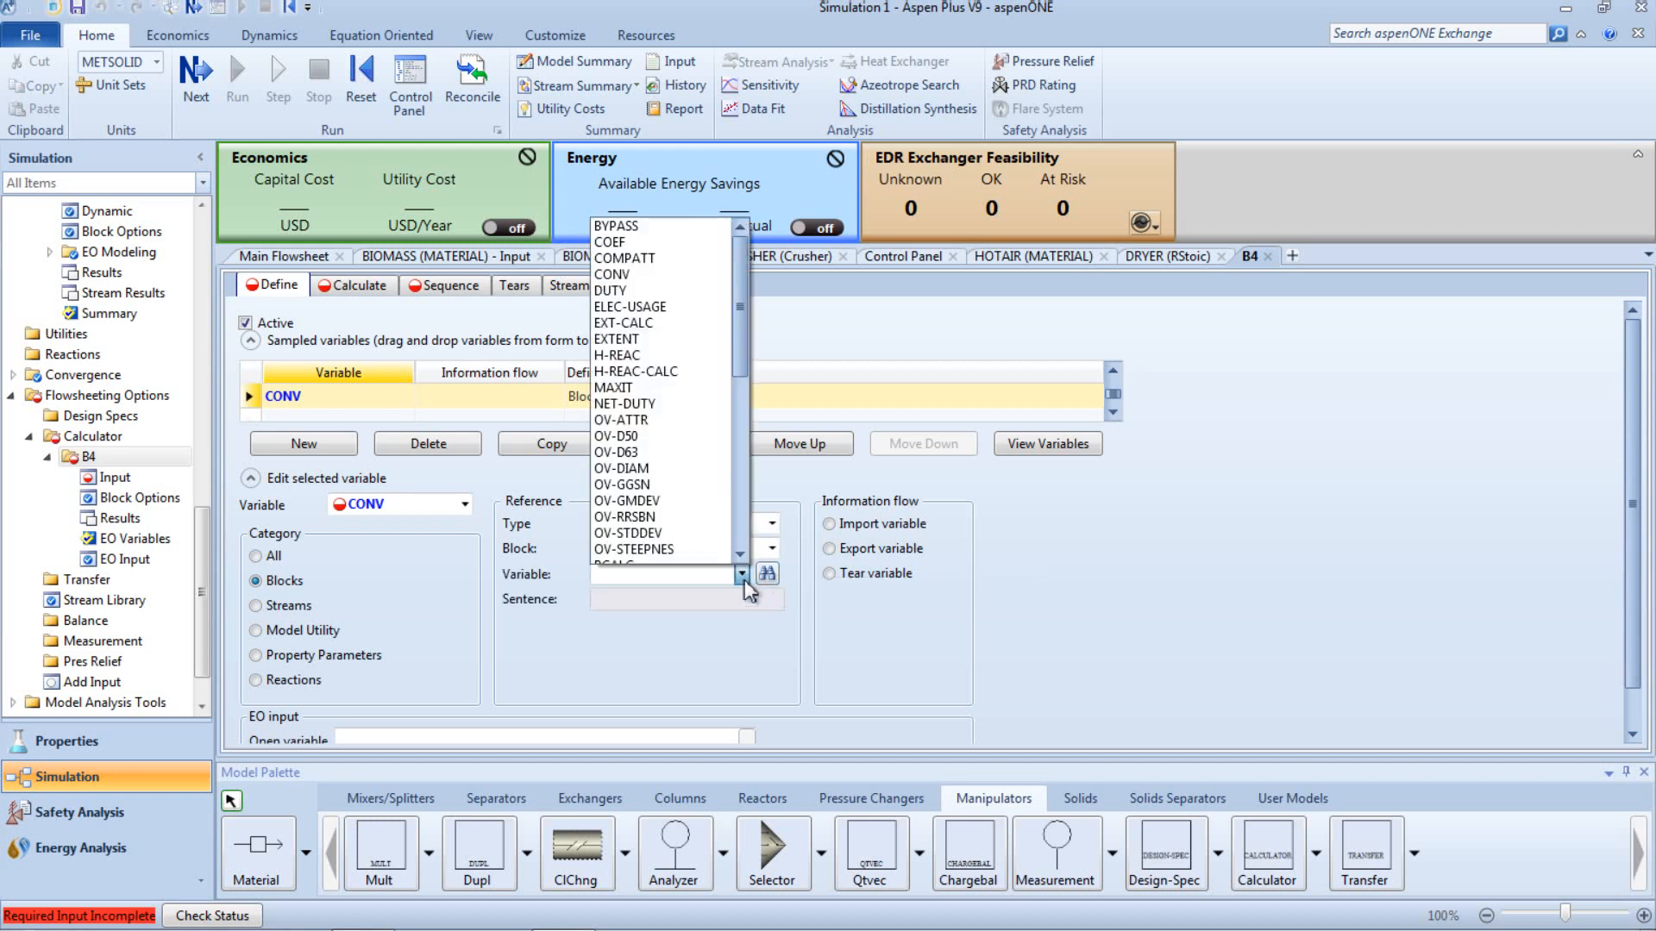
pyautogui.click(625, 274)
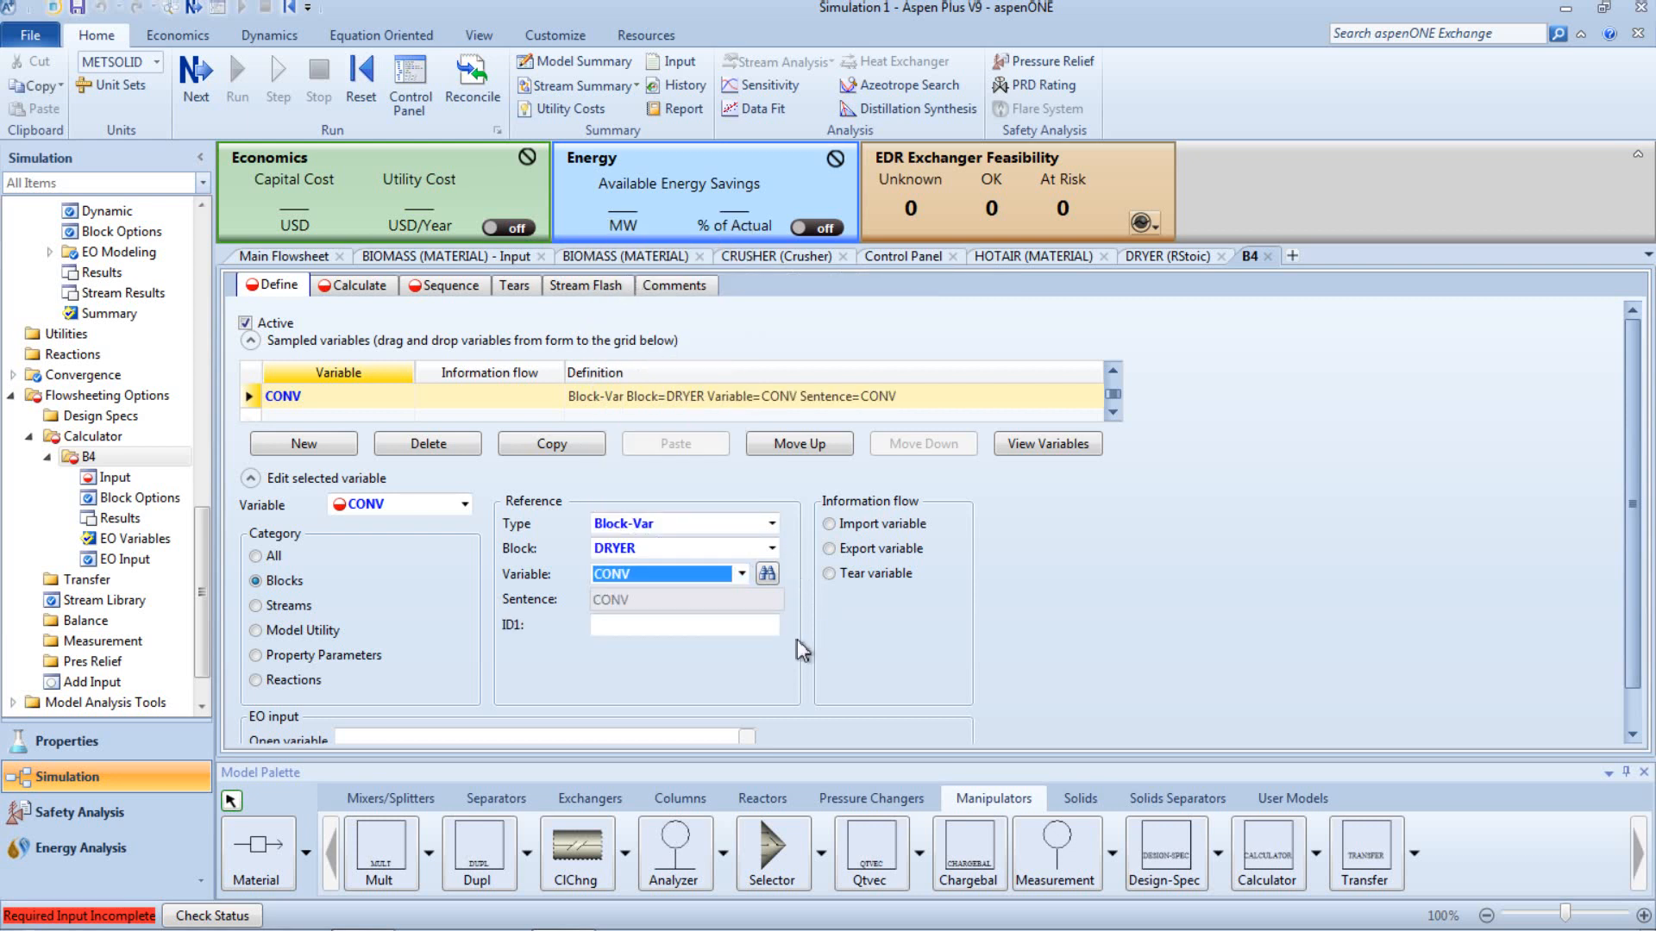
pyautogui.click(692, 628)
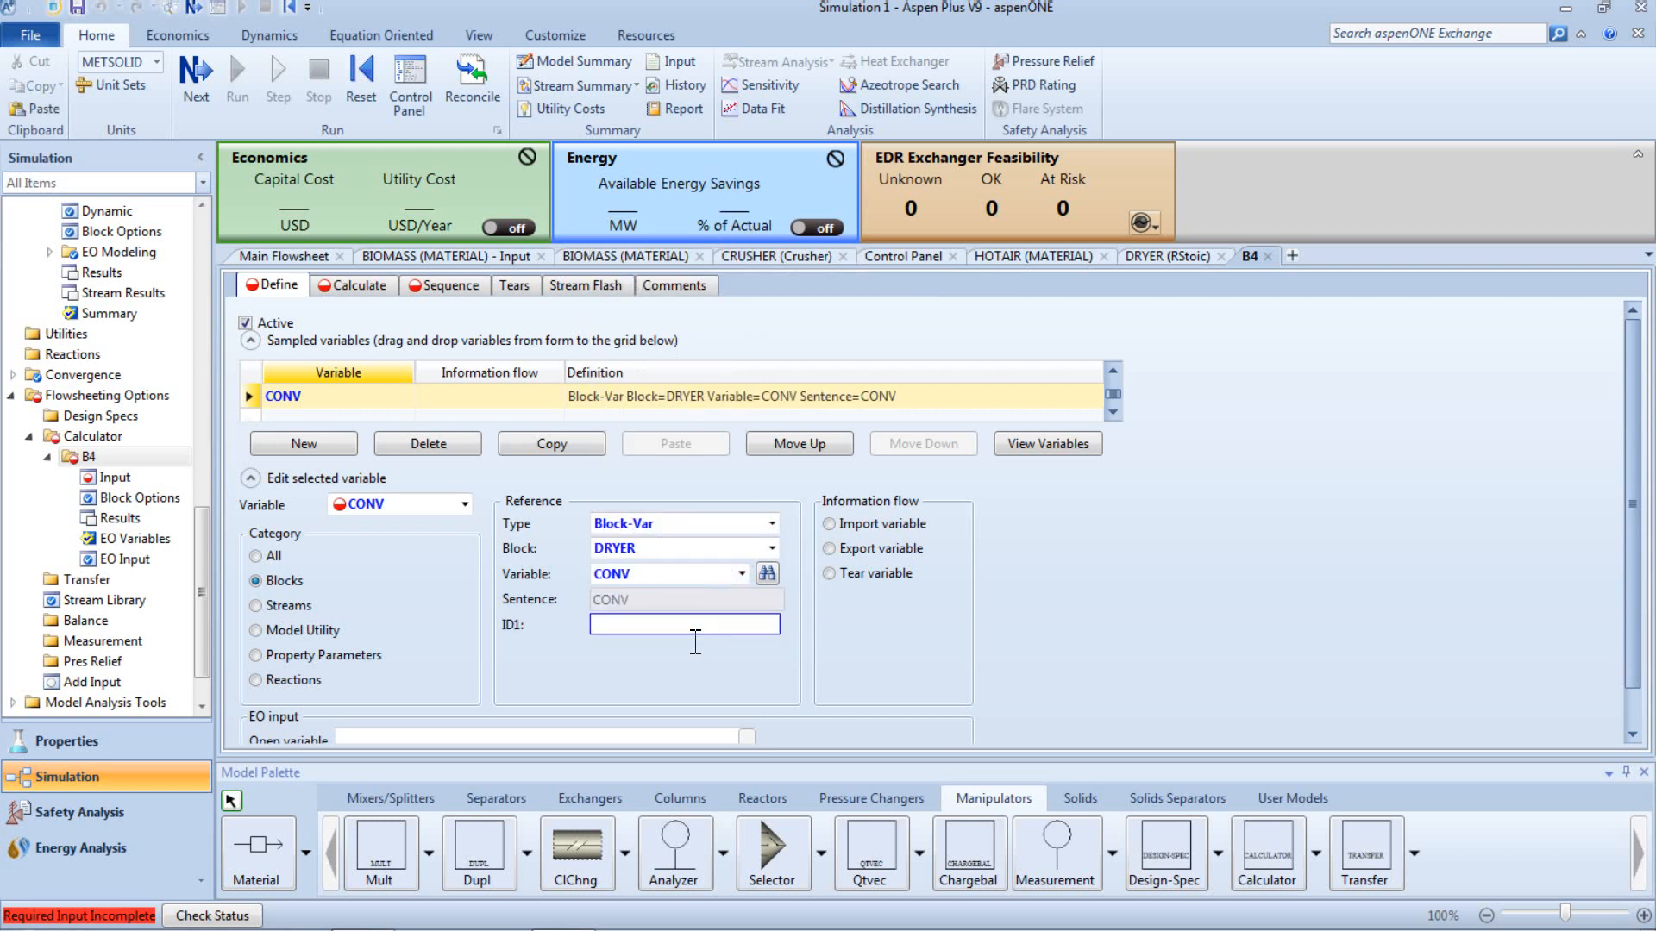
pyautogui.write('1')
pyautogui.press('Return')
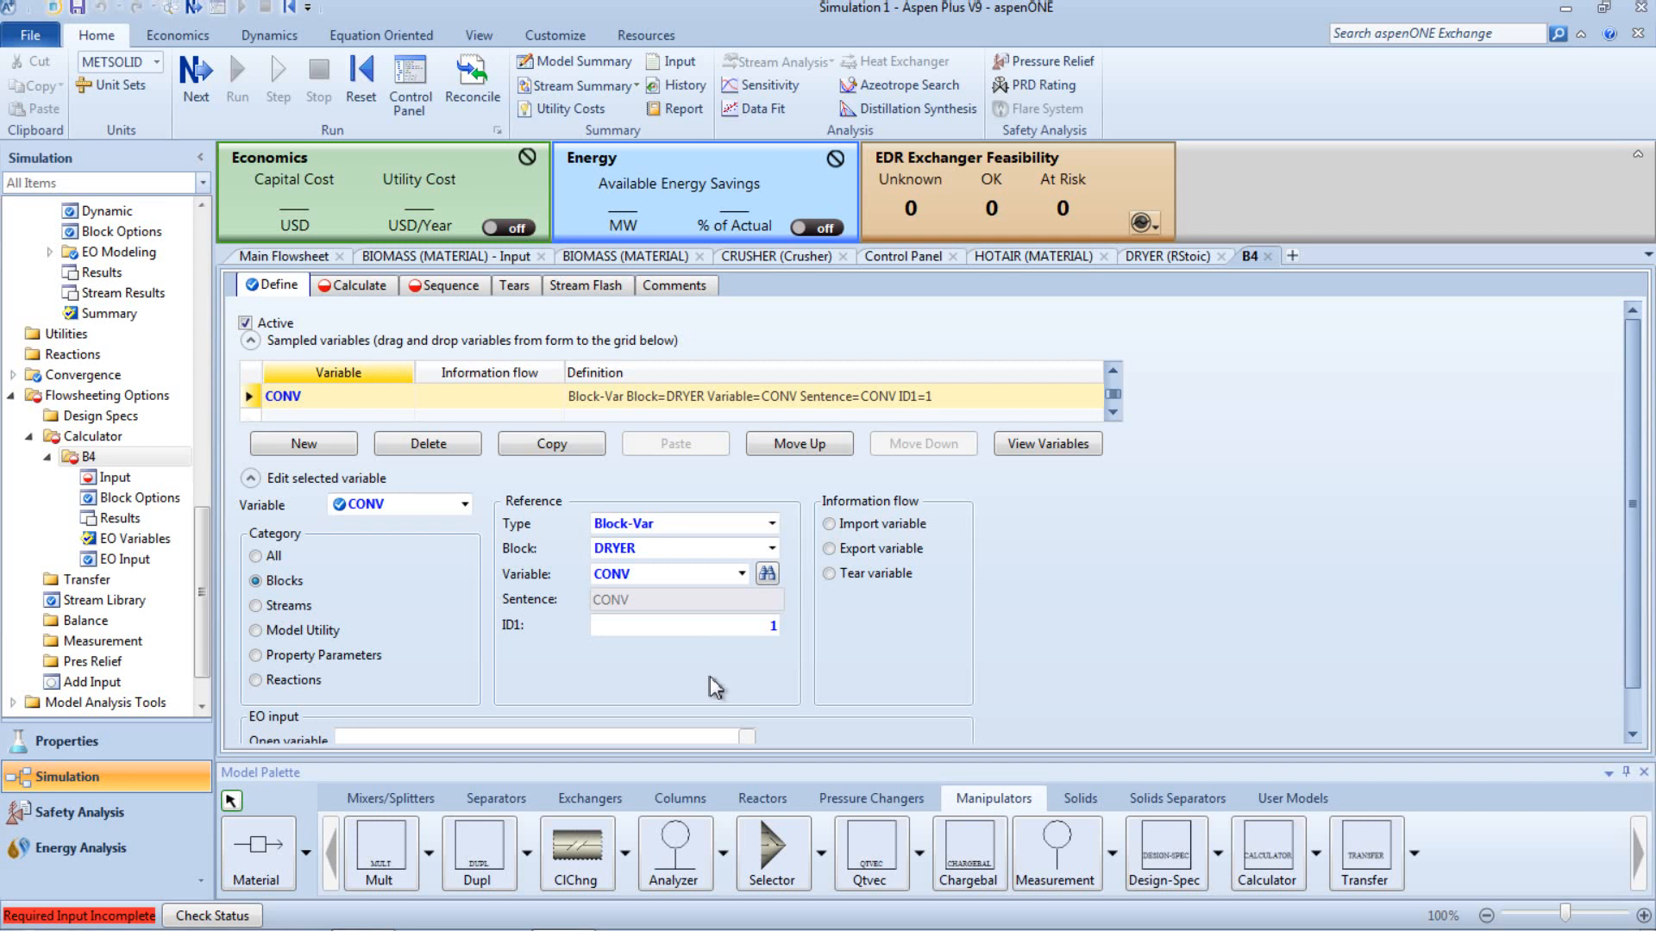
# Step: Review the definitions of all sampled variables in calculator B4
pyautogui.scroll(-1, 690, 638)
pyautogui.scroll(1, 634, 535)
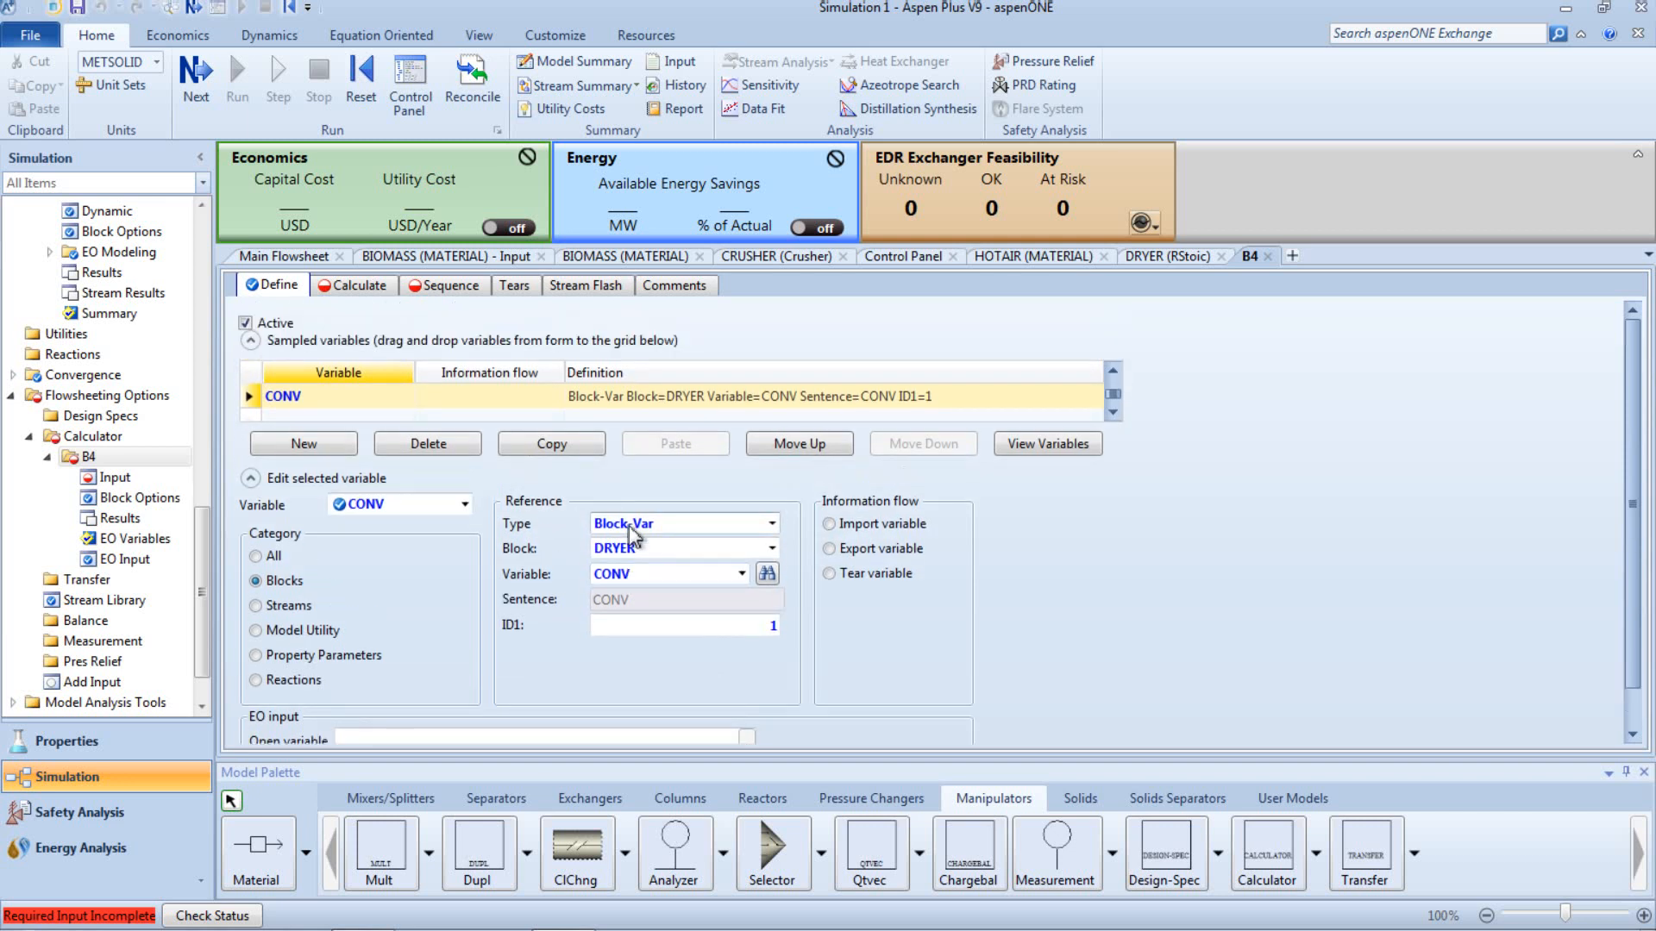
pyautogui.click(1113, 371)
pyautogui.click(1115, 372)
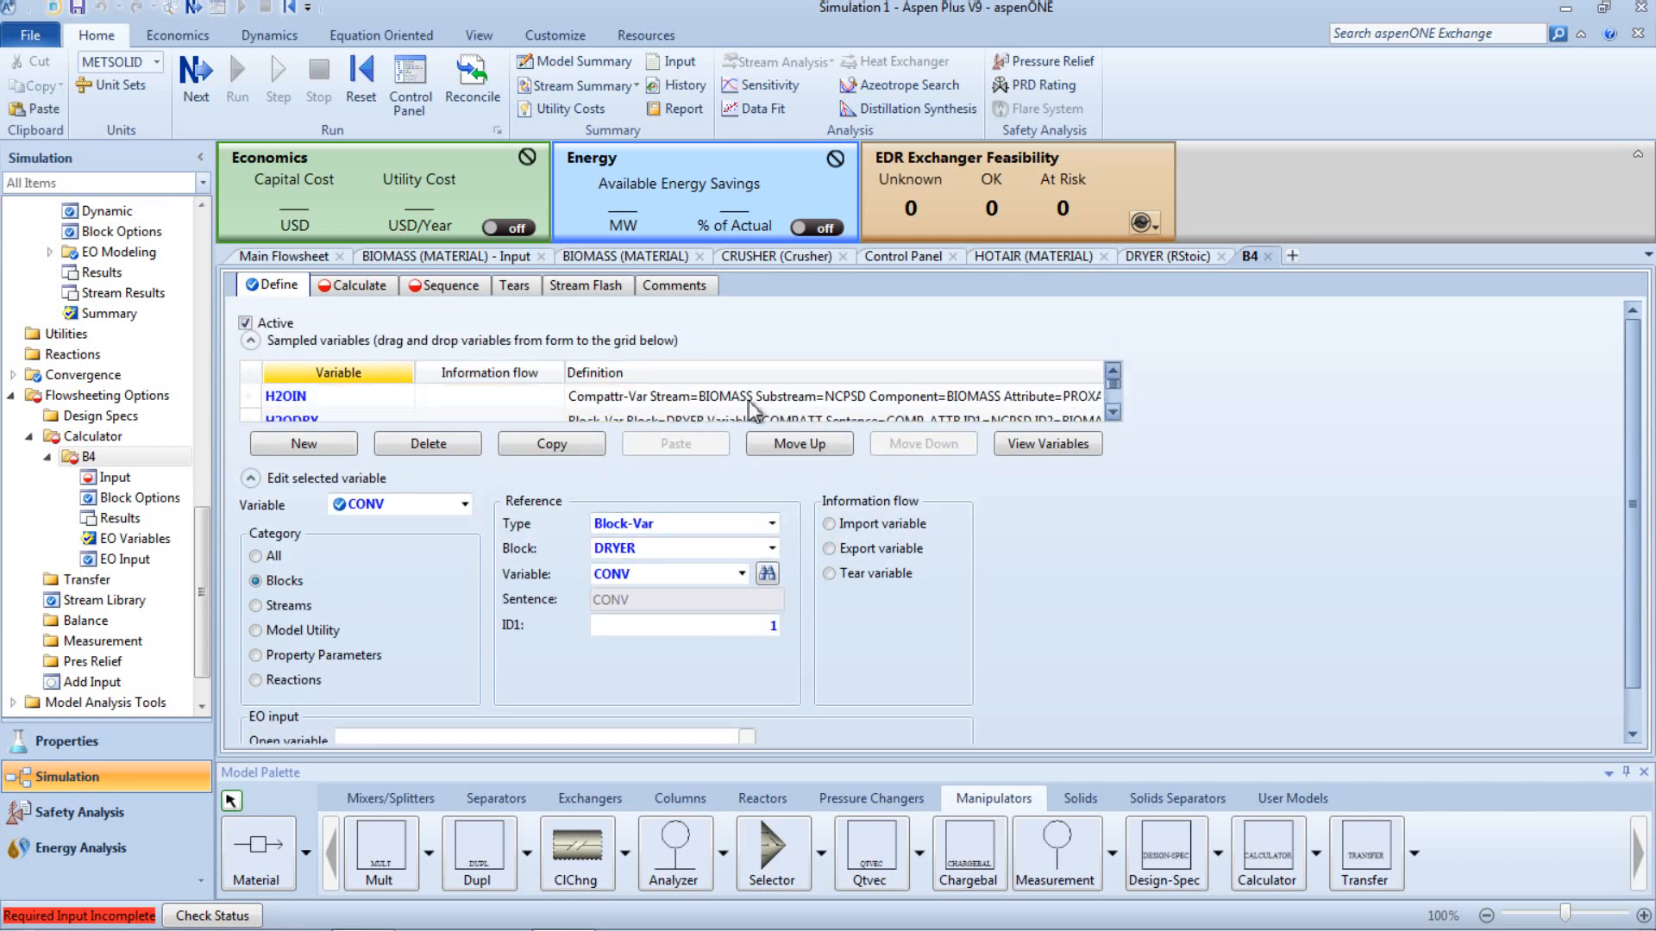
pyautogui.click(1113, 413)
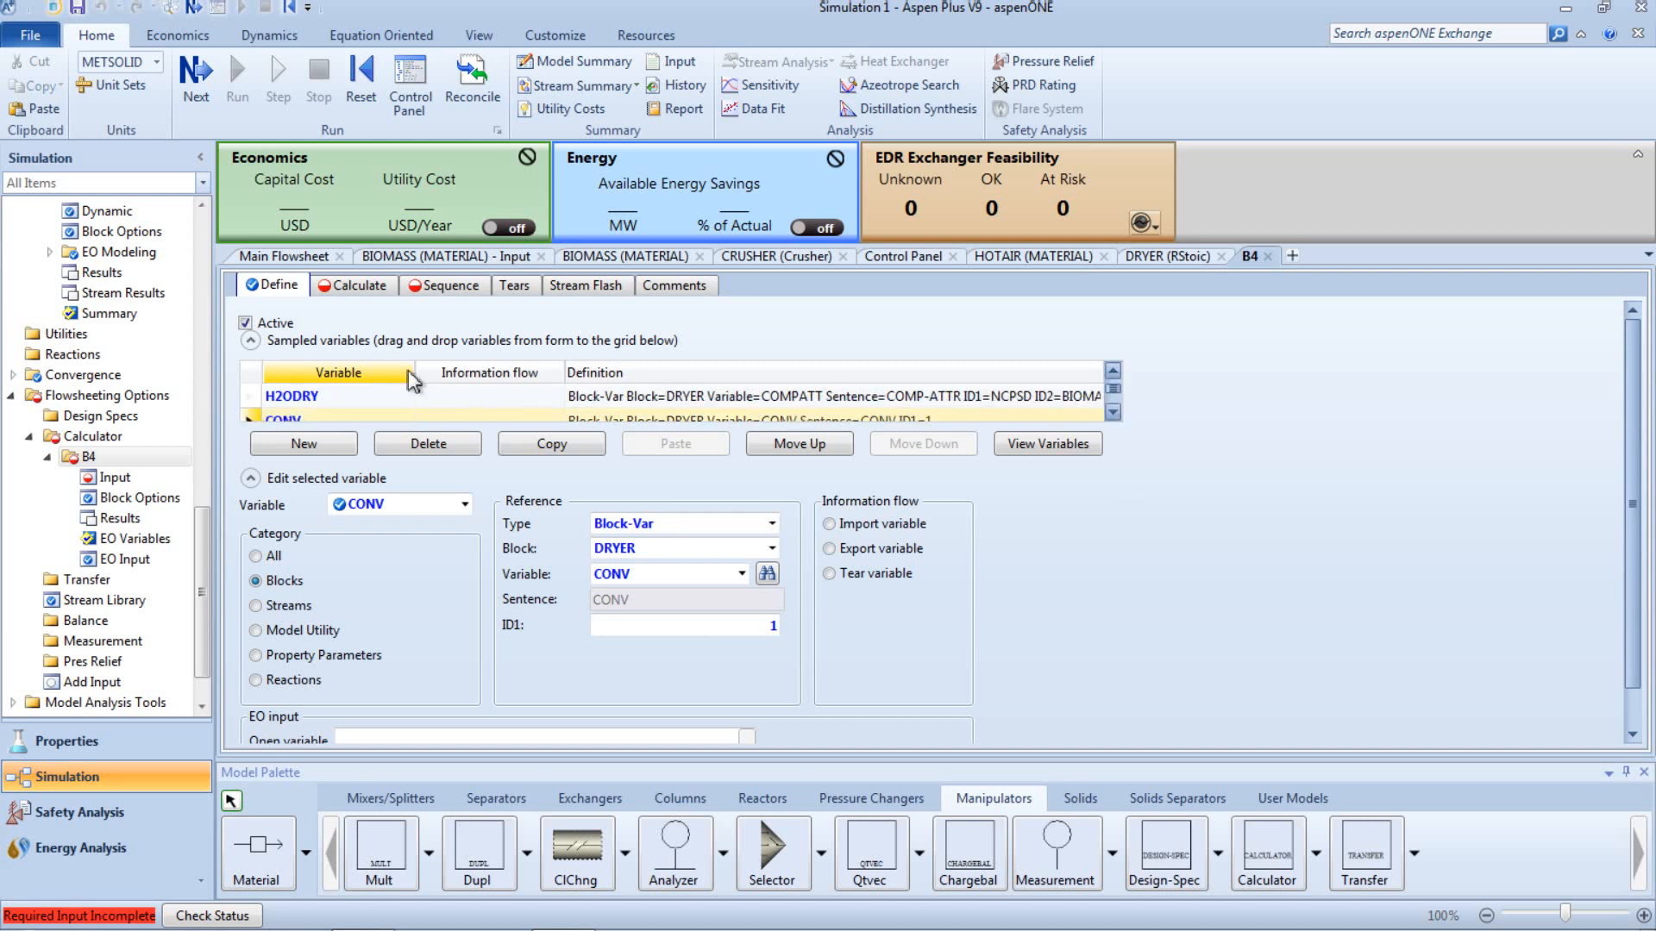
pyautogui.click(1113, 413)
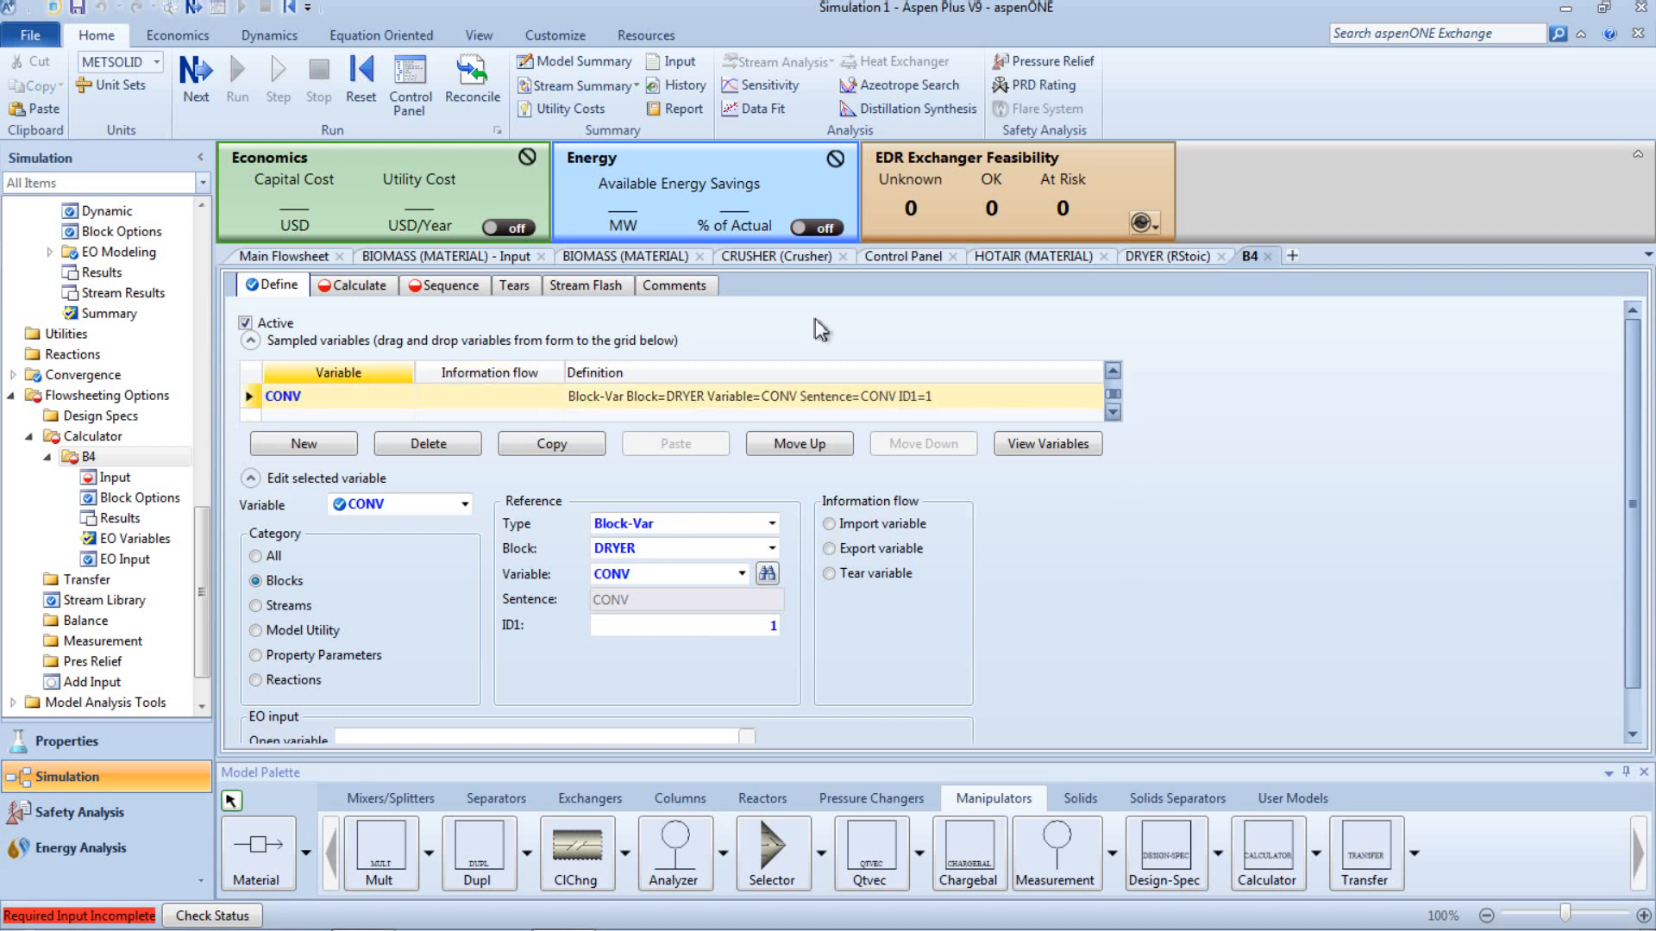
# Step: Enter the Fortran statement H2ODRY=20.0 as the first line of the calculator's calculation
pyautogui.click(355, 282)
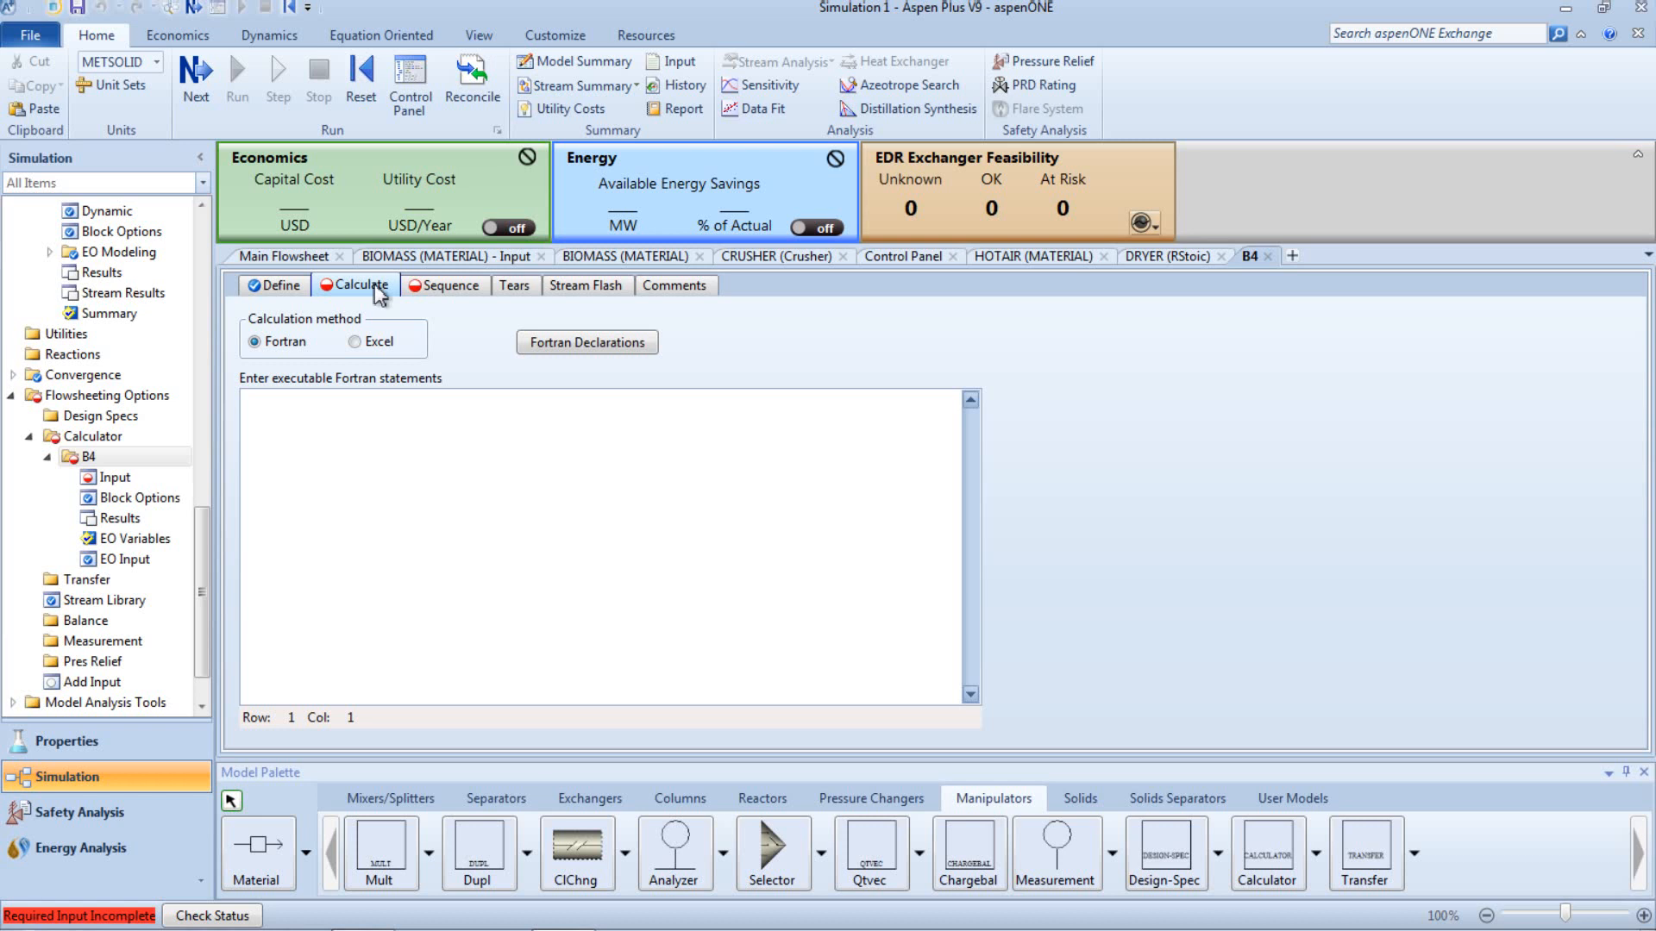
pyautogui.click(591, 449)
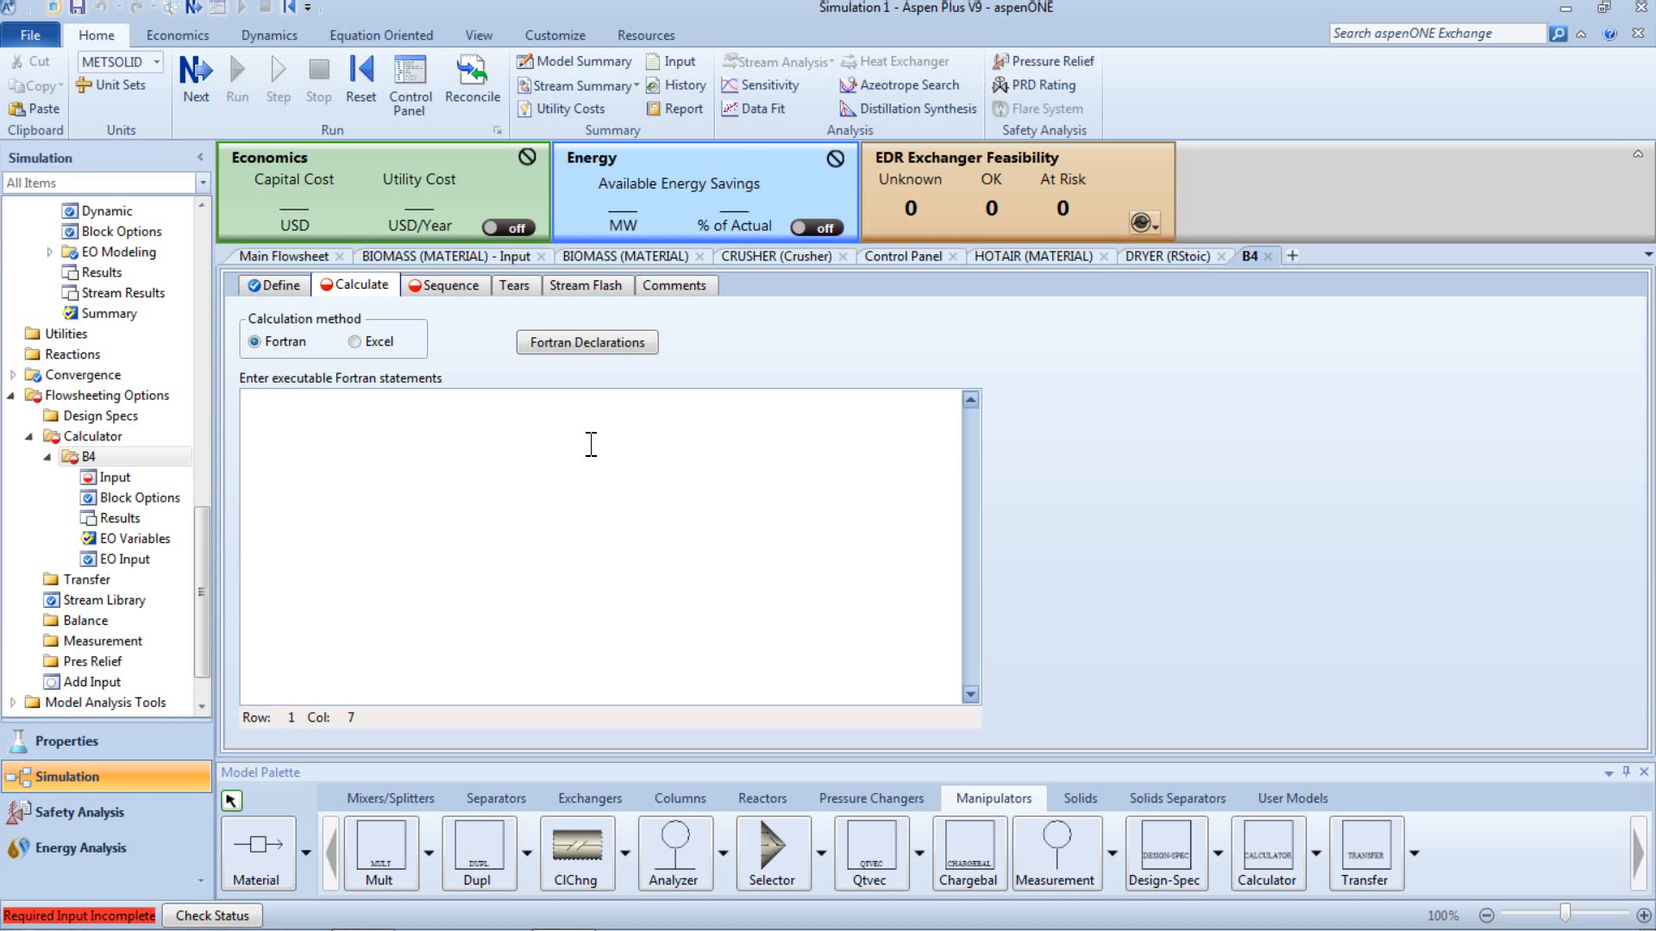
pyautogui.write('B')
pyautogui.write('2OD')
pyautogui.write('RY')
pyautogui.write('=')
pyautogui.write('2')
pyautogui.write('0.0')
pyautogui.press('Return')
# Step: Add the Fortran statement CONV=(H2OIN-H2ODRY)/(100-H2ODRY) on the second line
pyautogui.write('CONV=(H2OIN')
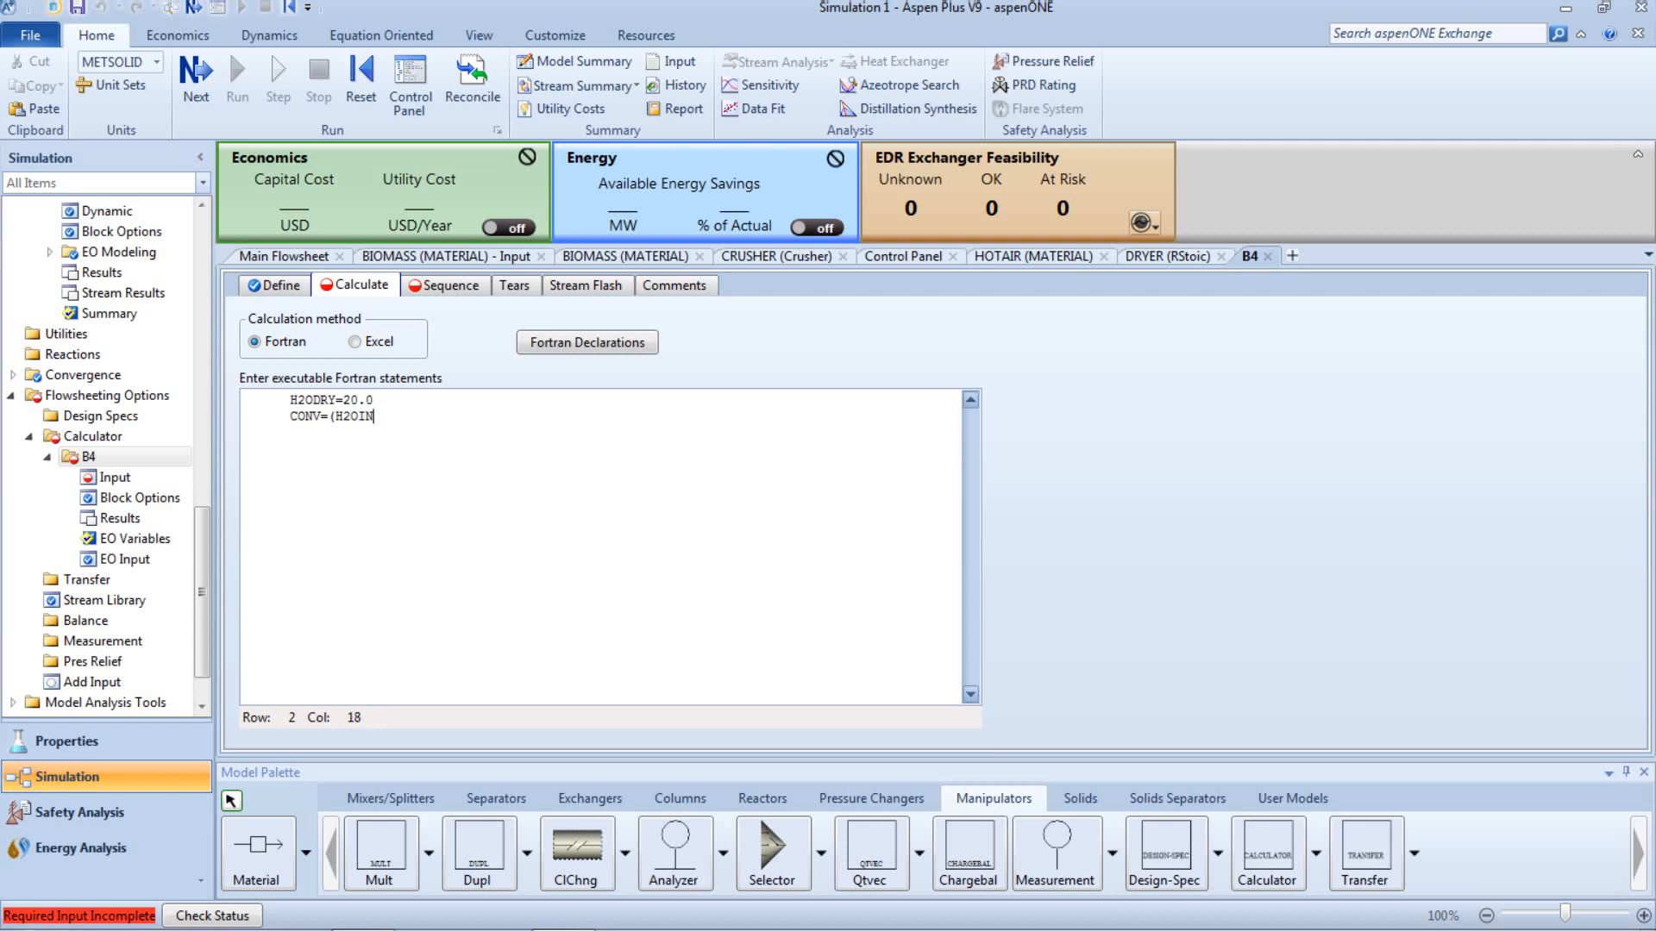
pyautogui.write('-H2ODRY)/(100-H2ODRY)')
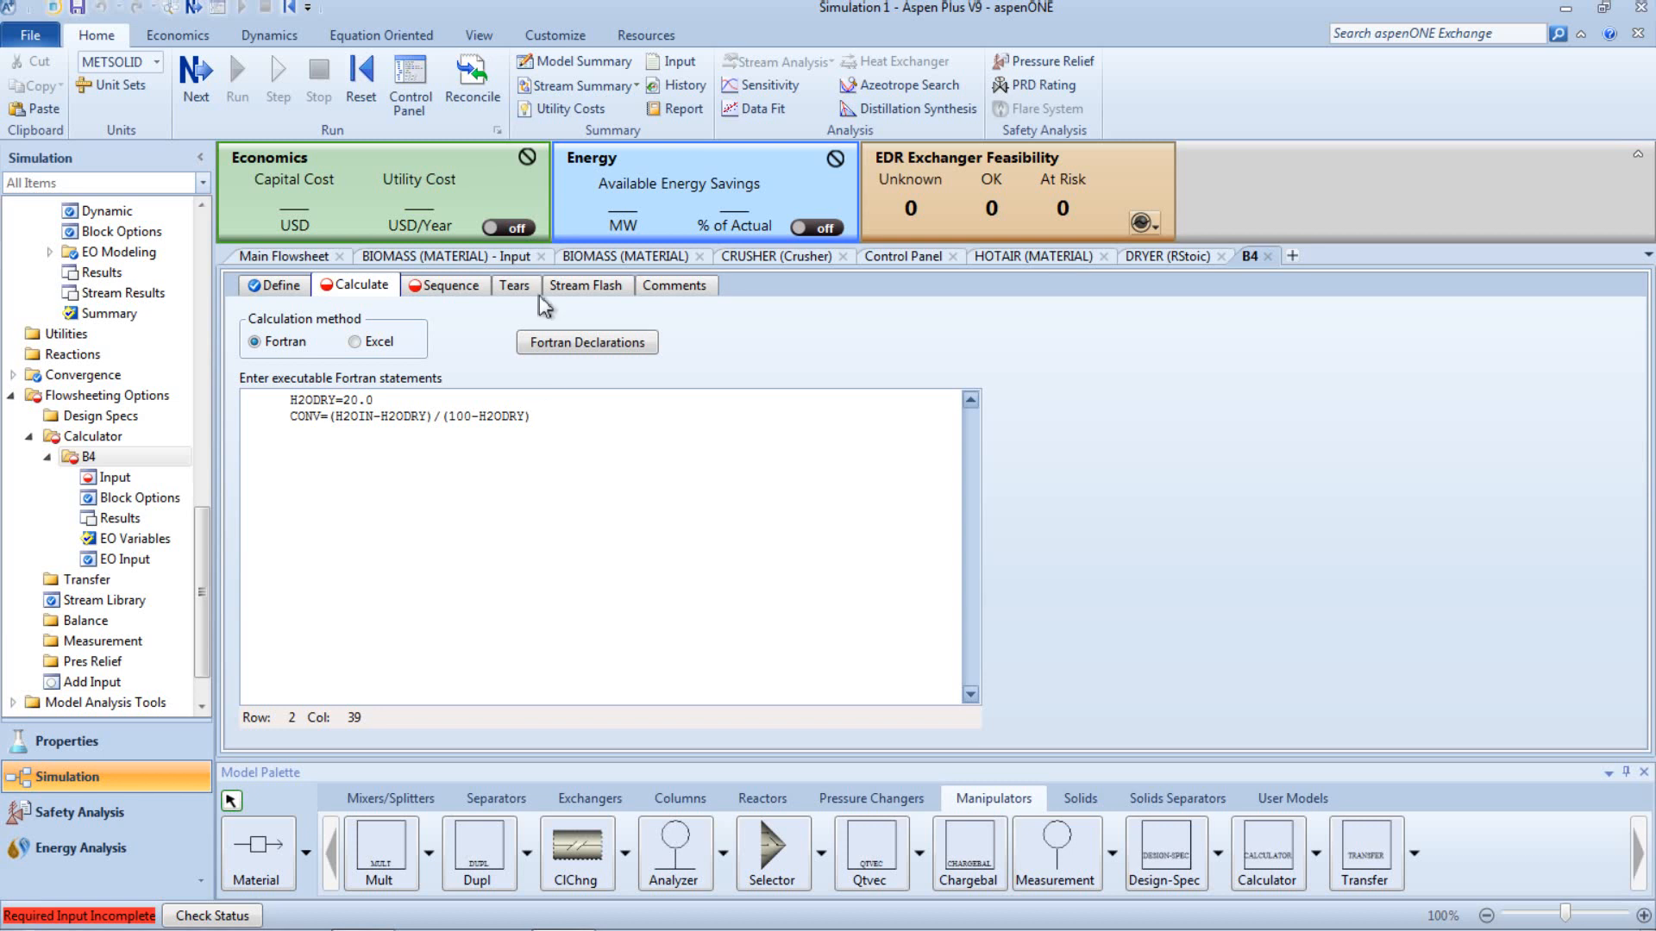
pyautogui.click(452, 450)
pyautogui.click(581, 428)
# Step: Set calculator B4's execution sequence to run Before the Unit operation block DRYER
pyautogui.click(430, 297)
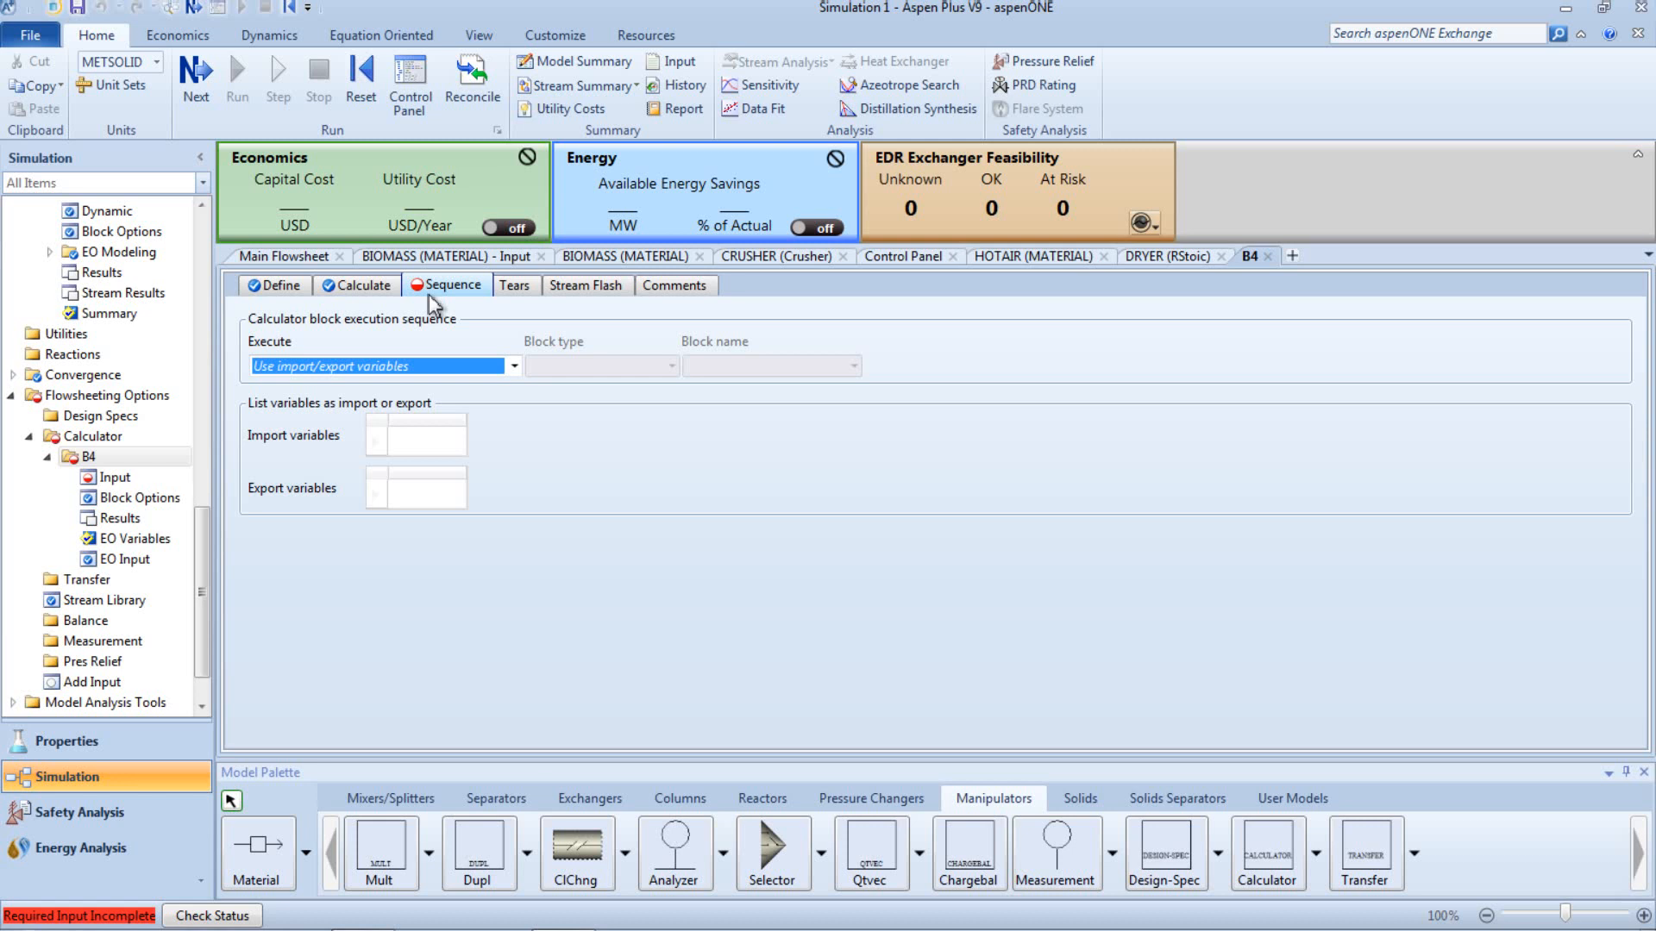
pyautogui.click(514, 366)
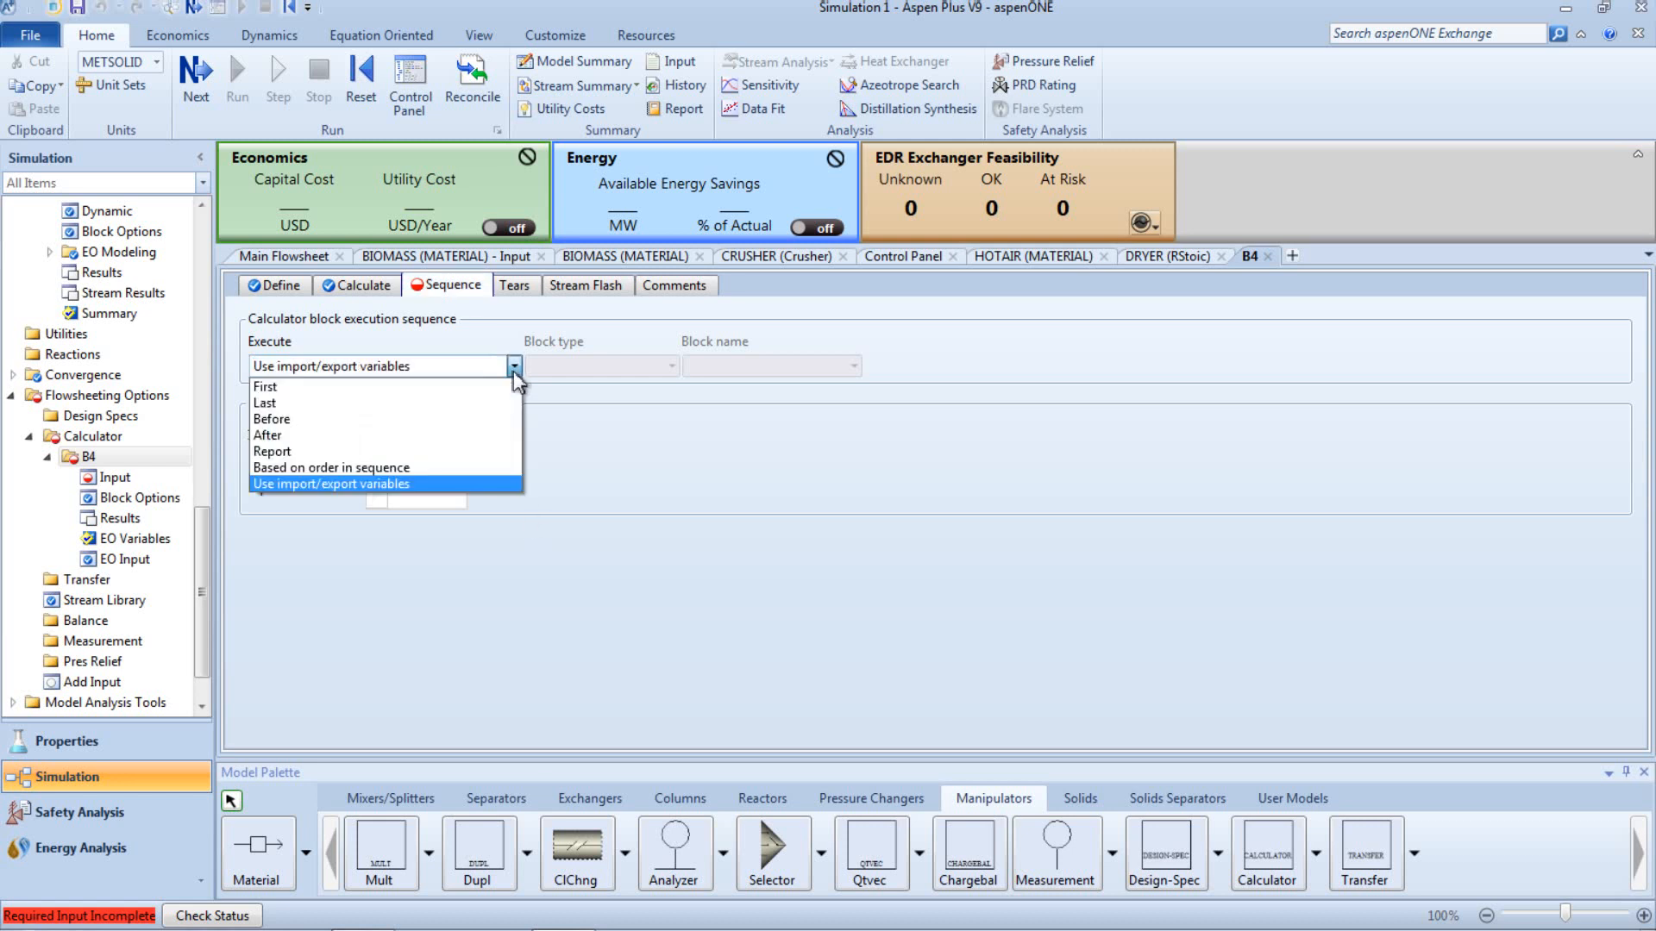
pyautogui.click(497, 419)
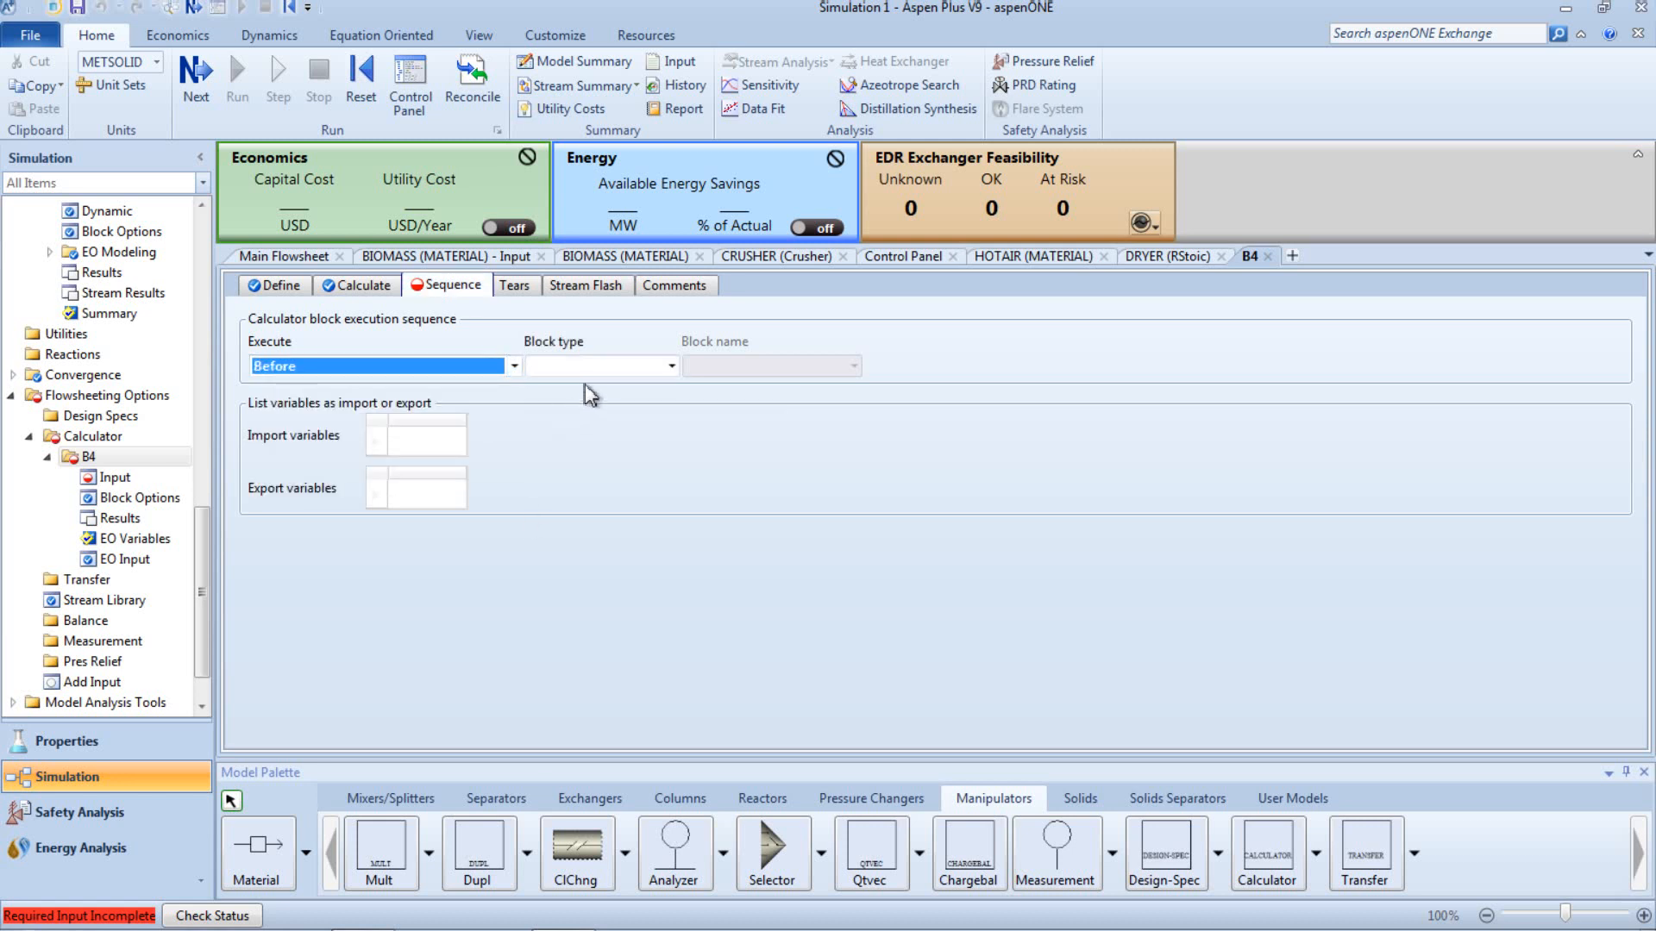
pyautogui.click(671, 368)
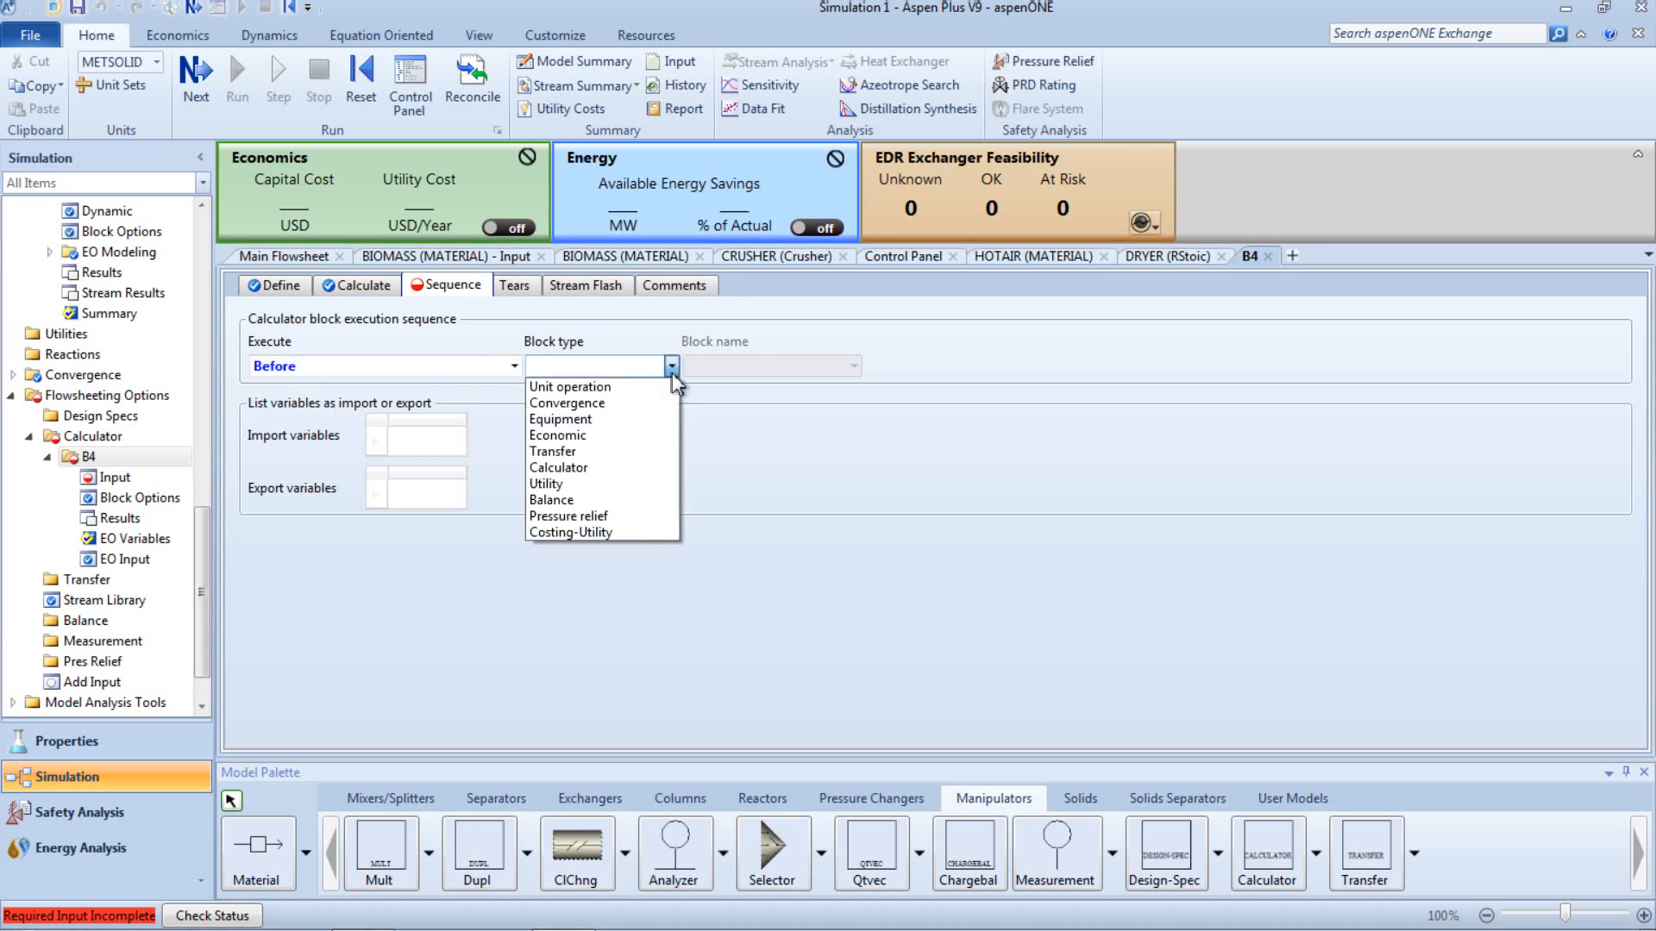
pyautogui.click(644, 388)
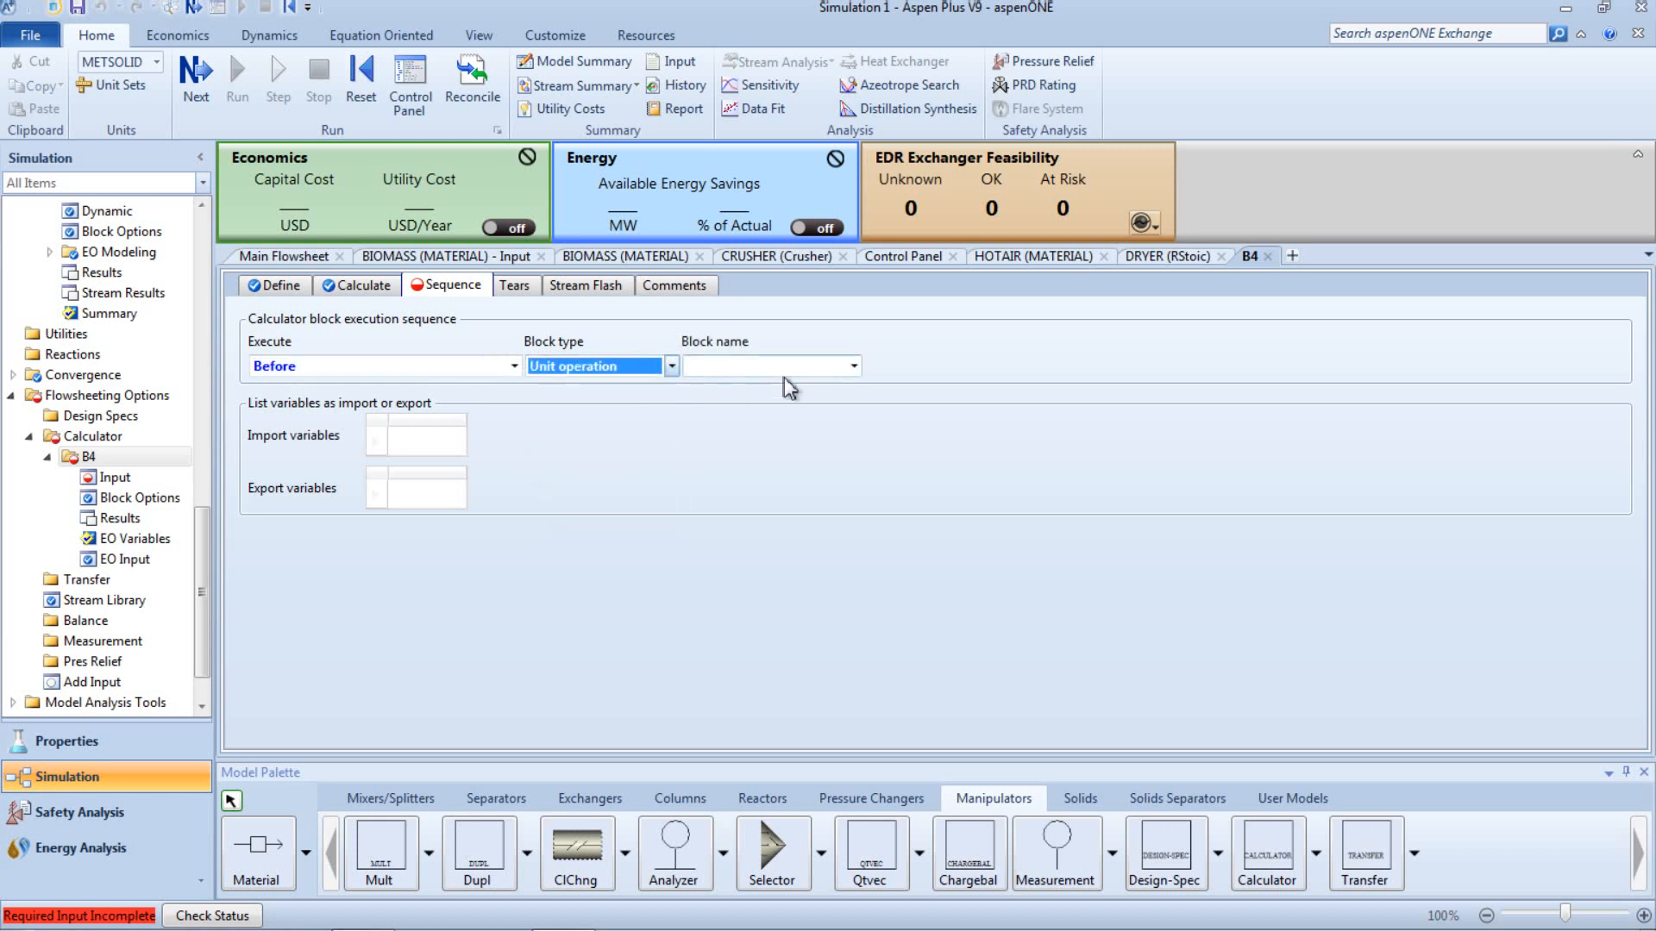
pyautogui.click(854, 371)
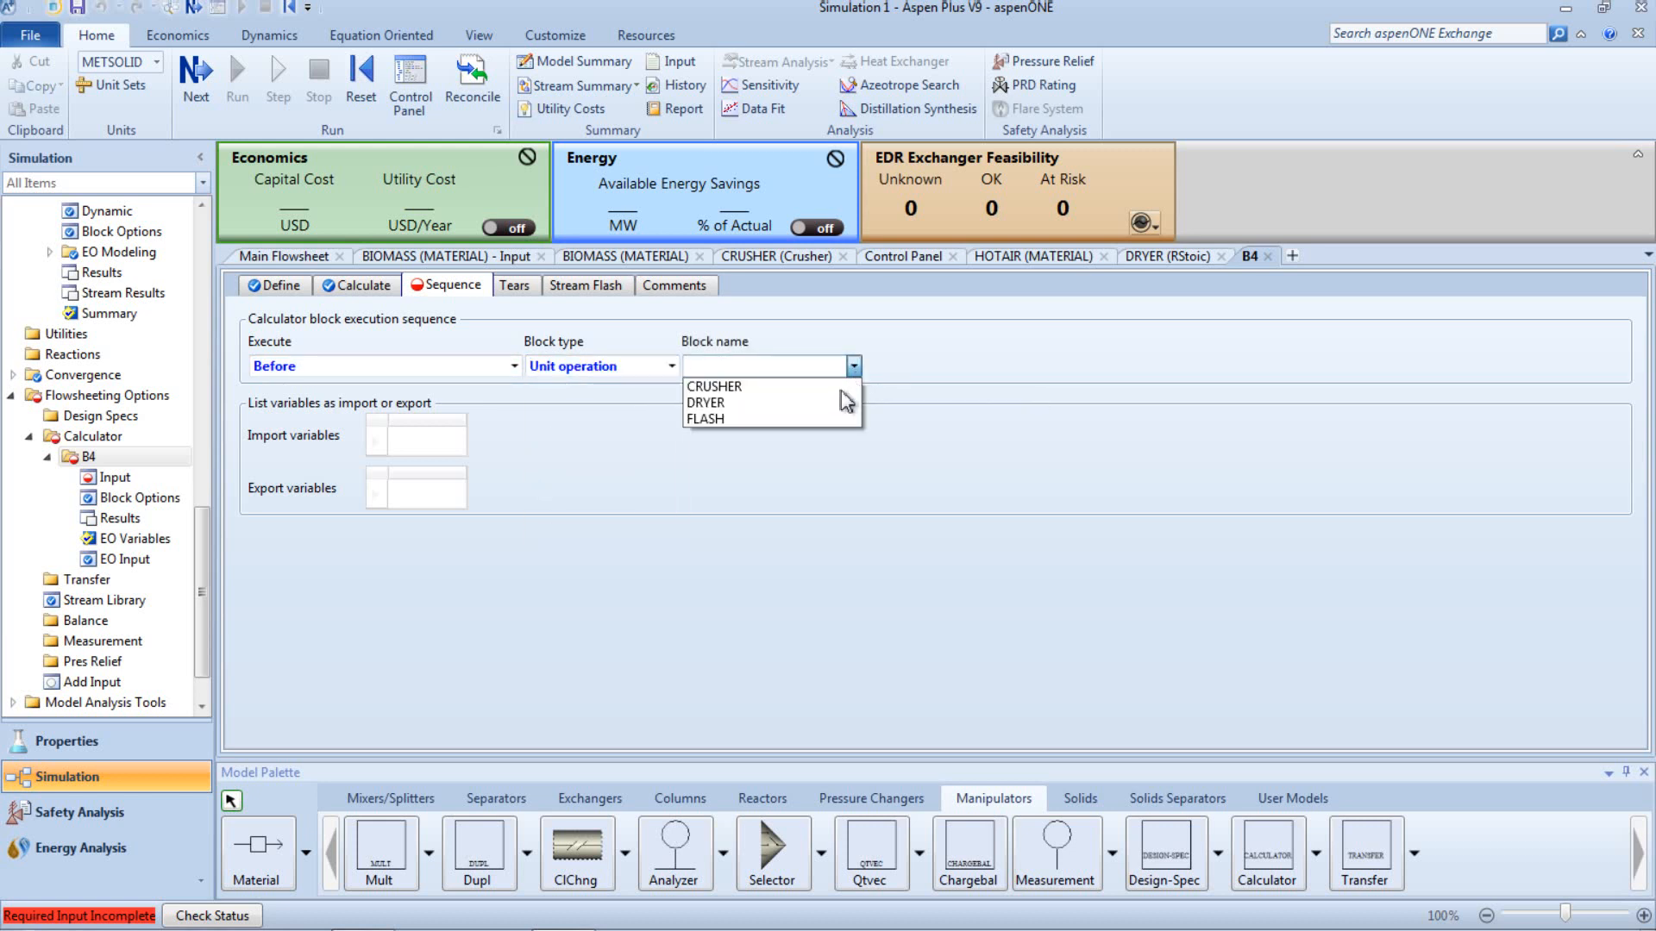
pyautogui.click(829, 406)
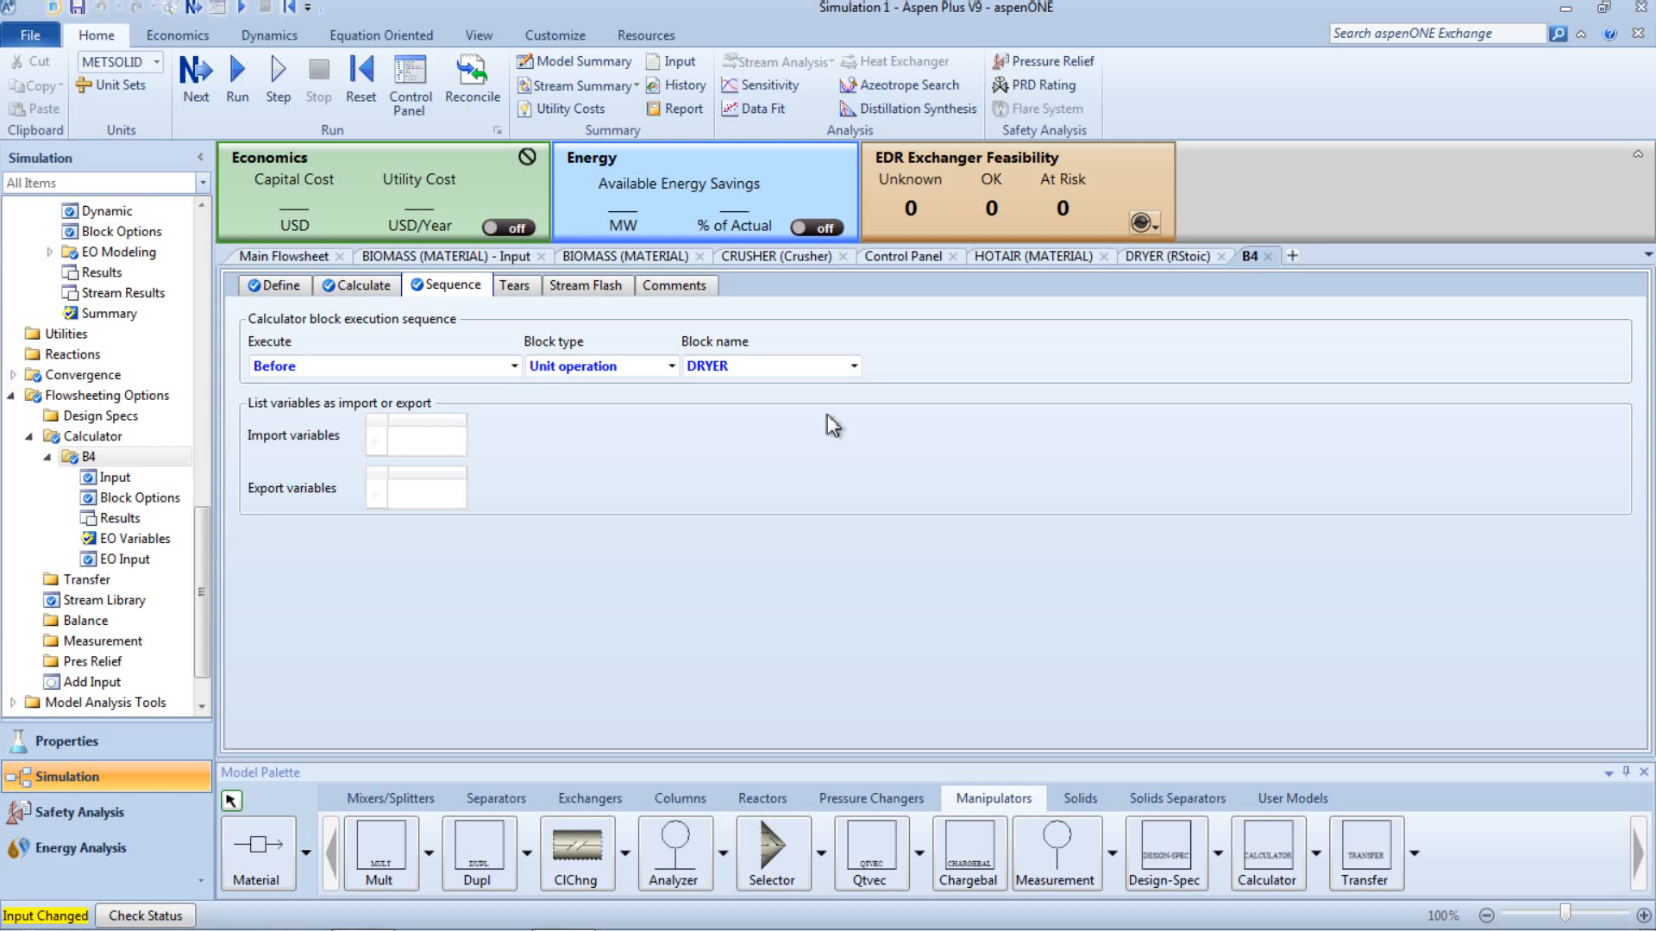
# Step: Review calculator B4's Fortran statements and CONV definition against the fractional conversion in the DRYER block's reaction
pyautogui.click(373, 293)
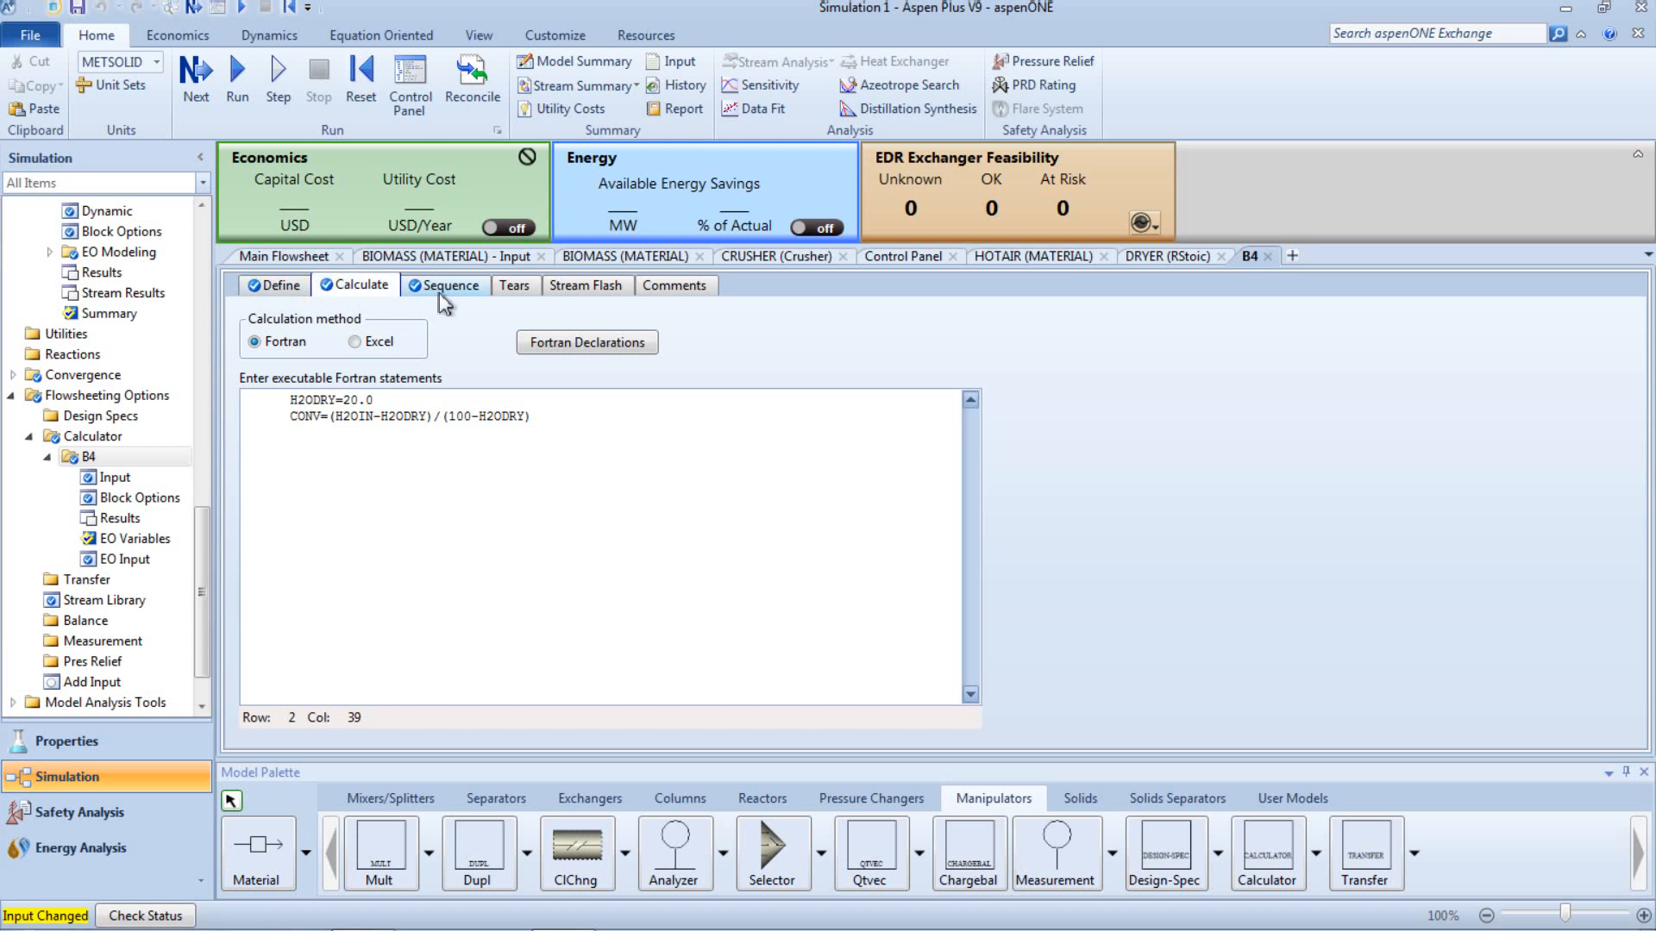
pyautogui.click(292, 291)
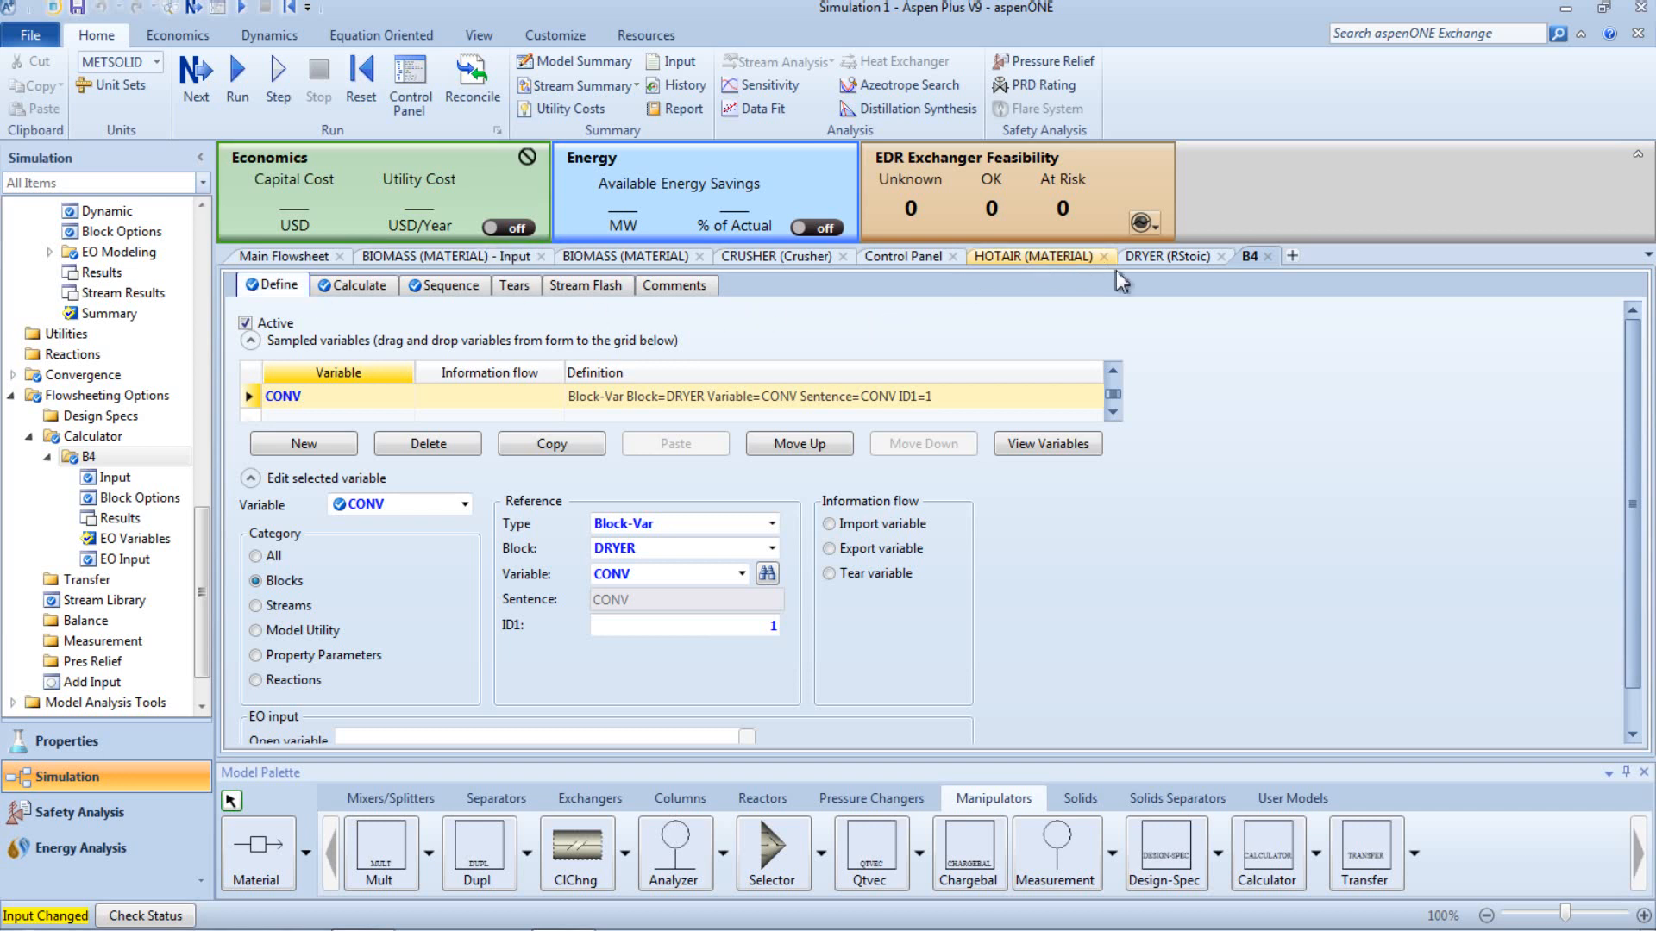
pyautogui.click(1137, 257)
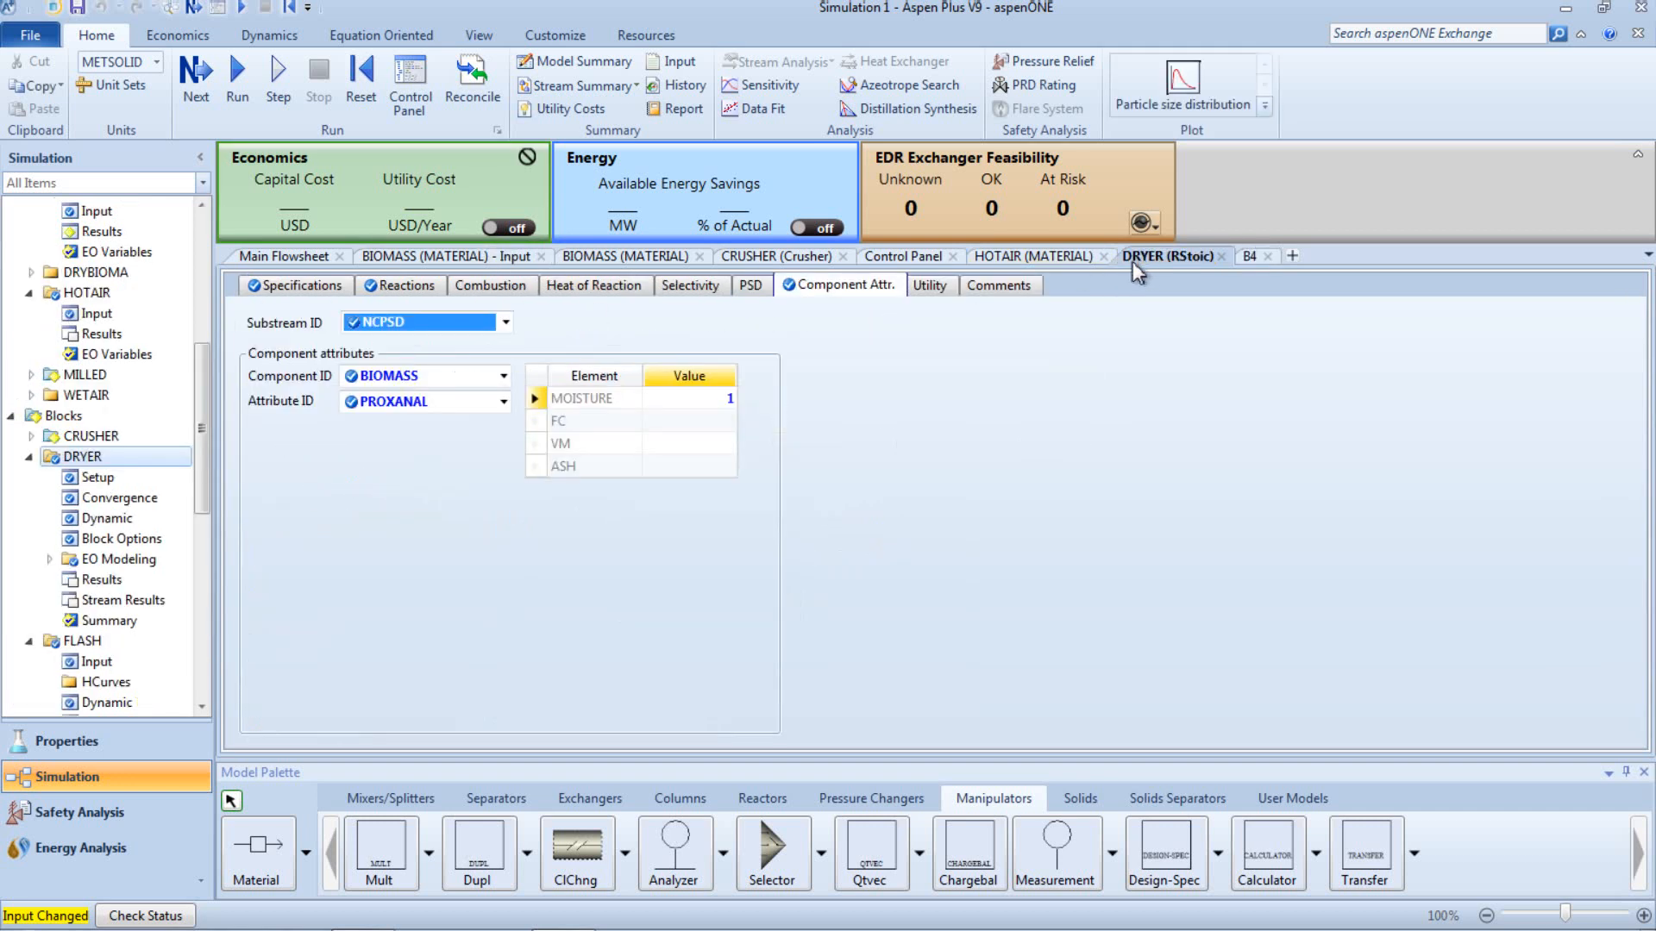
pyautogui.click(393, 289)
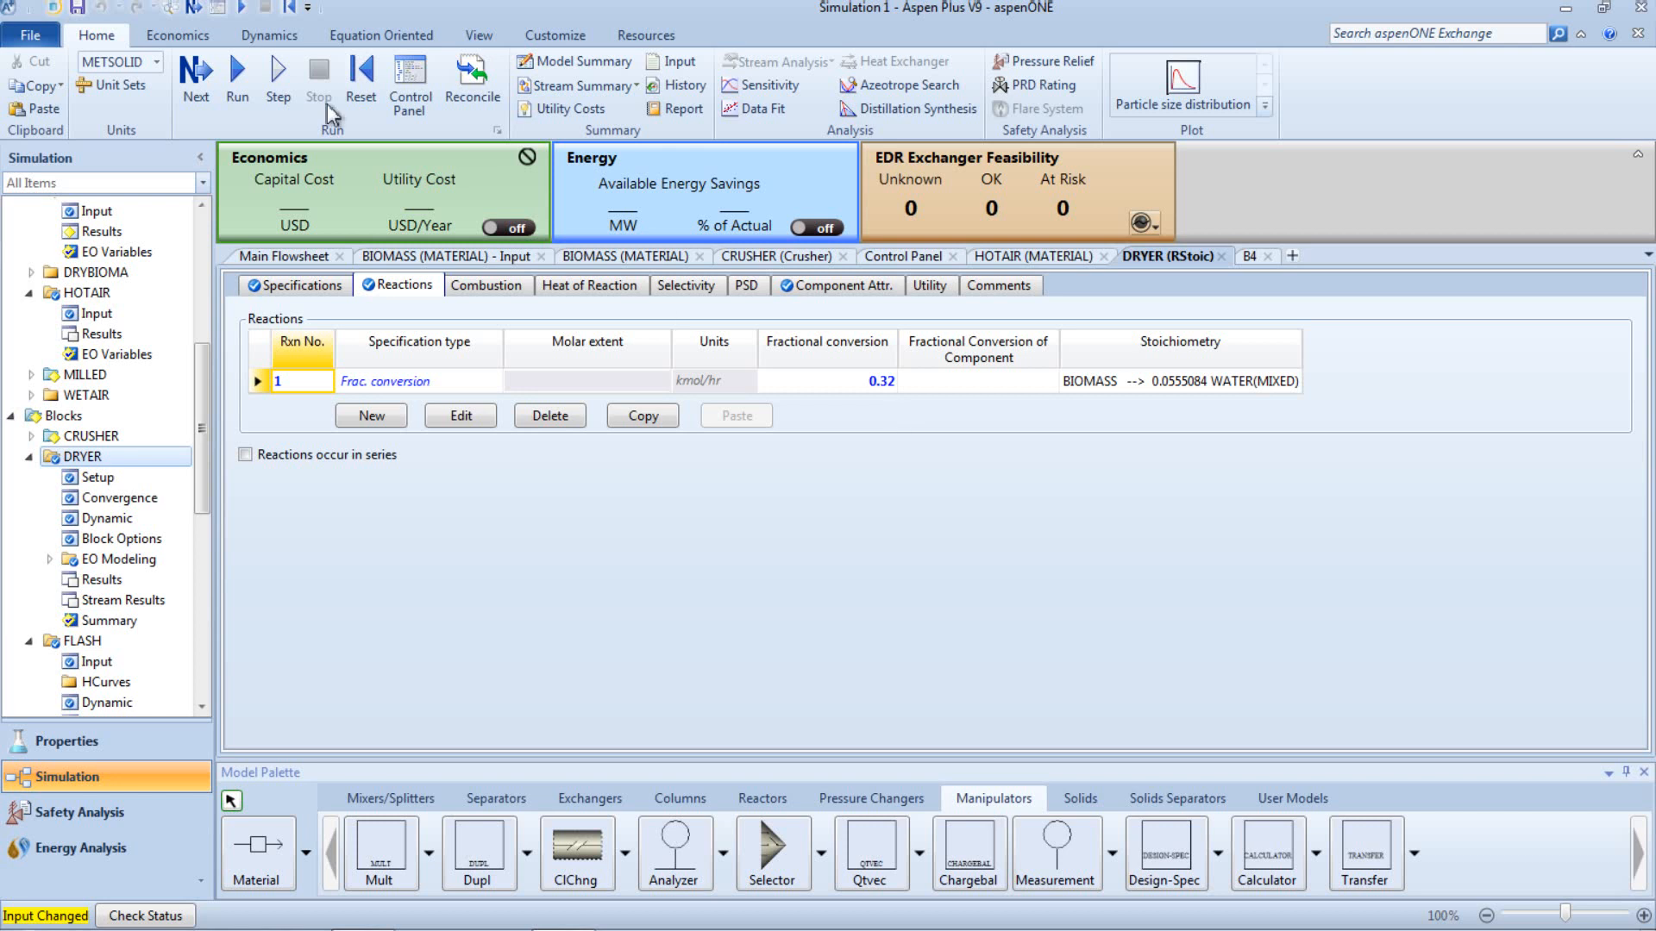
# Step: Run the simulation with the calculator block included
pyautogui.click(276, 257)
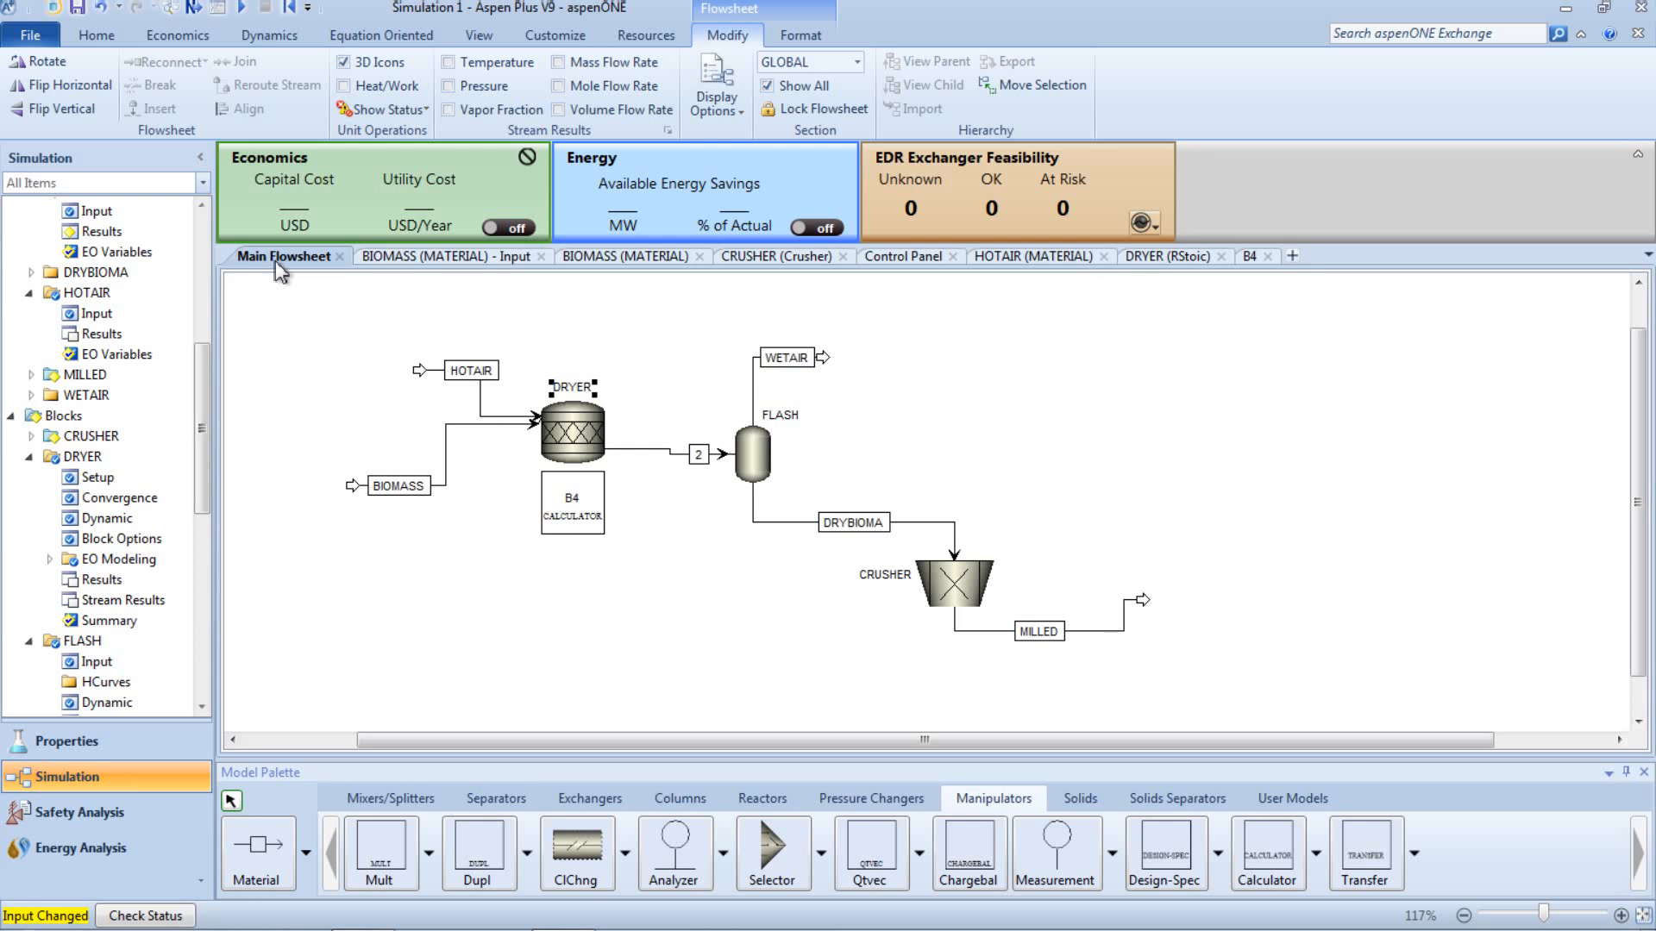
pyautogui.click(97, 35)
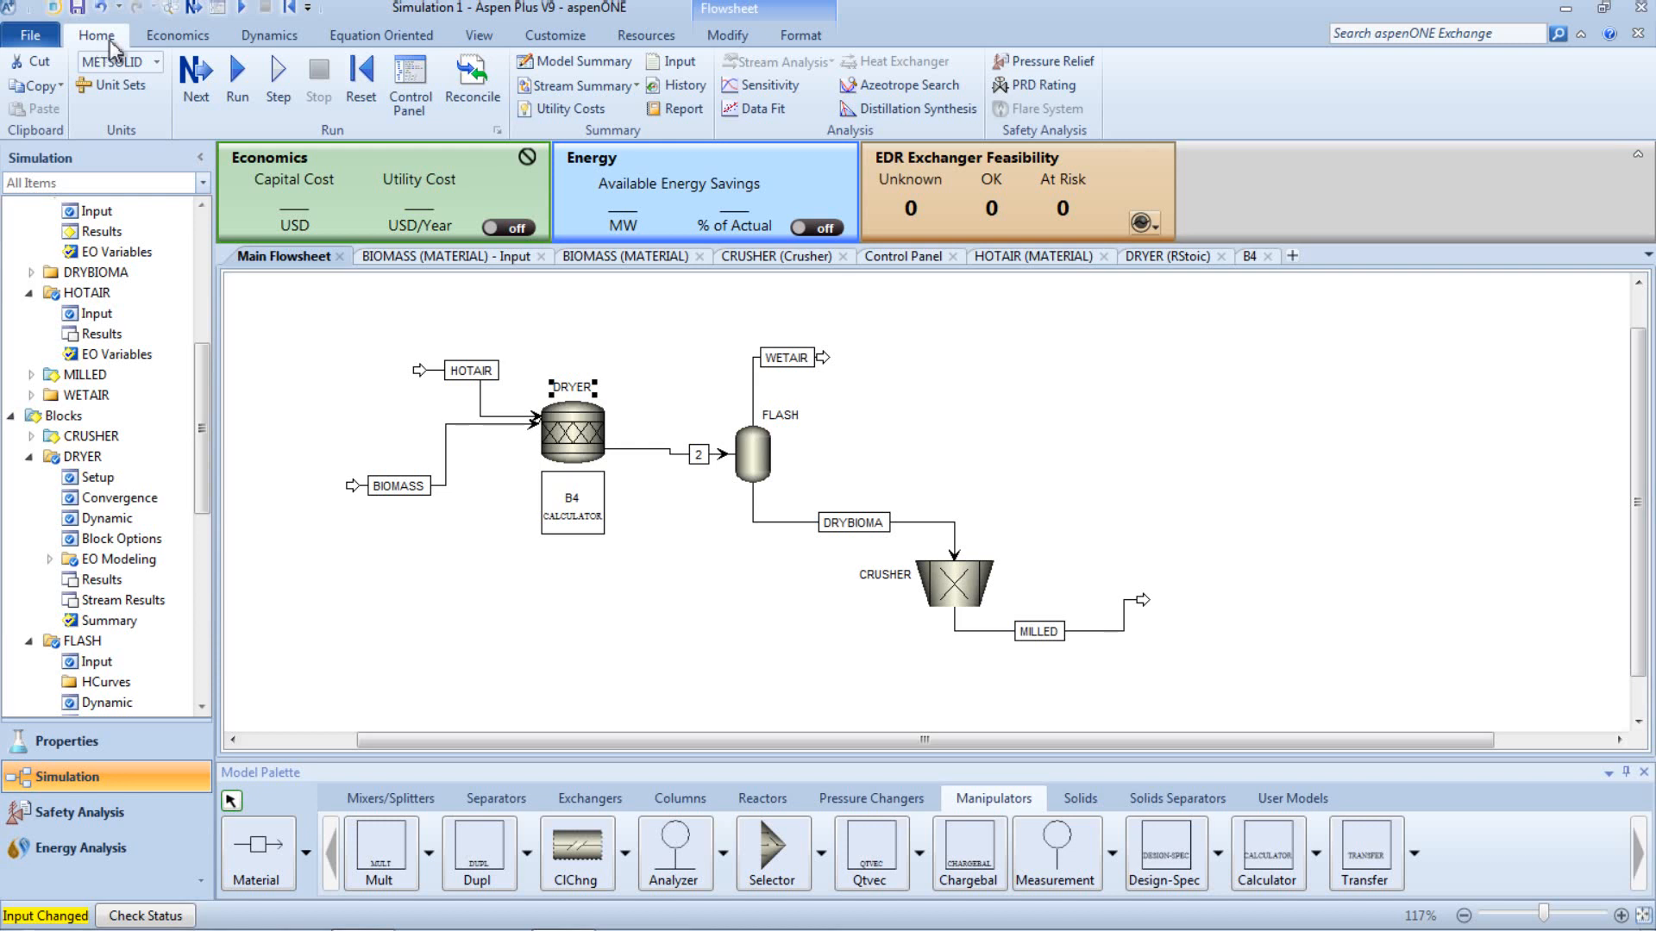
pyautogui.click(205, 91)
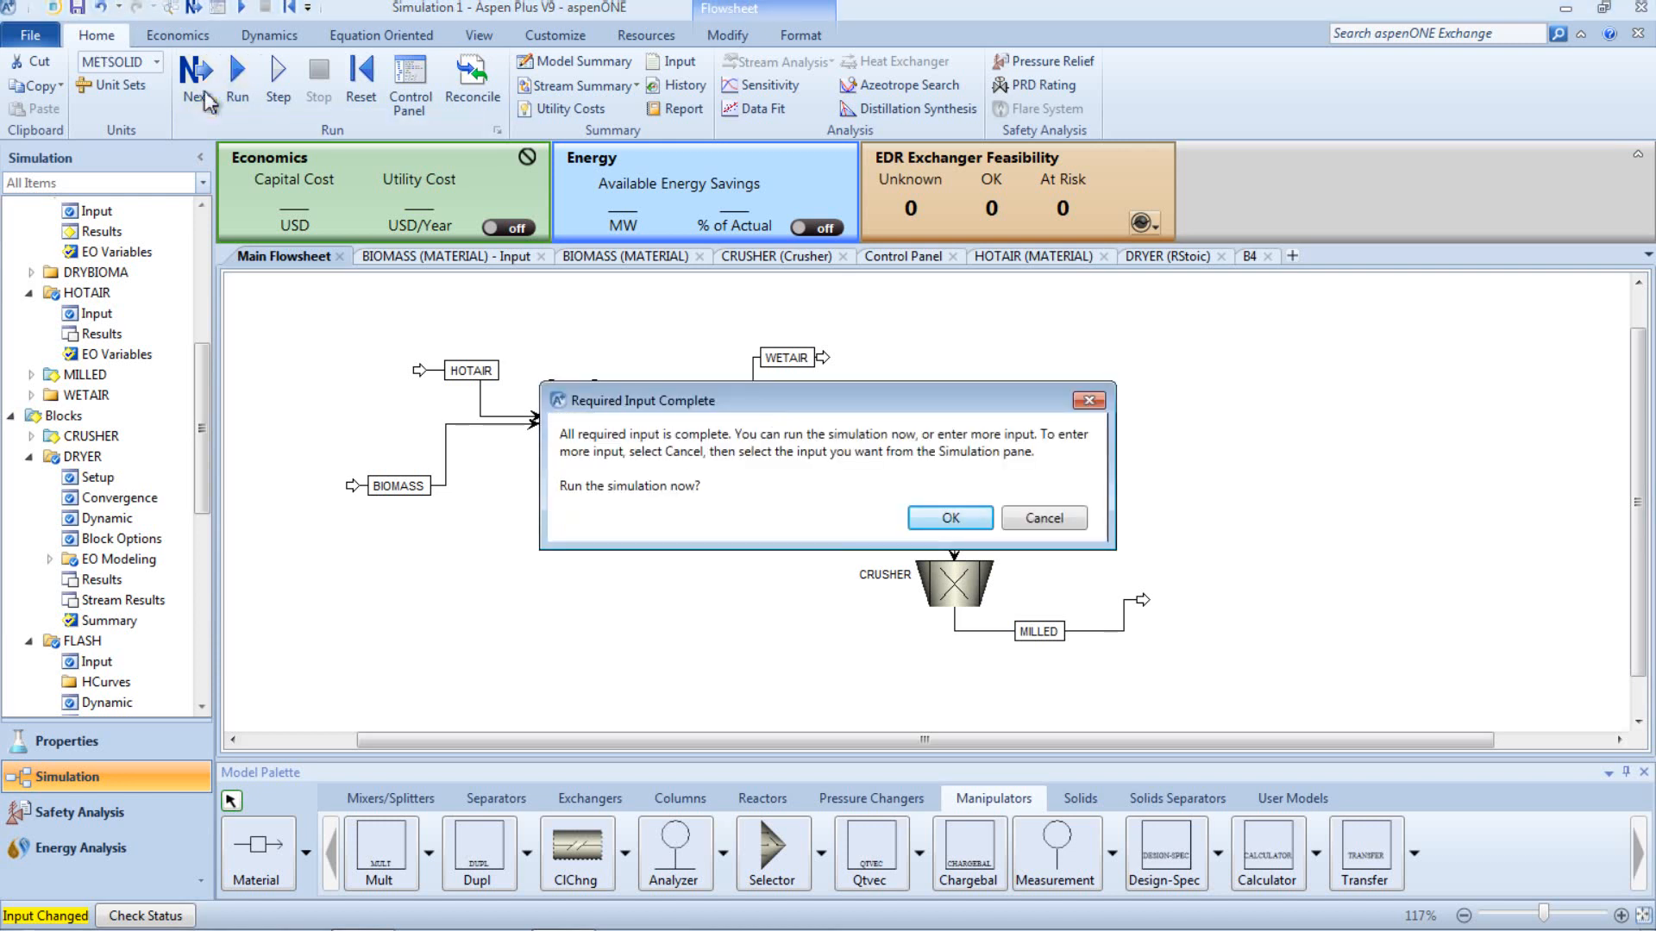
pyautogui.click(951, 518)
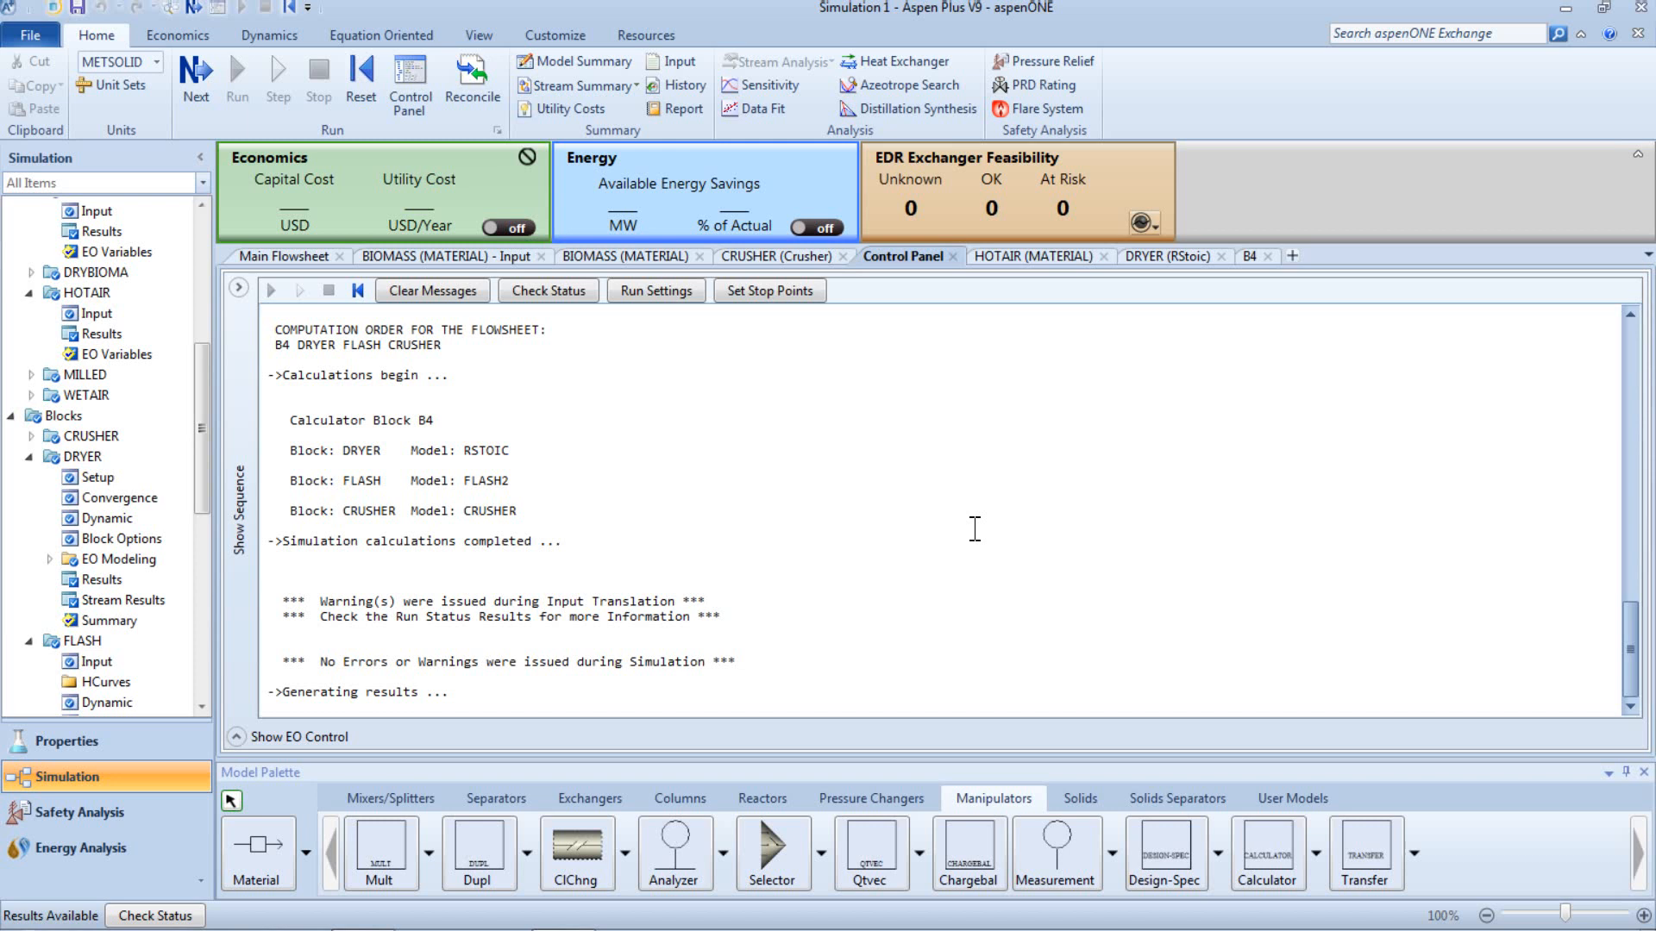
# Step: Examine the DRYER block's results, checking the reaction extent and the outlet conditions summary
pyautogui.click(278, 258)
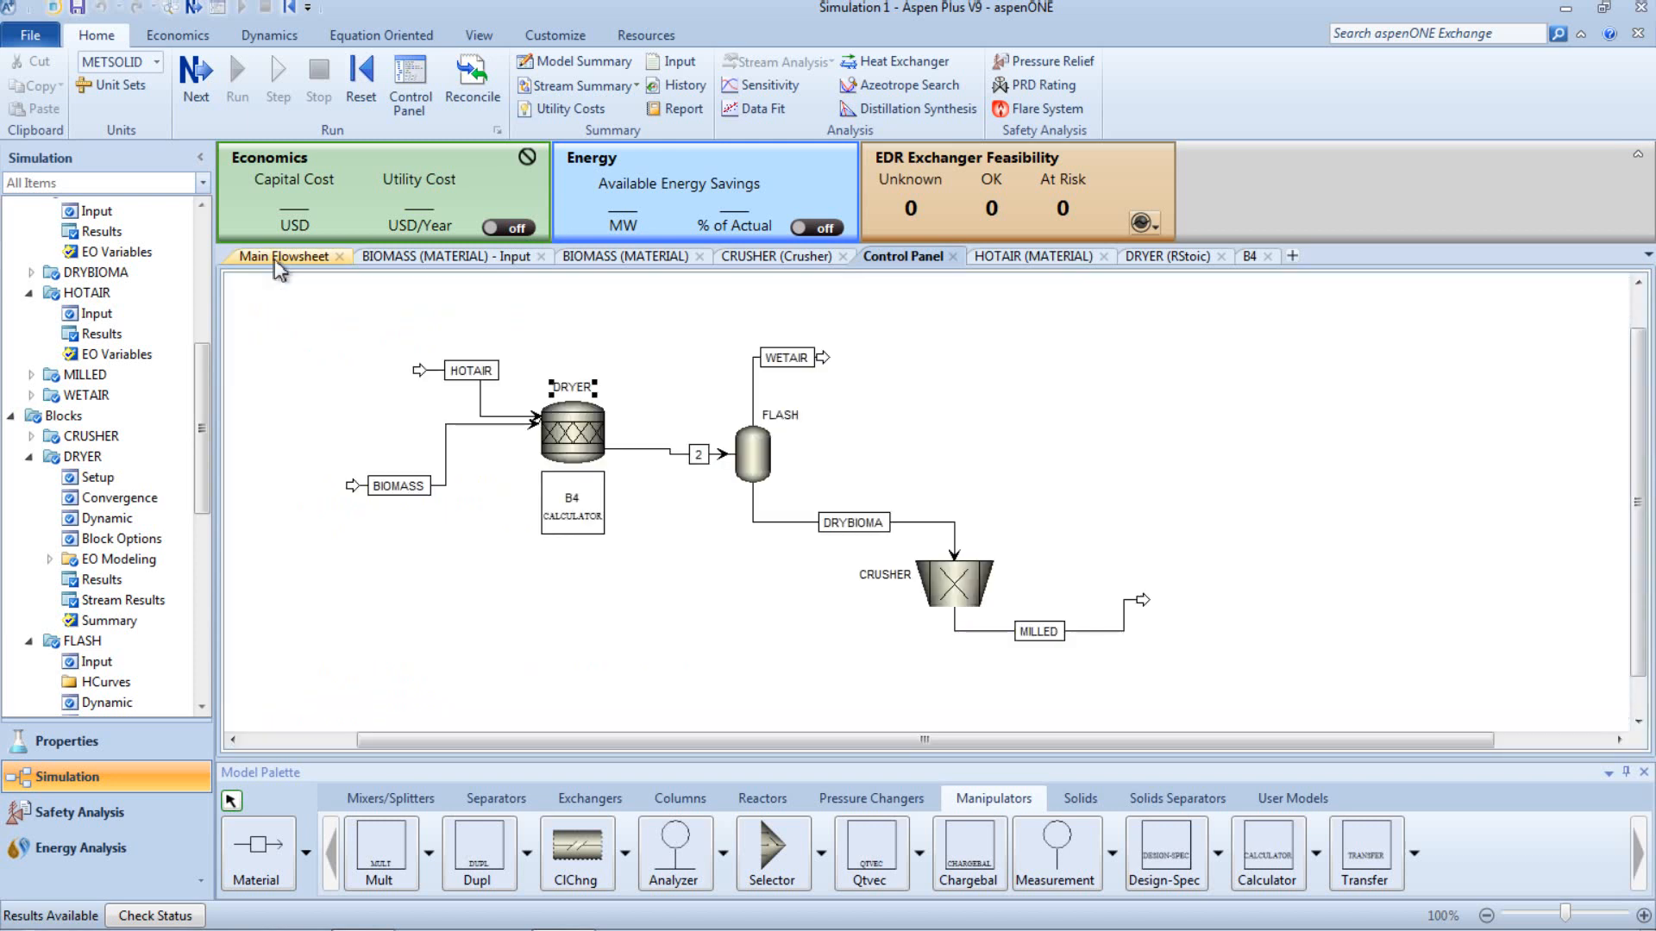
pyautogui.click(759, 602)
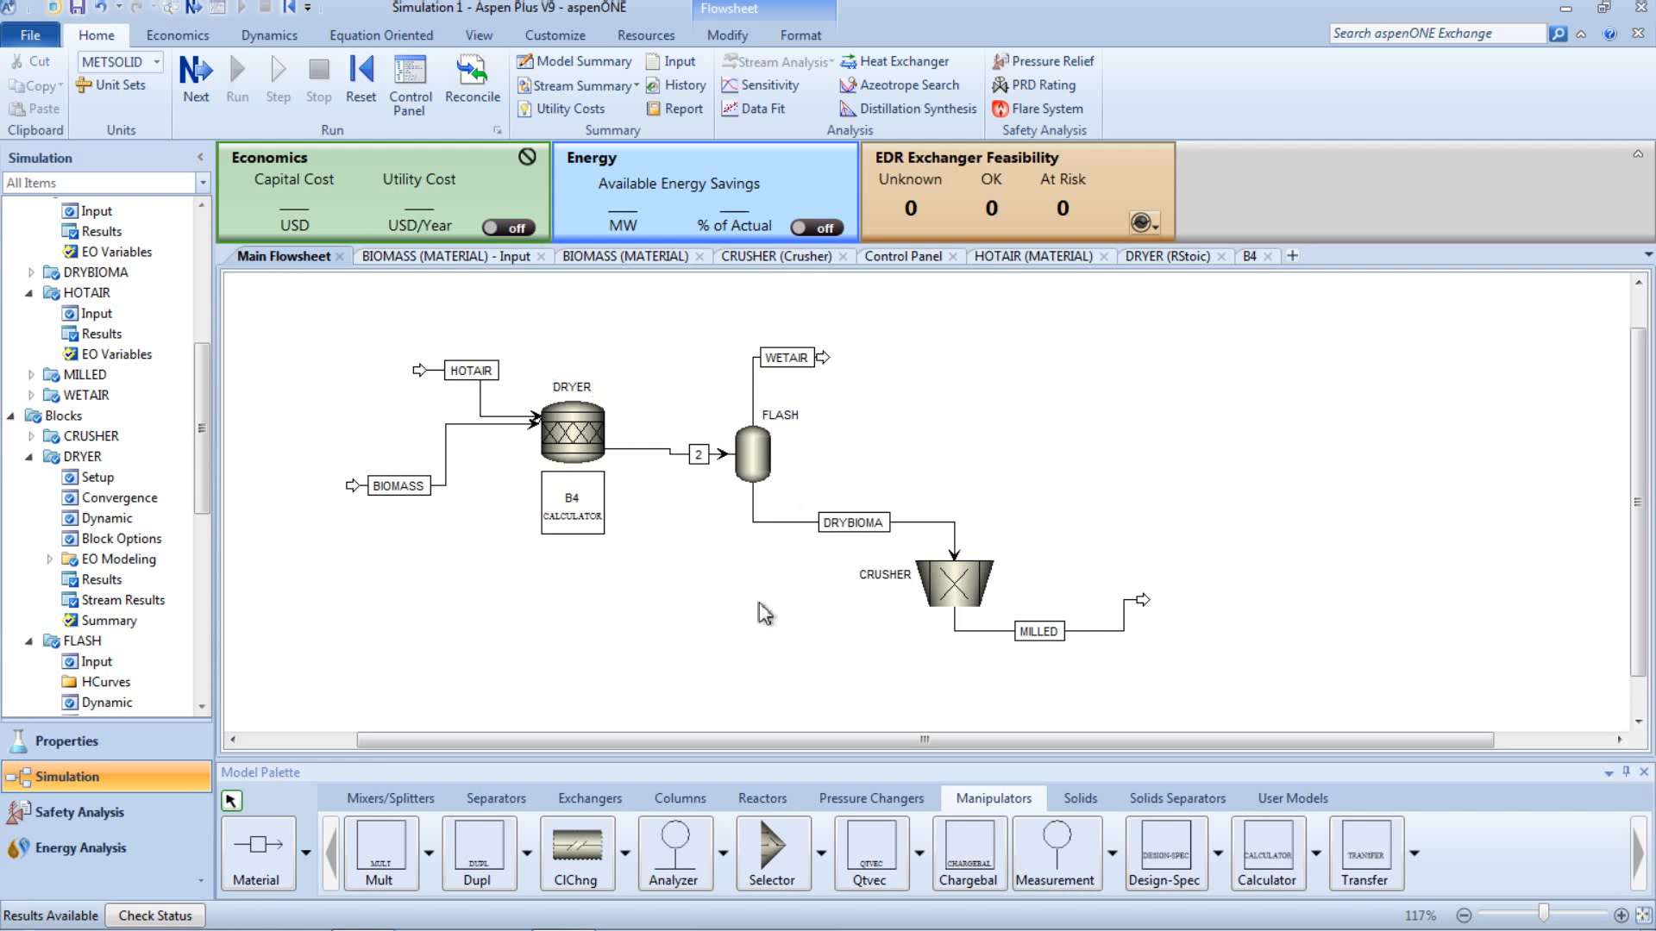
pyautogui.rightClick(568, 418)
pyautogui.click(604, 456)
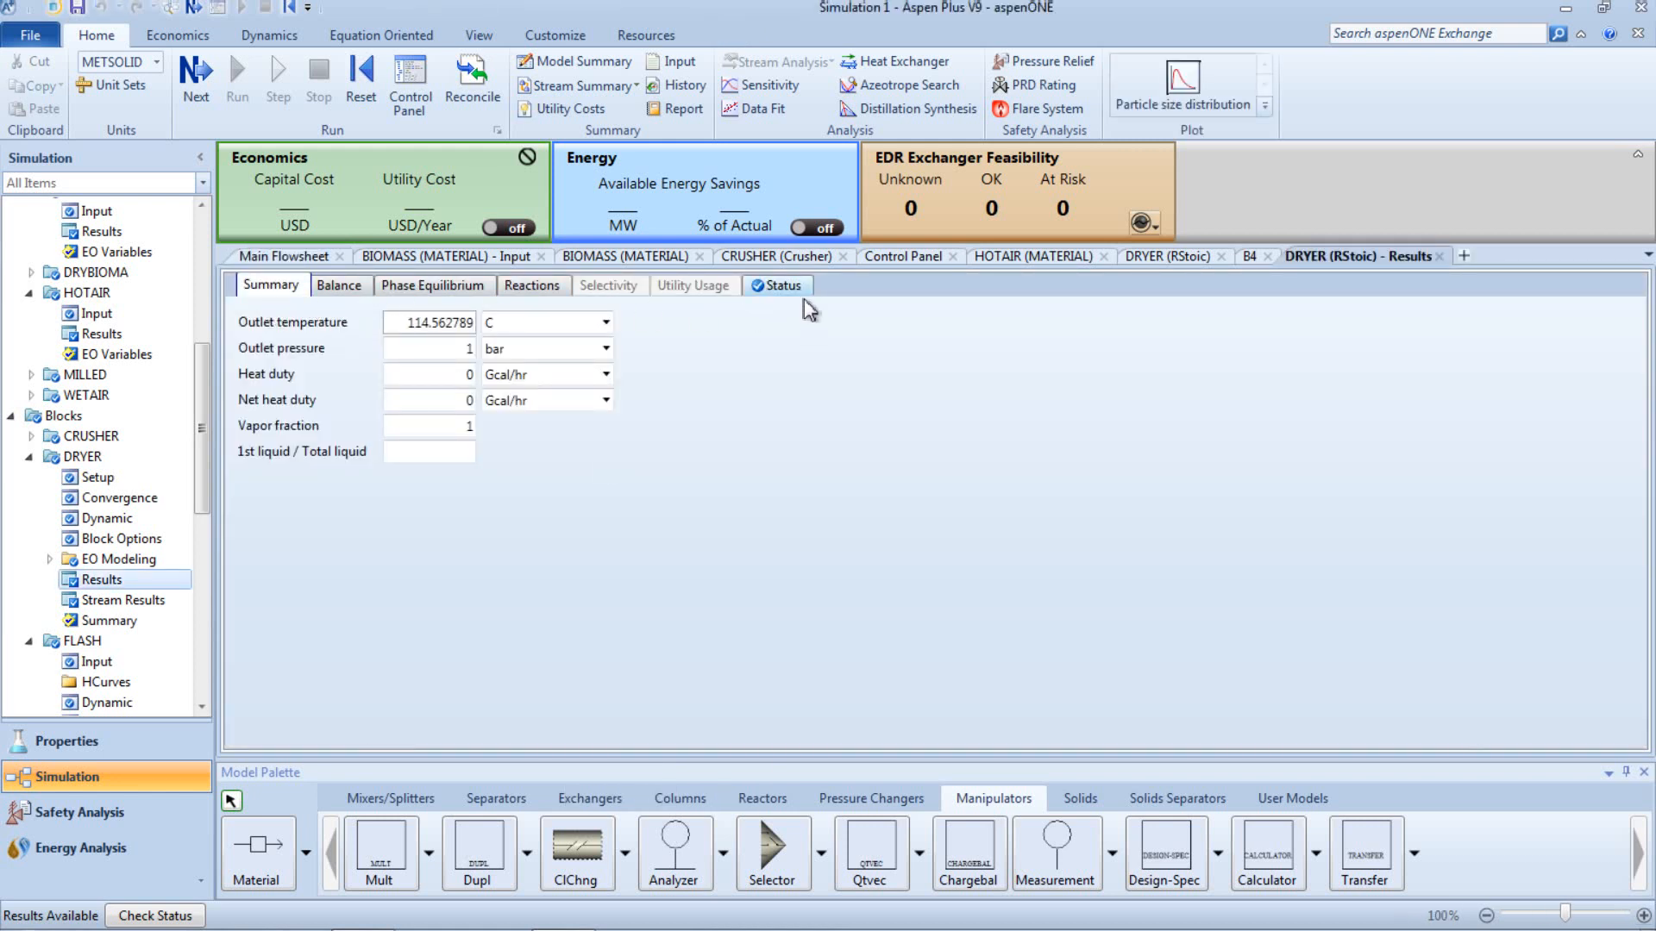
pyautogui.click(523, 287)
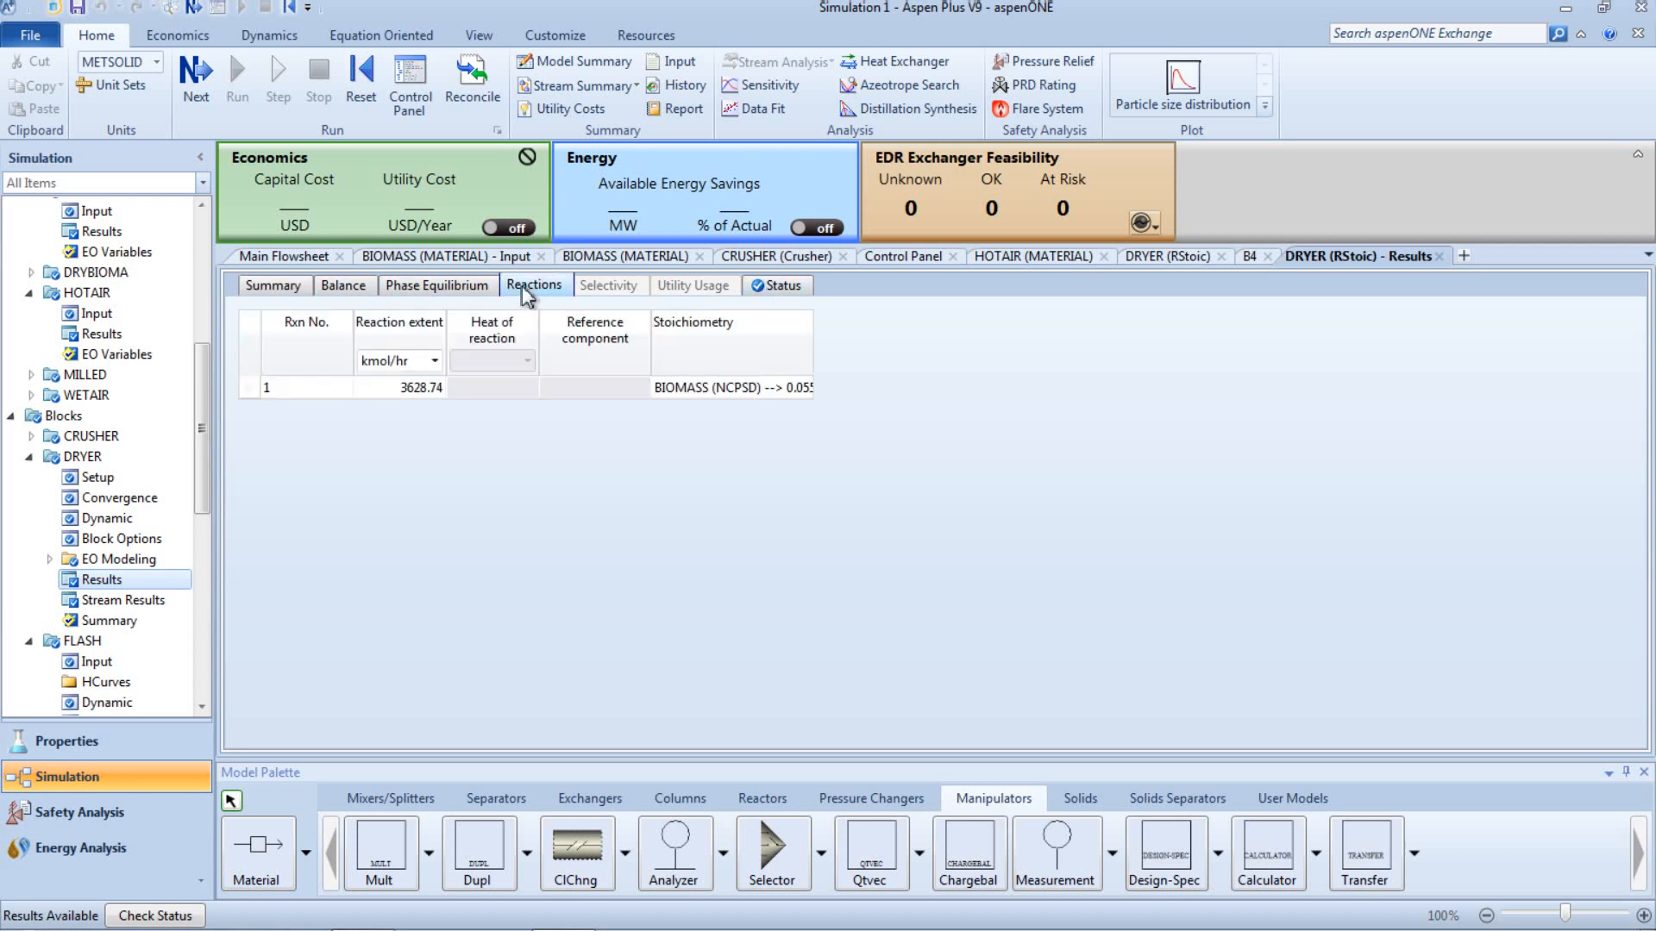
pyautogui.click(441, 285)
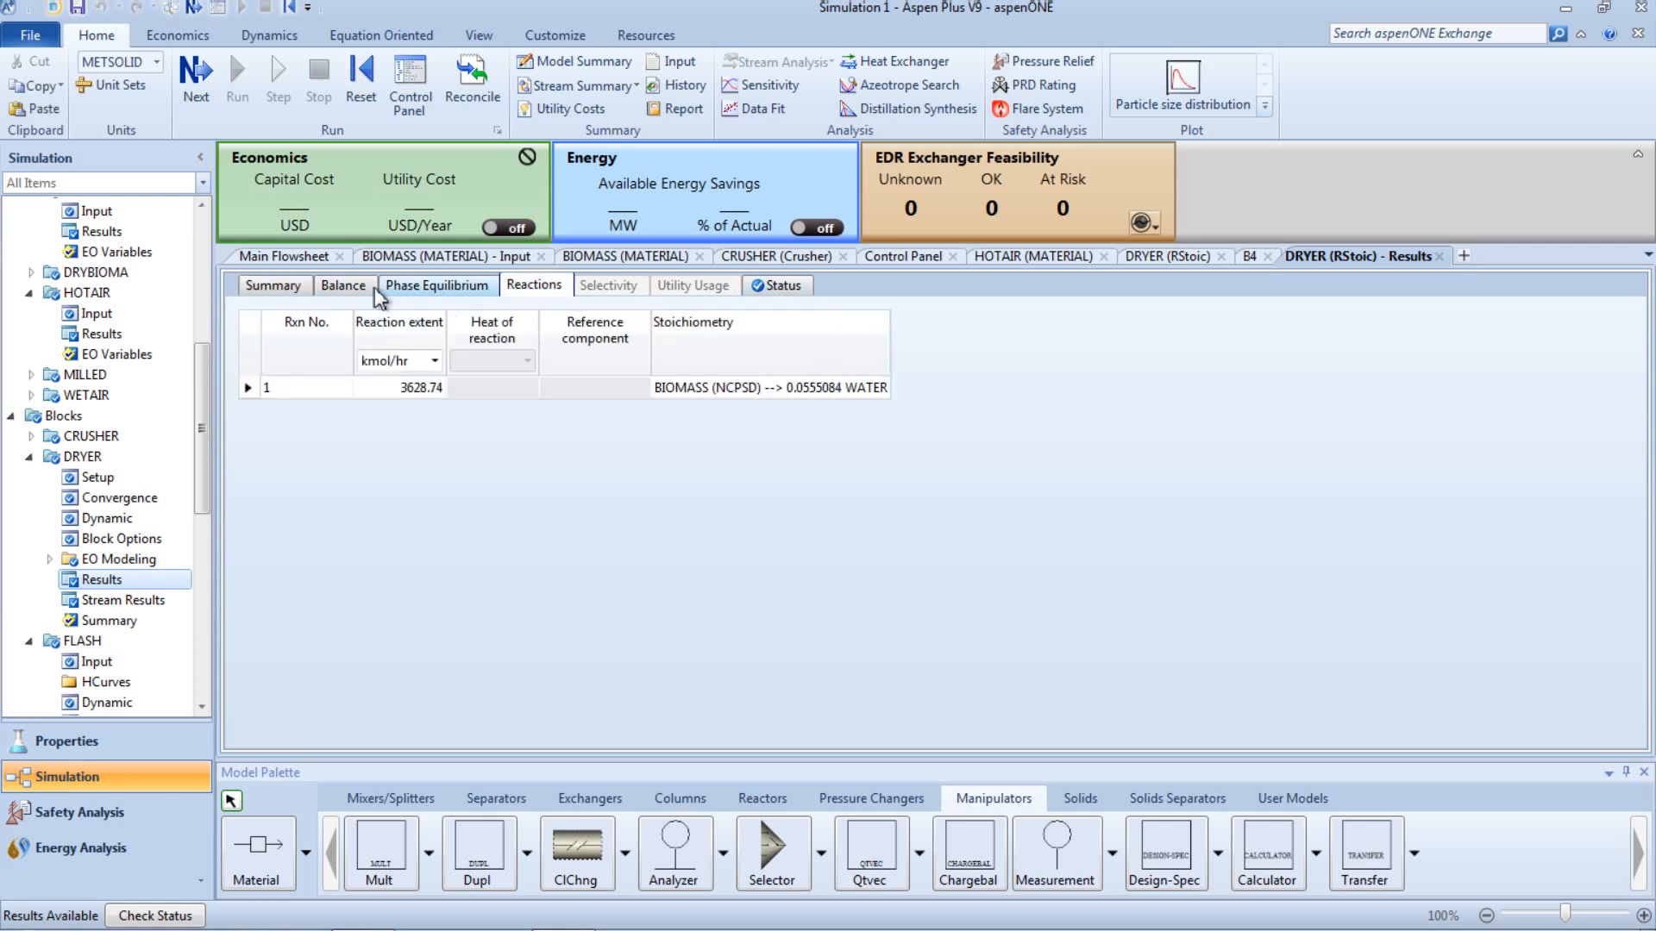
pyautogui.click(269, 289)
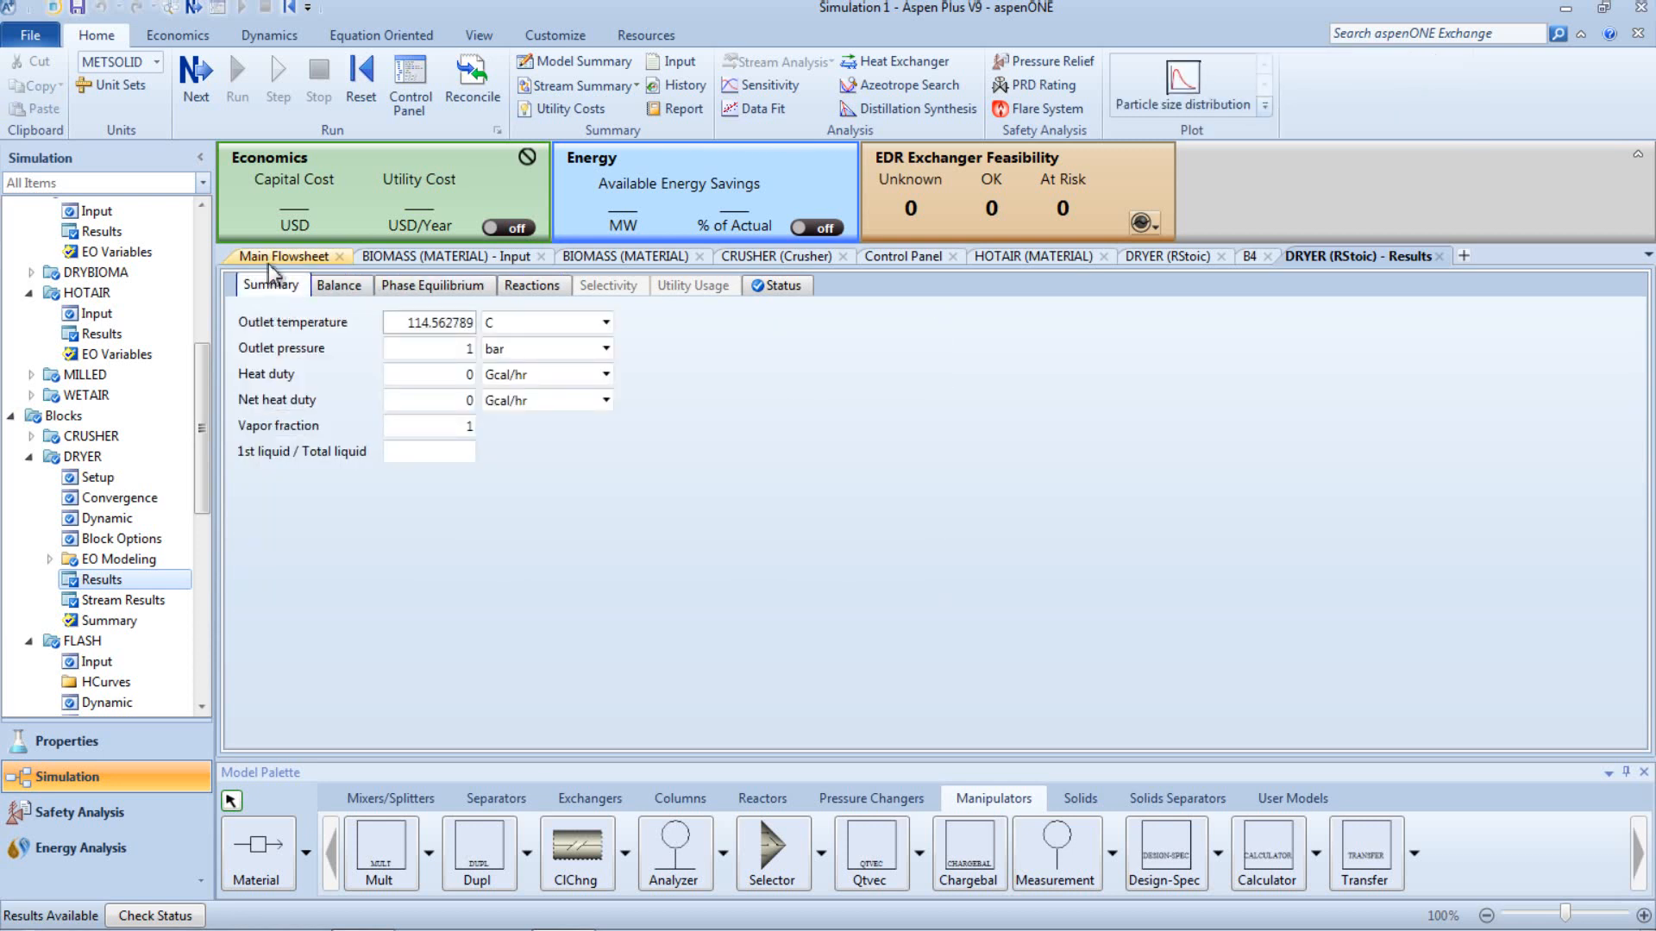
# Step: Bring up the stream summary for all streams and expand the total-stream Mass Flows to compare component flows
pyautogui.click(267, 259)
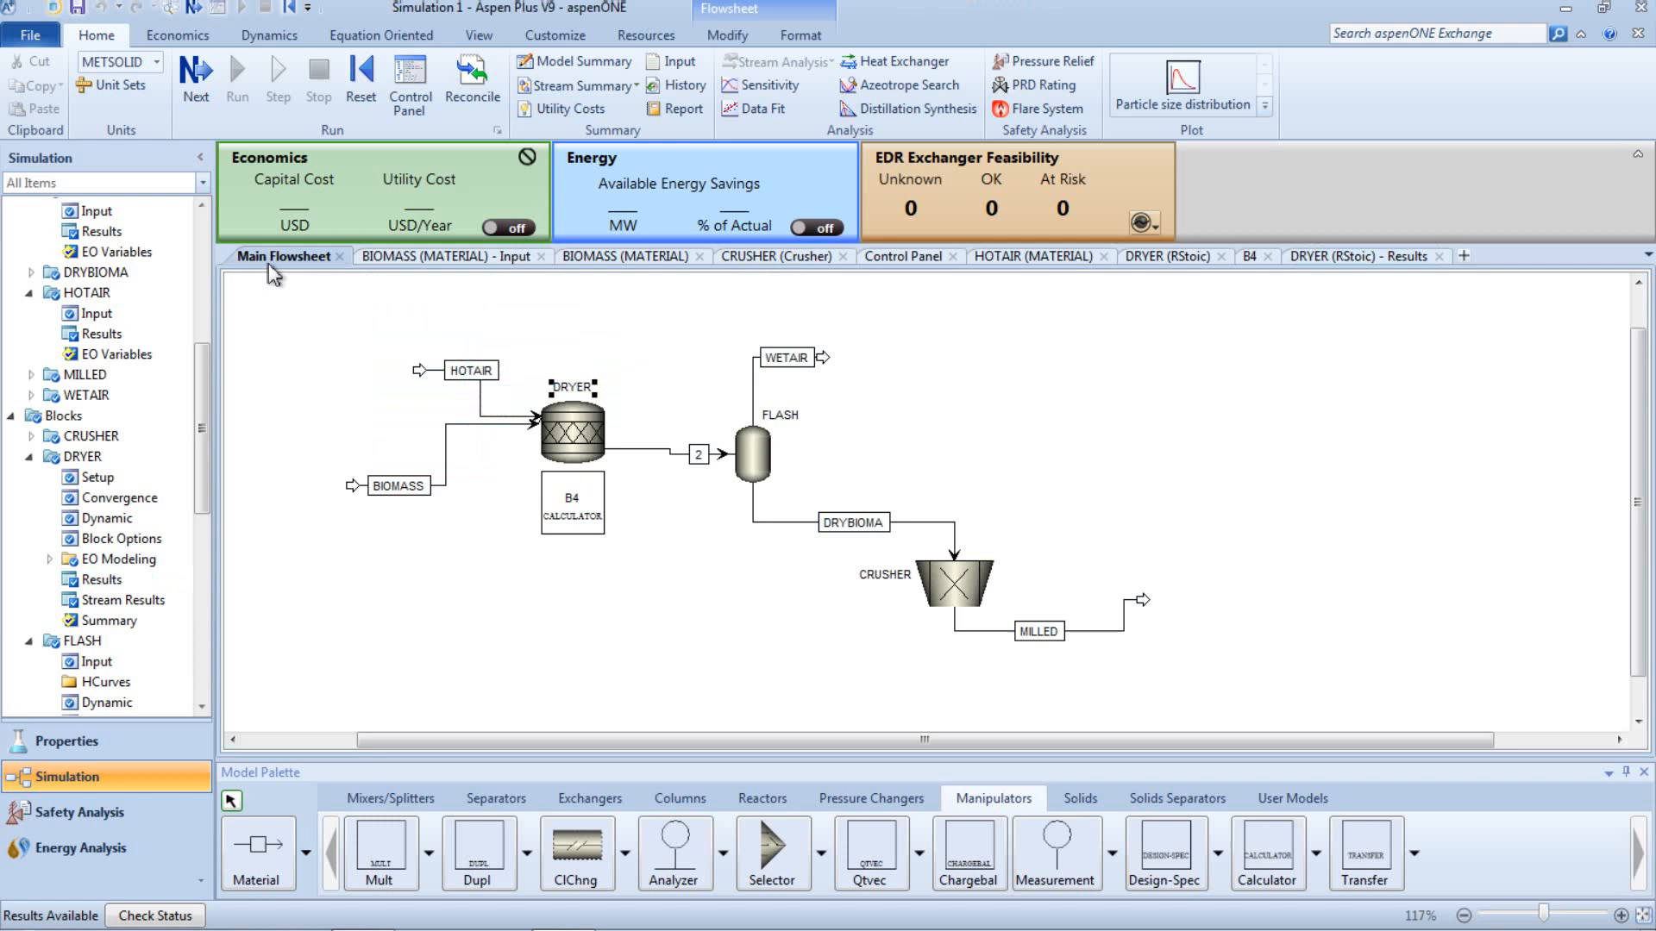
pyautogui.click(576, 85)
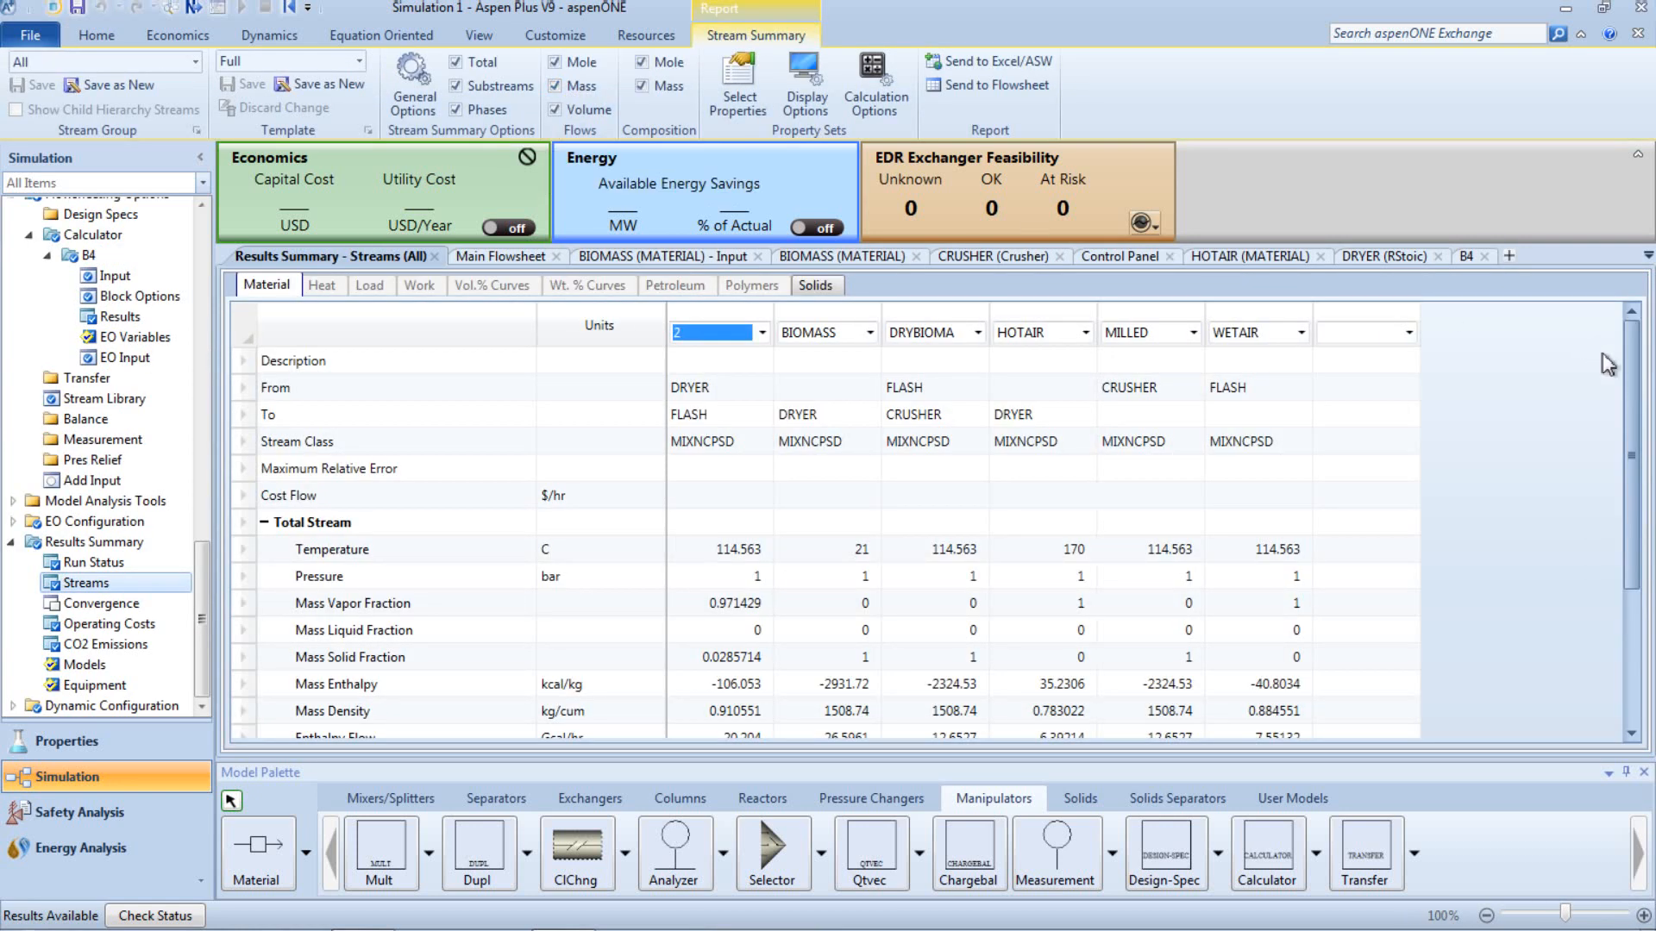
pyautogui.moveTo(1638, 376); pyautogui.dragTo(1635, 384)
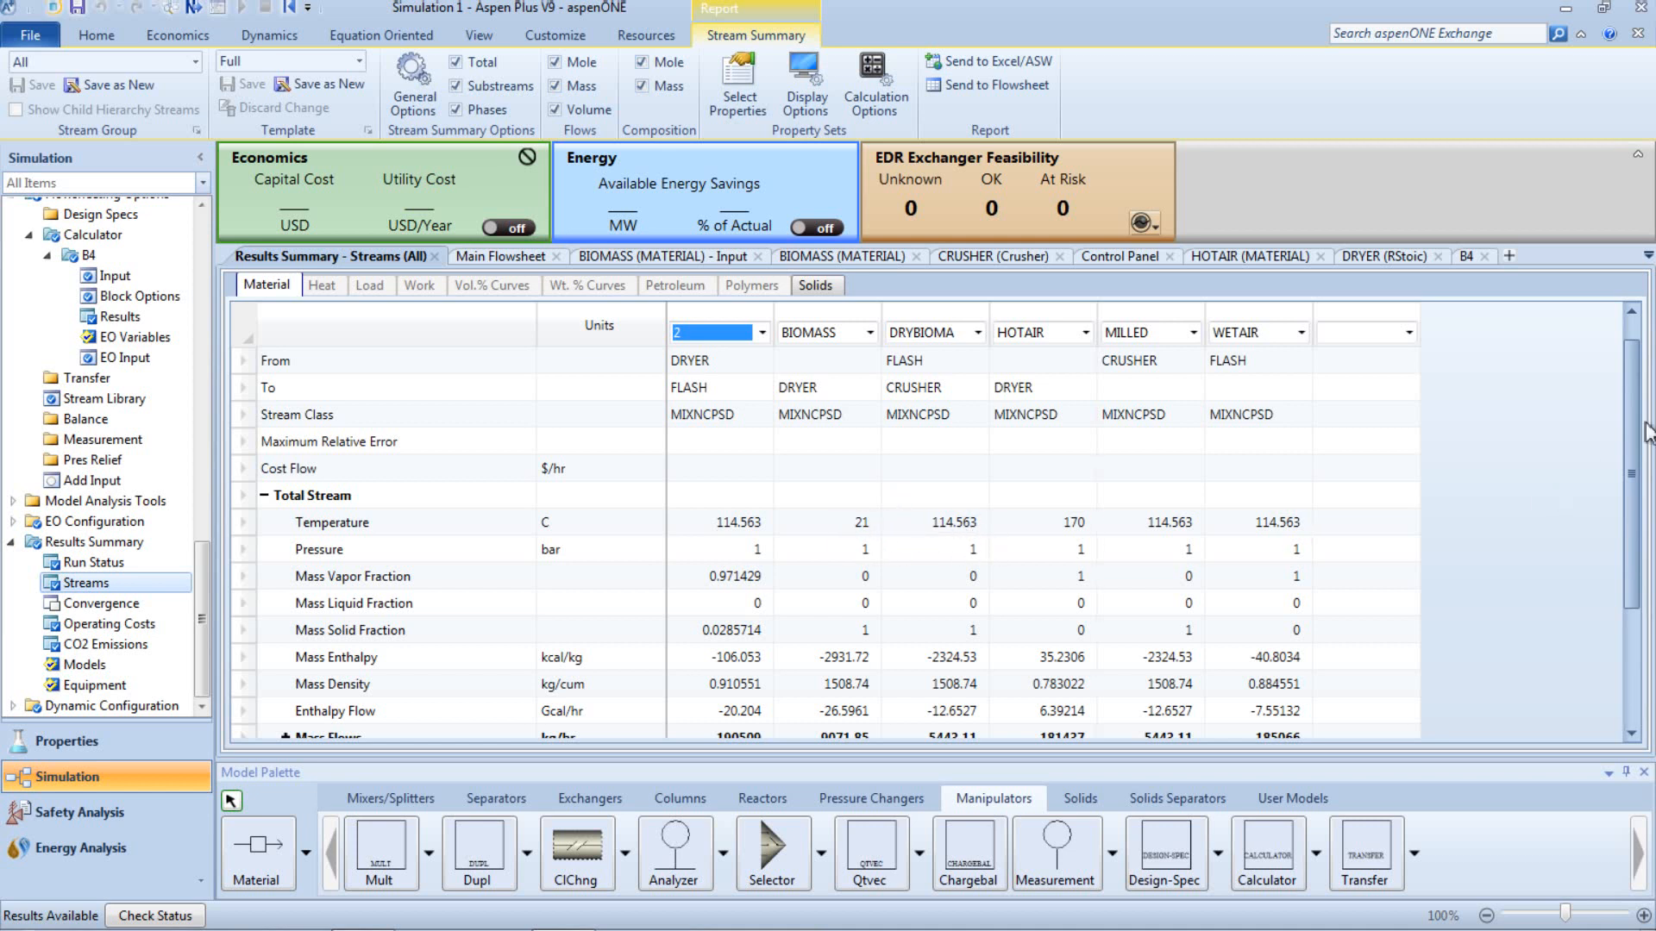
pyautogui.moveTo(1638, 436); pyautogui.dragTo(1645, 531)
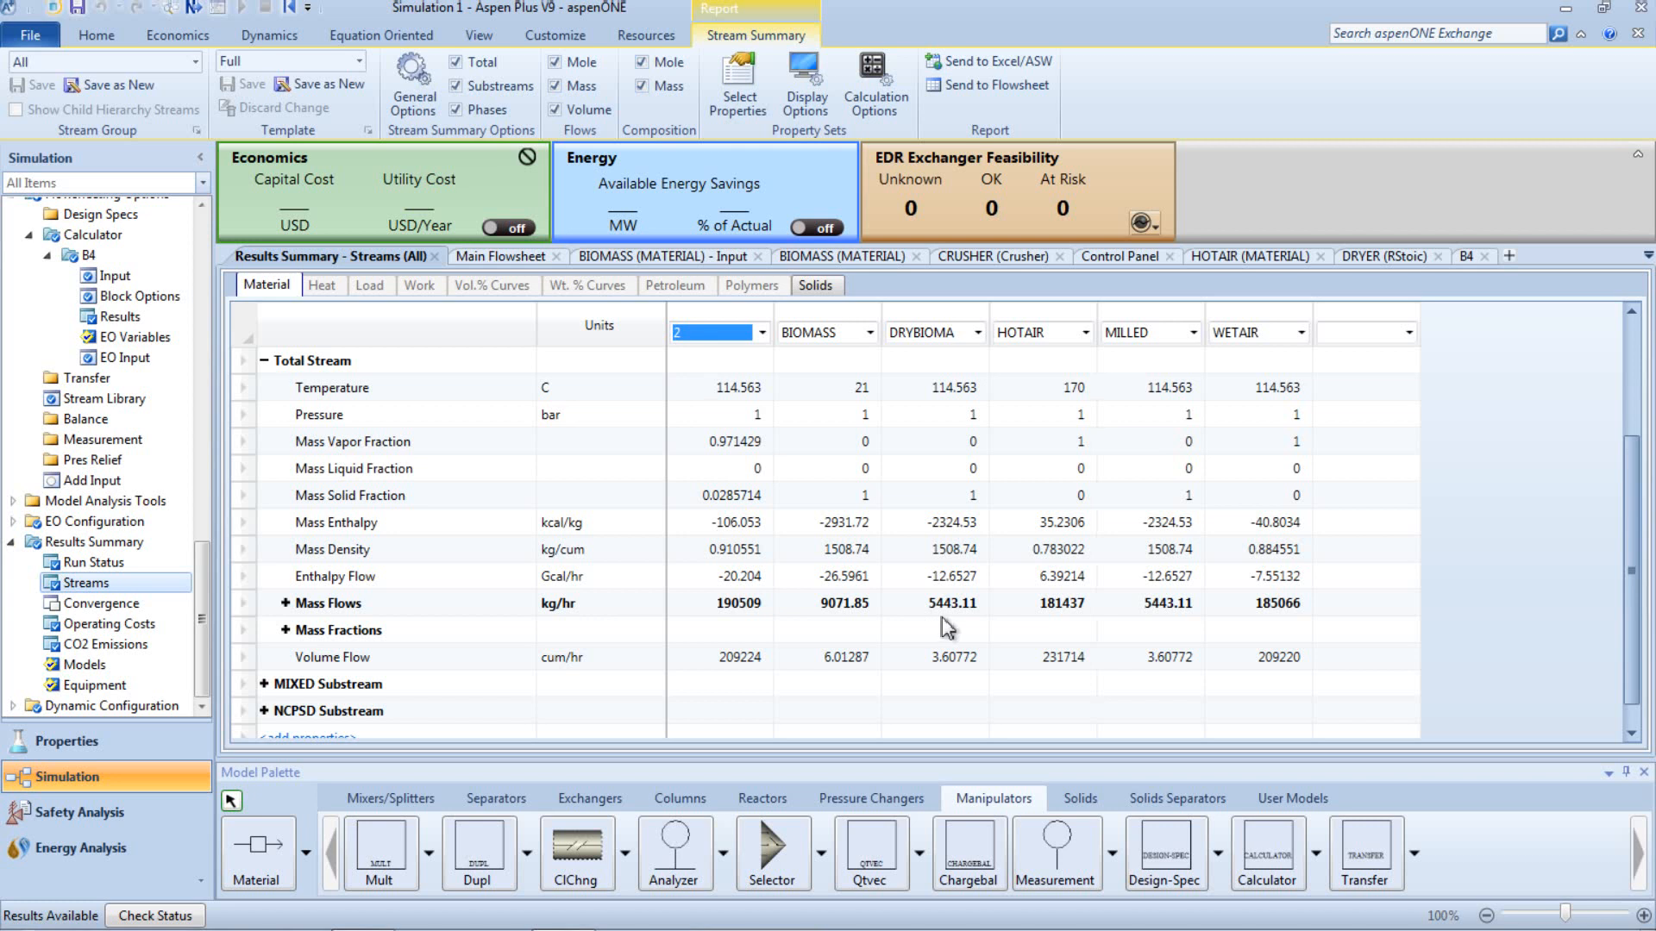
pyautogui.moveTo(1630, 554); pyautogui.dragTo(1630, 579)
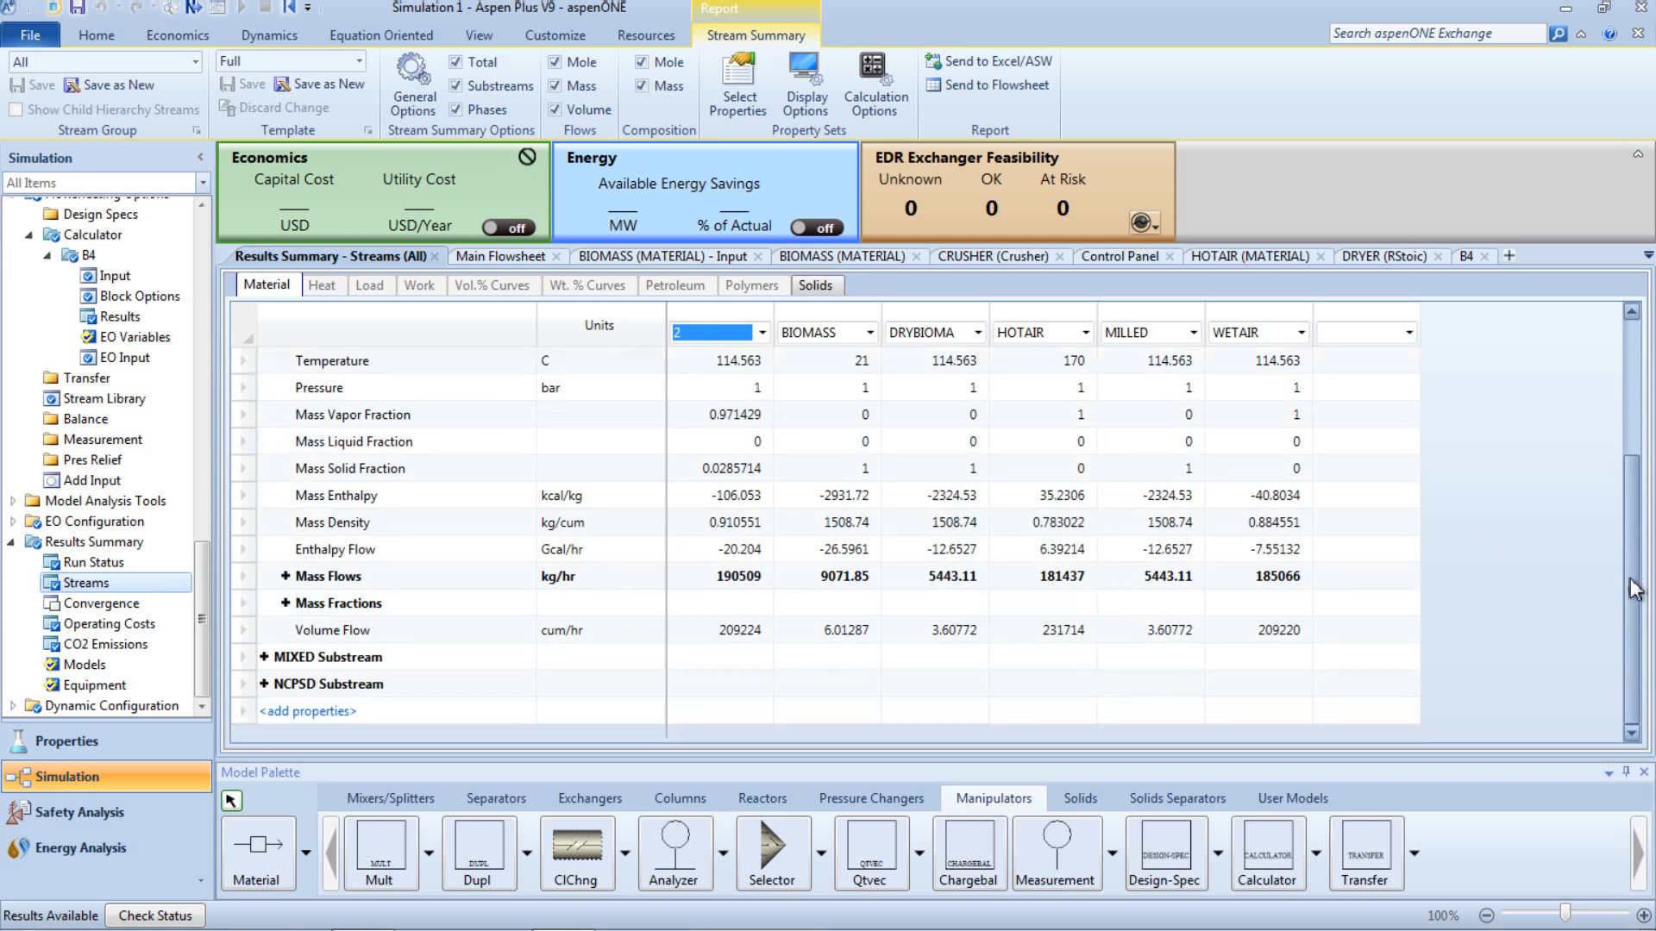
pyautogui.click(285, 576)
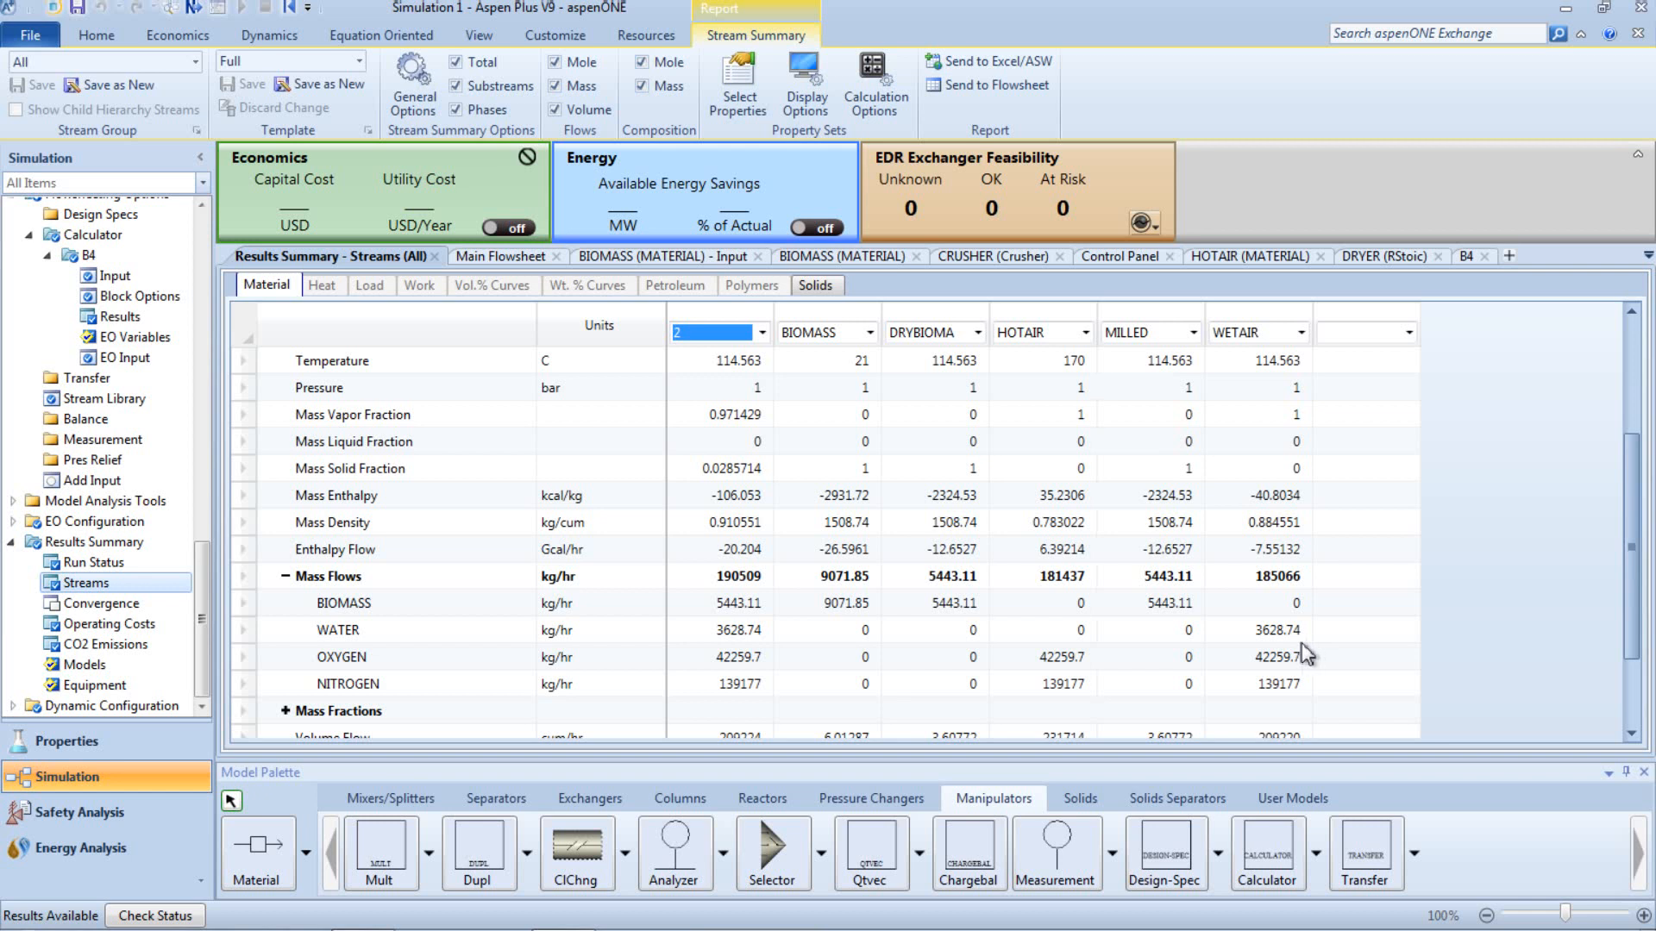
# Step: Examine the CRUSHER block's results for calculated power and particle size reduction
pyautogui.click(484, 260)
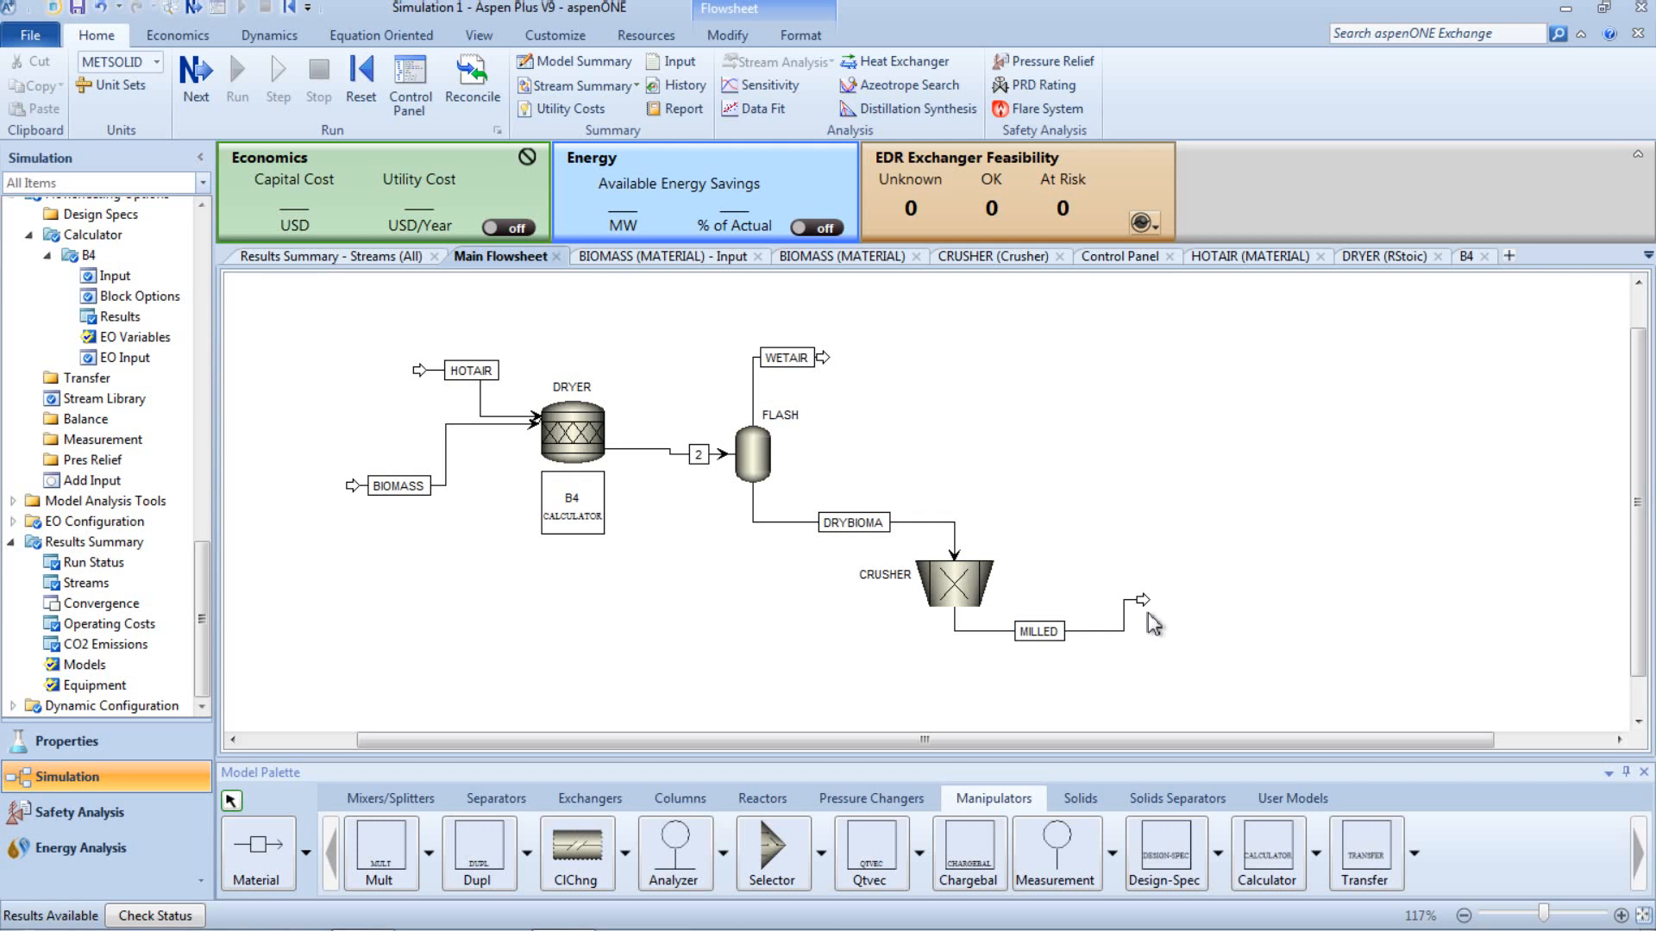
pyautogui.rightClick(961, 597)
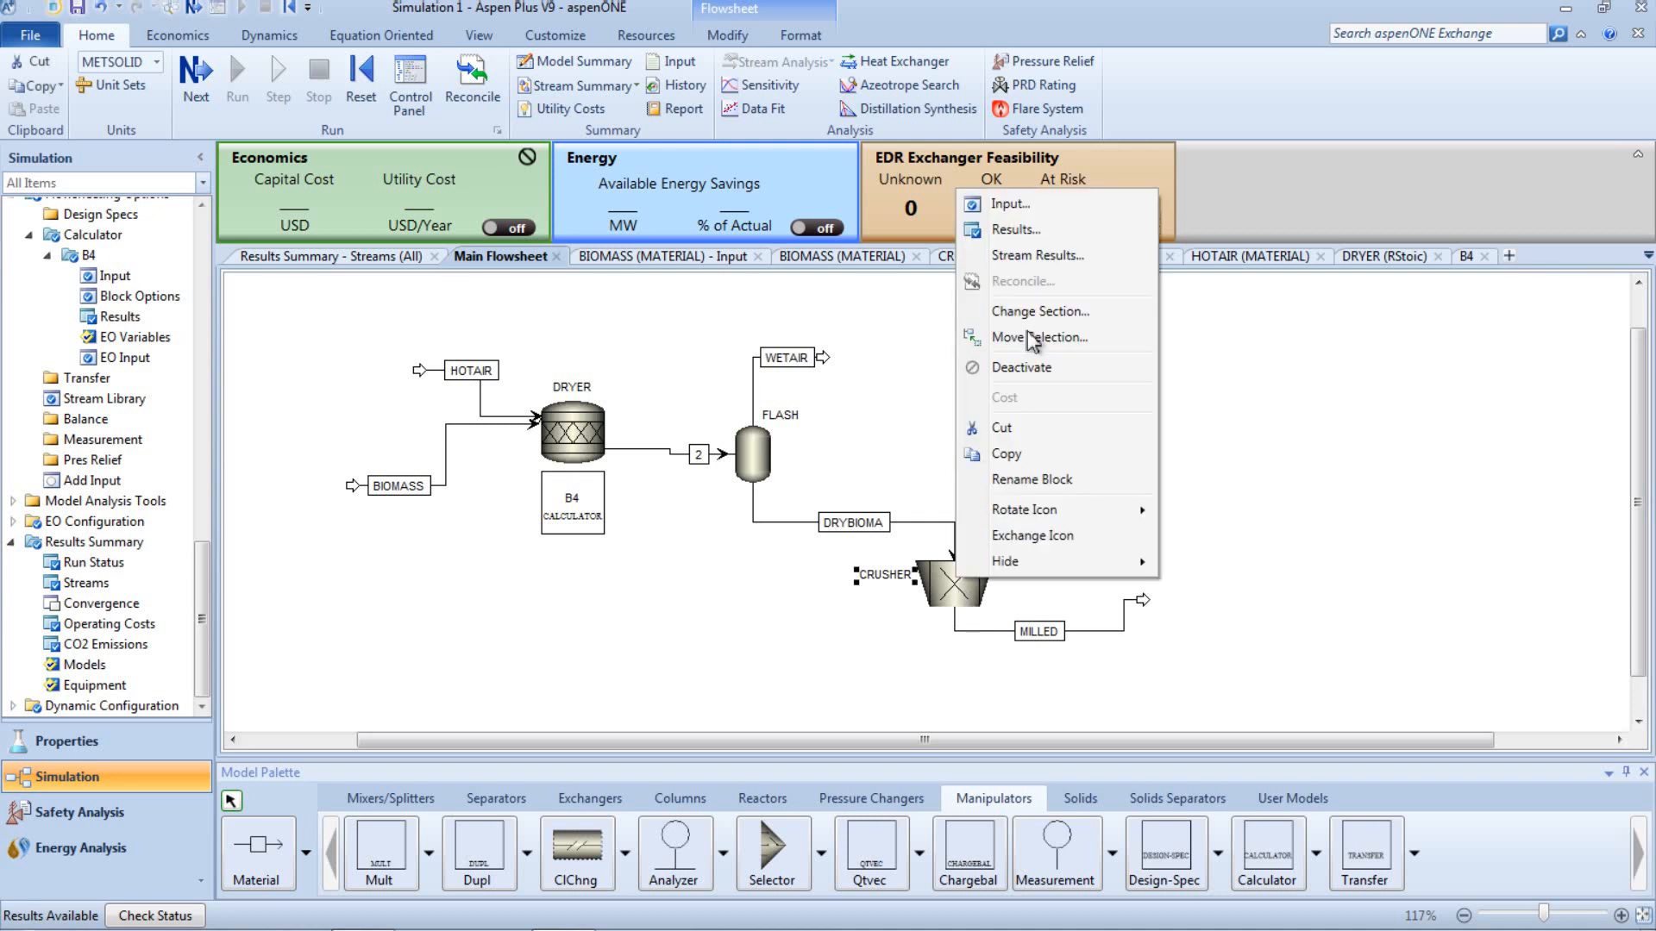
pyautogui.click(1016, 229)
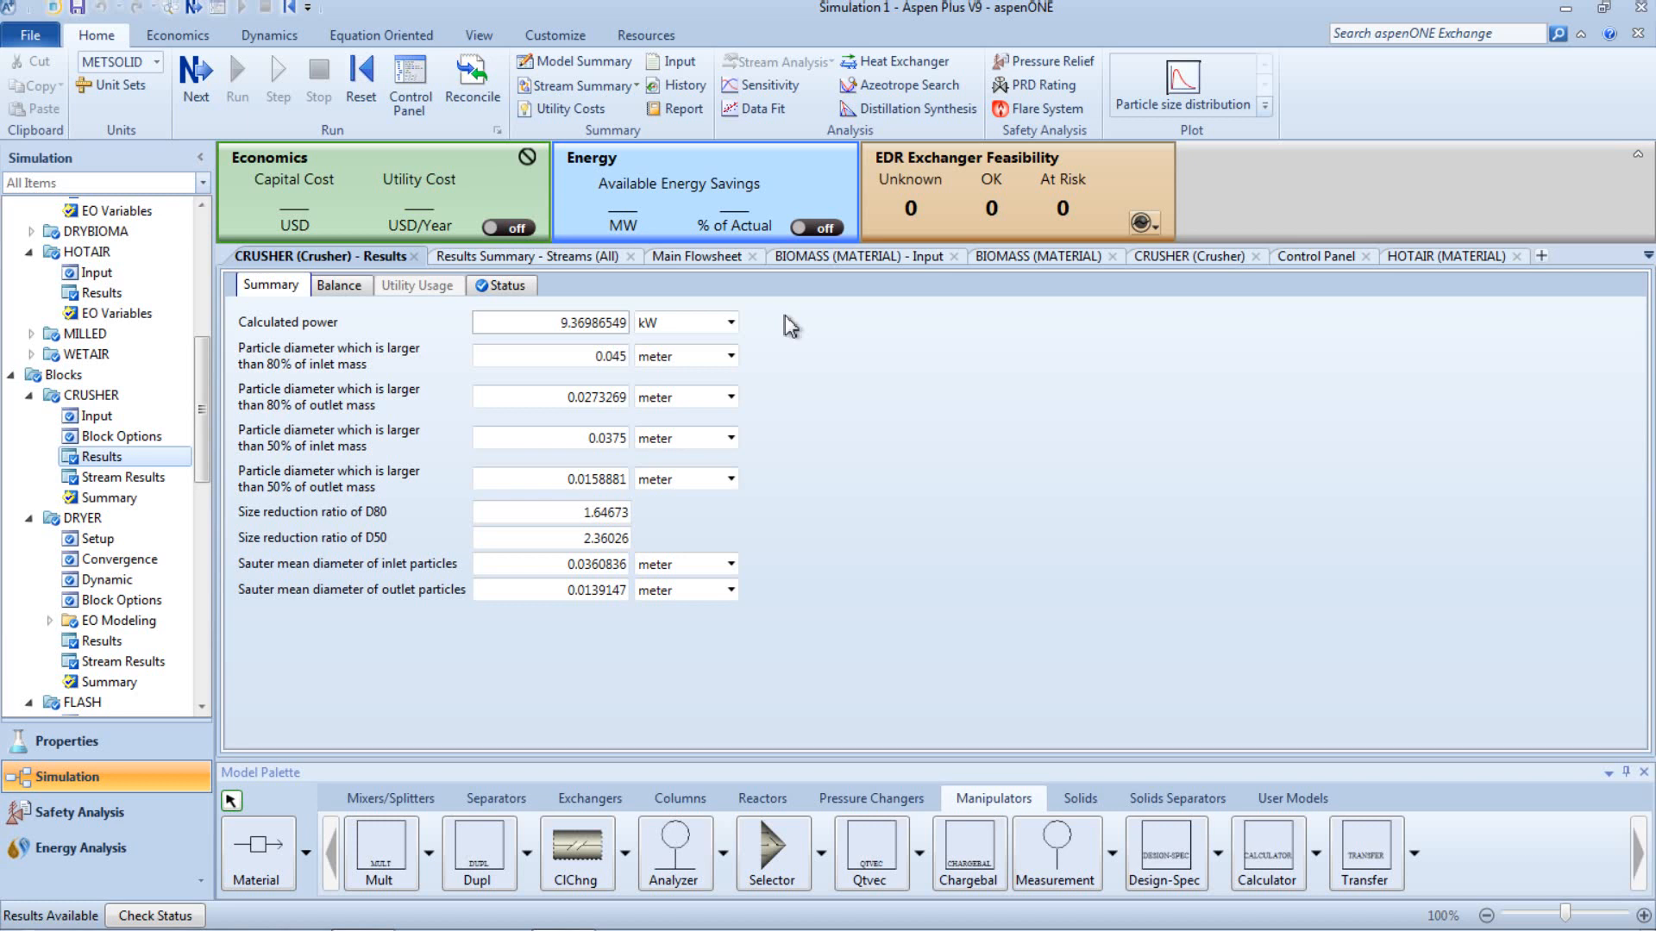
# Step: Recheck the stream summary's total-stream conditions and component mass flows, including the WETAIR outlet
pyautogui.click(675, 262)
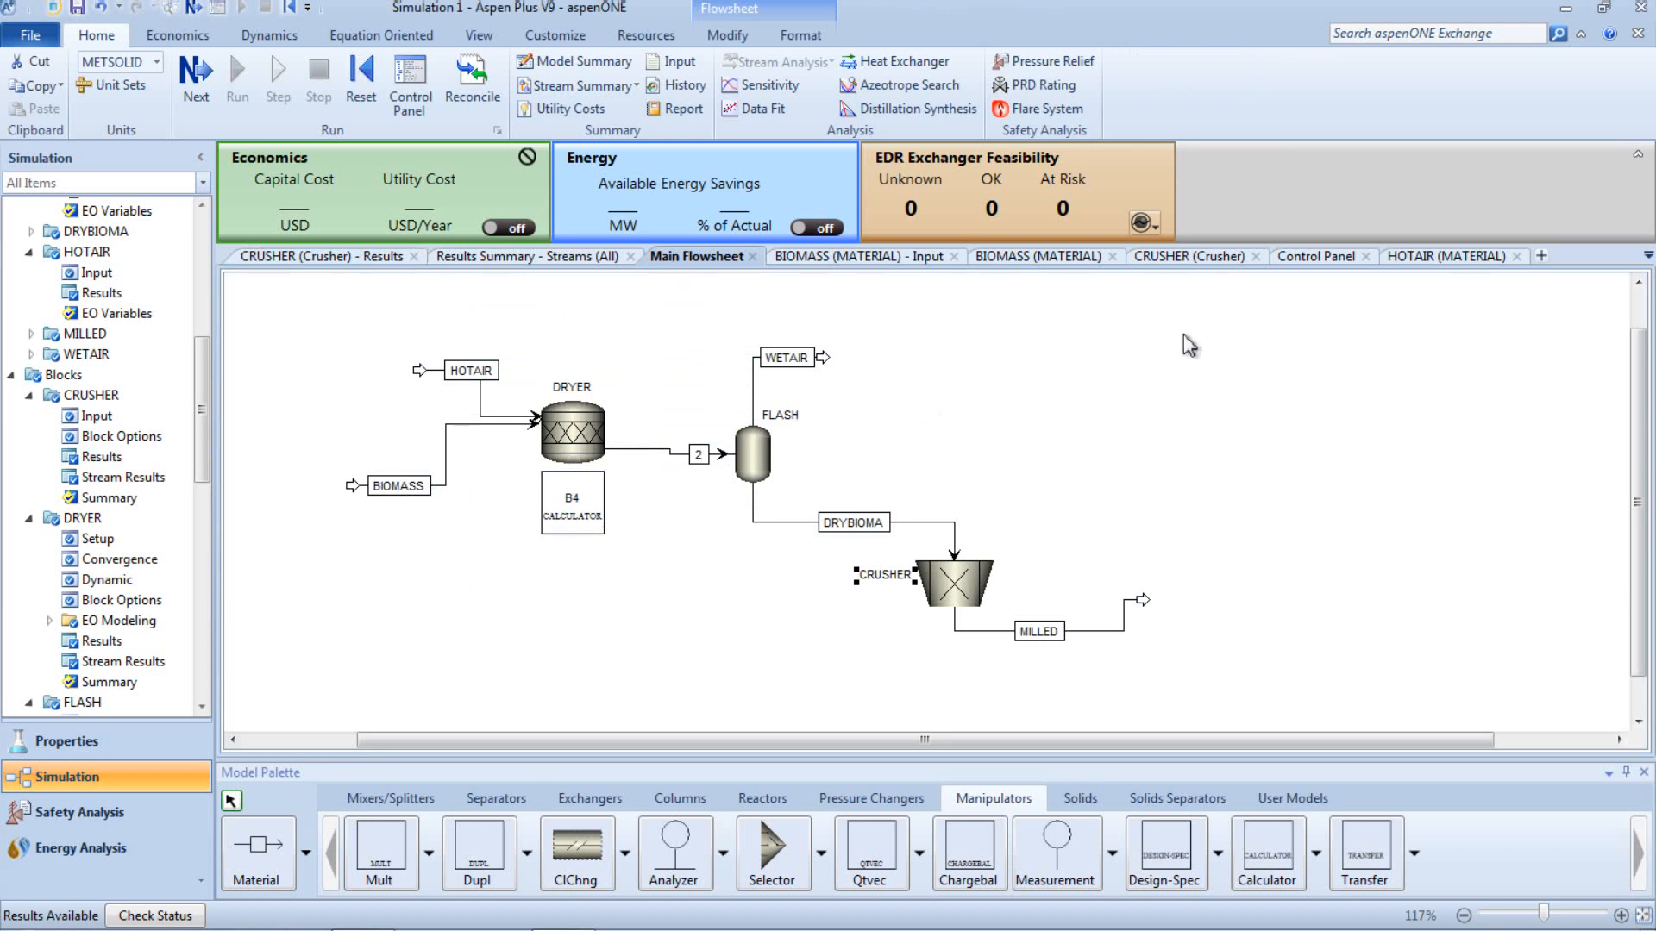
pyautogui.click(517, 257)
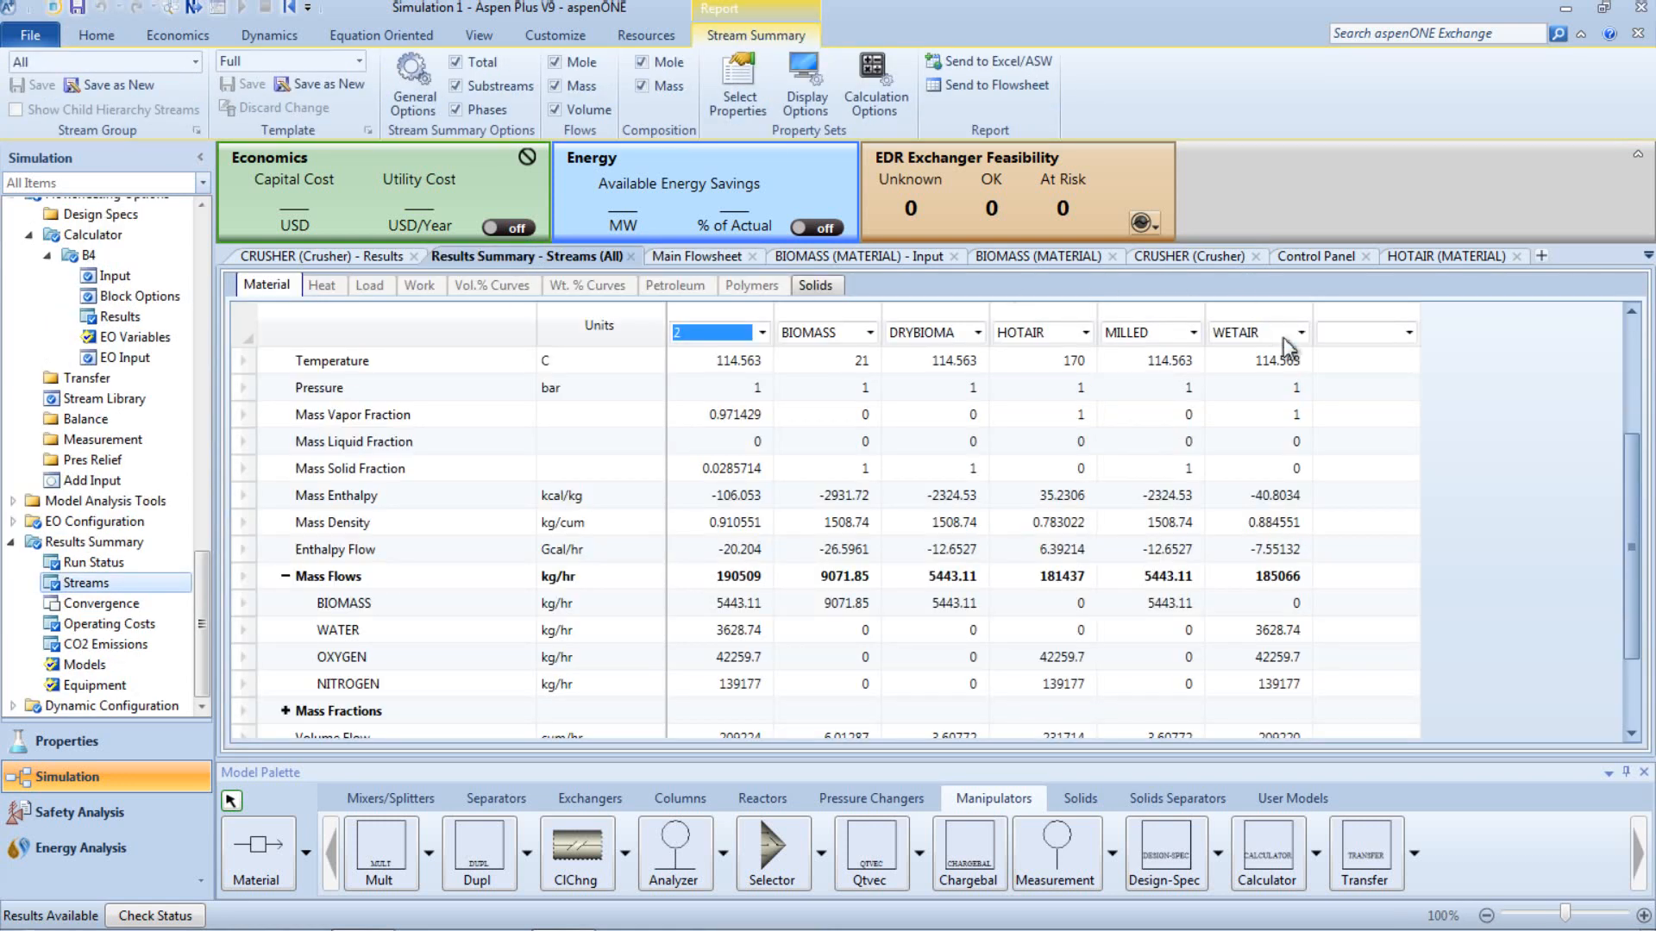
pyautogui.click(1634, 319)
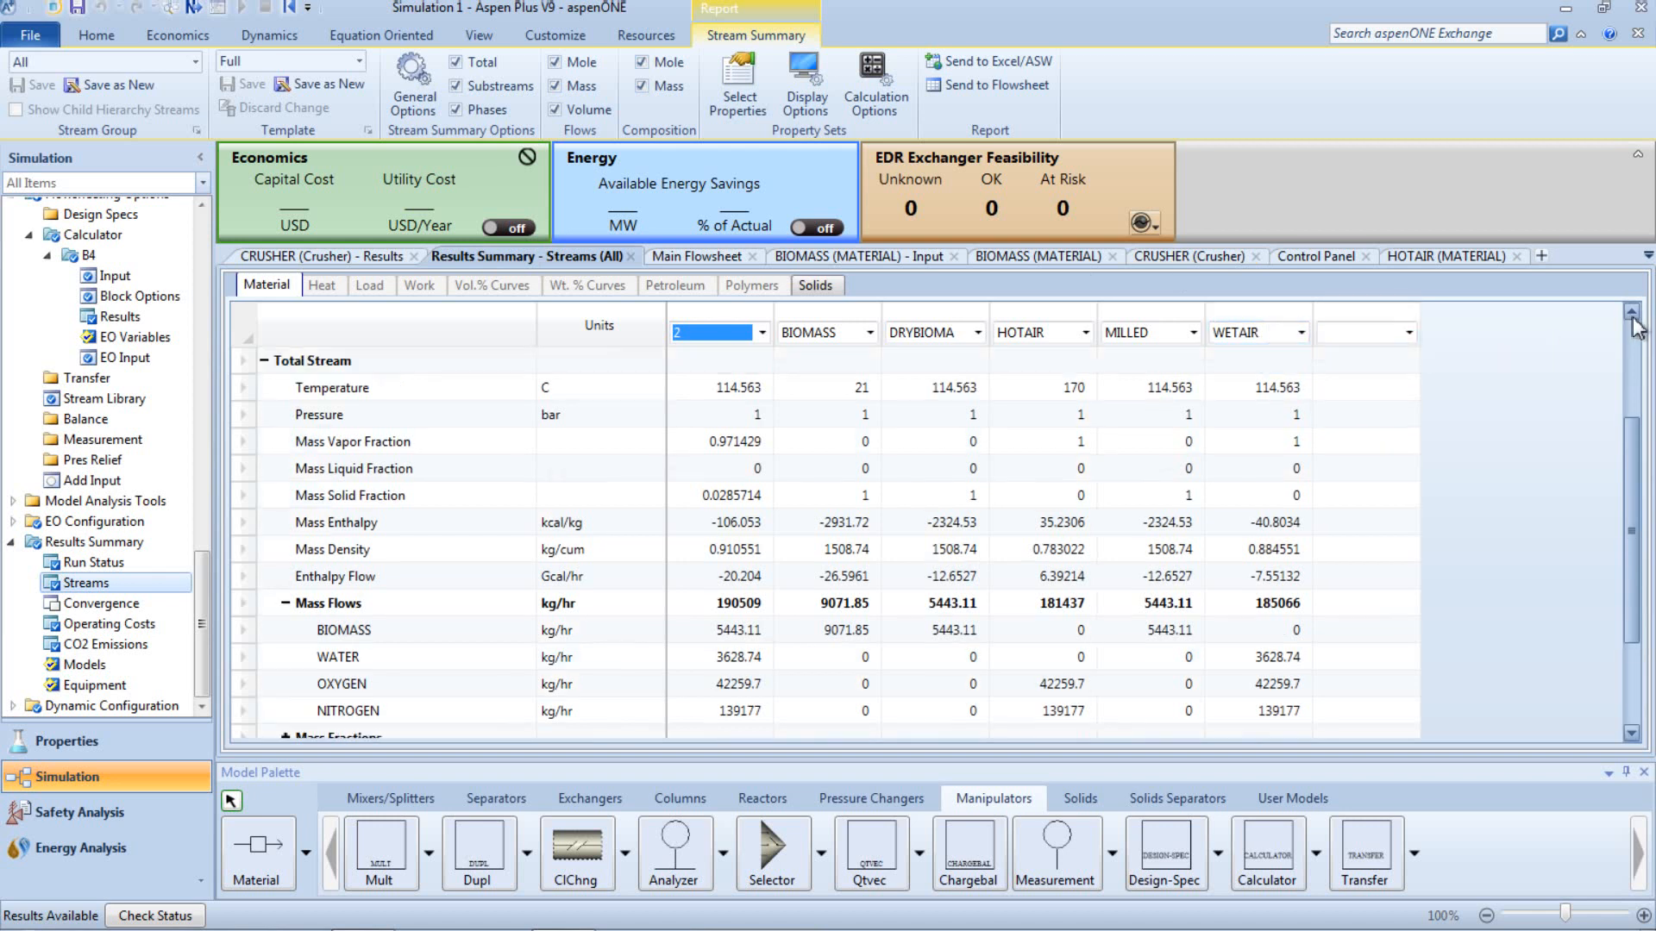